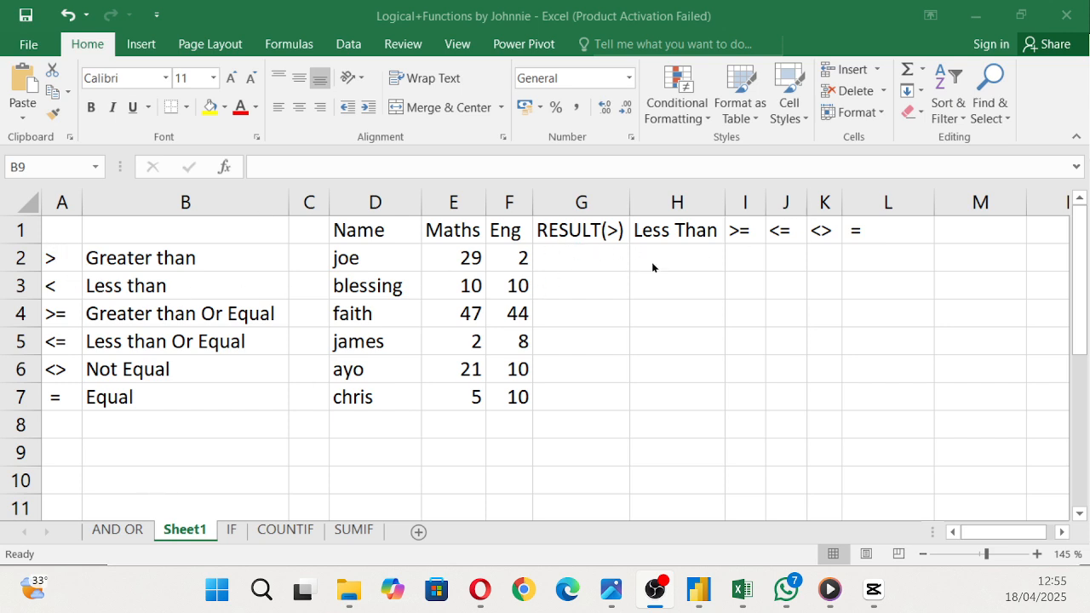
Step: Enter the formula =E2>F2 in G2 to test whether the Maths score is greater than the Eng score
click(551, 241)
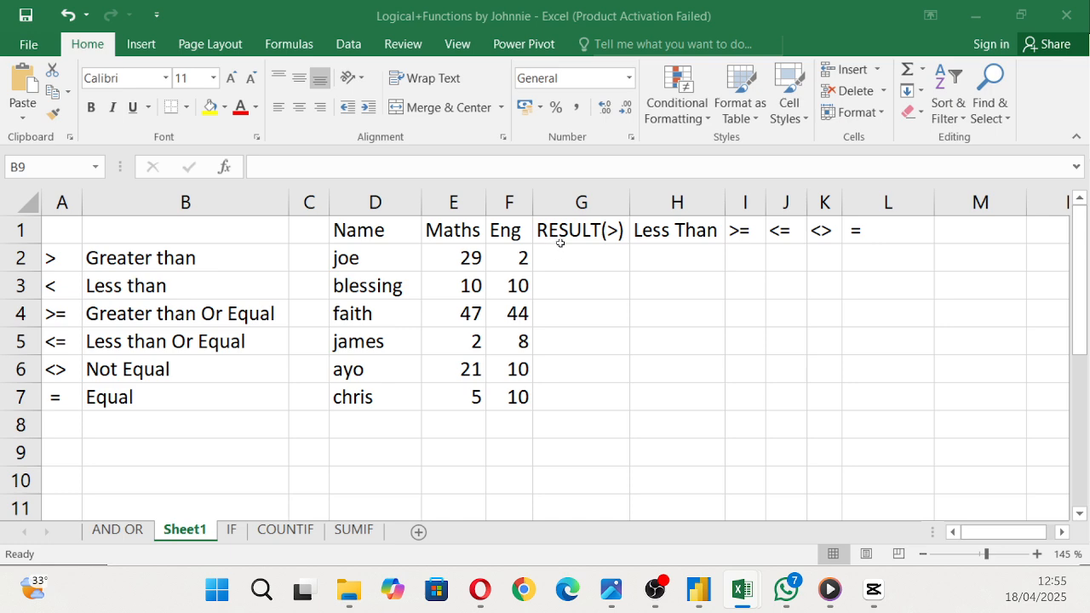
click(567, 257)
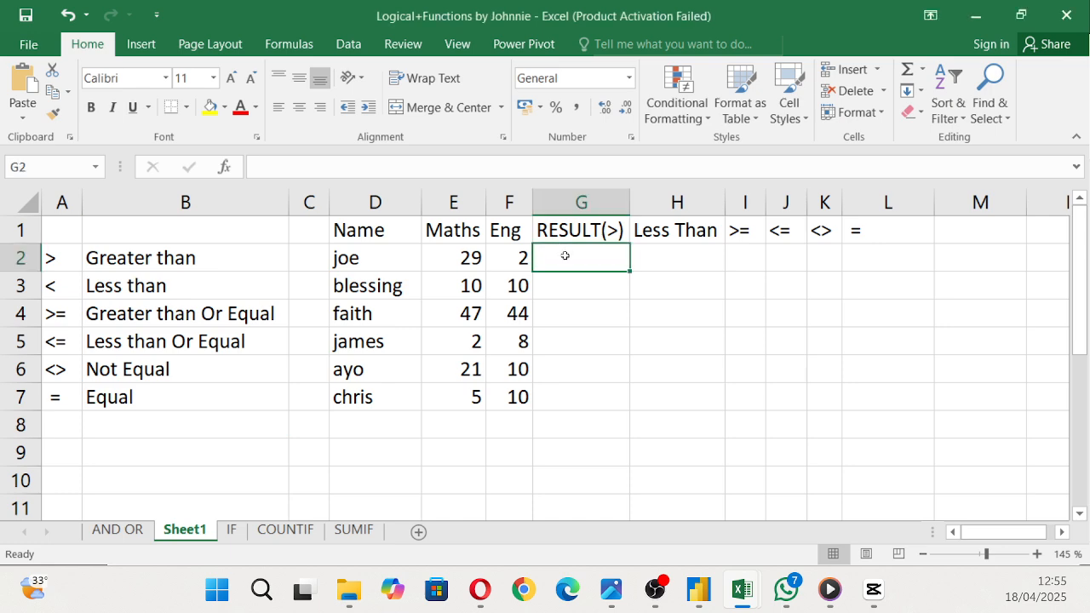
text(=)
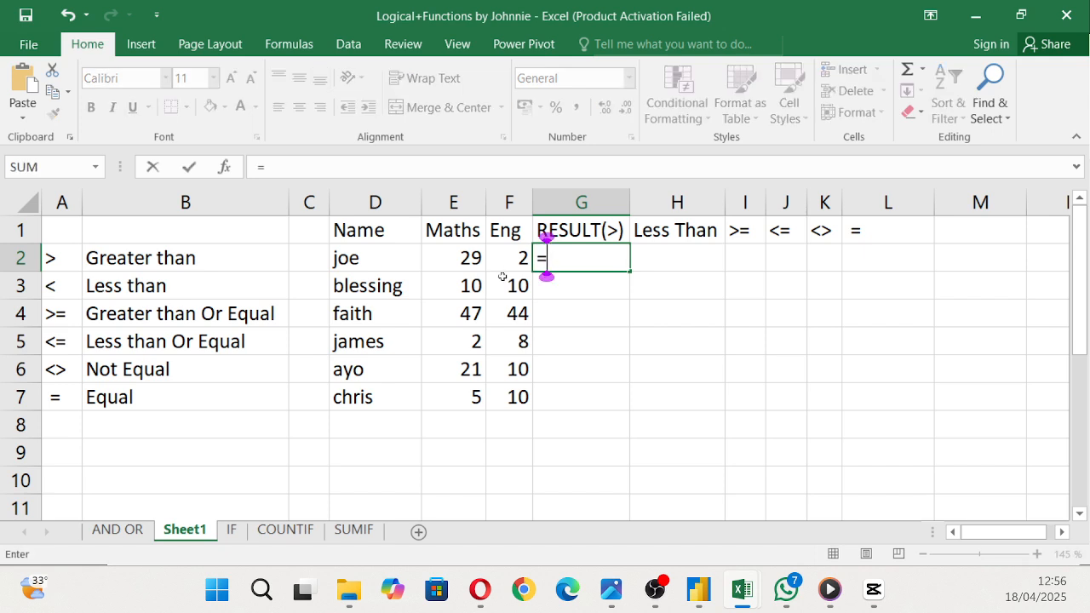
click(465, 264)
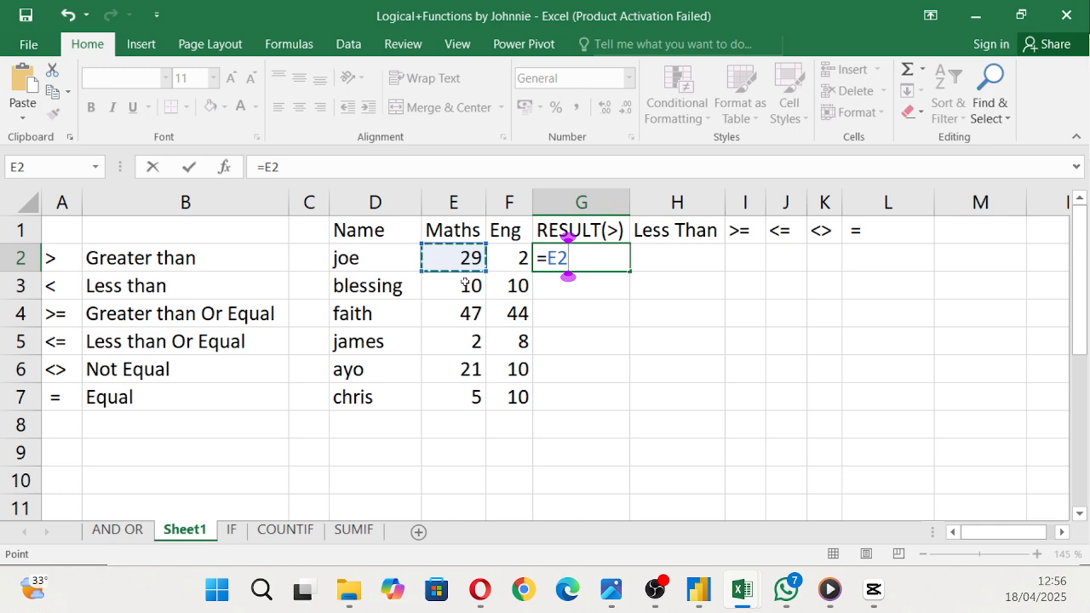
text(>)
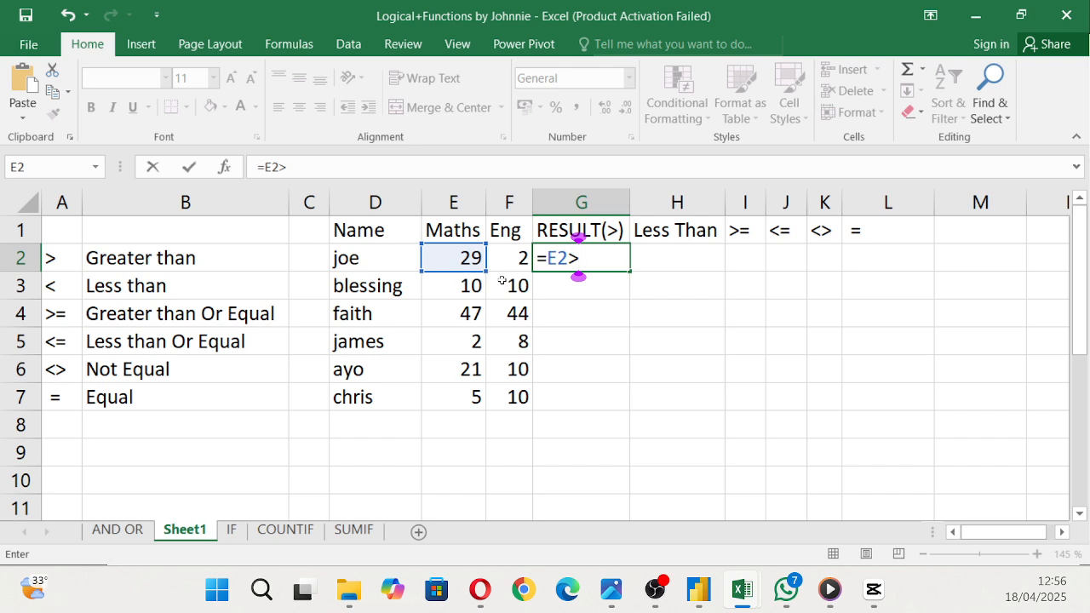
click(517, 260)
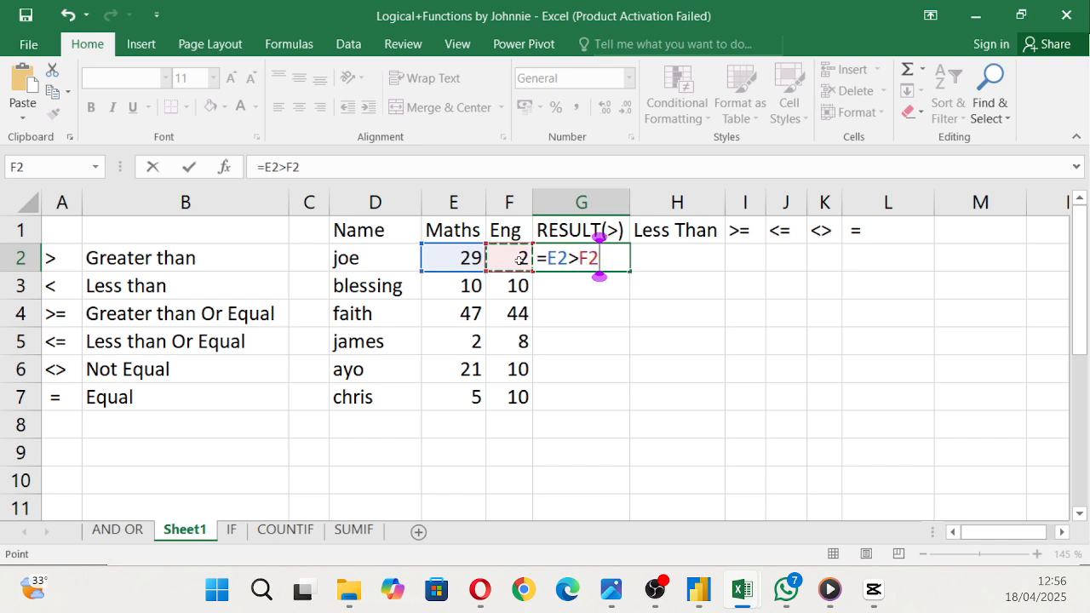
key(Return)
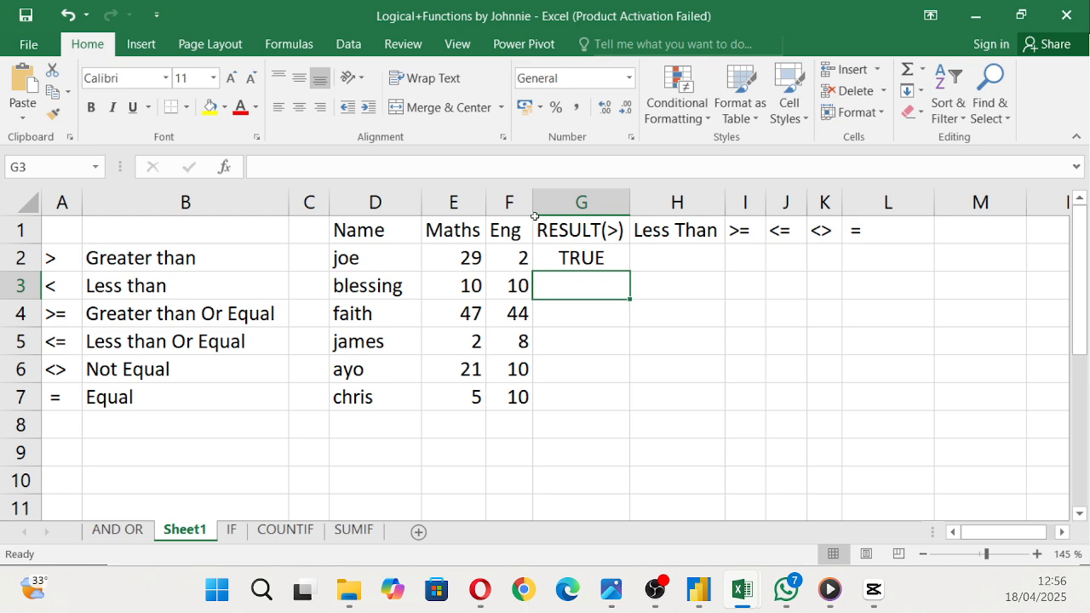
Step: Widen column F slightly and fill the greater-than formula from G2 down to G7
drag(534, 205, 541, 204)
click(626, 253)
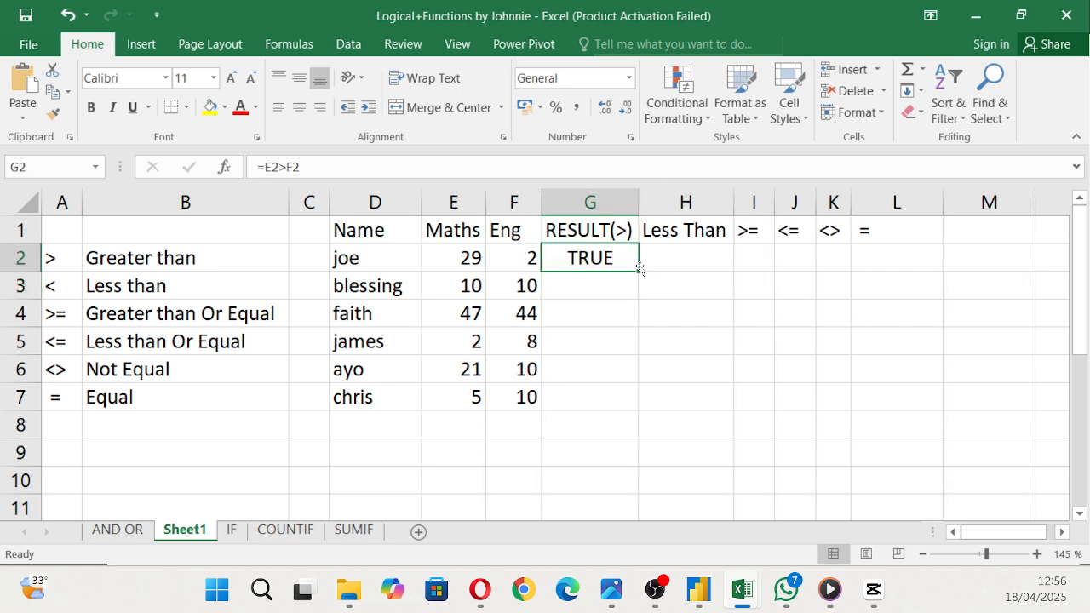
drag(637, 267, 643, 416)
click(614, 292)
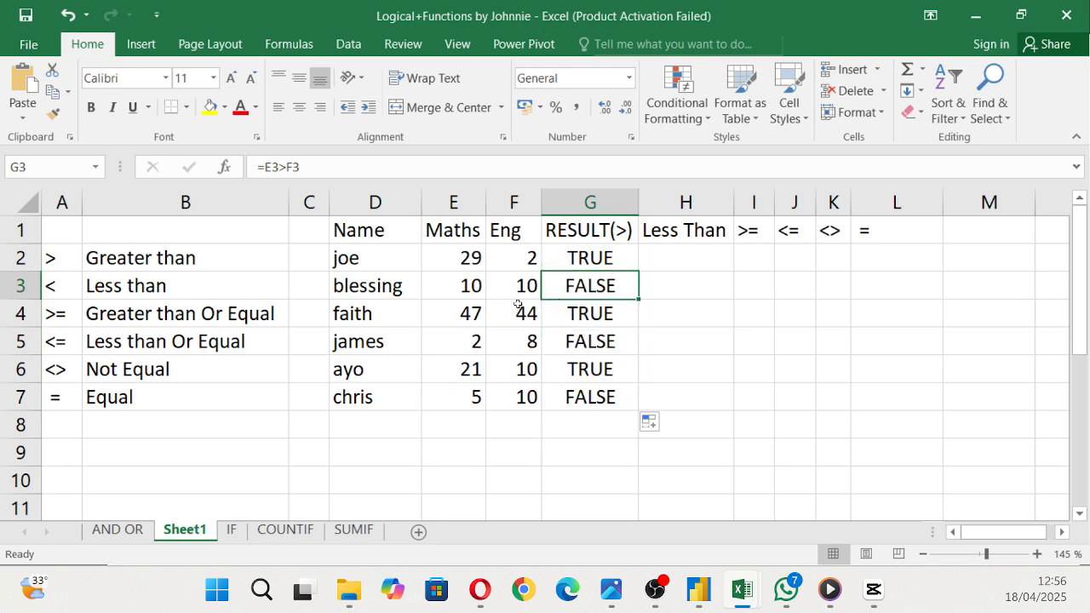
click(452, 334)
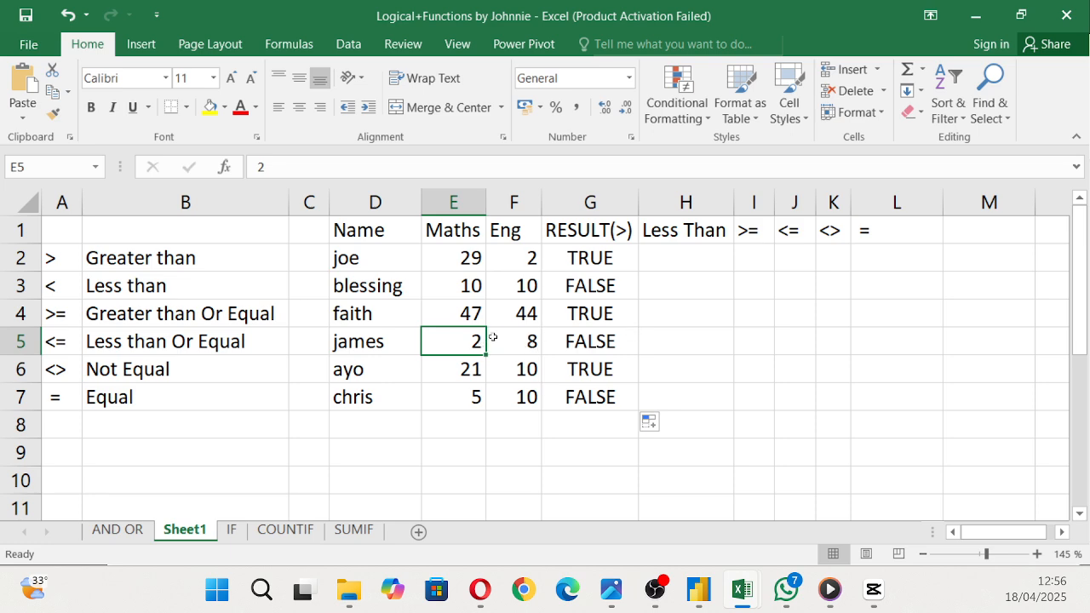
click(447, 385)
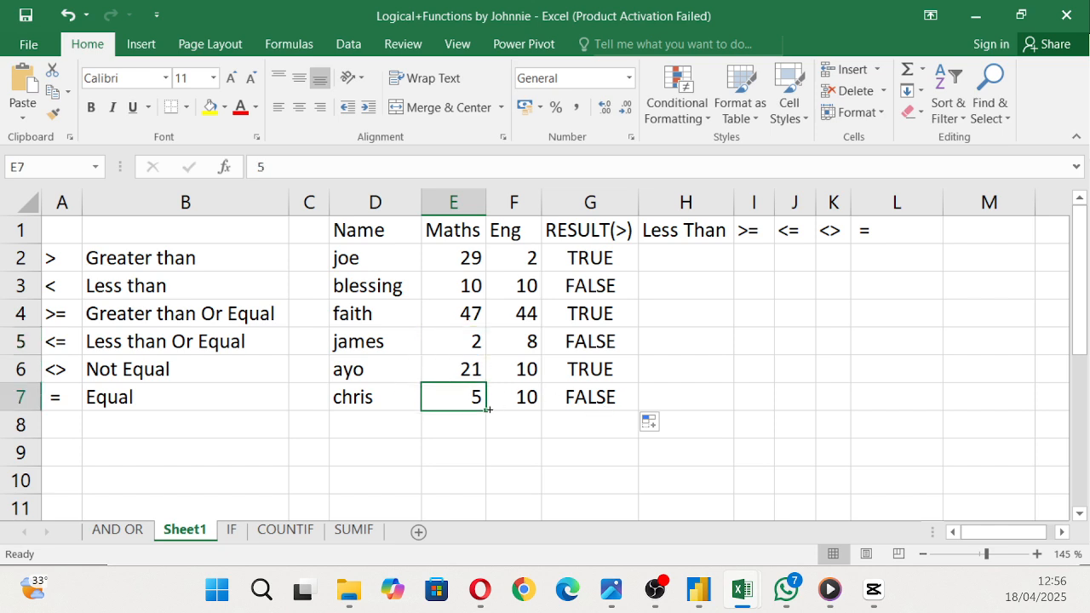
Step: Enter the formula =E2<F2 in H2, under the Less Than heading
click(710, 248)
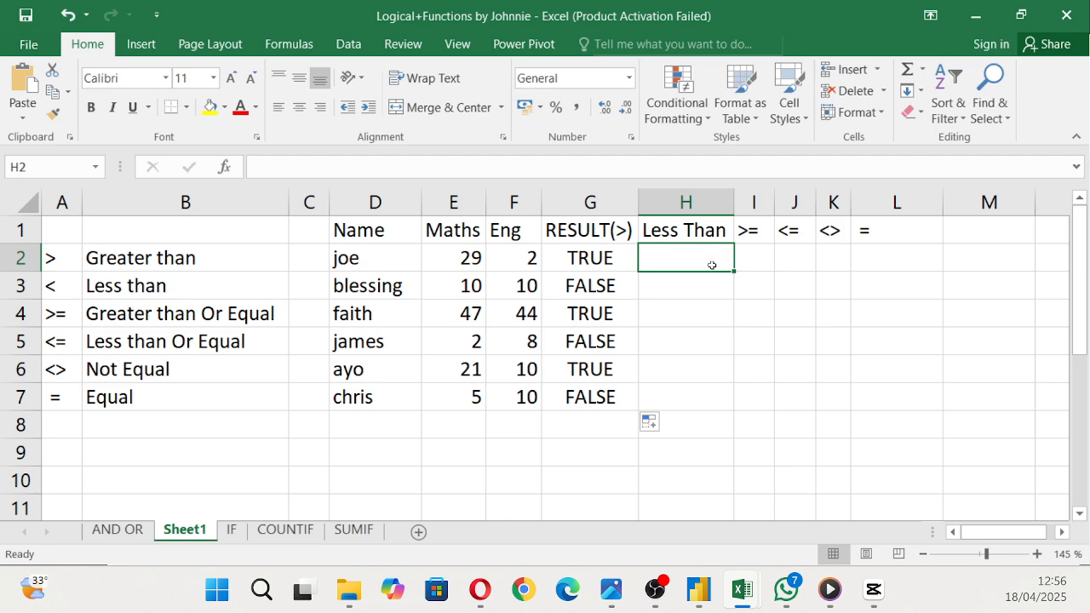
text(=)
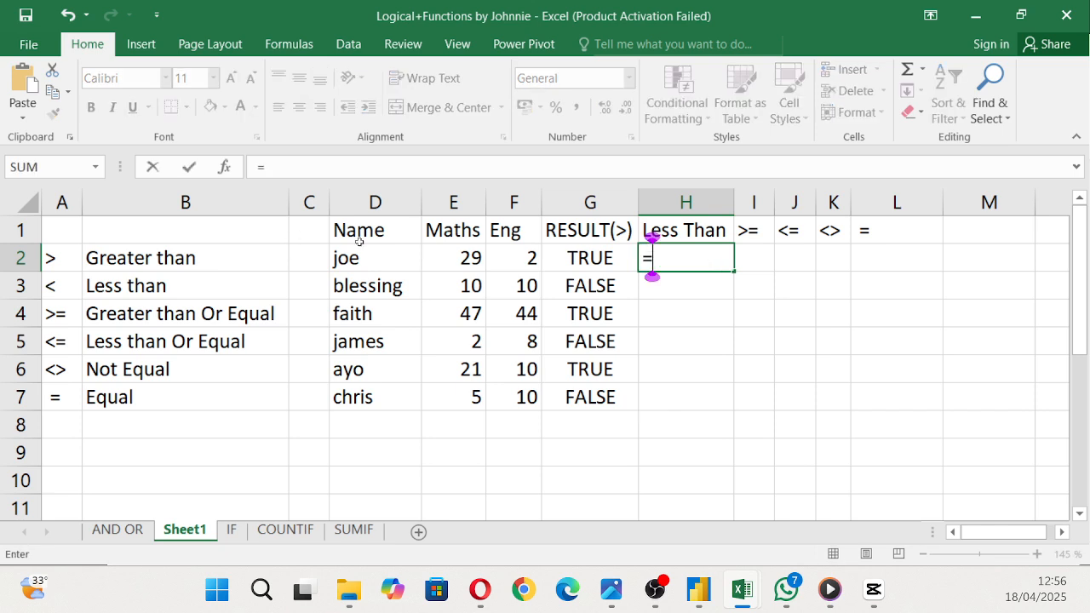
click(461, 256)
text(<)
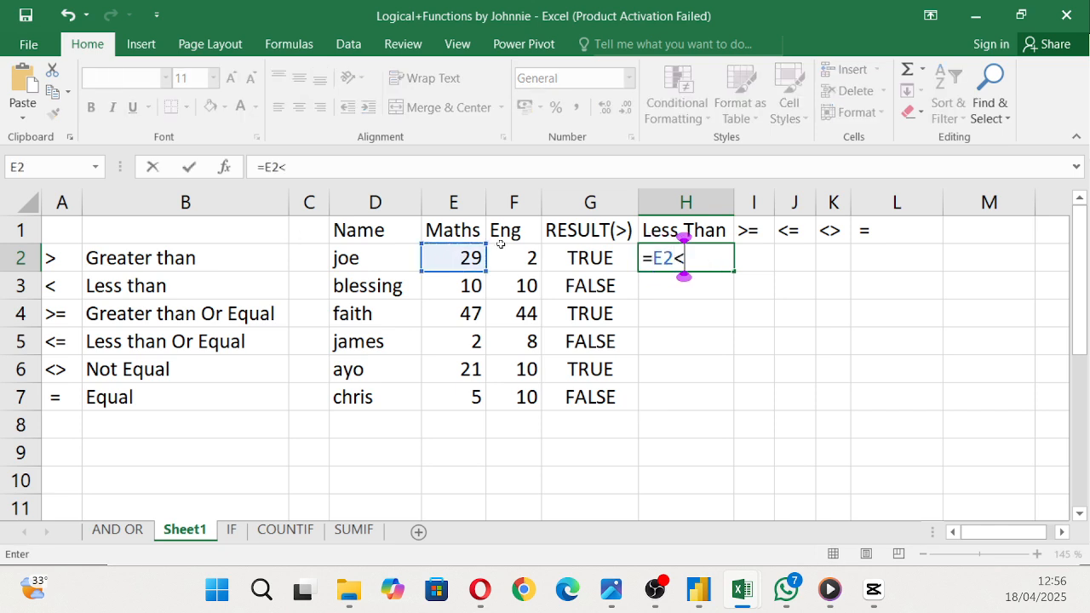
click(506, 259)
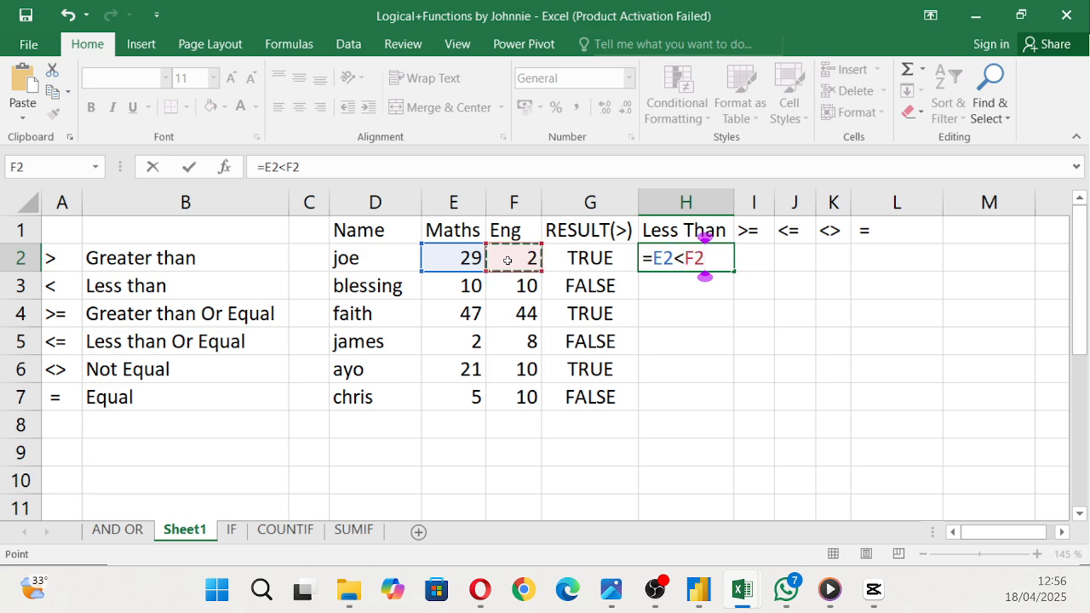
key(Return)
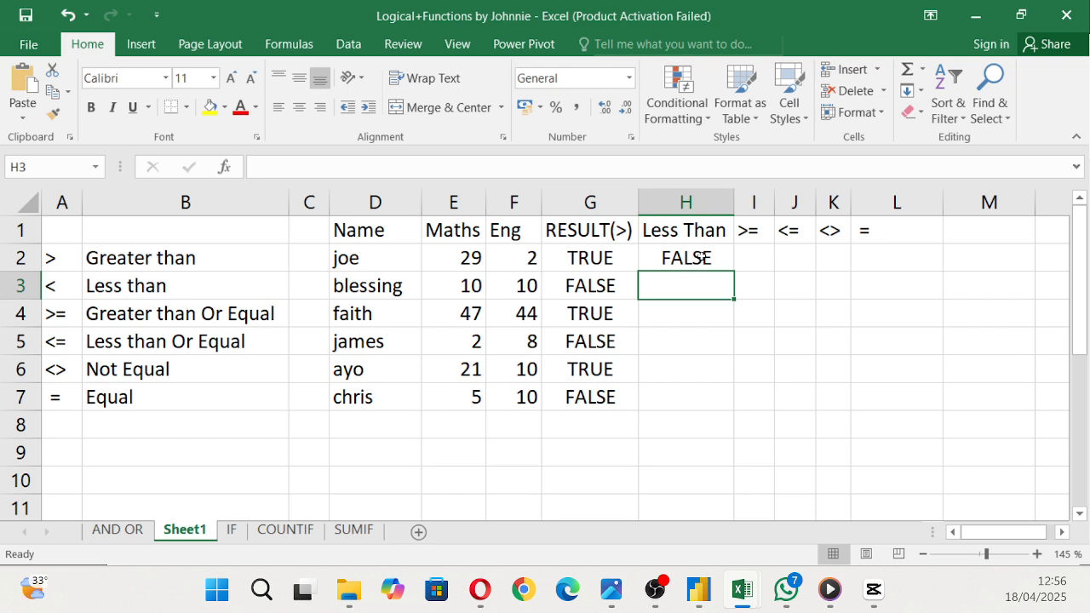
Step: Fill the less-than formula from H2 down to H7
click(709, 256)
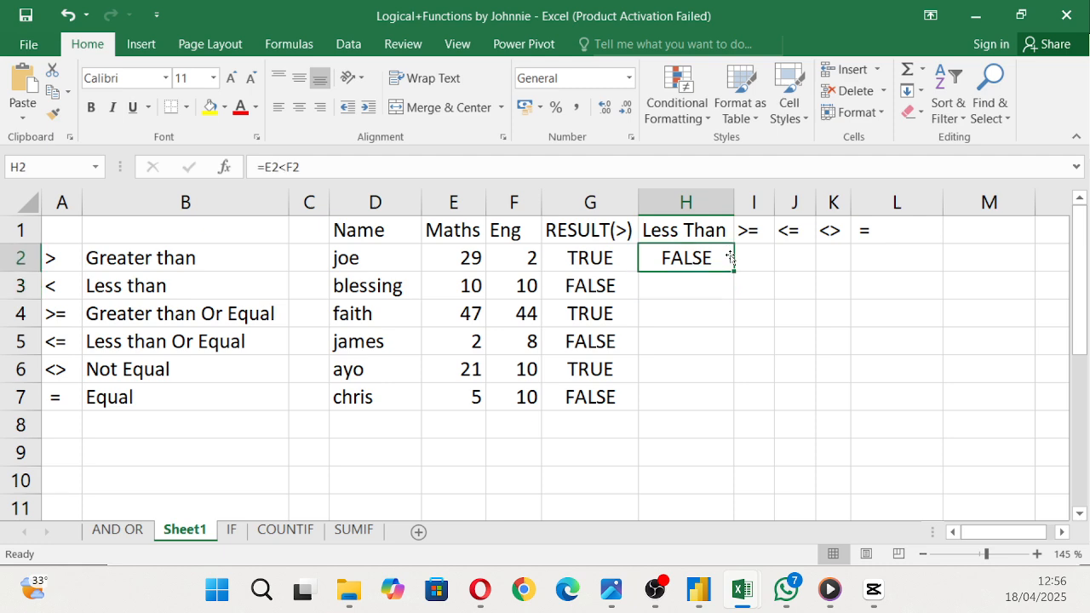
drag(731, 270, 730, 410)
click(748, 310)
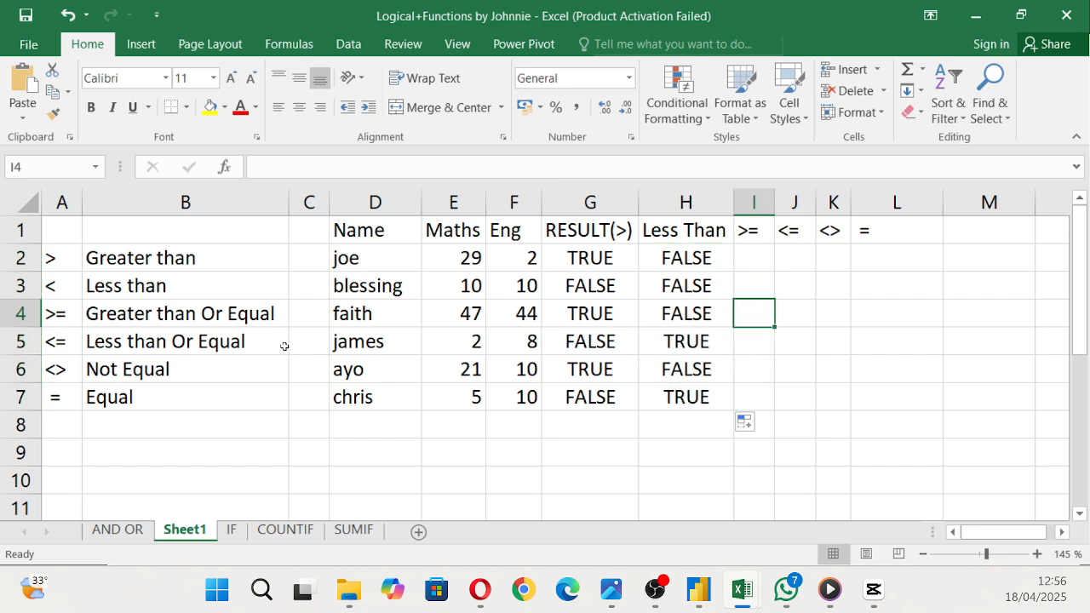
click(678, 339)
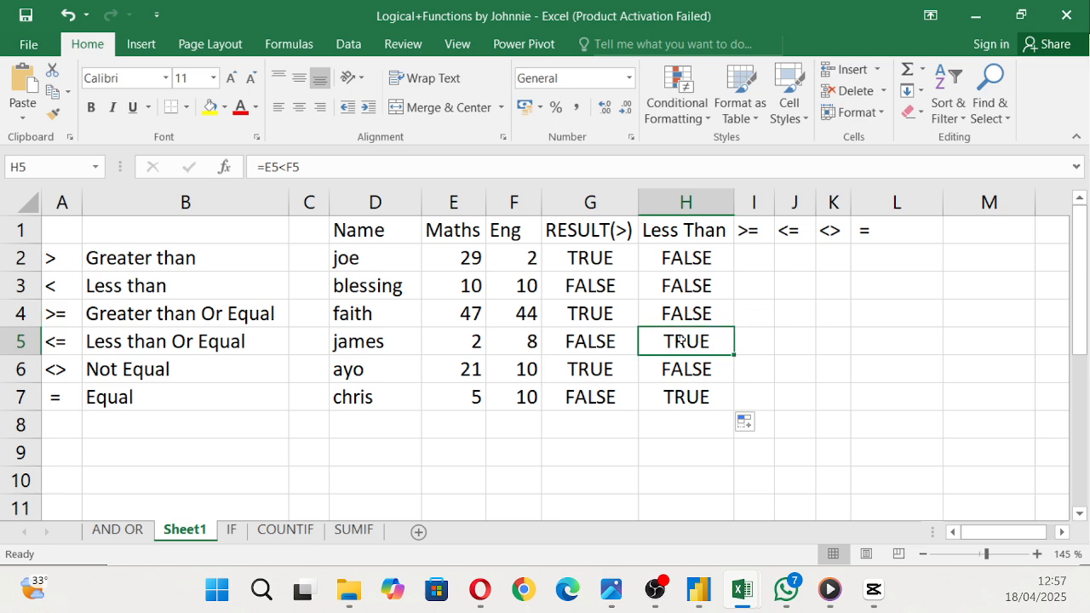
click(447, 391)
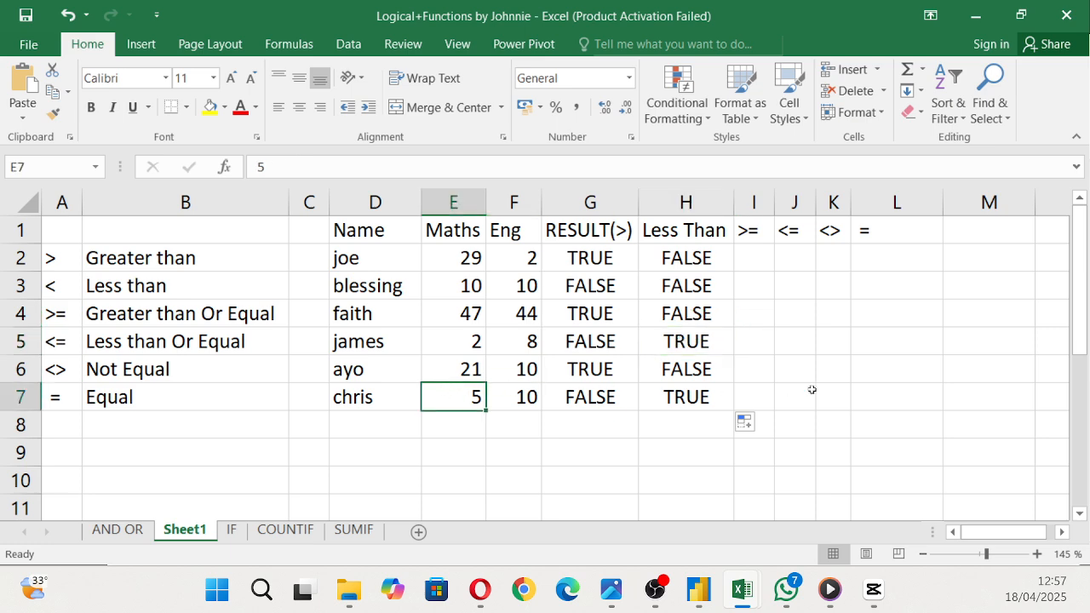
Step: Enter the formula =E2>=F2 in I2, under the >= heading
click(764, 252)
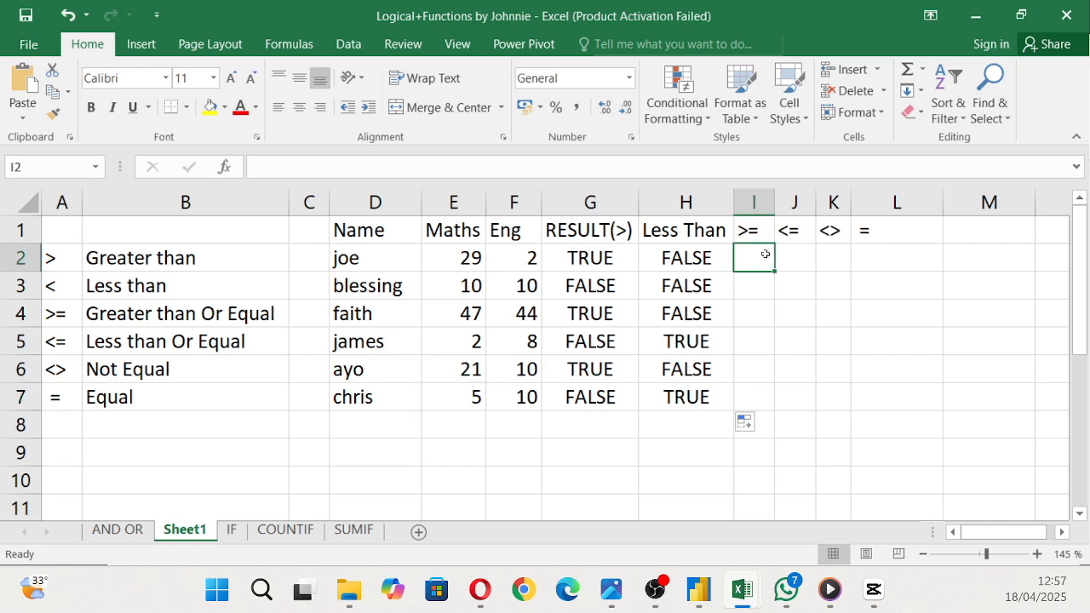
text(=)
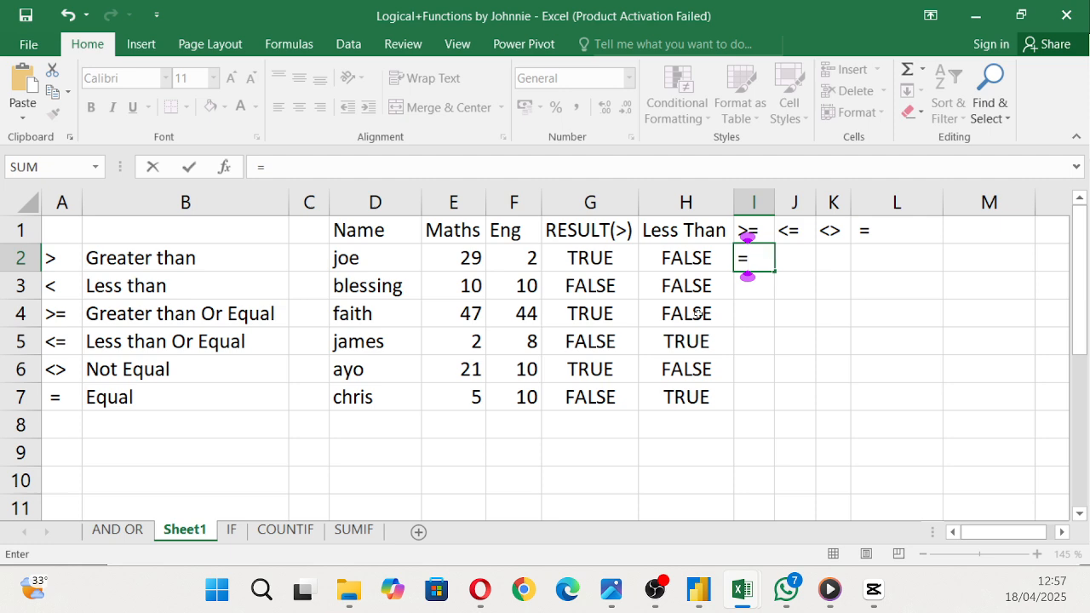
click(458, 257)
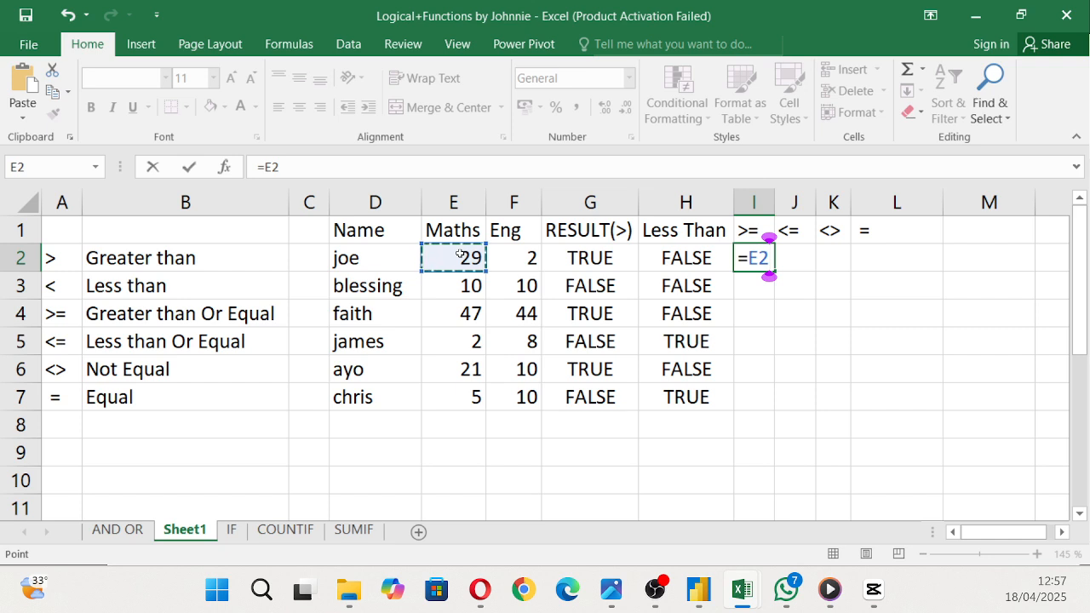
text(<=)
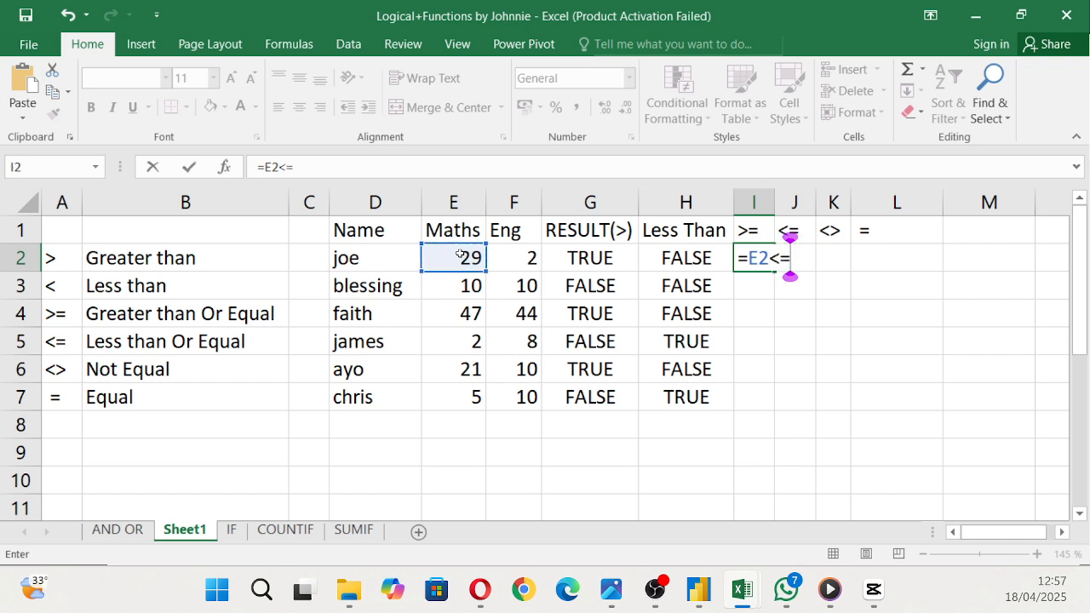
key(BackSpace)
key(BackSpace)
text(>=)
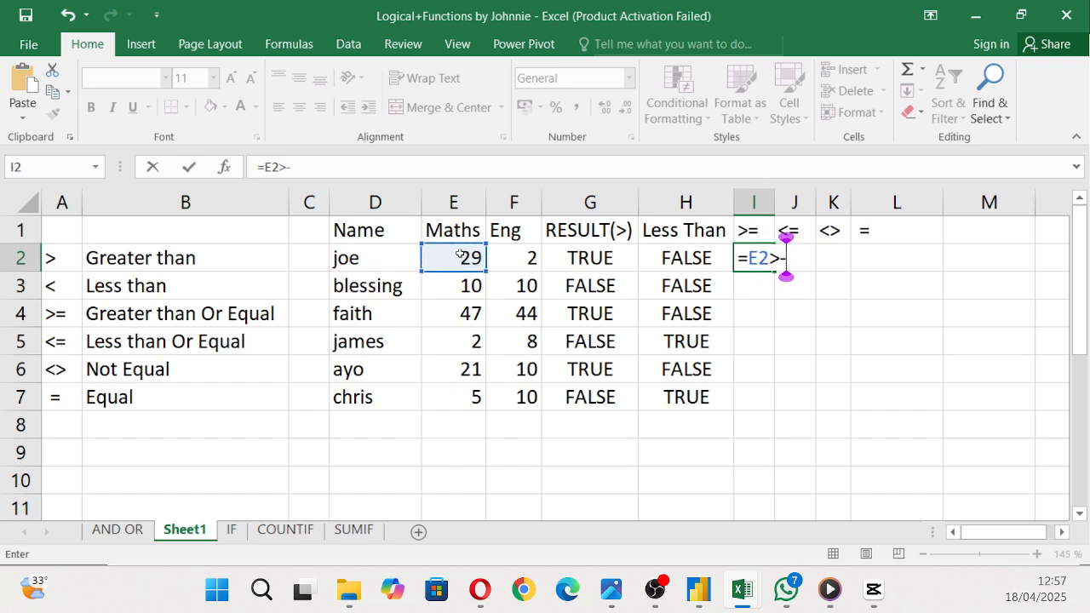
click(518, 246)
key(Return)
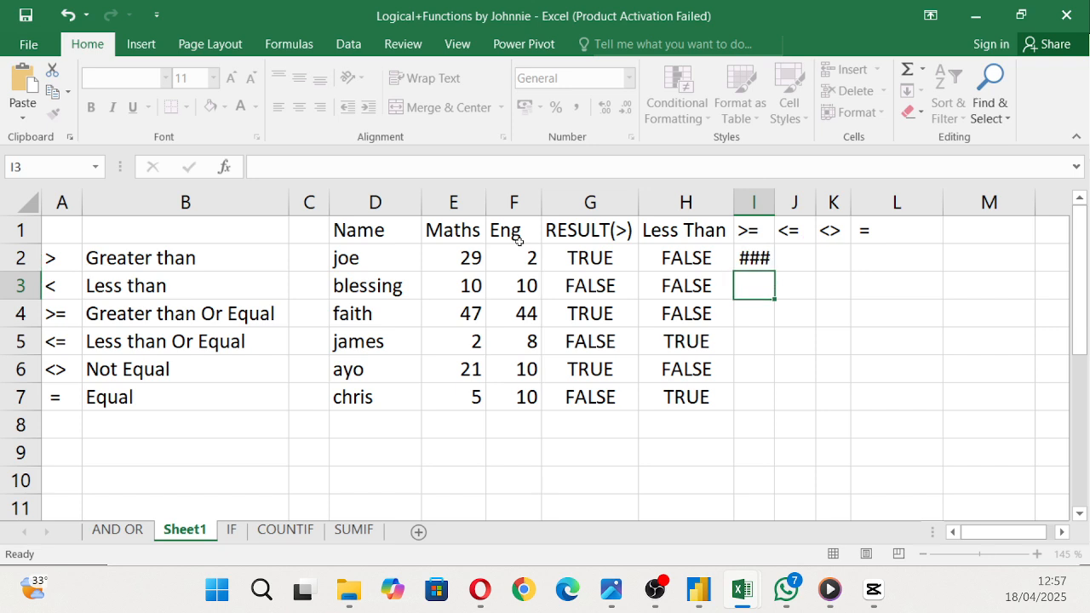
Step: Widen column I to fit its result and fill the greater-than-or-equal formula down to I7
drag(777, 215, 795, 215)
click(782, 260)
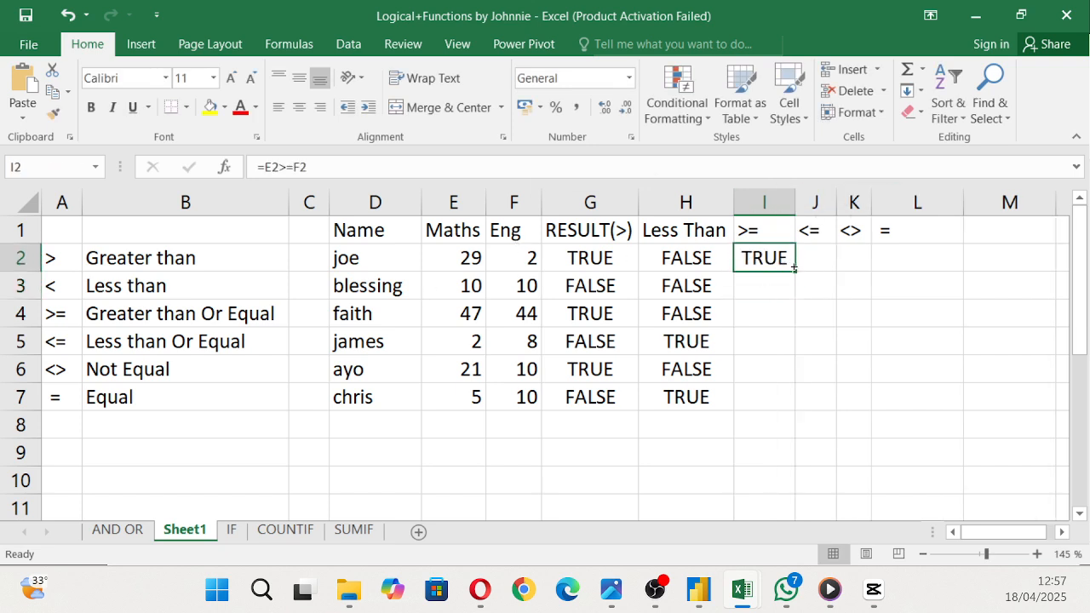
double_click(795, 270)
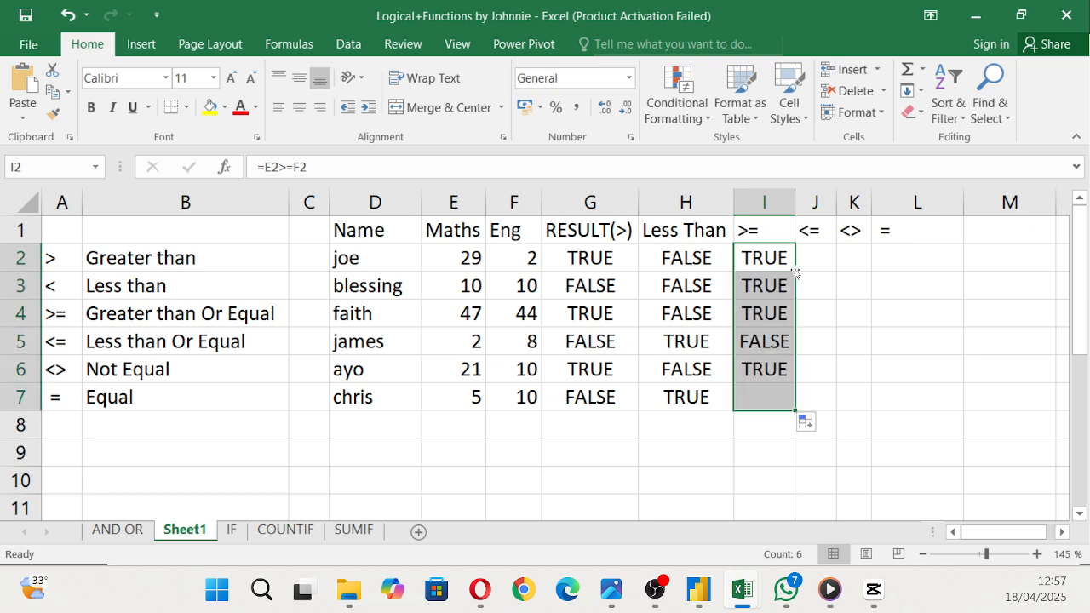
Step: Examine how the greater-than-or-equal formulas in I3 and I4 compare the Maths and Eng scores
click(466, 253)
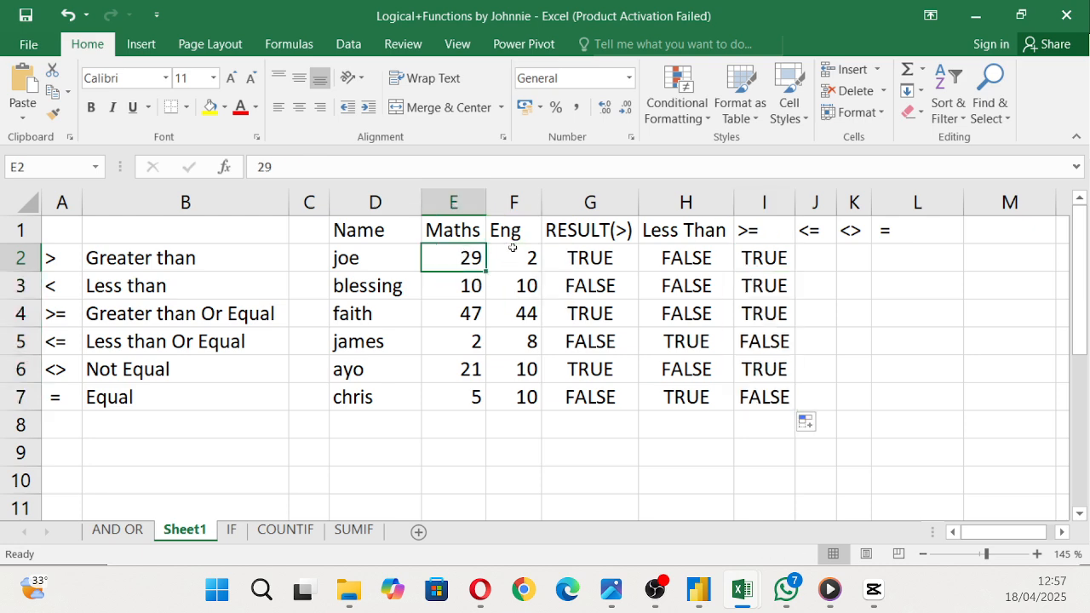
click(763, 283)
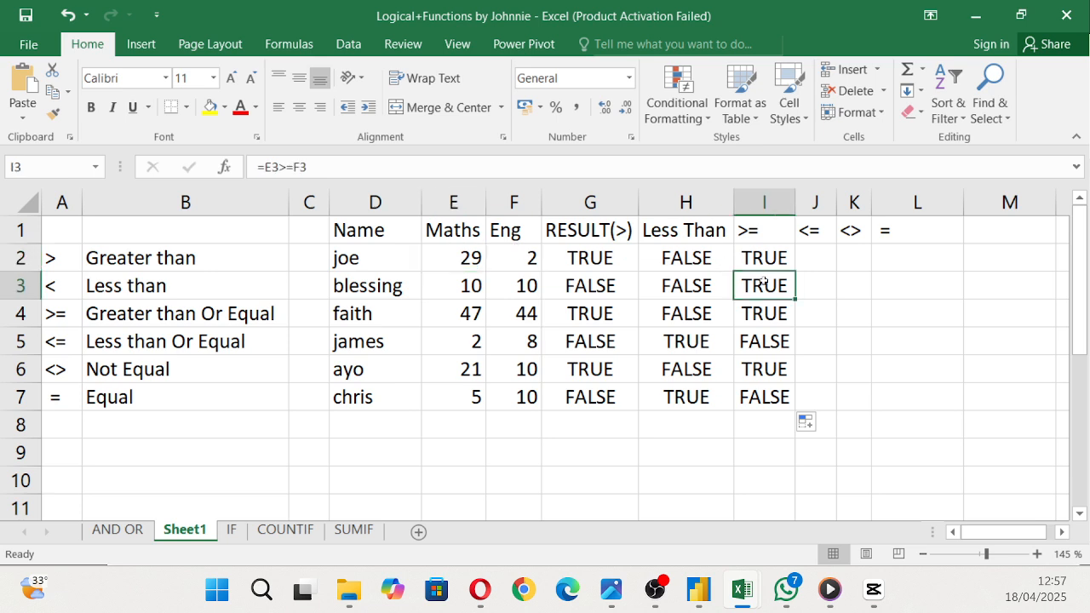
double_click(770, 278)
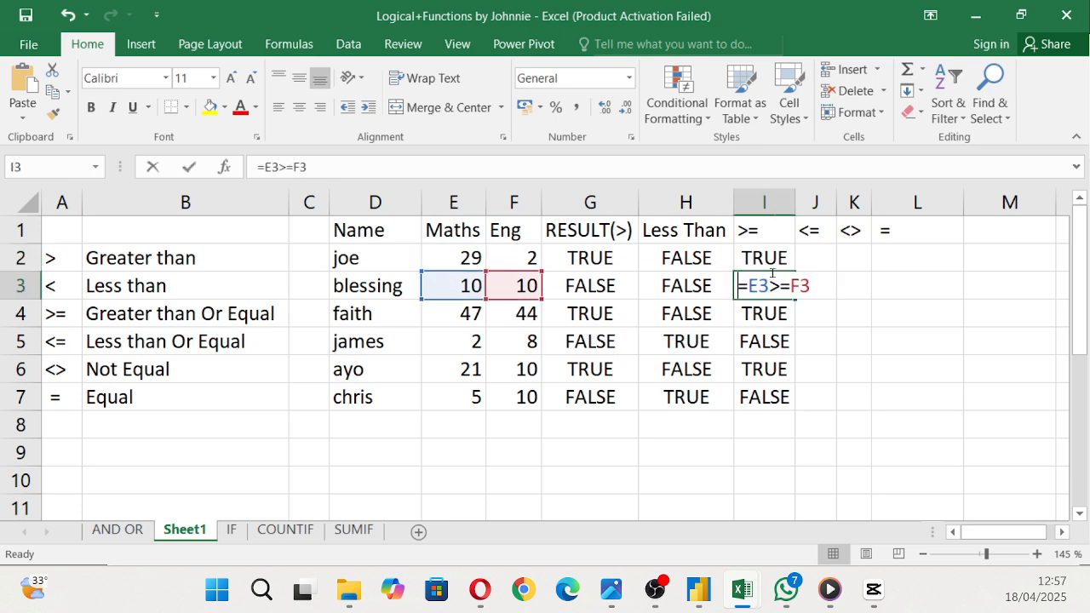
click(768, 285)
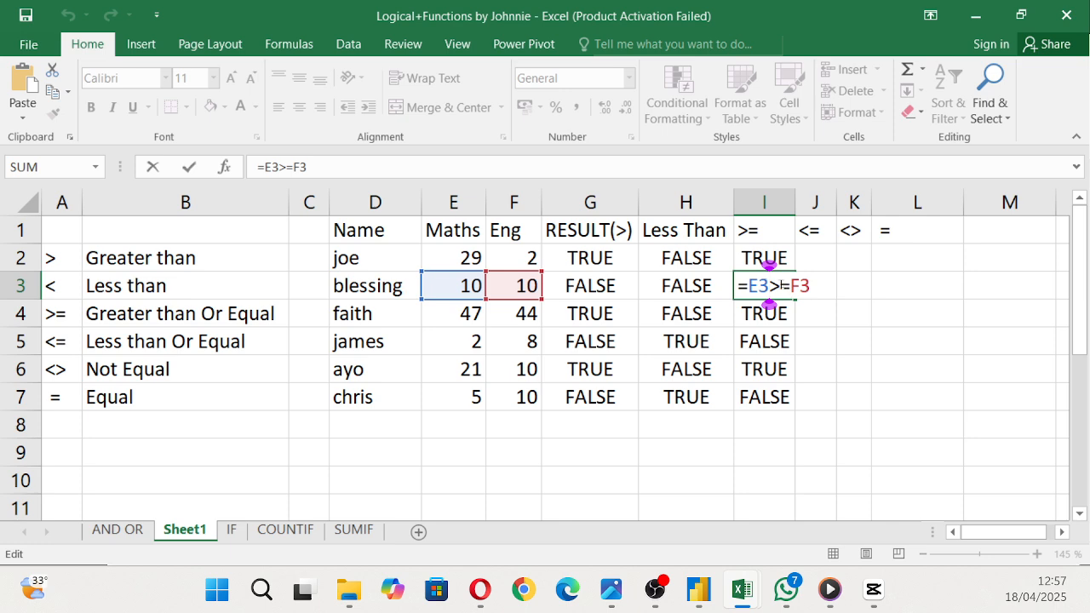
drag(788, 285, 778, 285)
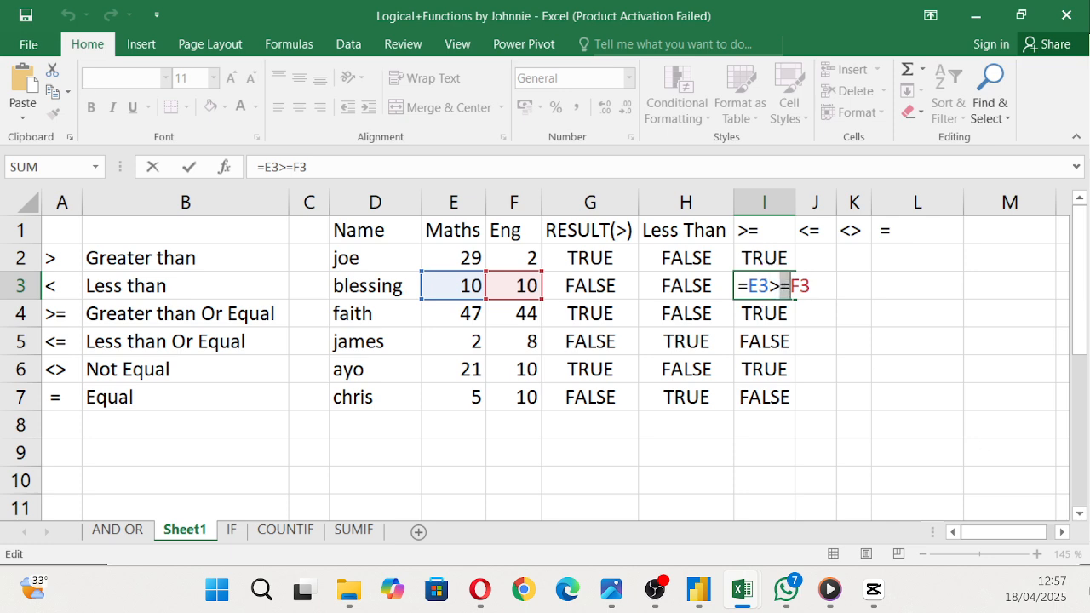
key(Return)
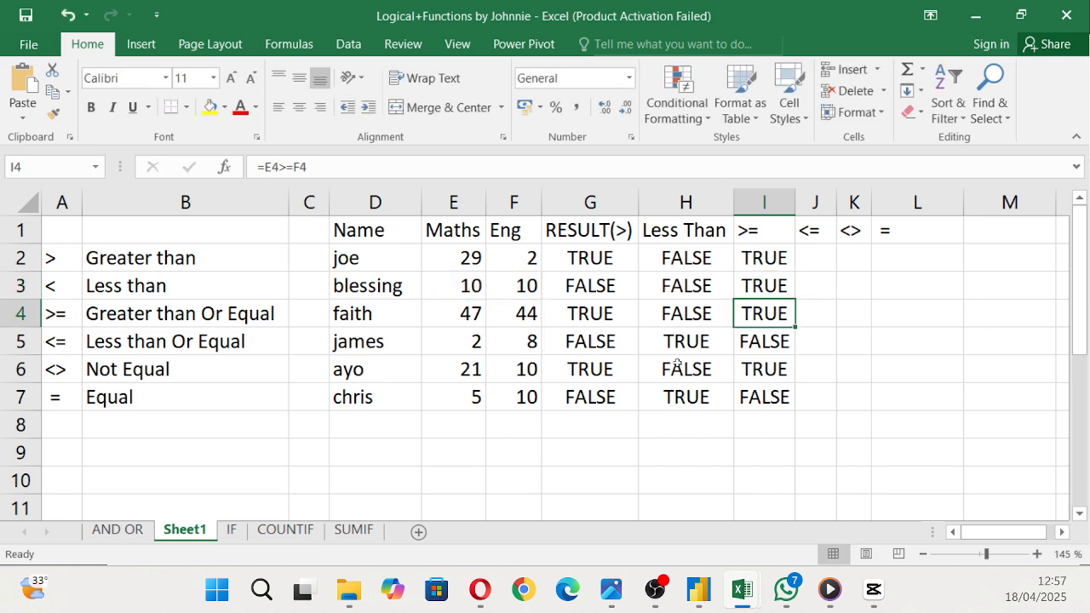
double_click(768, 313)
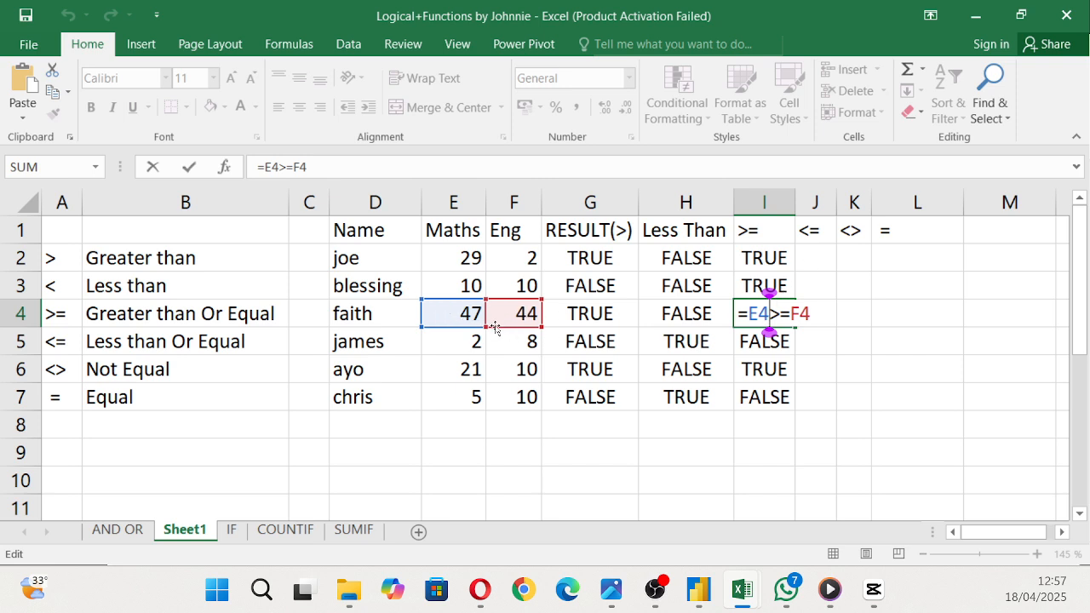
key(Return)
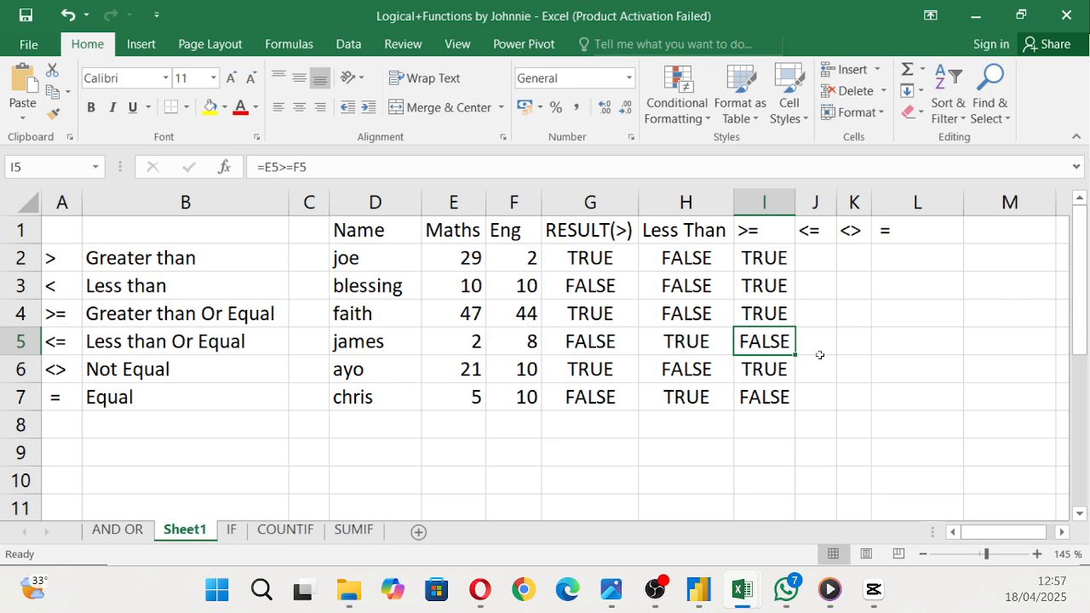
Step: Enter the formula =E2<=F2 in J2, under the <= heading
click(813, 261)
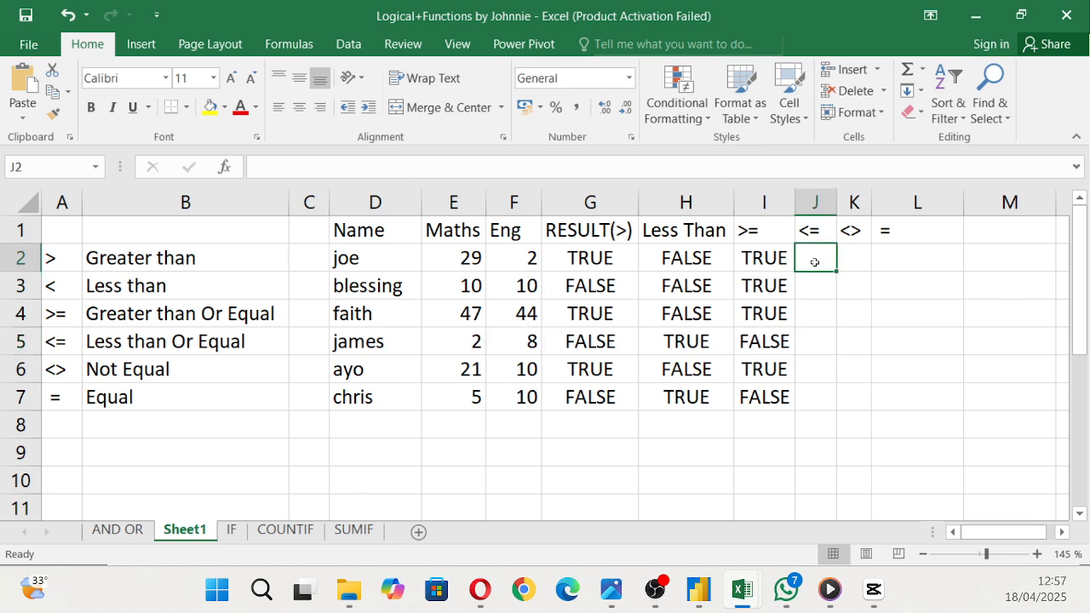
text(=)
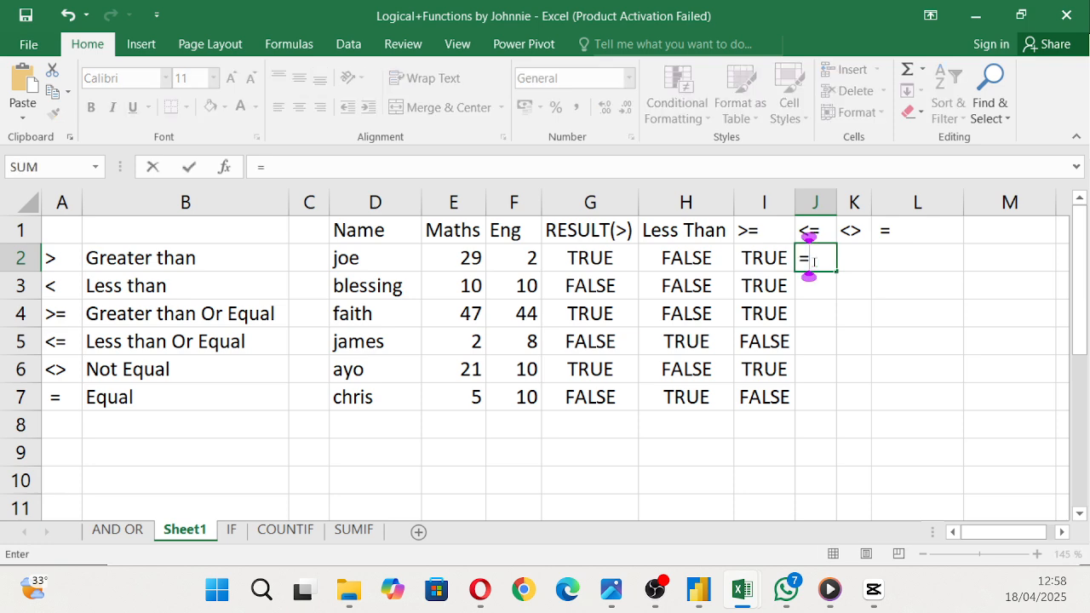
click(443, 250)
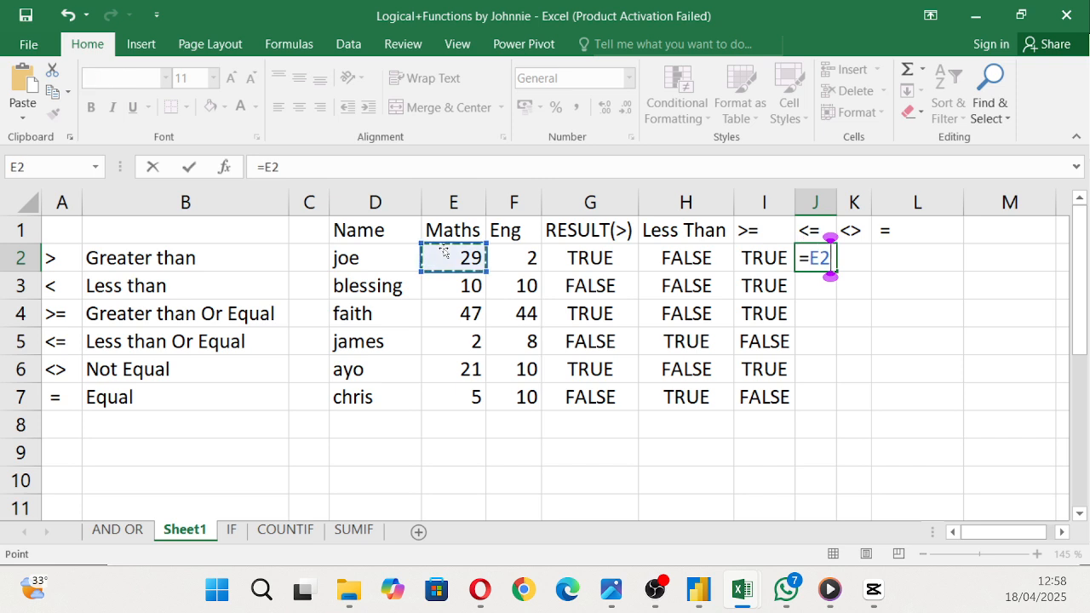
text(<=)
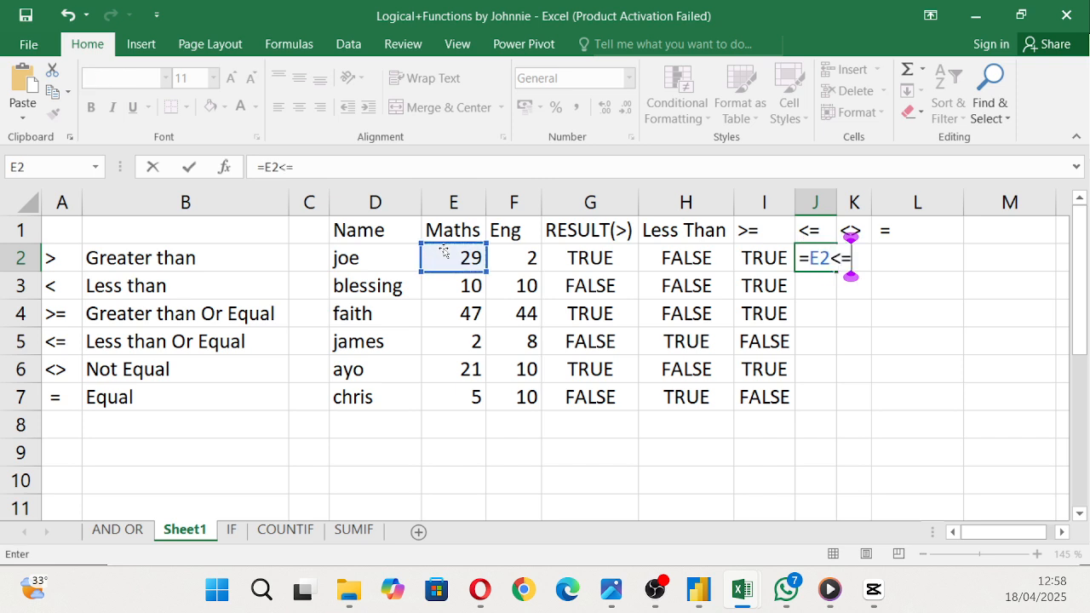
click(530, 262)
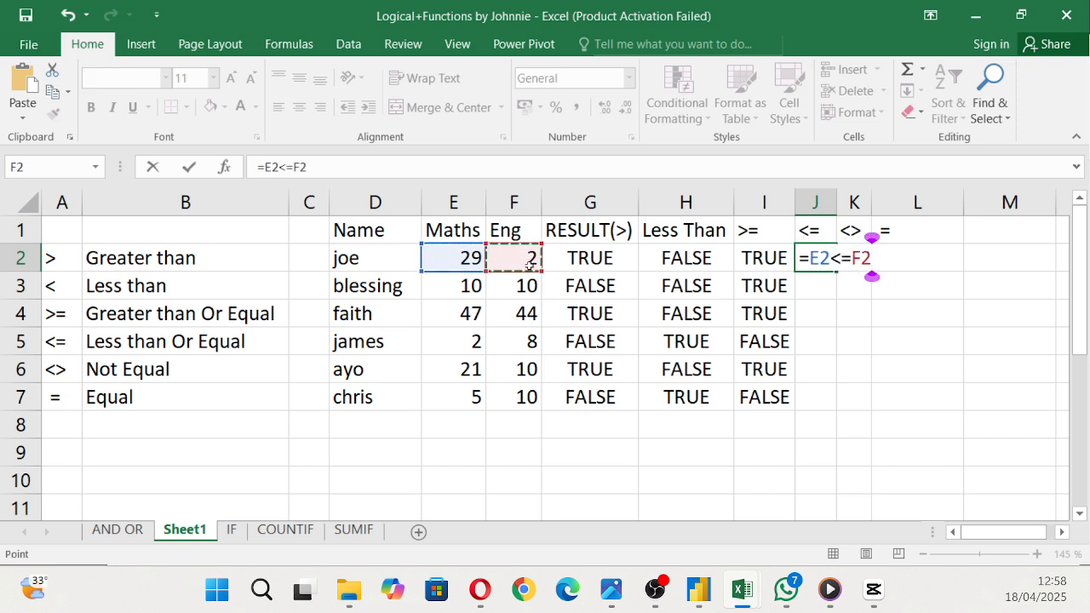
key(Return)
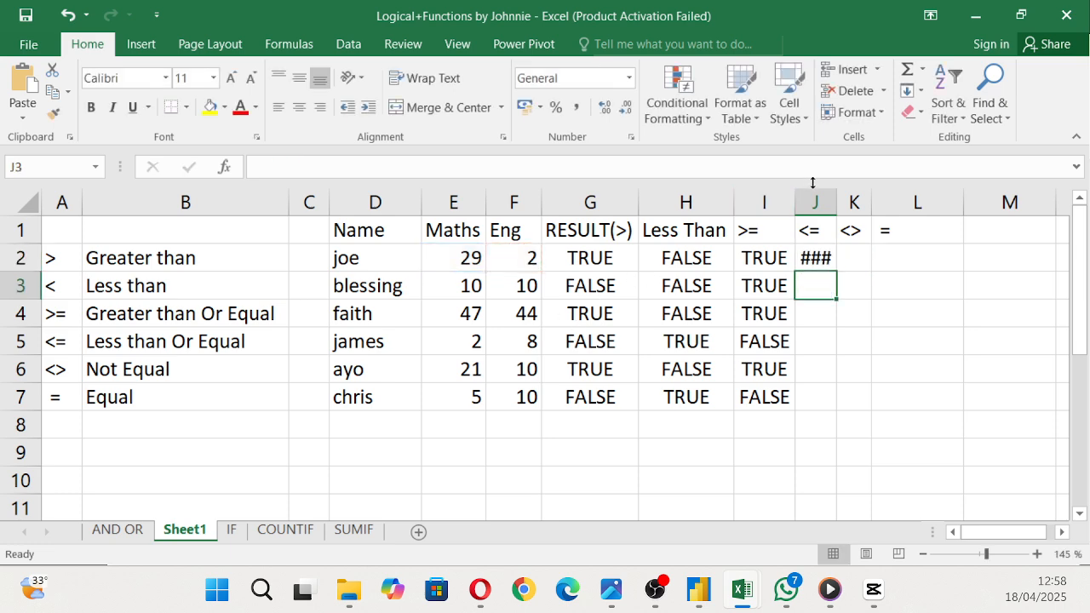
Step: Widen column J to fit its result and fill the less-than-or-equal formula down to J7
drag(836, 202, 852, 212)
click(839, 264)
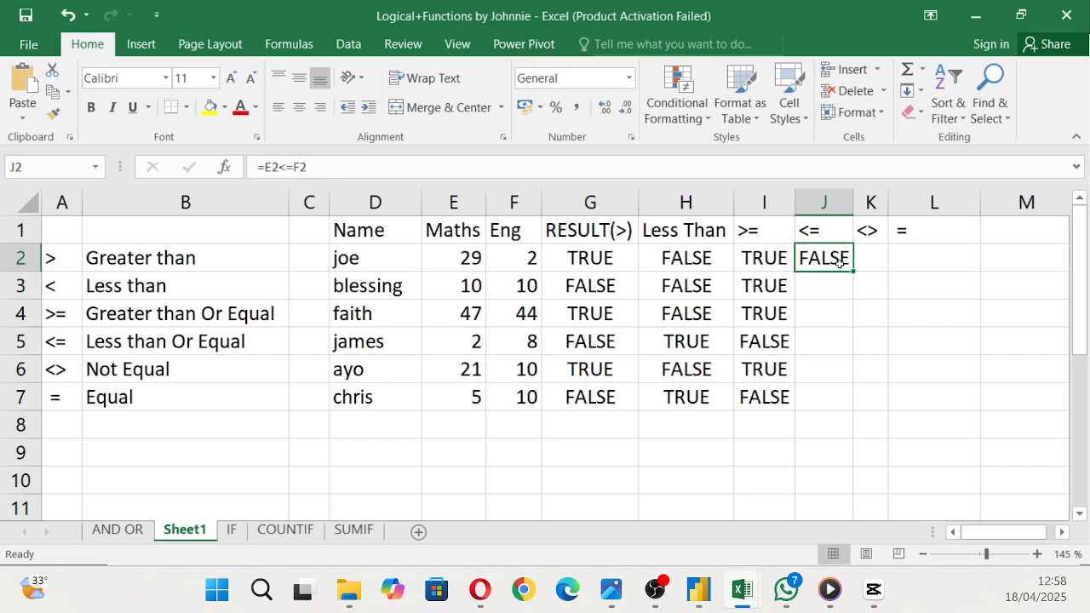
drag(852, 270, 852, 407)
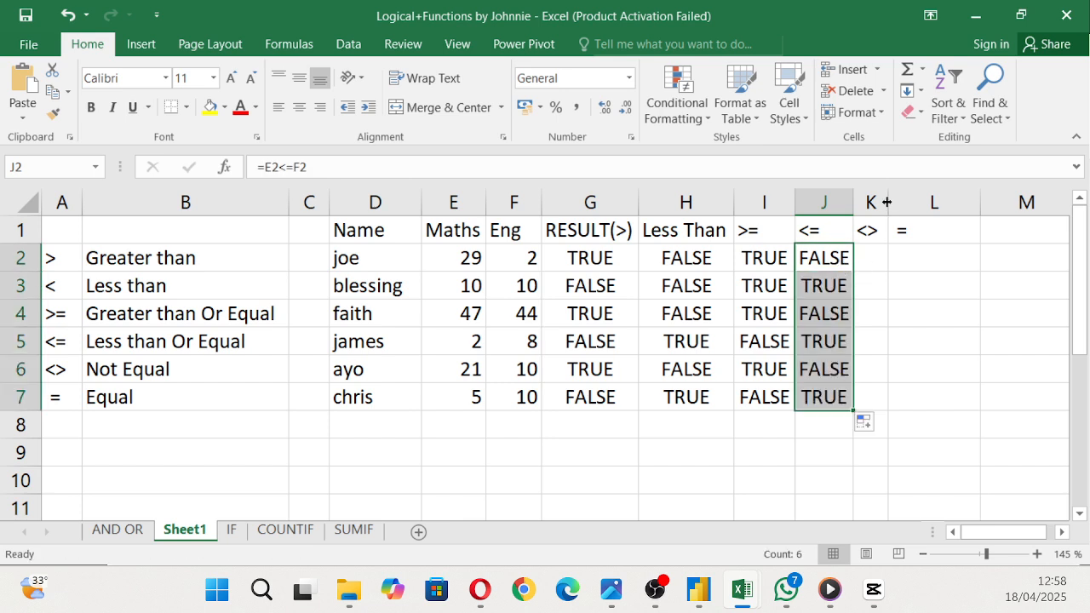
Step: Widen column K slightly and enter the formula =E2<>F2 in K2, under the <> heading
drag(886, 202, 901, 204)
click(882, 257)
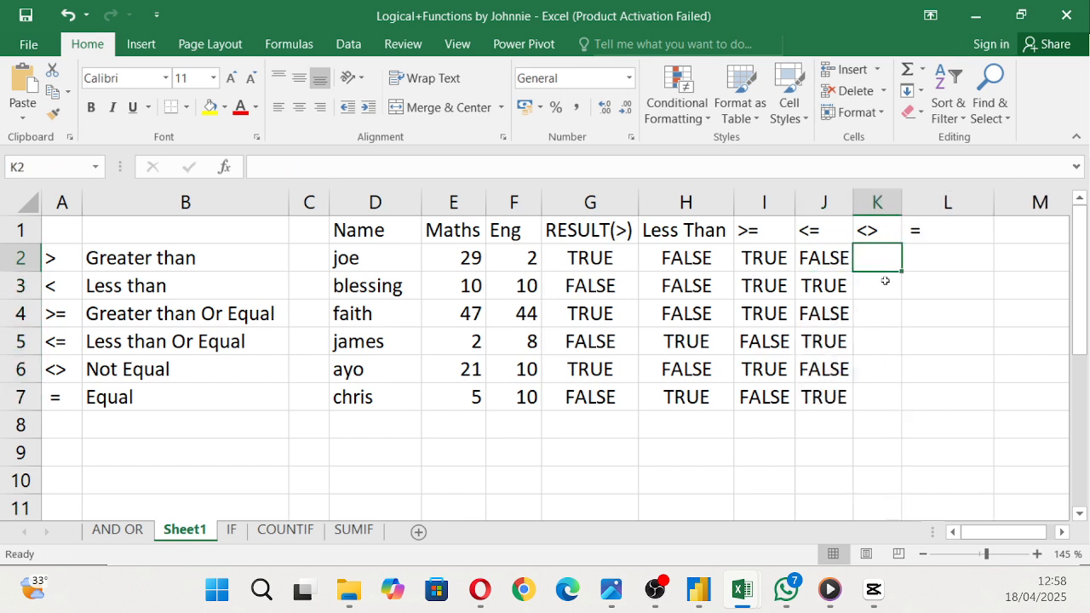
text(=)
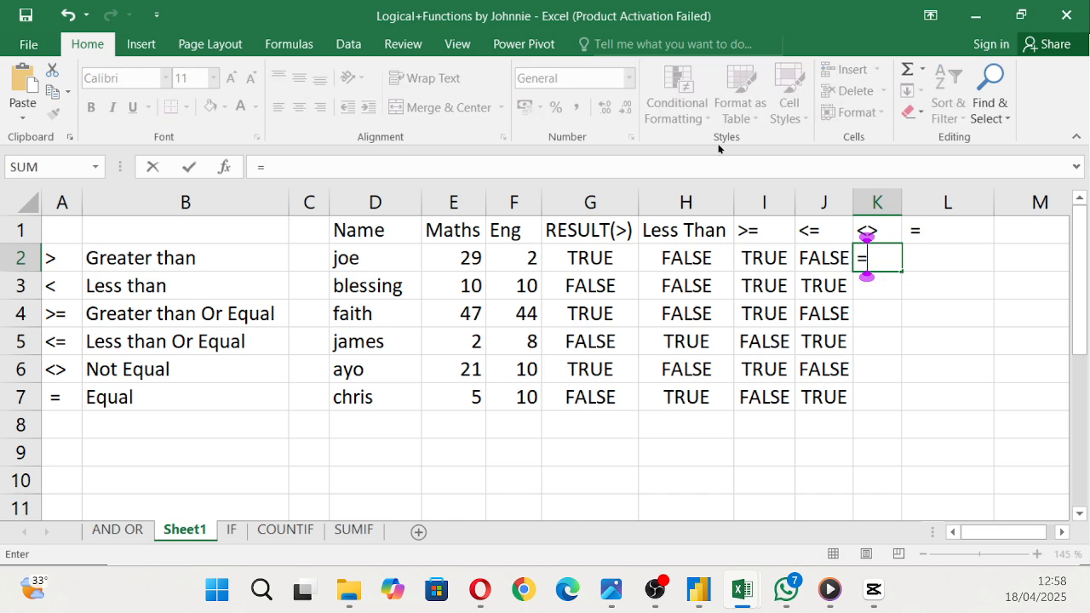
click(467, 255)
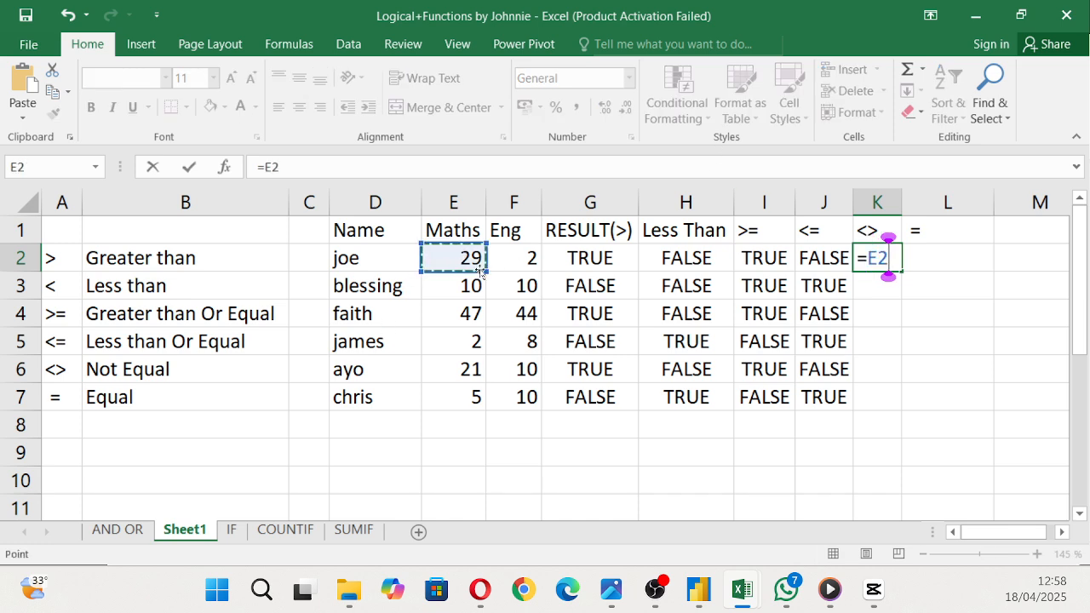
text(<>)
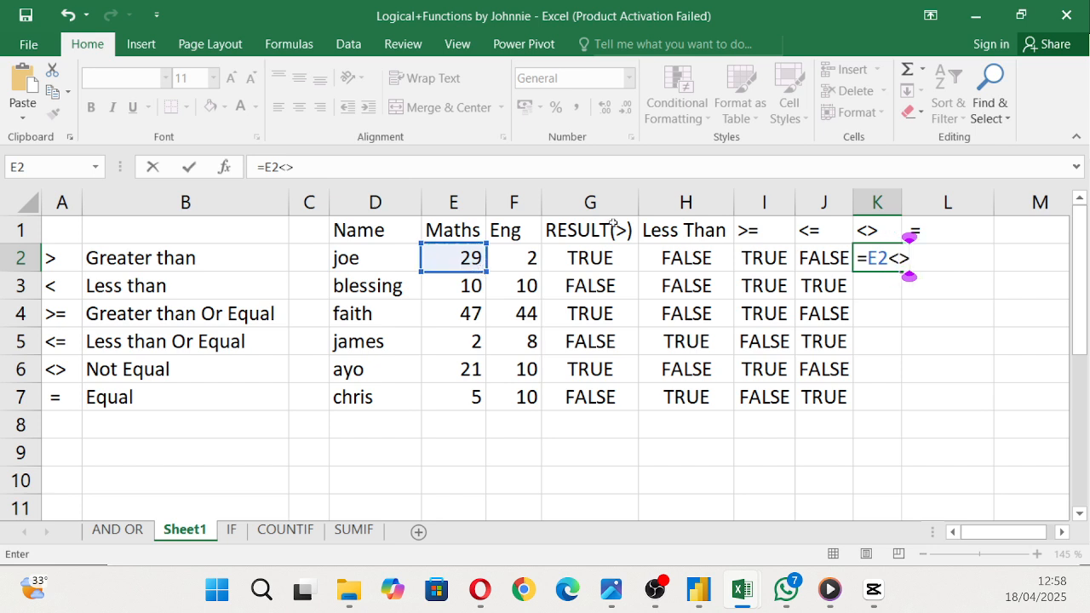
click(514, 264)
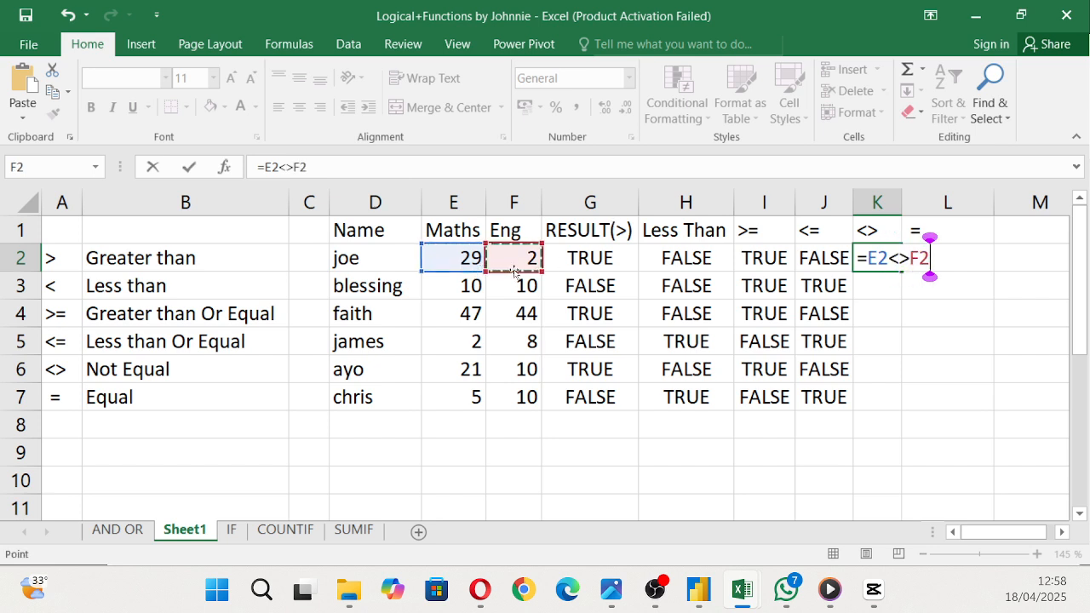
key(Return)
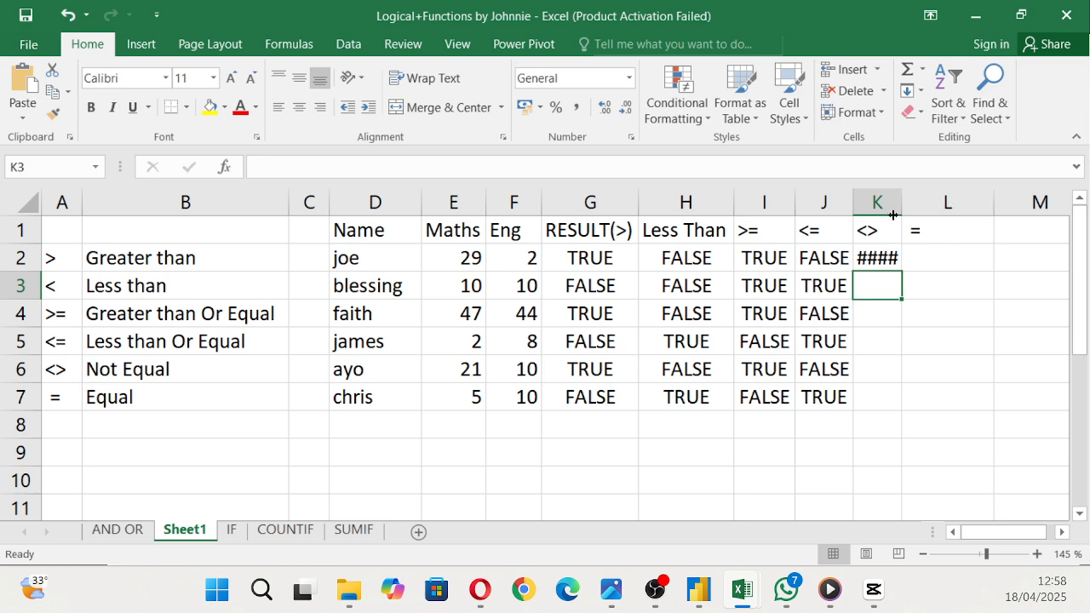
Step: Widen column K further to fit its result and fill the not-equal formula down to K7
drag(895, 213, 923, 231)
click(894, 258)
double_click(922, 272)
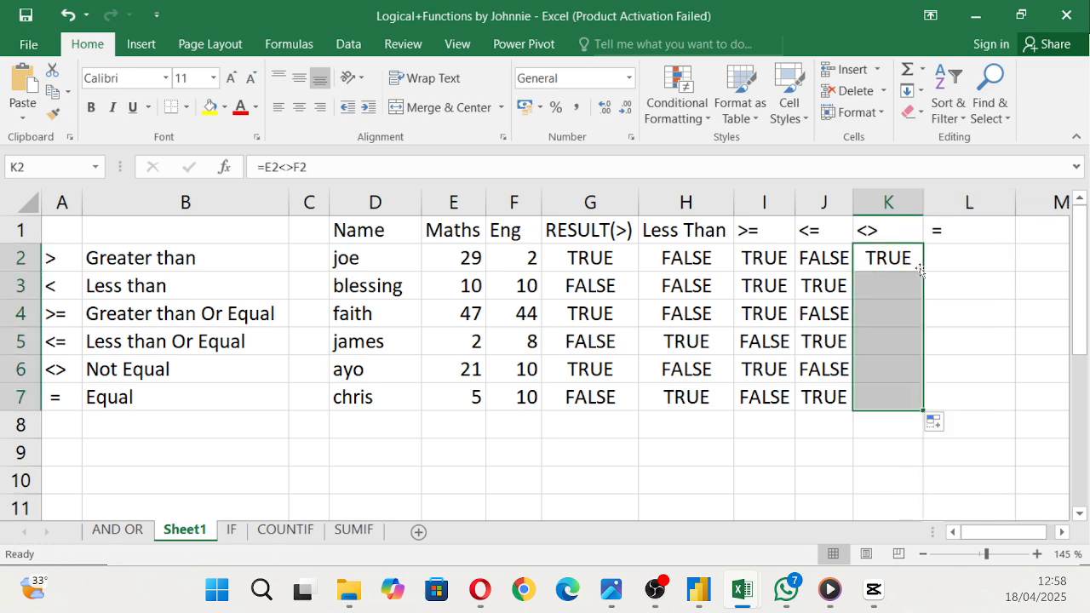
Step: Enter the formula =E2=F2 in L2, under the = heading, and fill it down to L7
click(943, 257)
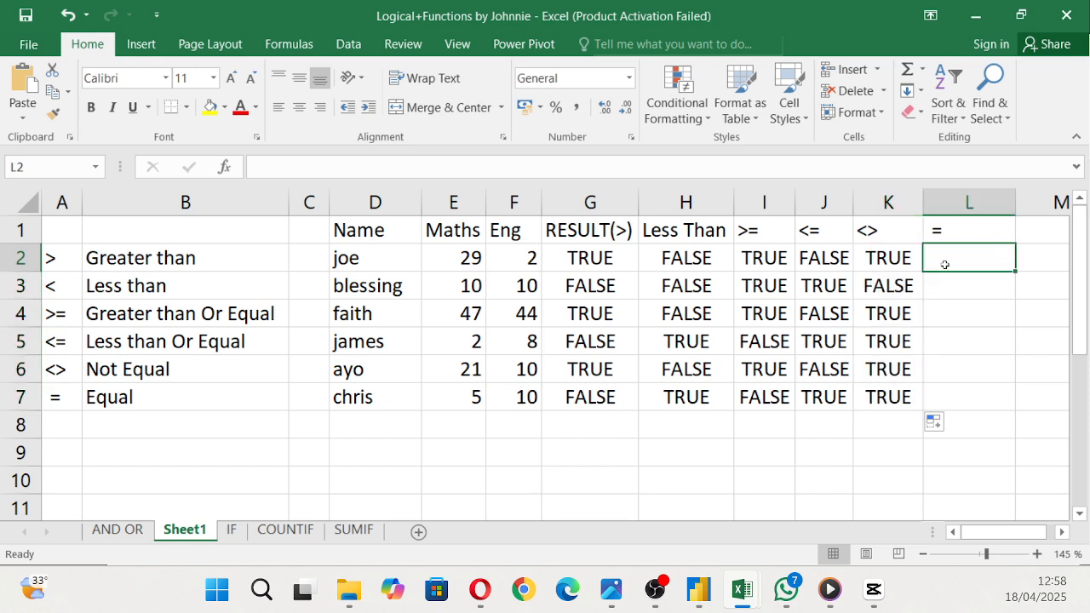
text(=)
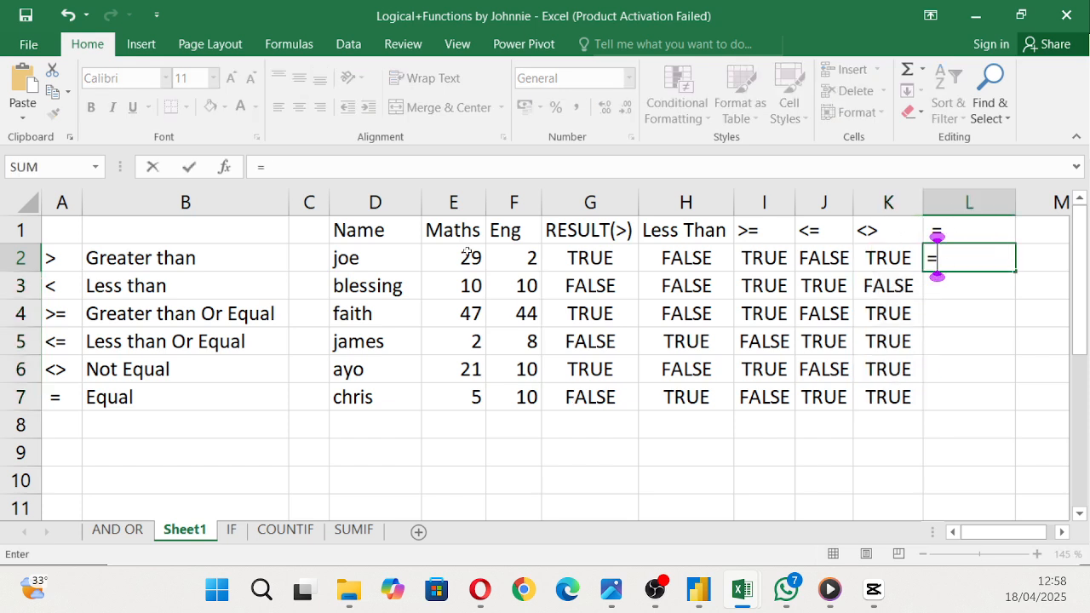
click(460, 251)
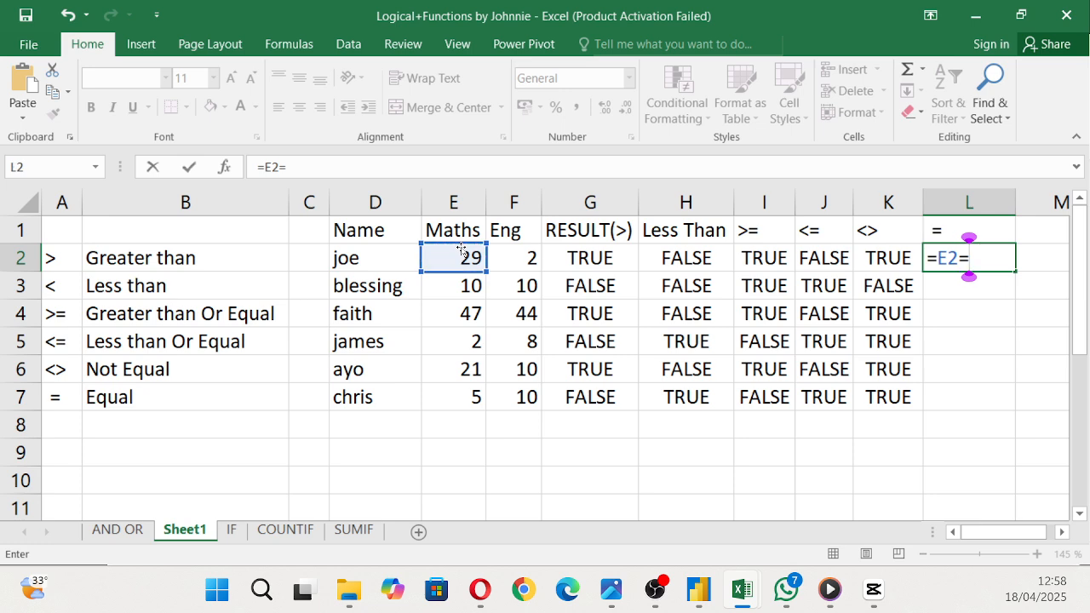
click(527, 263)
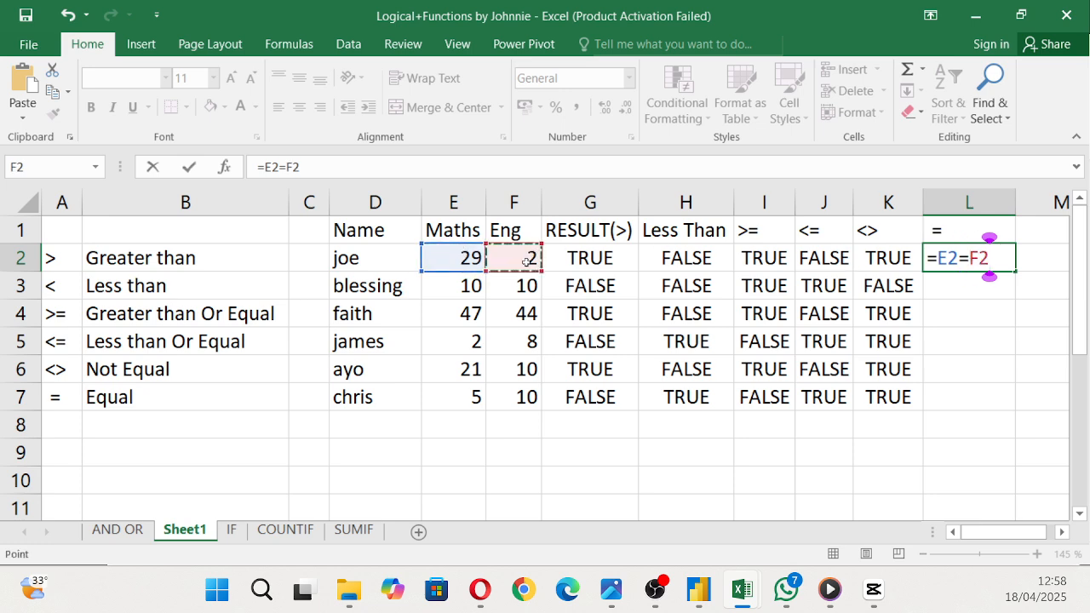
key(Return)
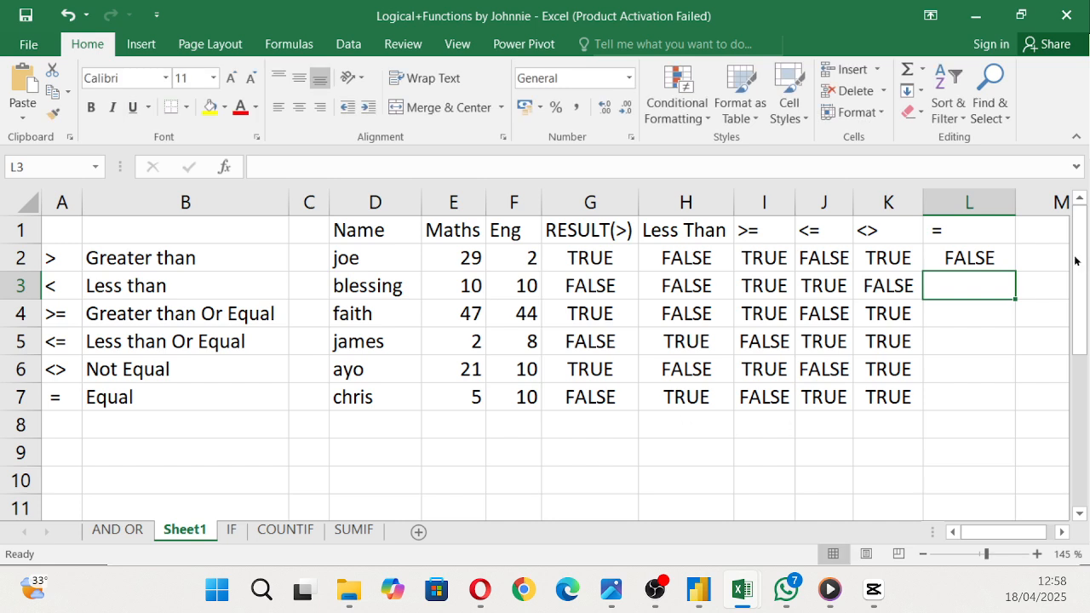
click(972, 262)
double_click(1018, 271)
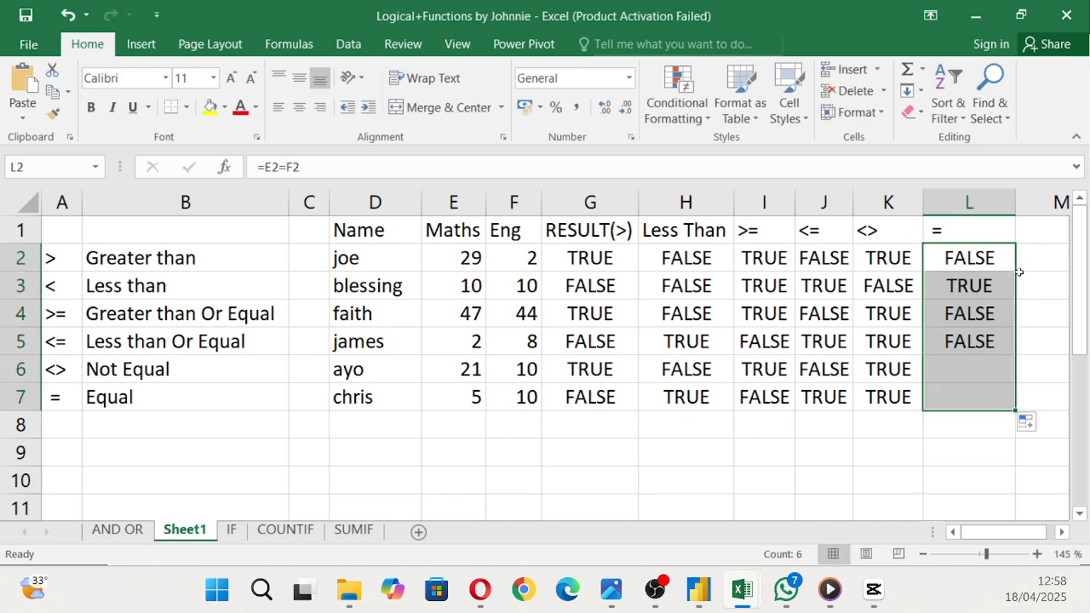
click(720, 489)
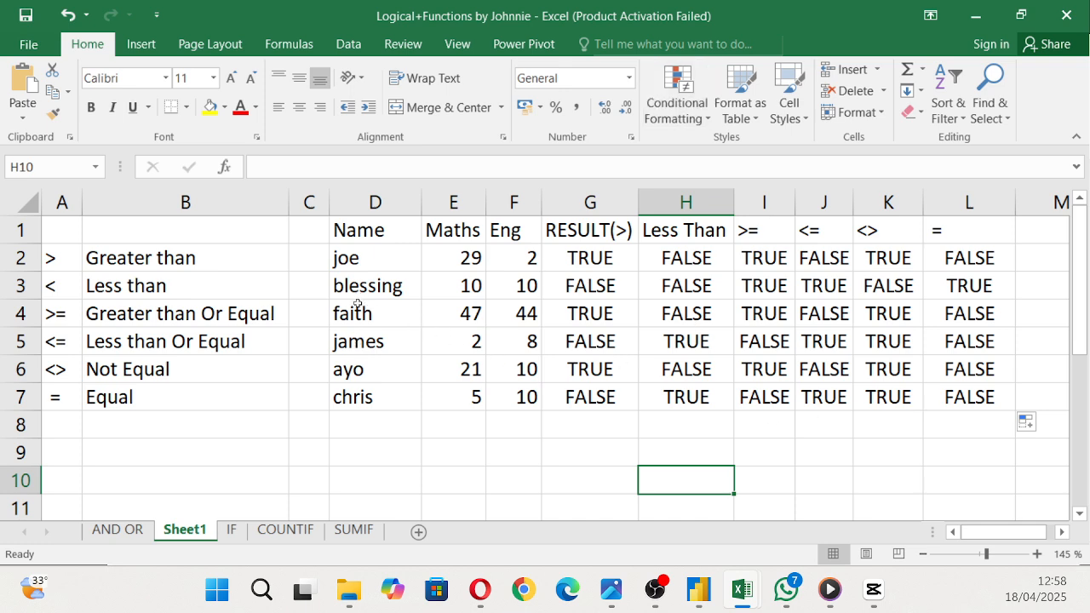
drag(246, 470, 234, 445)
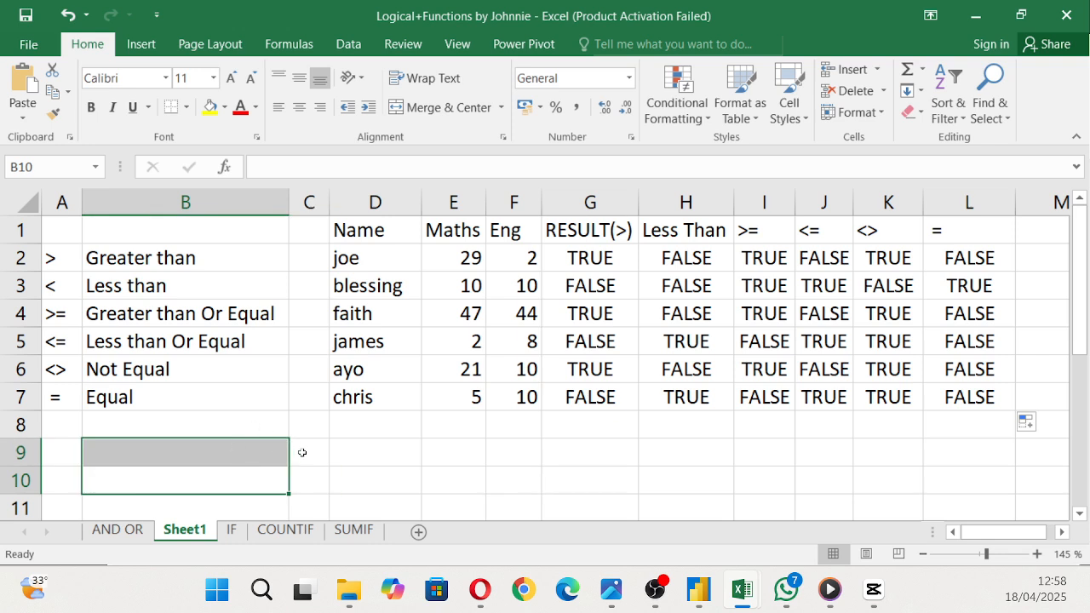
click(298, 452)
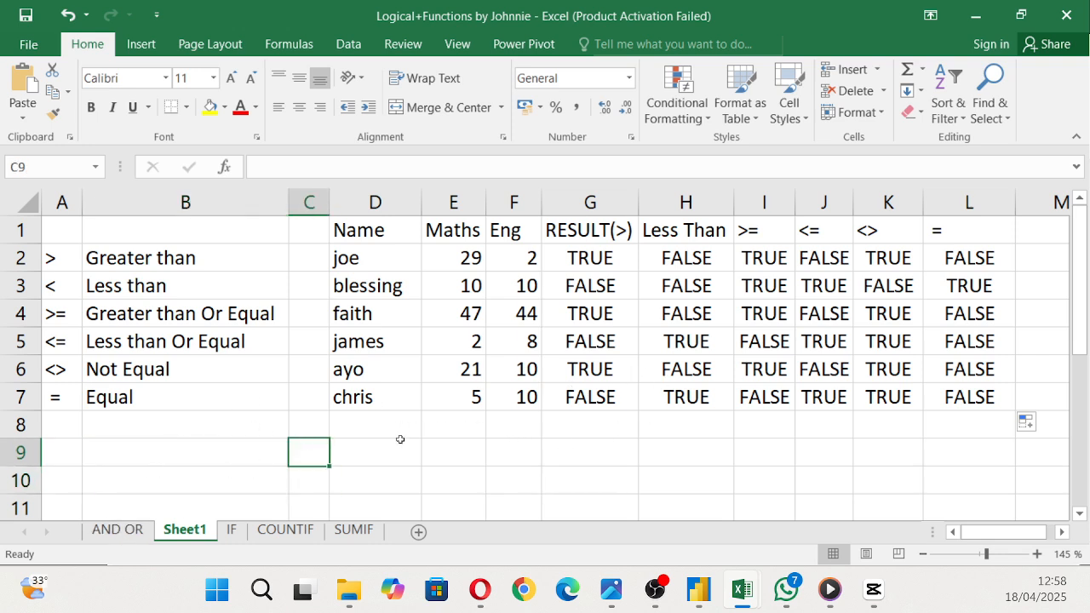
scroll(423, 435, down, 2)
scroll(430, 417, up, 2)
Step: Copy the Name, Maths and Eng table in D1:F7 and paste it below the operator list, starting at B10
drag(349, 228, 526, 414)
key(ctrl+c)
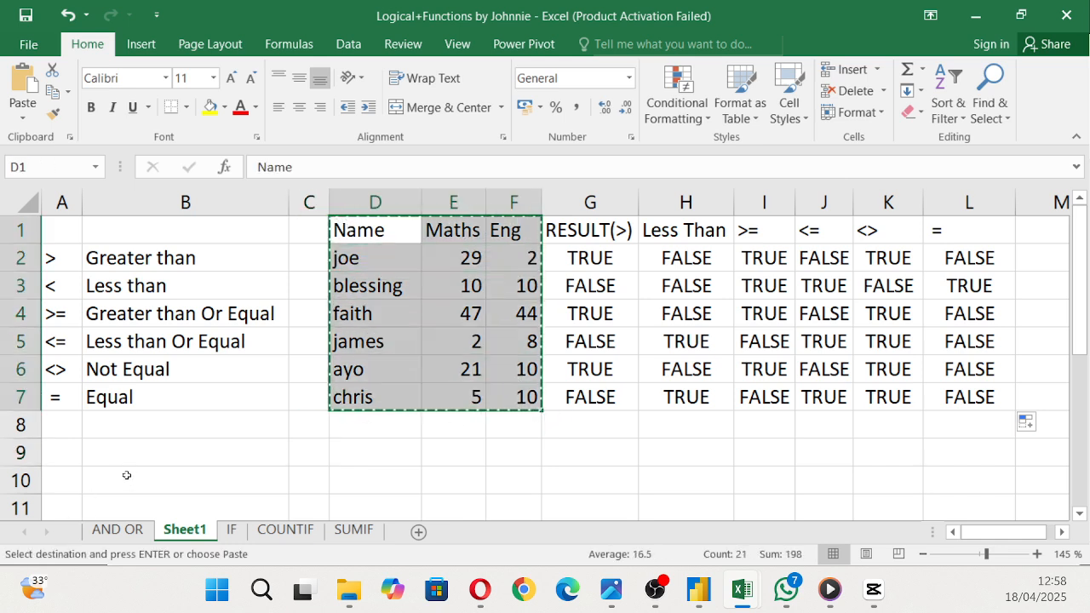
click(131, 475)
key(ctrl+v)
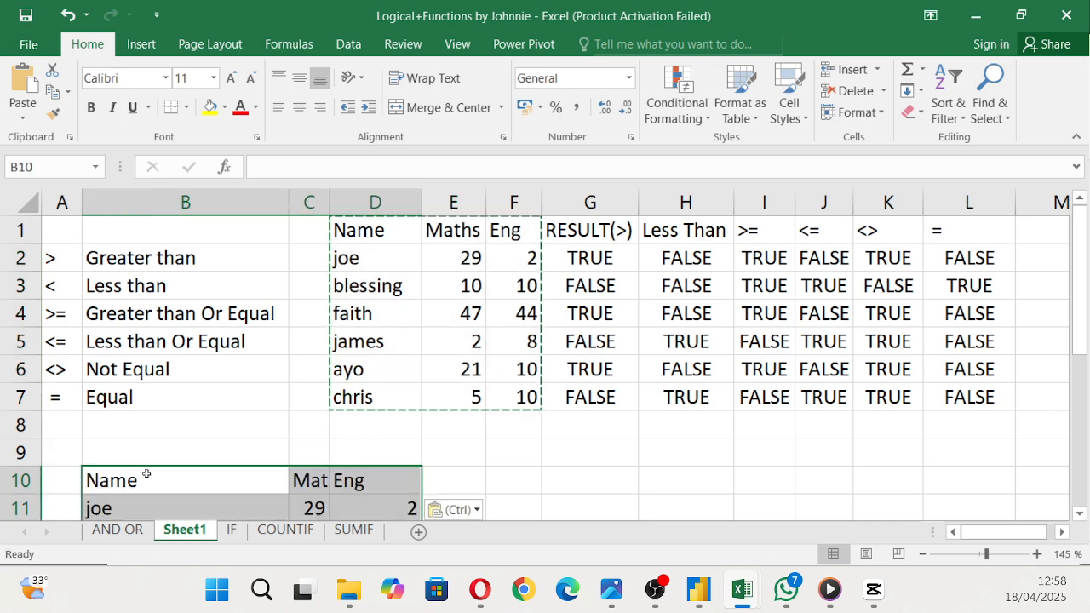
scroll(499, 346, down, 3)
key(Escape)
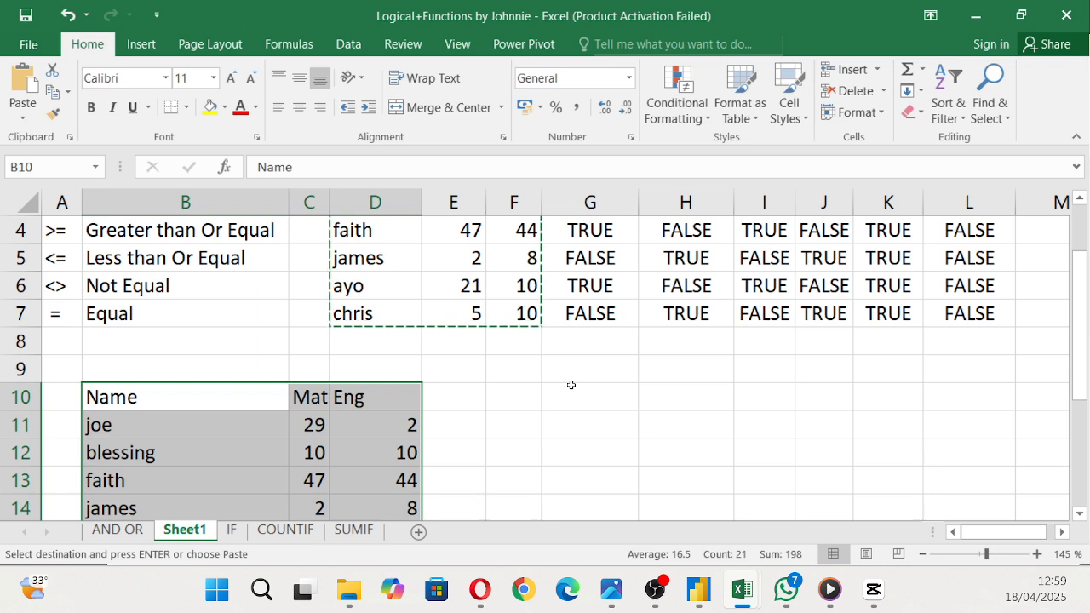
Step: End the copy of the score table and autofit column C to its Maths heading
key(Escape)
scroll(568, 387, down, 1)
scroll(568, 388, down, 3)
scroll(562, 382, up, 1)
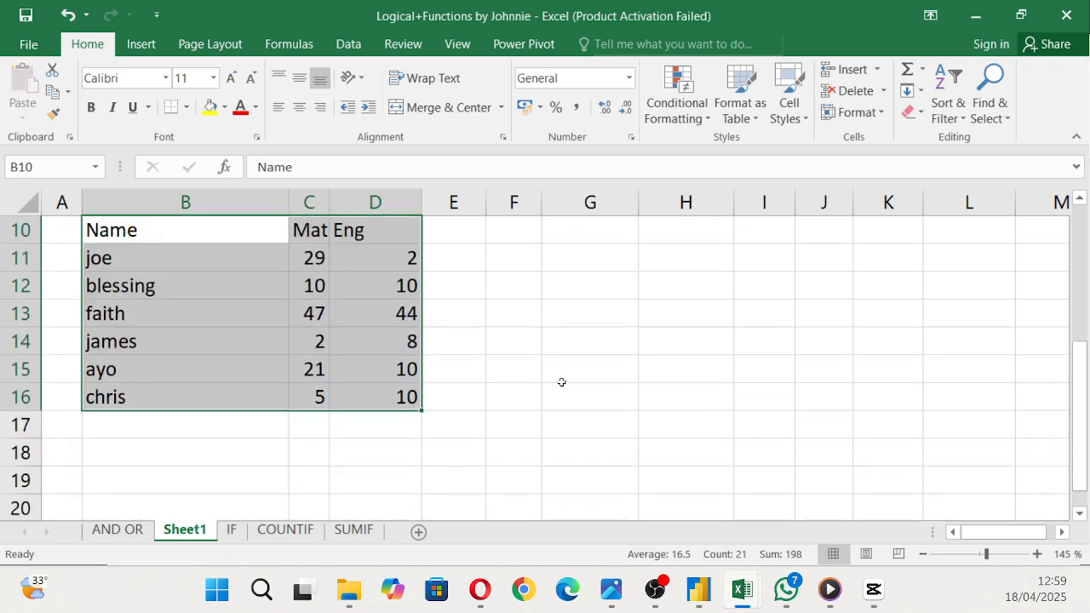
click(279, 364)
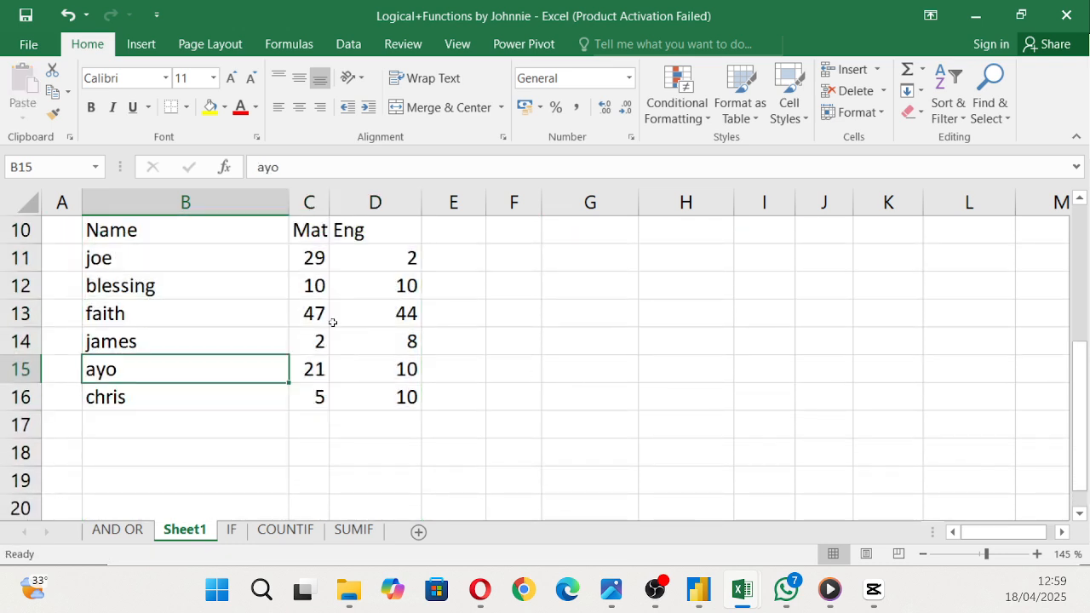
click(330, 213)
double_click(332, 209)
click(342, 200)
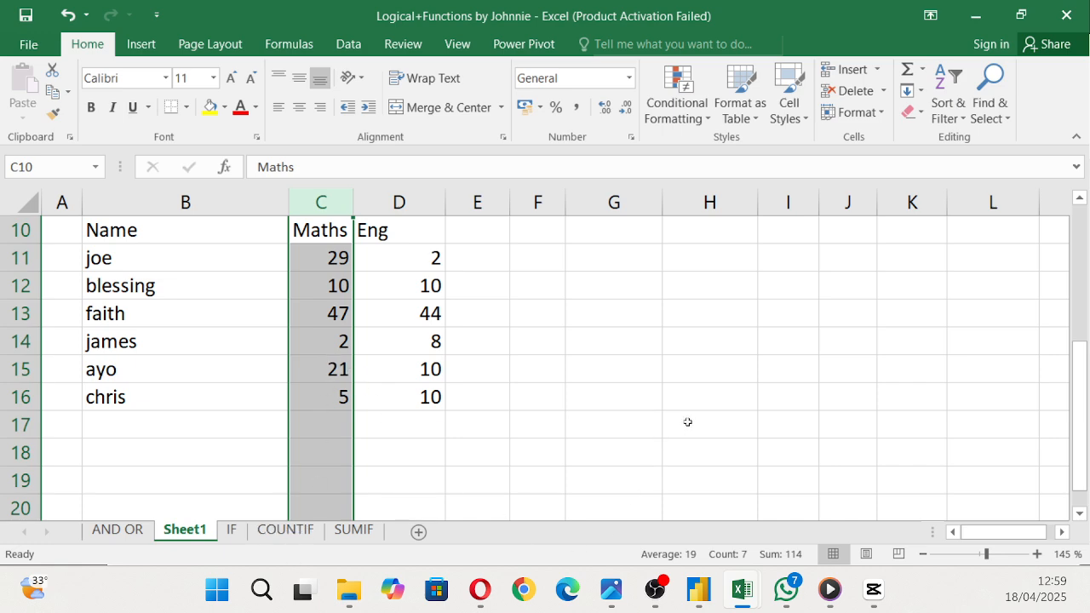
Step: Write the two test conditions beside the copied table: maths > 20 in I10 and Eng >20 in I11
click(775, 231)
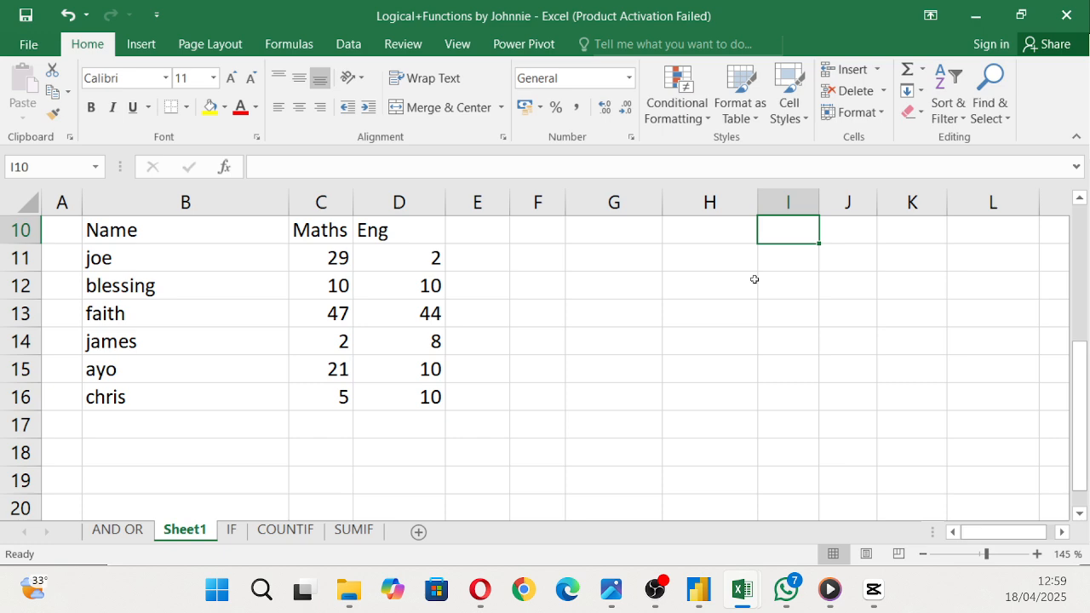
text(math)
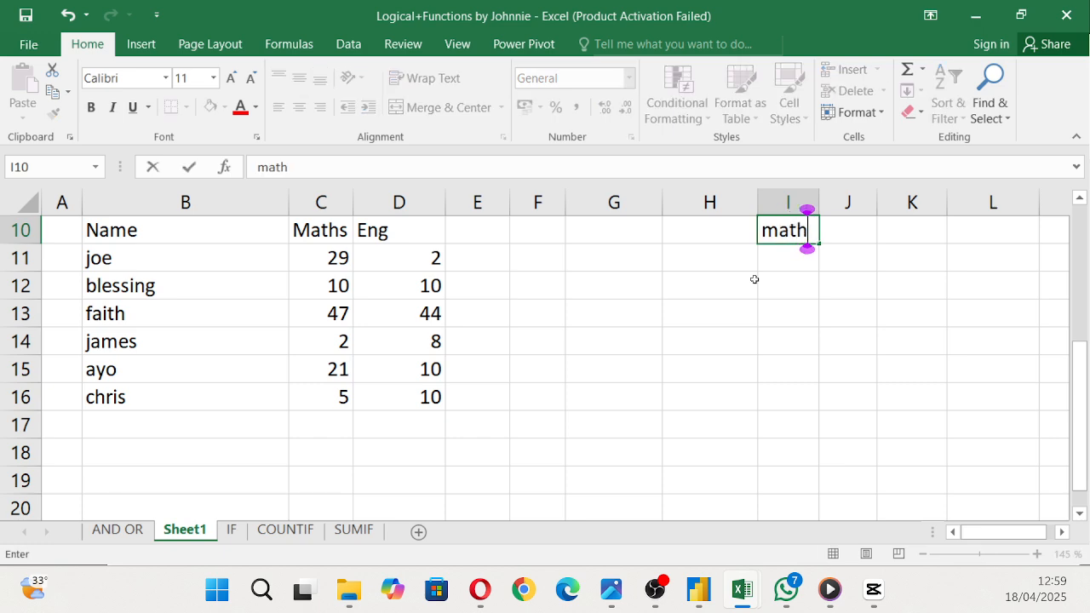
text(s >)
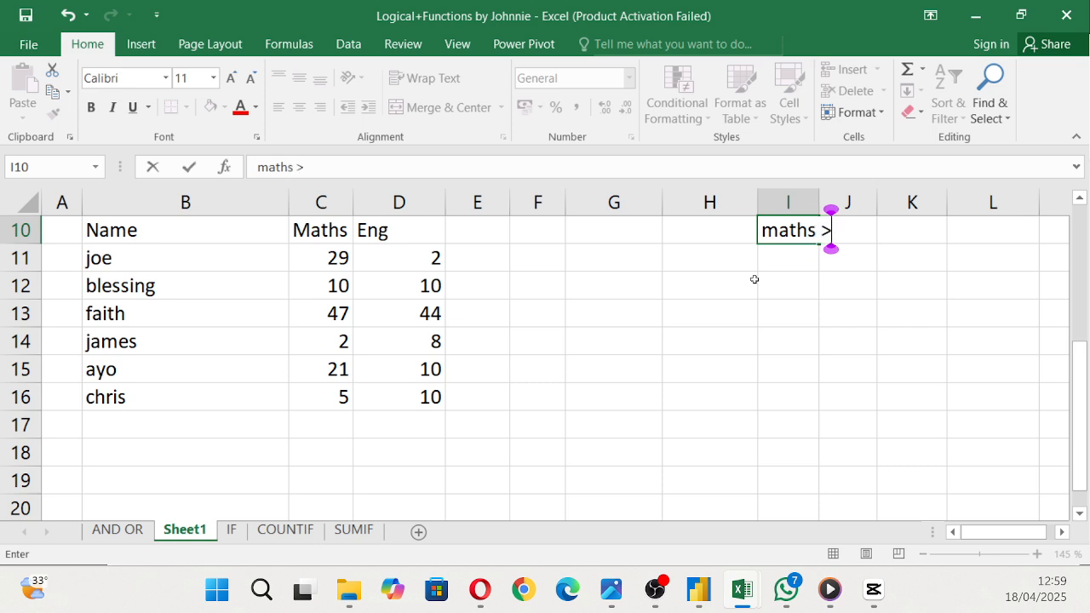
text( 20)
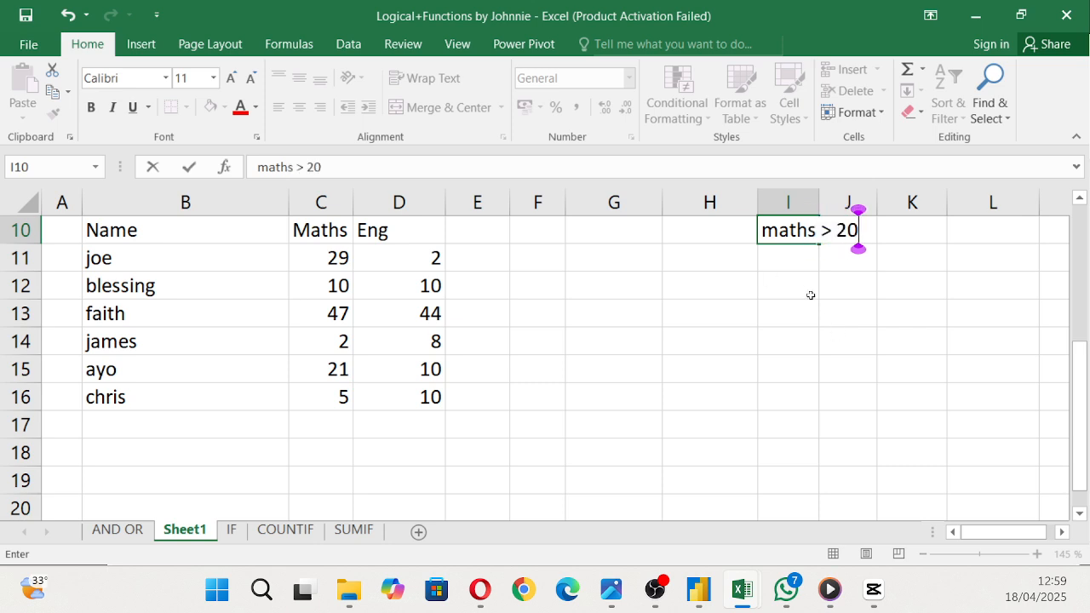
click(754, 234)
click(774, 256)
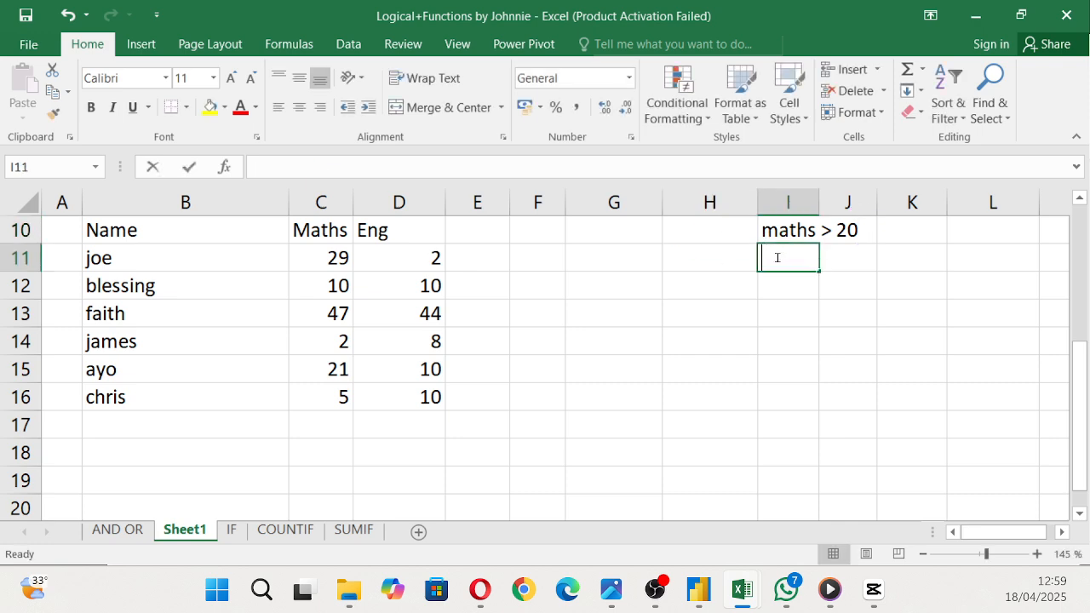
text(Eng >)
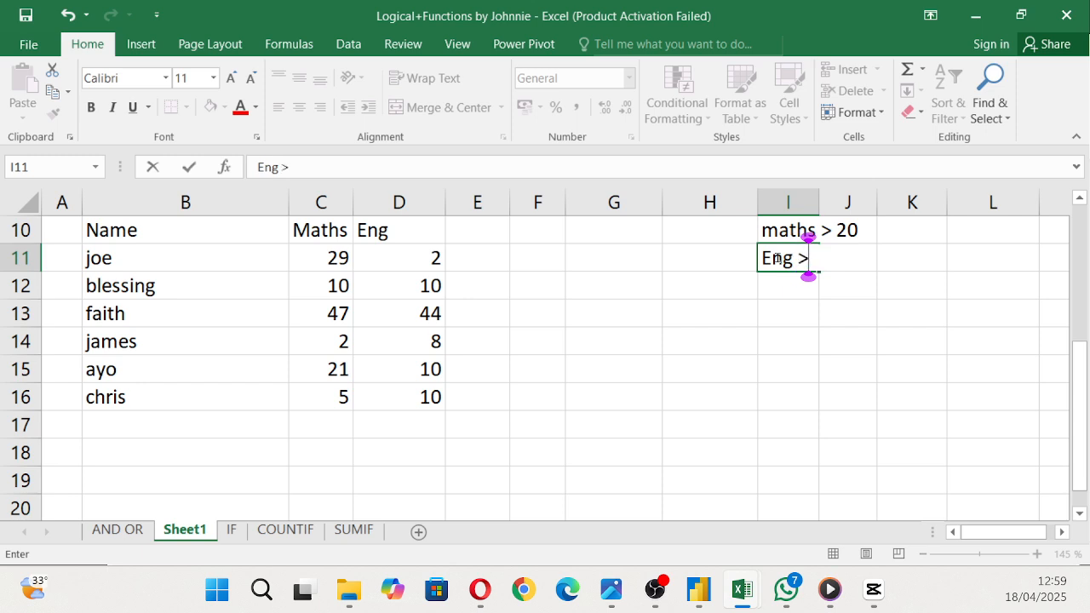
text(20)
key(Return)
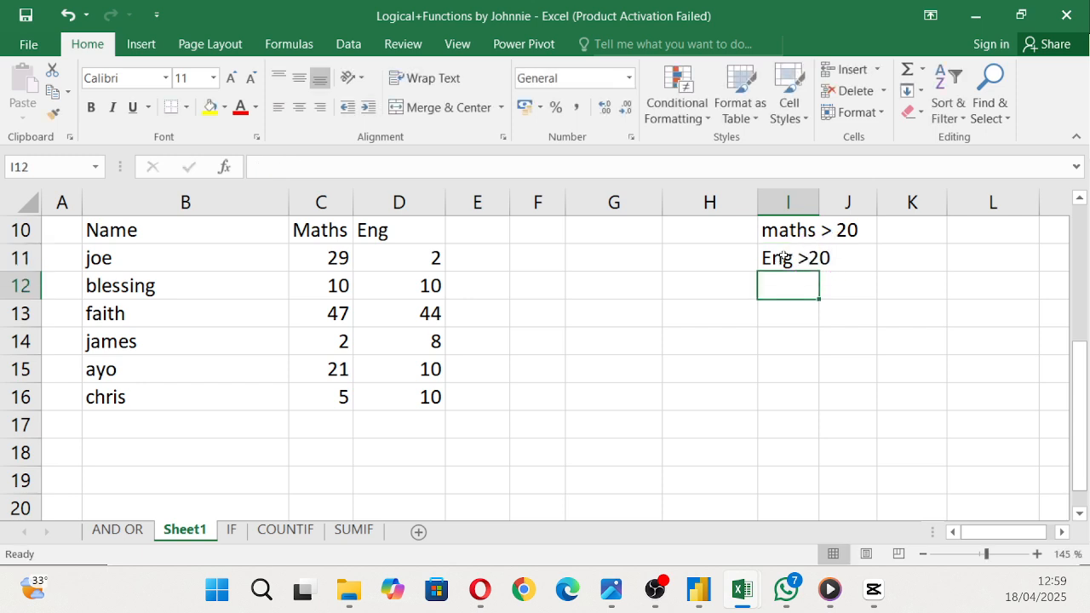
Step: Add the heading And Result in E10 and autofit column E to it
double_click(493, 233)
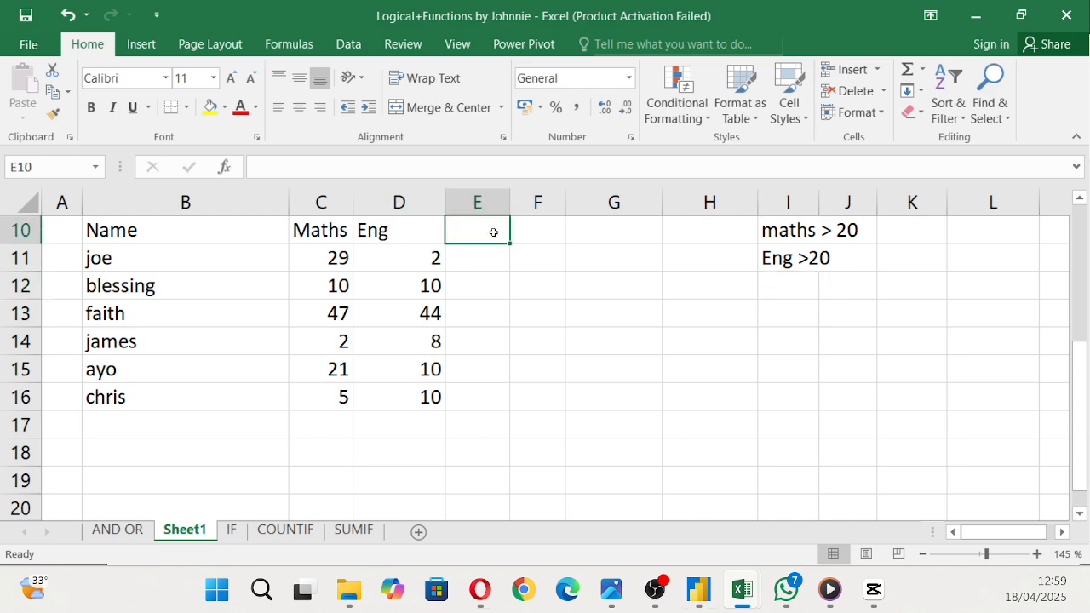
text(Res)
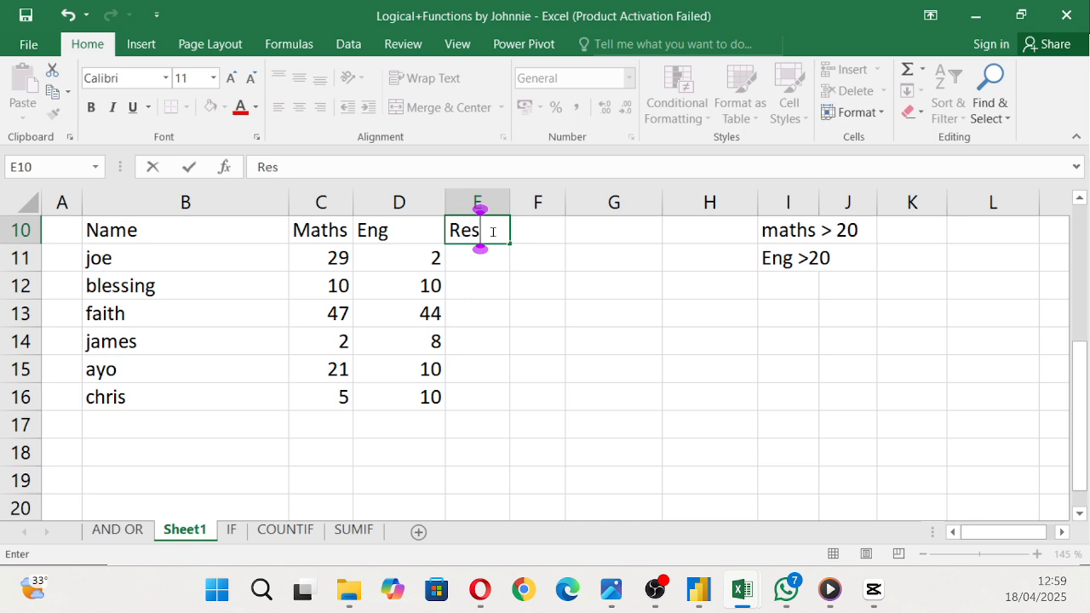
key(BackSpace)
key(BackSpace)
key(BackSpace)
text(An)
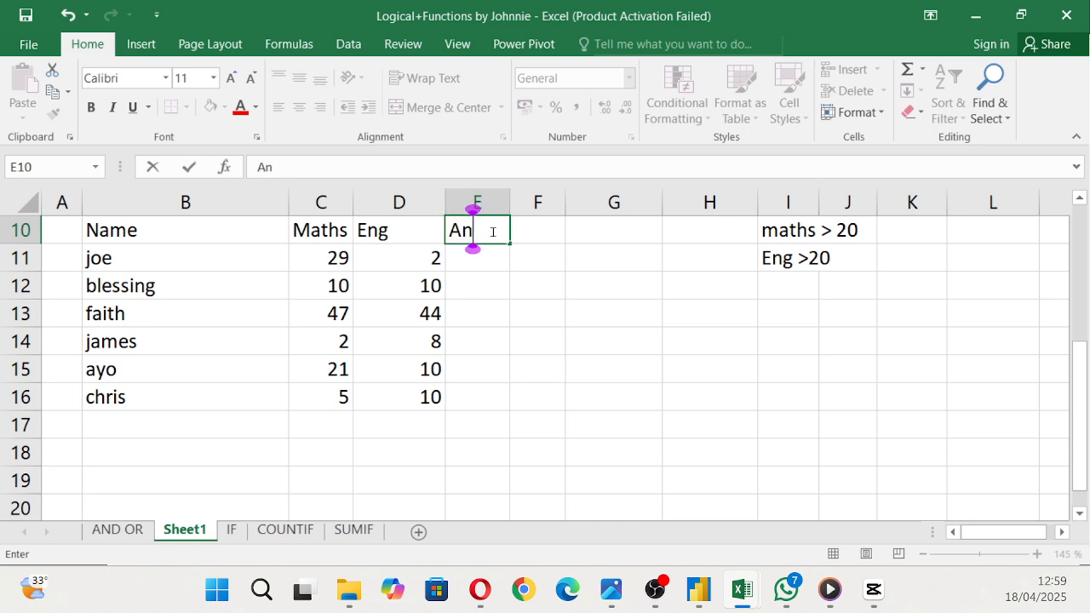
text(d Result)
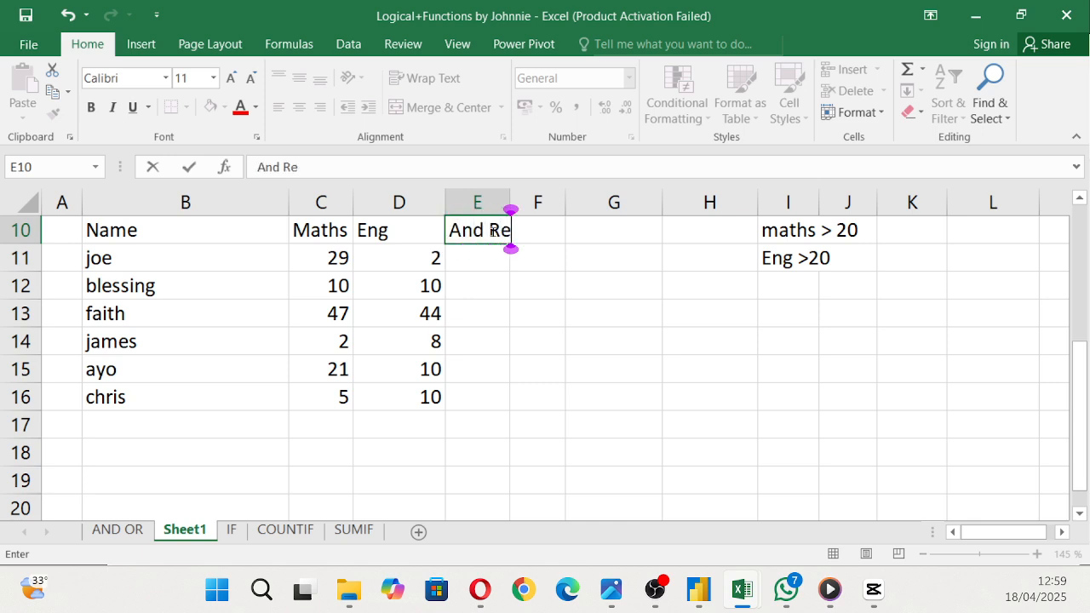
key(ctrl+Return)
key(Return)
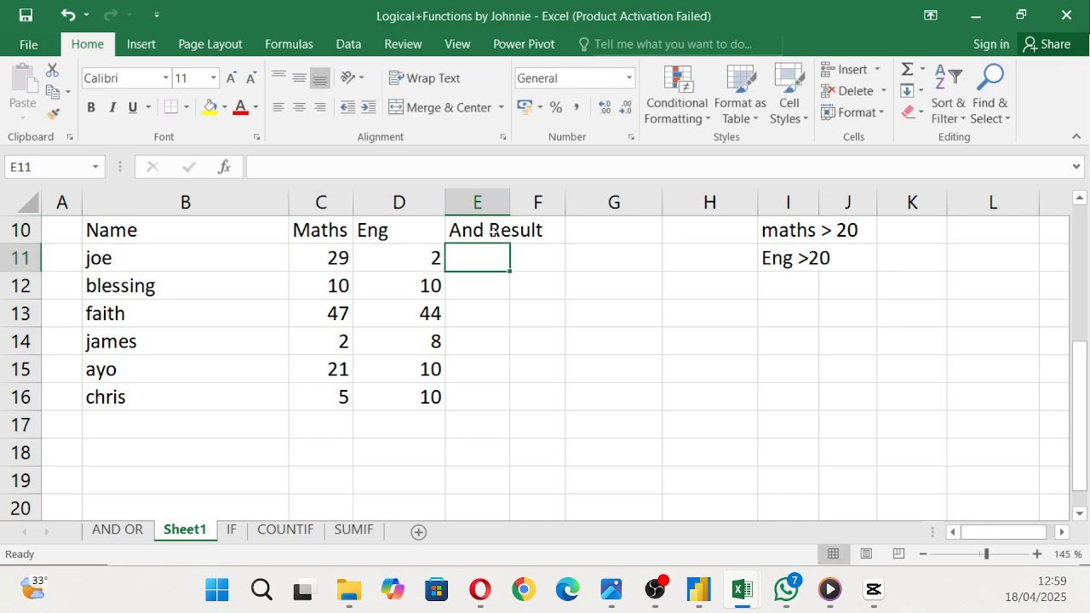
drag(554, 336, 545, 315)
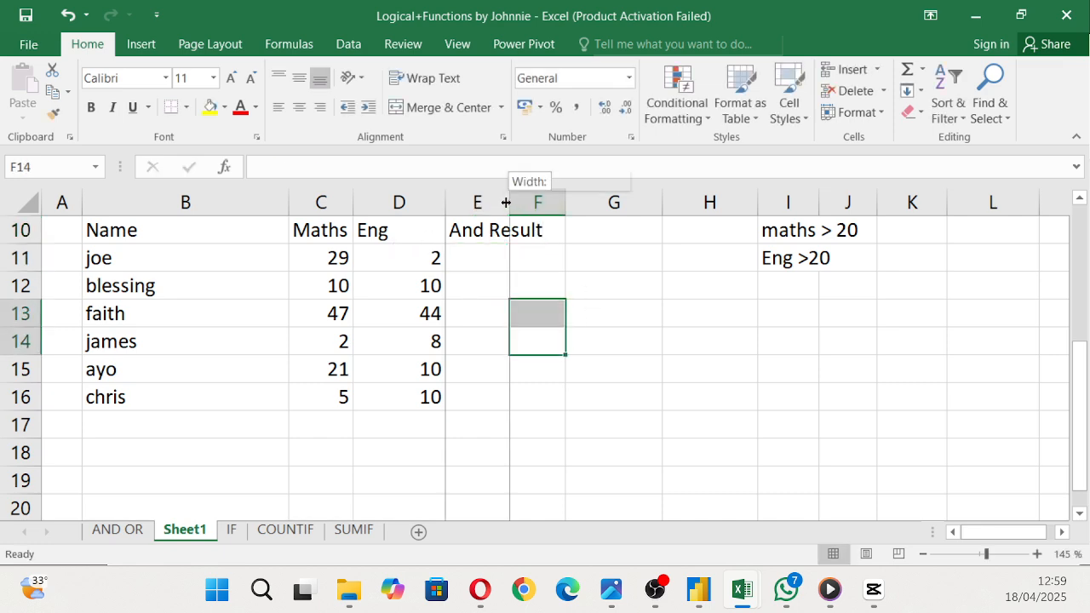
double_click(508, 204)
click(509, 202)
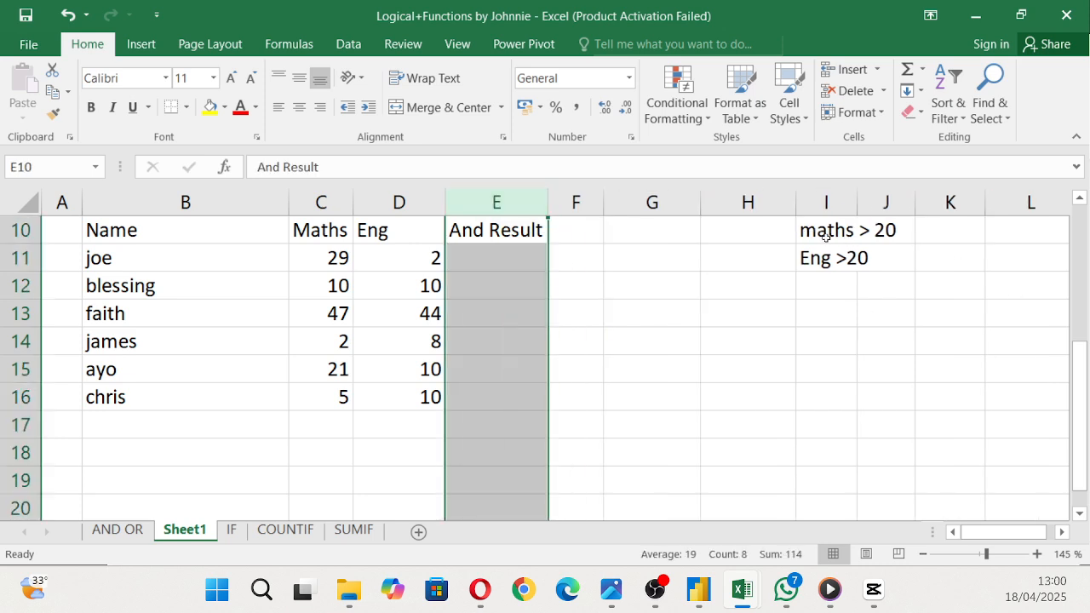
Step: Highlight the two conditions in I10:J11 with a yellow fill
drag(825, 236, 886, 260)
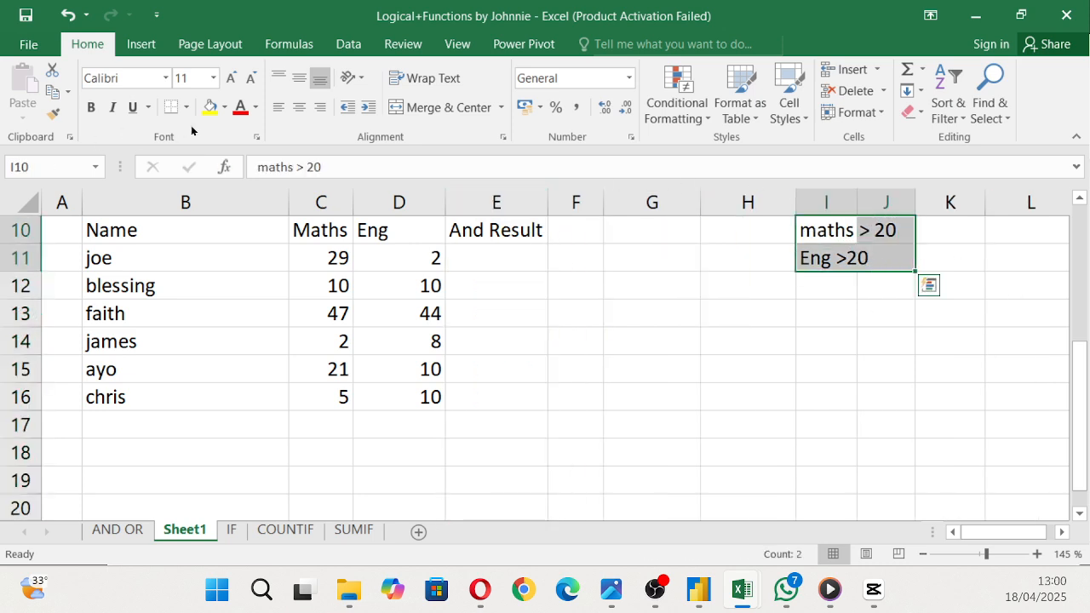
click(210, 106)
click(976, 318)
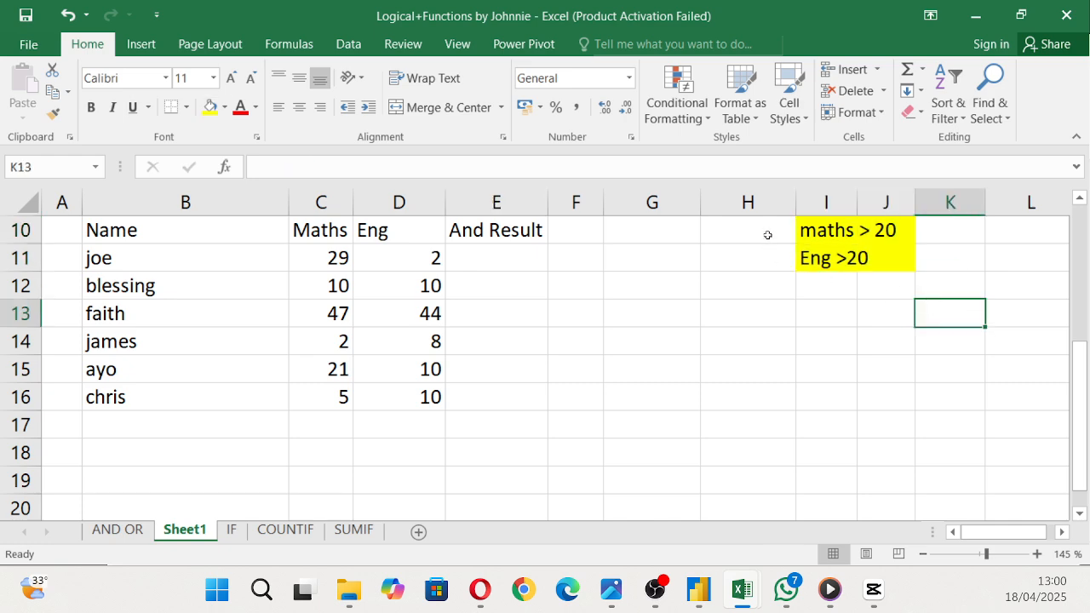
Step: Enter the formula =AND(C11>20,D11>20) in E11, under the And Result heading
click(479, 269)
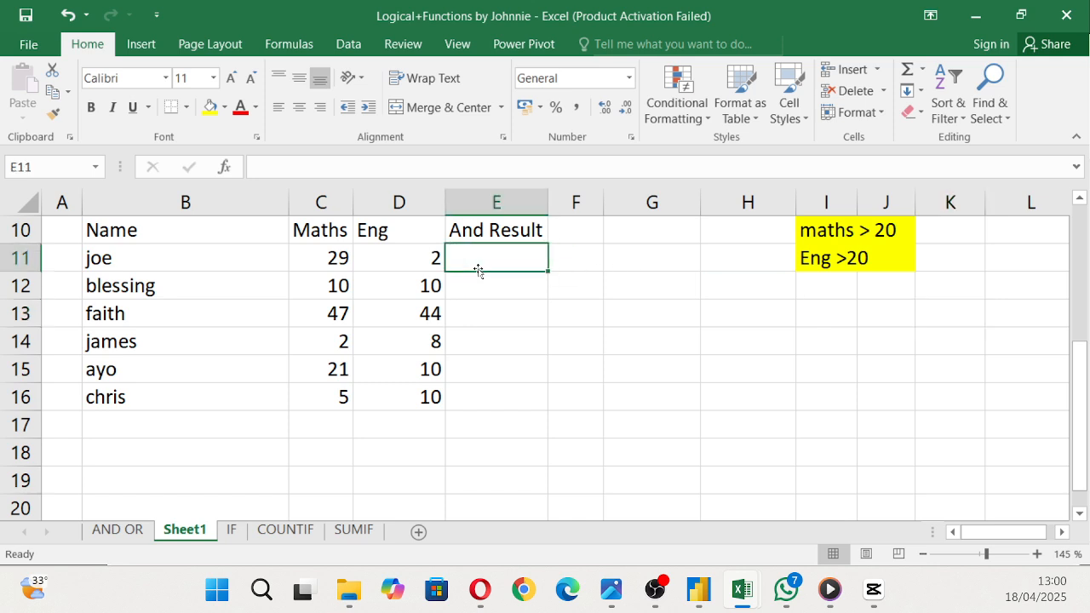
text(=and)
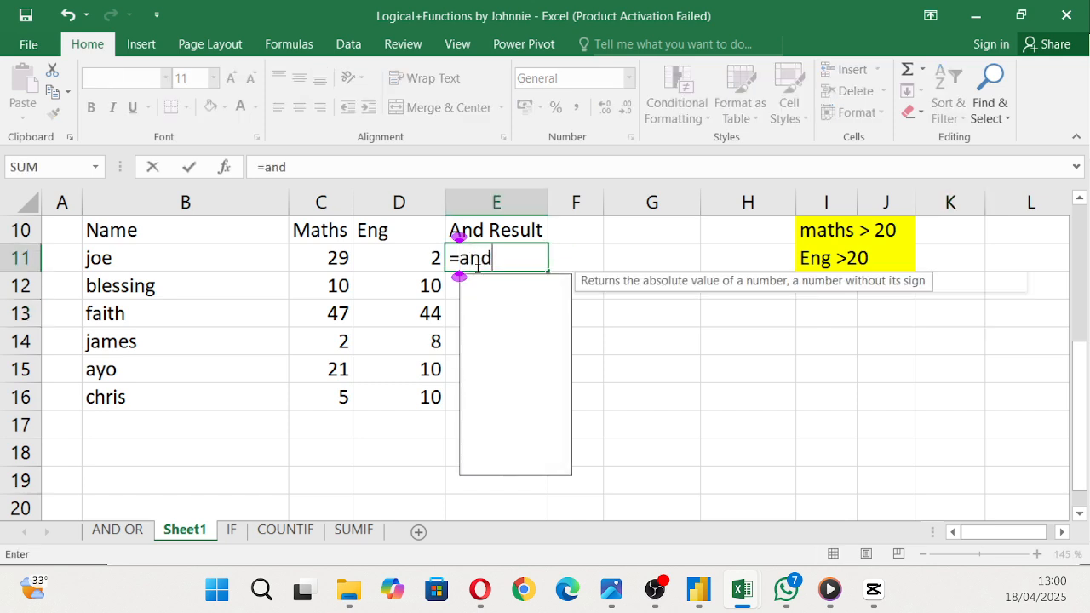
double_click(502, 288)
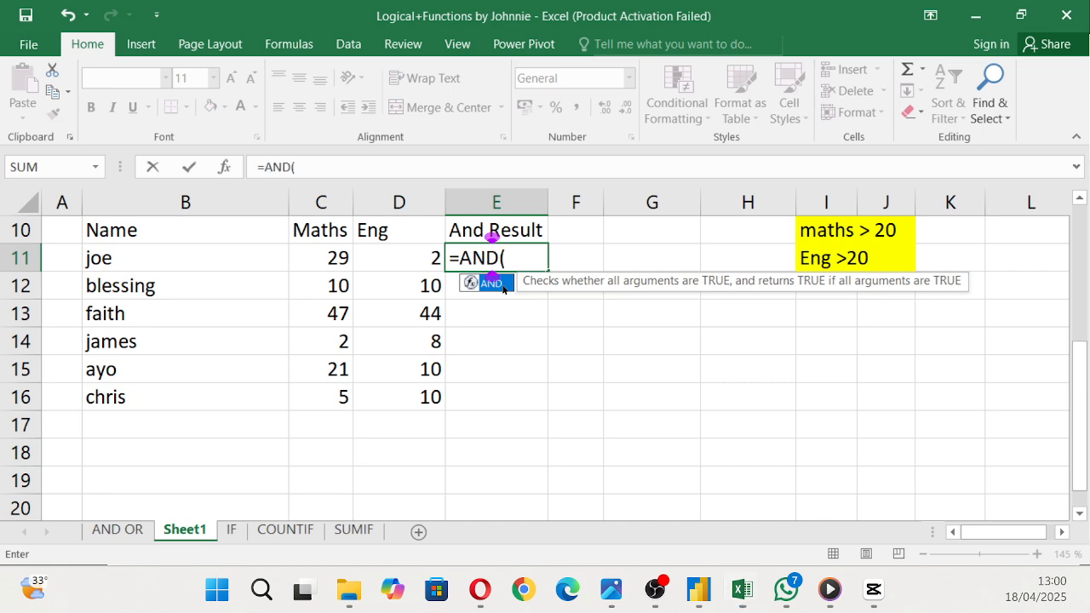
click(318, 251)
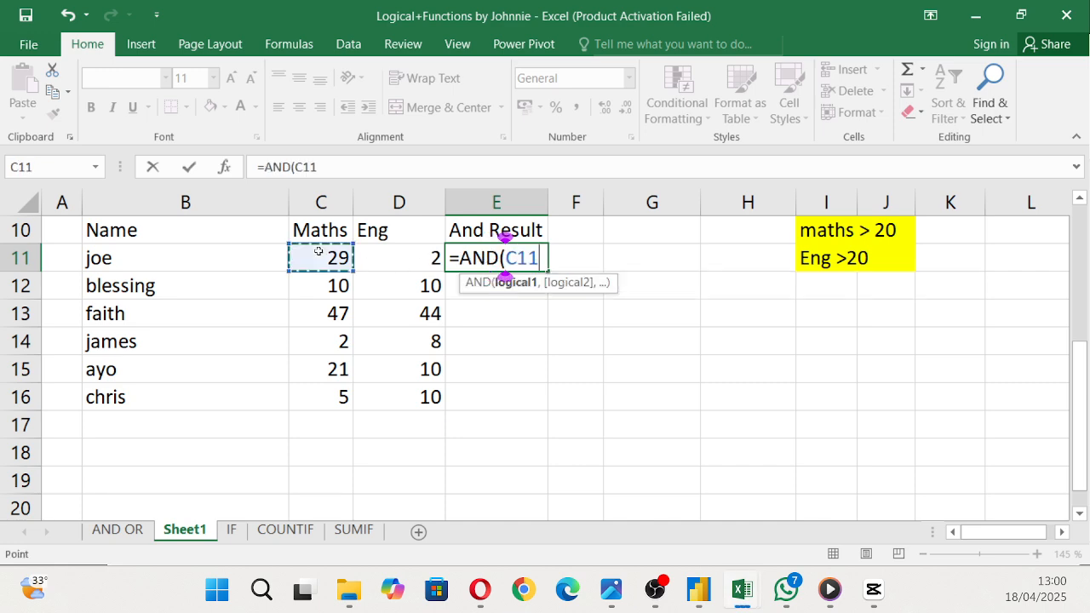
text(>=)
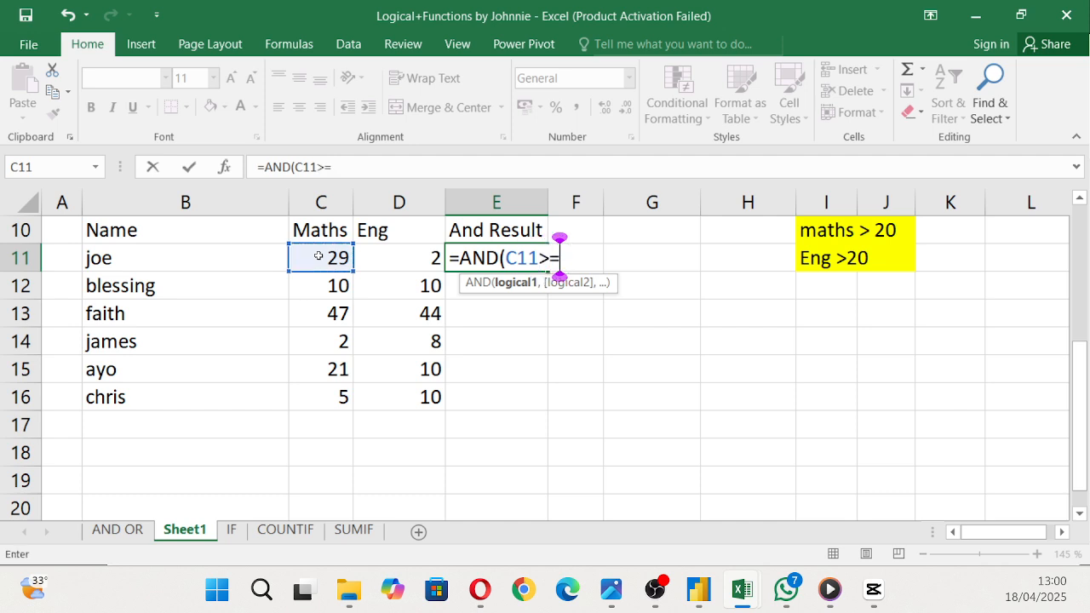
key(BackSpace)
text(20,)
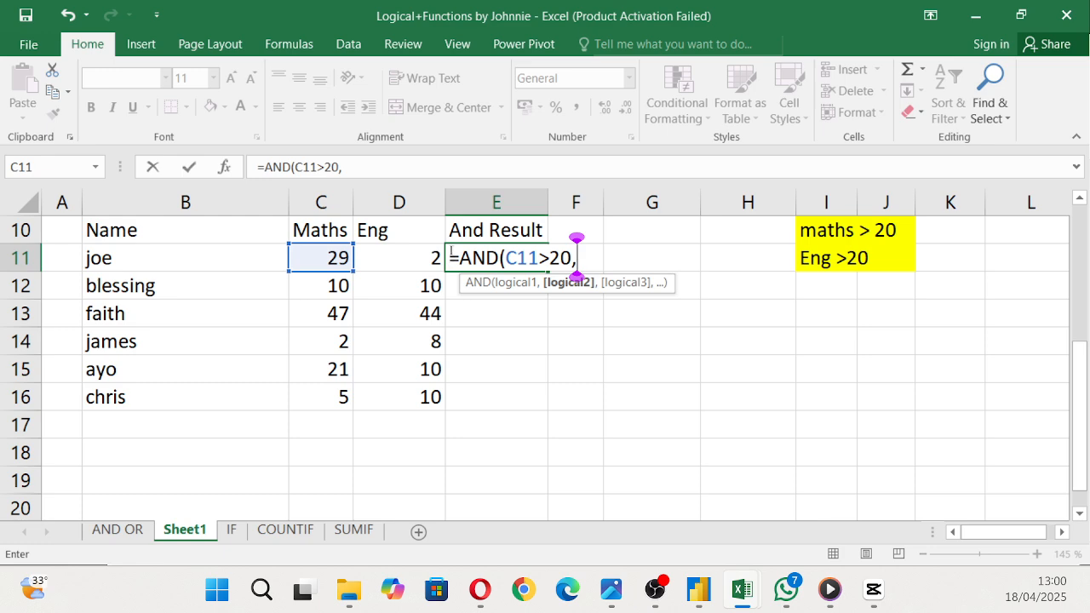
click(406, 249)
text(>)
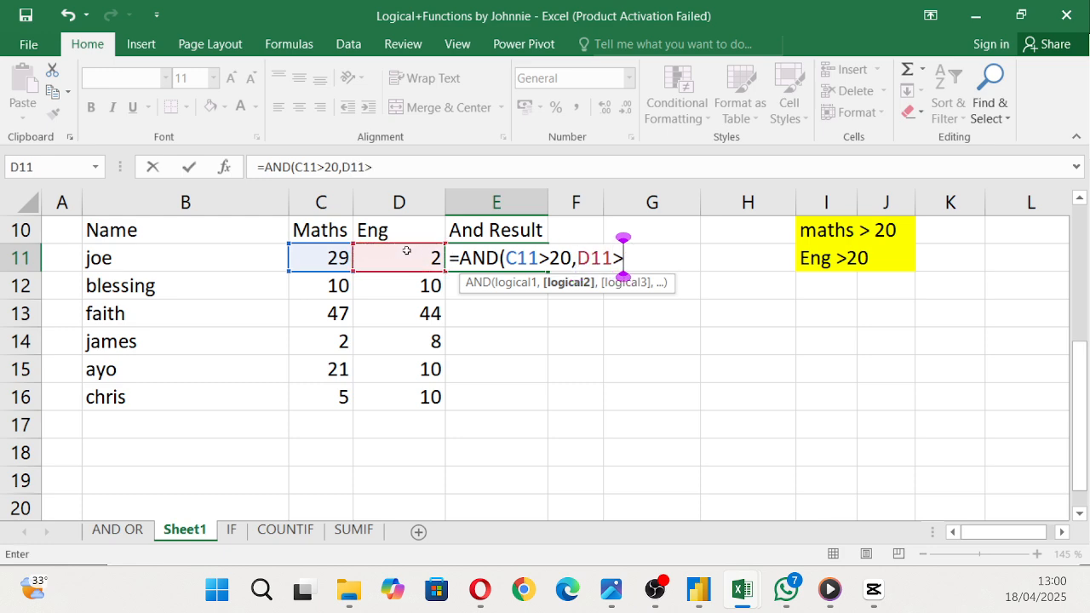
text(20)
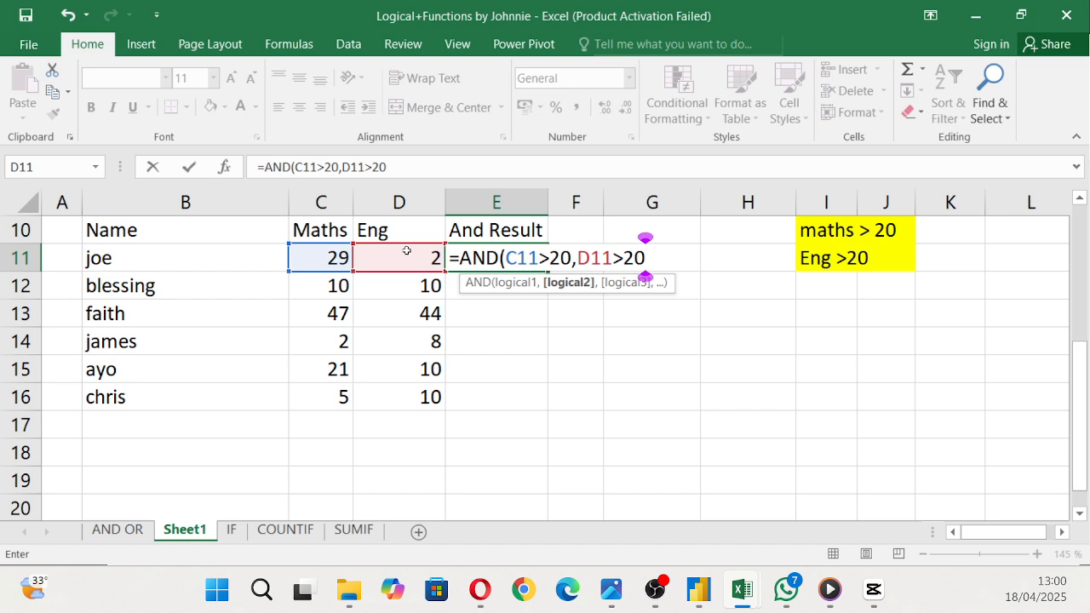
key(Return)
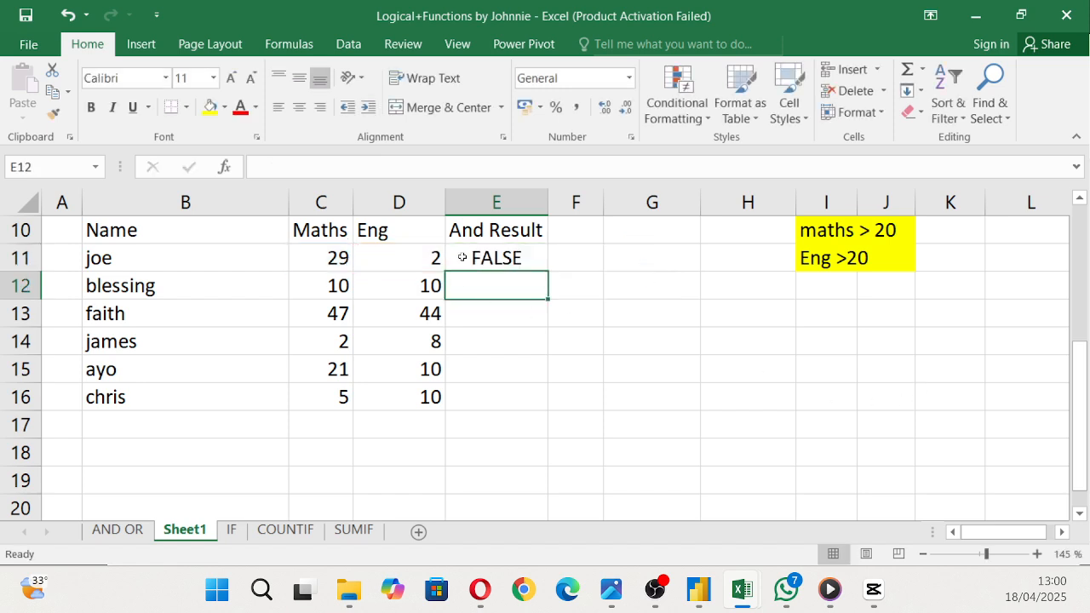
Step: Fill the AND formula from E11 down to E16 and select the result in E13
click(462, 257)
double_click(547, 270)
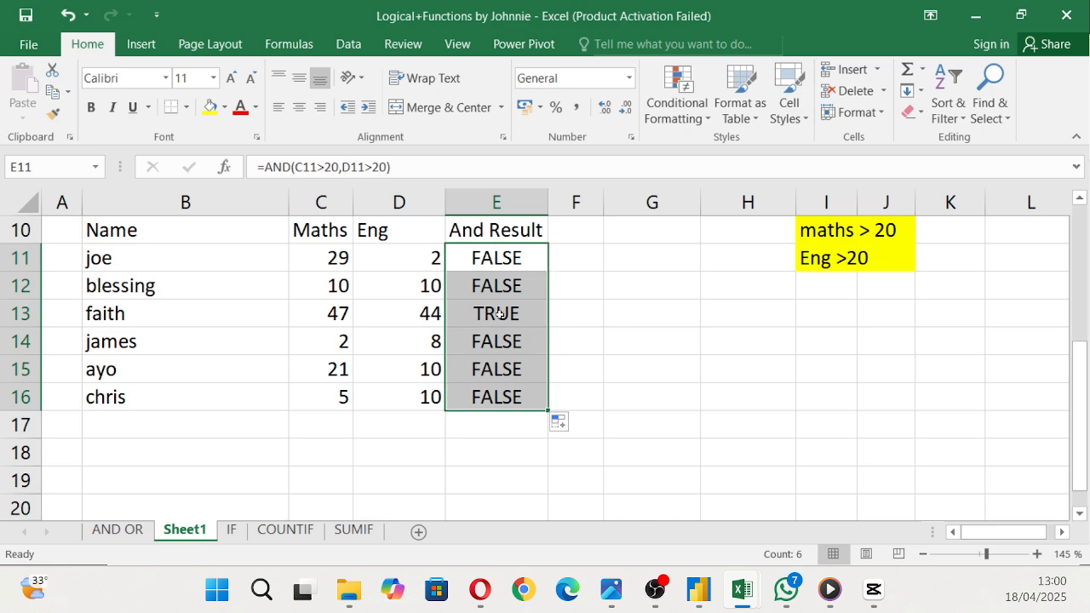
click(684, 400)
click(500, 308)
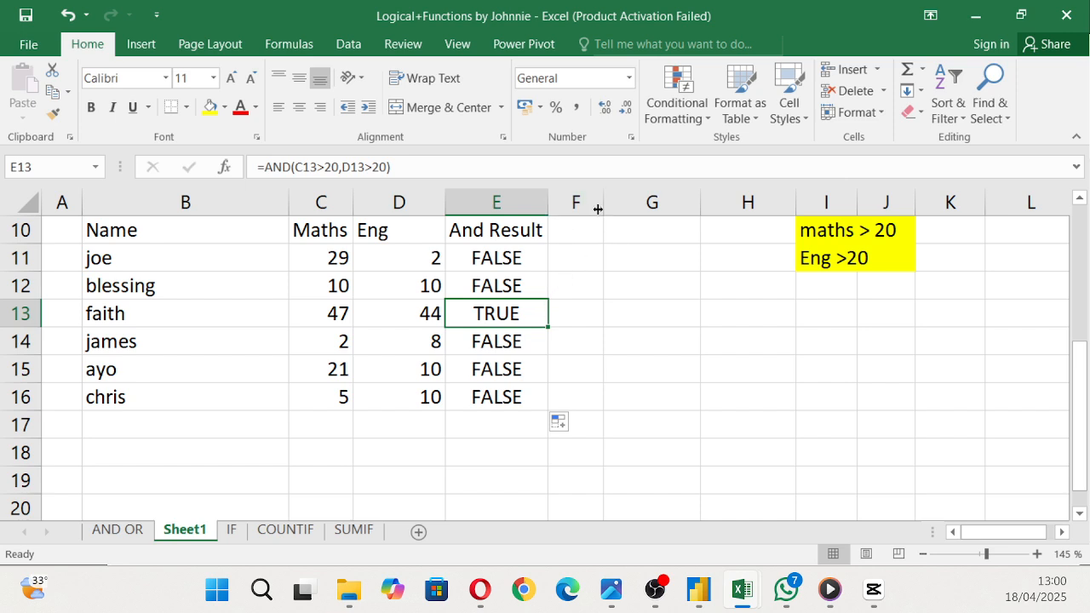
Step: Add the heading OR Result in F10 and widen column F to fit it
drag(598, 209, 635, 250)
click(603, 240)
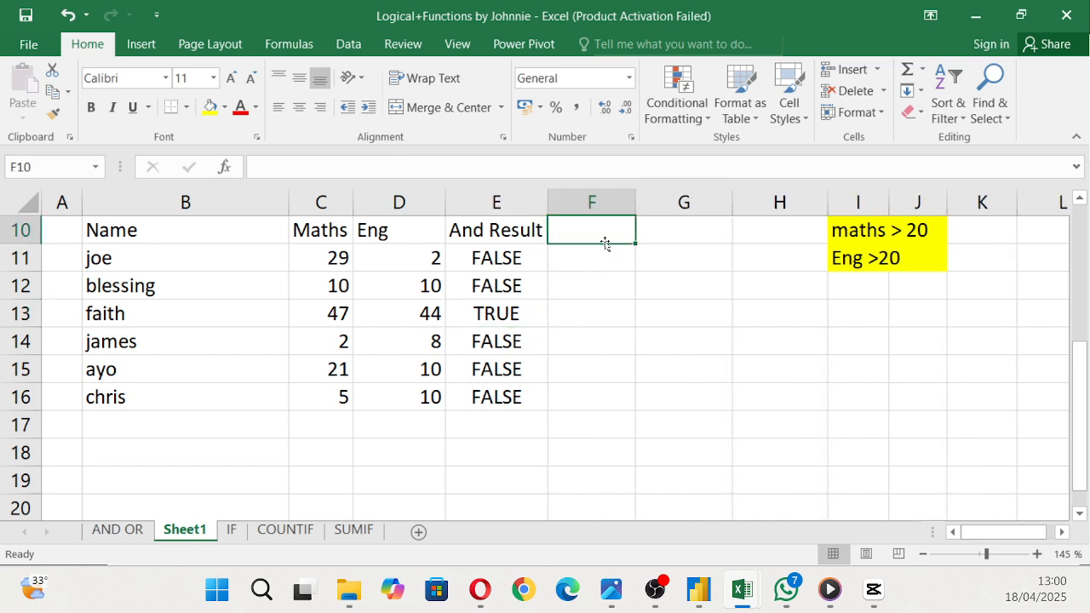
text(OR)
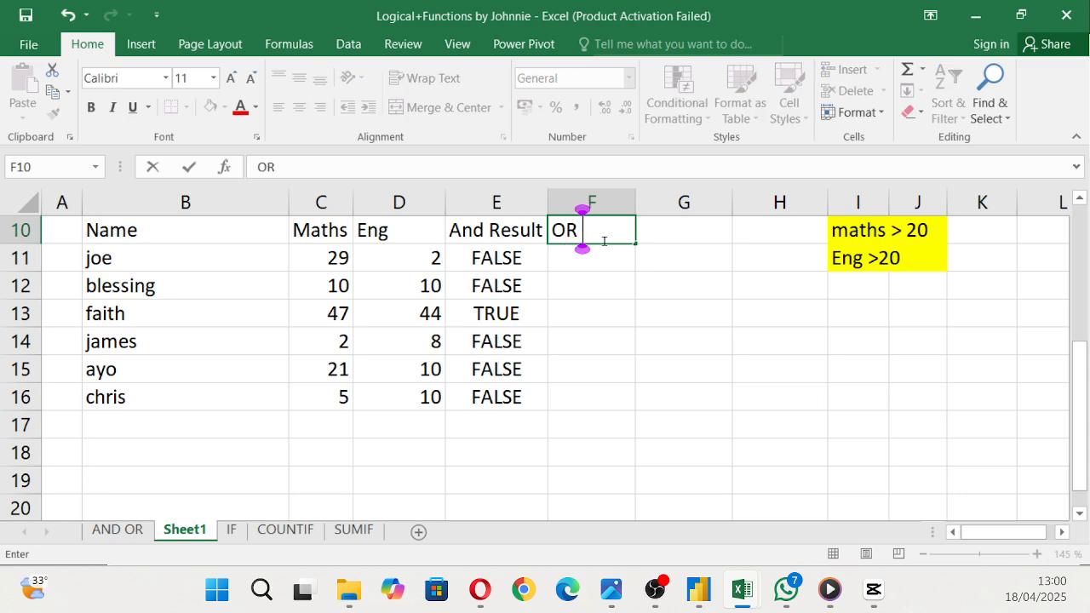
text( Resulr)
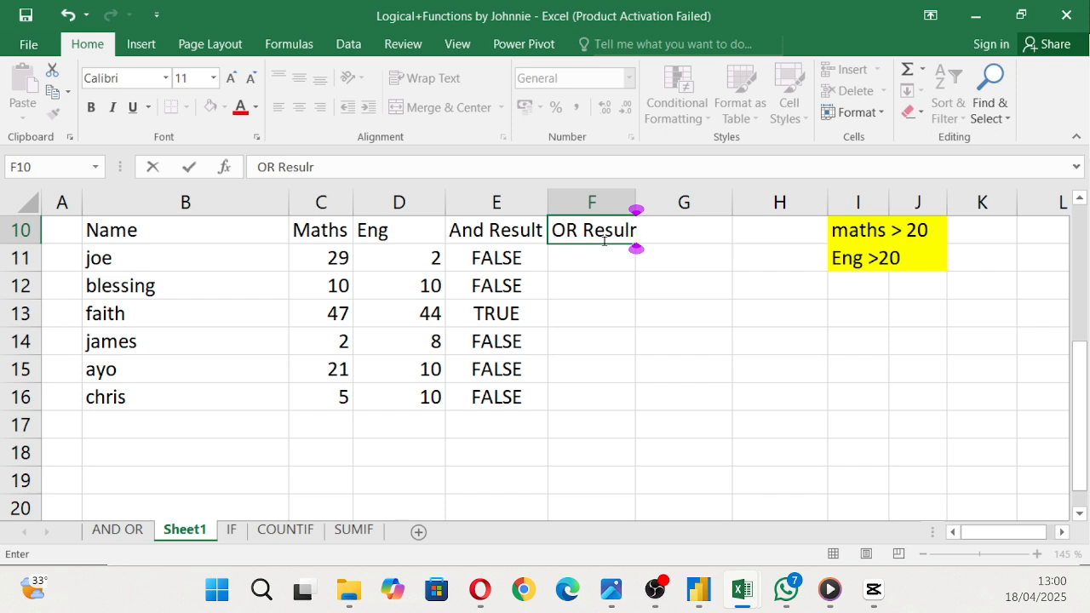
key(BackSpace)
text(t)
click(484, 453)
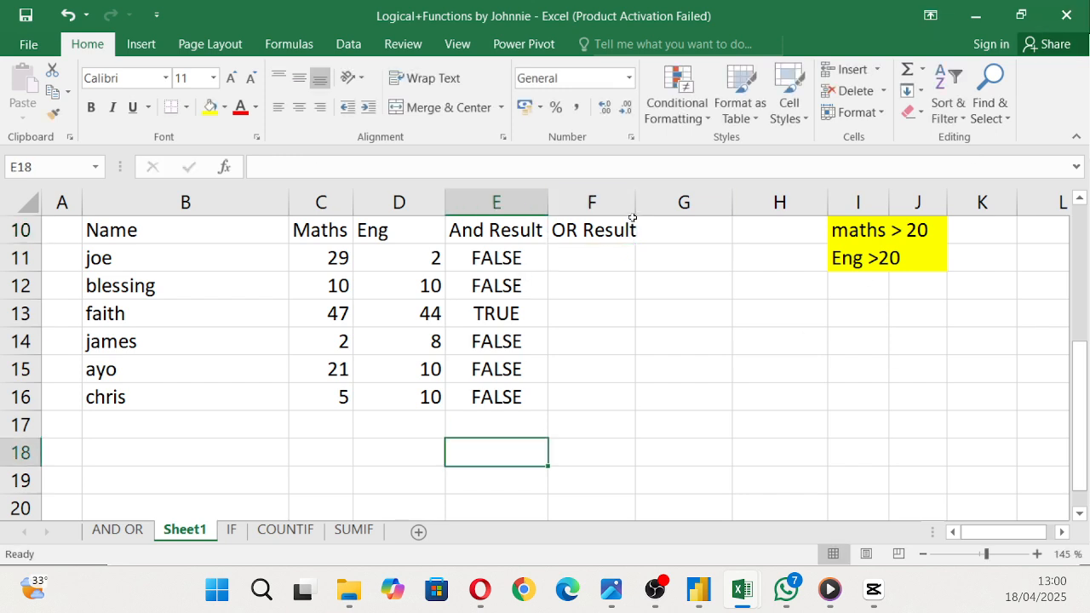
drag(634, 212, 647, 213)
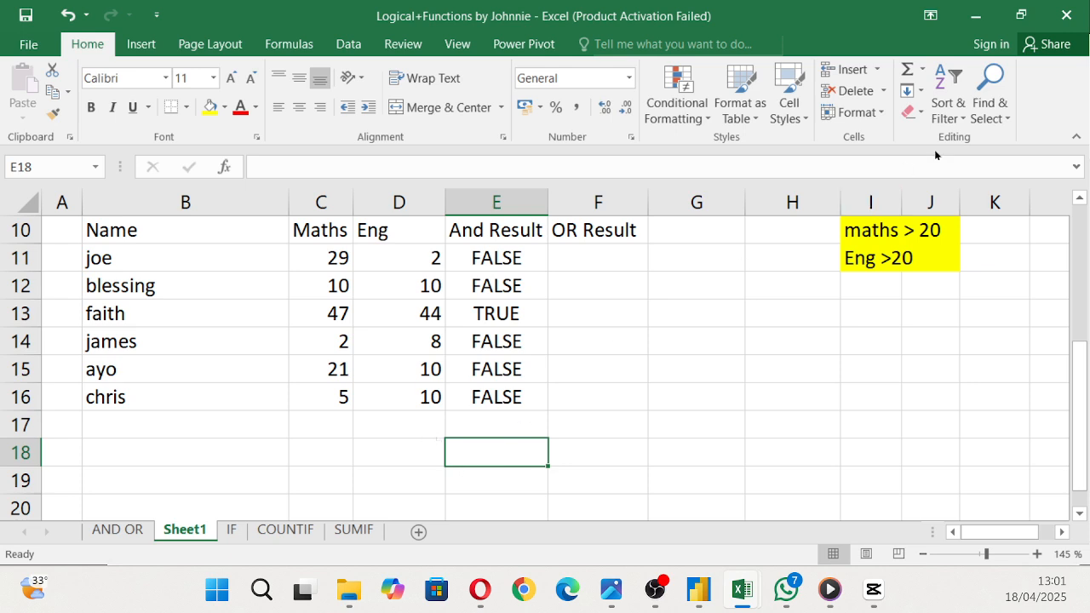
click(904, 254)
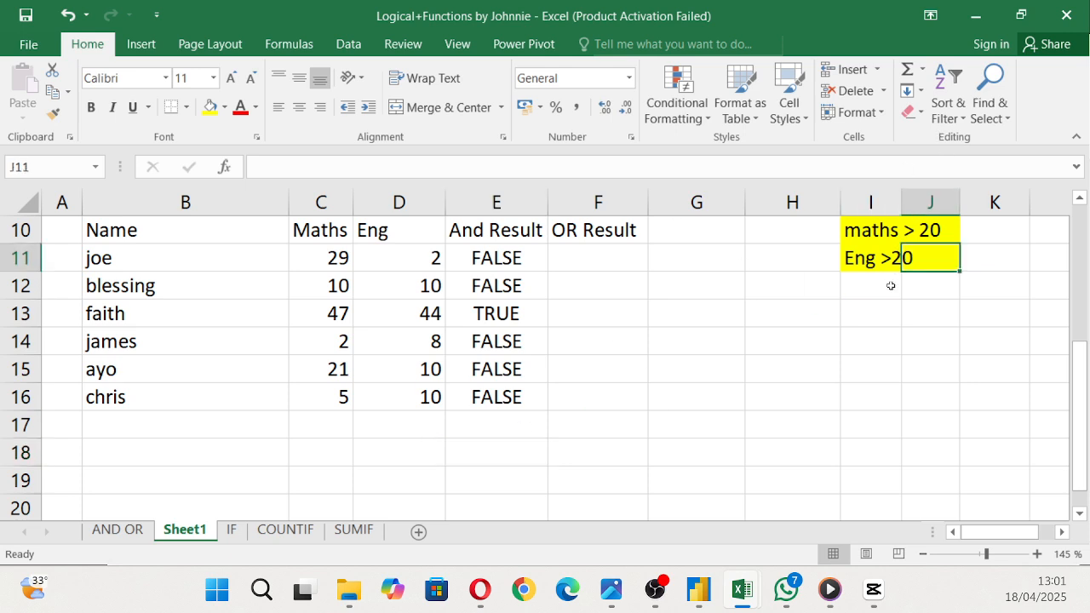
click(890, 289)
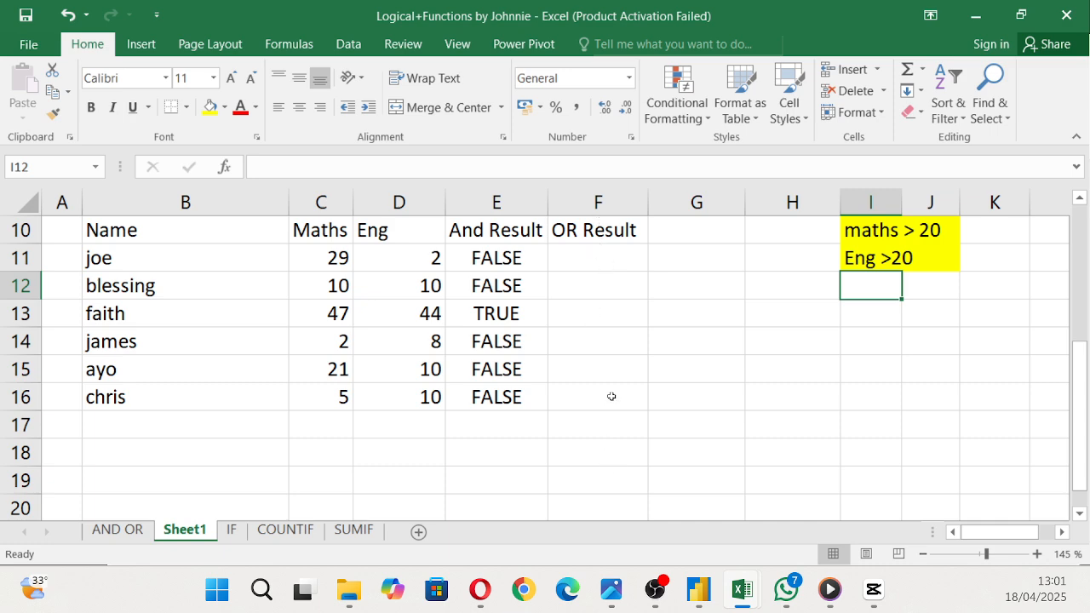
Step: Enter the formula =OR(C11>20,D11>20) in F11, under the OR Result heading
click(573, 258)
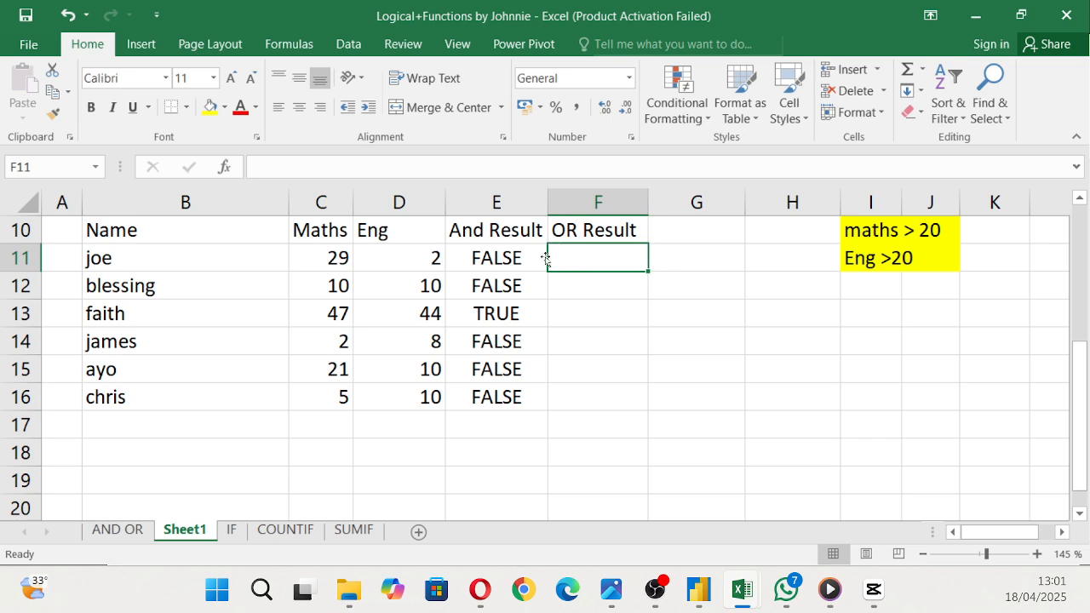
text(=)
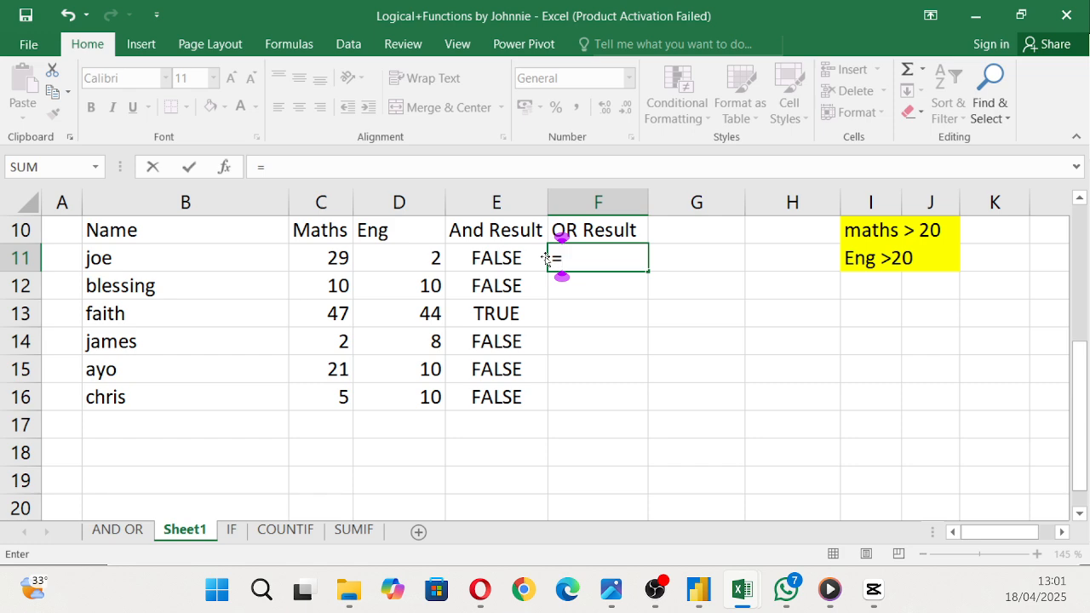
key(BackSpace)
text(=an)
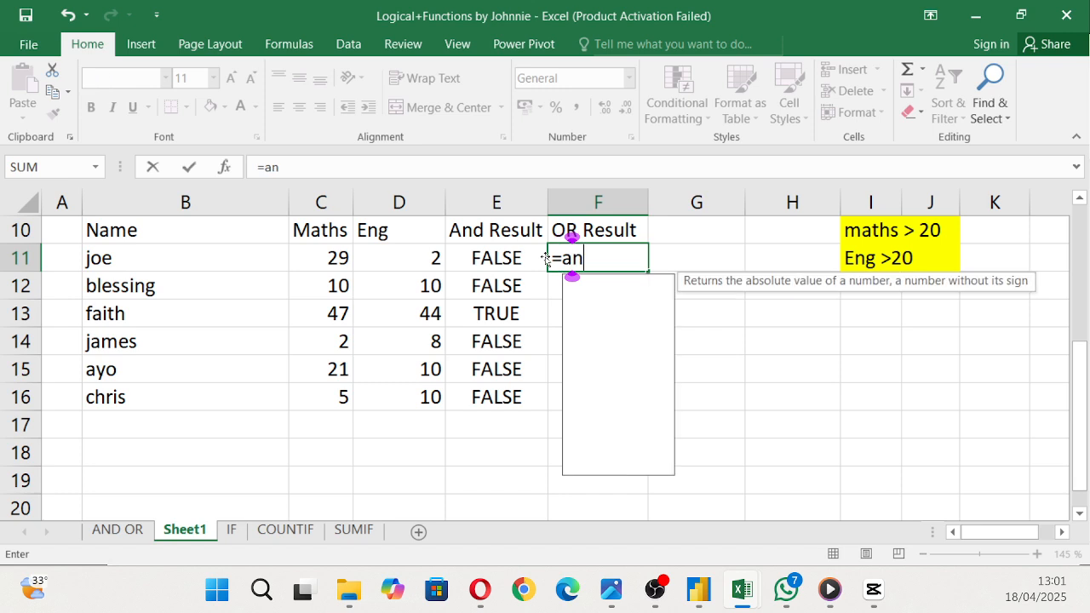
key(BackSpace)
key(BackSpace)
key(BackSpace)
text(=Or)
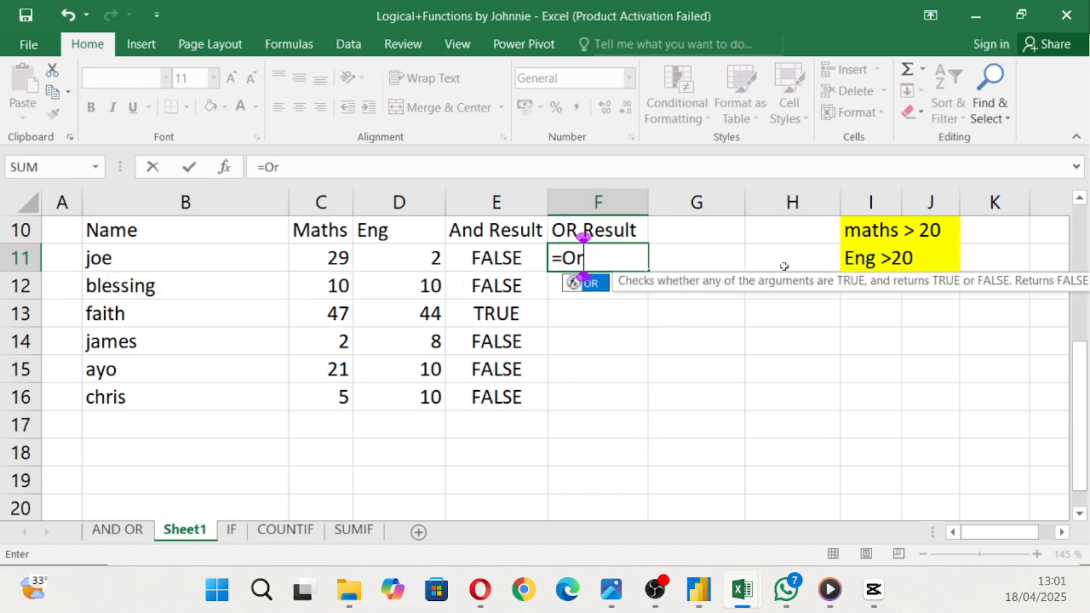
click(593, 267)
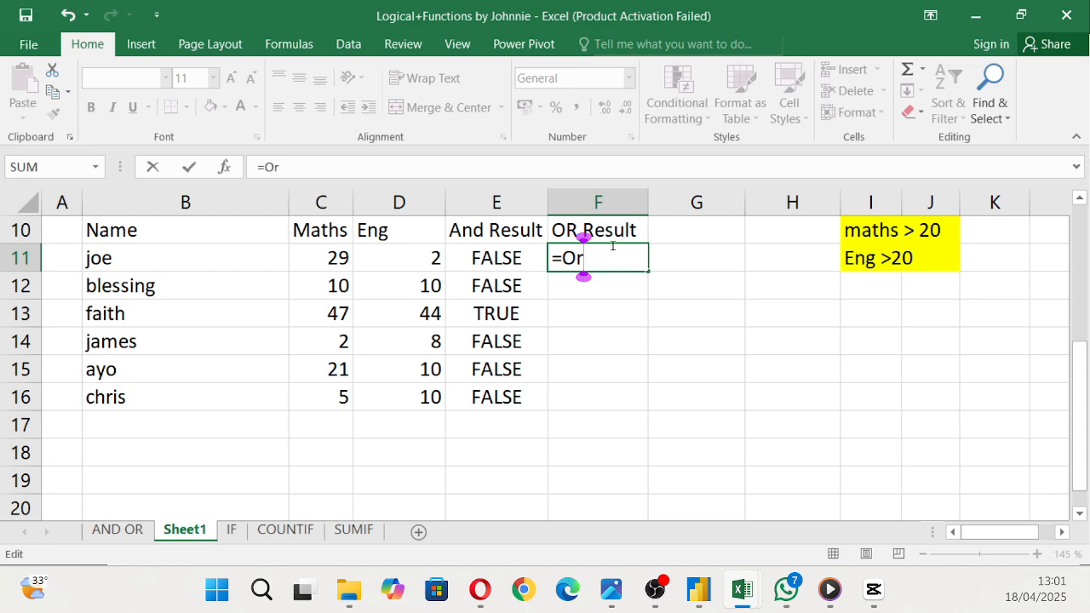
text(()
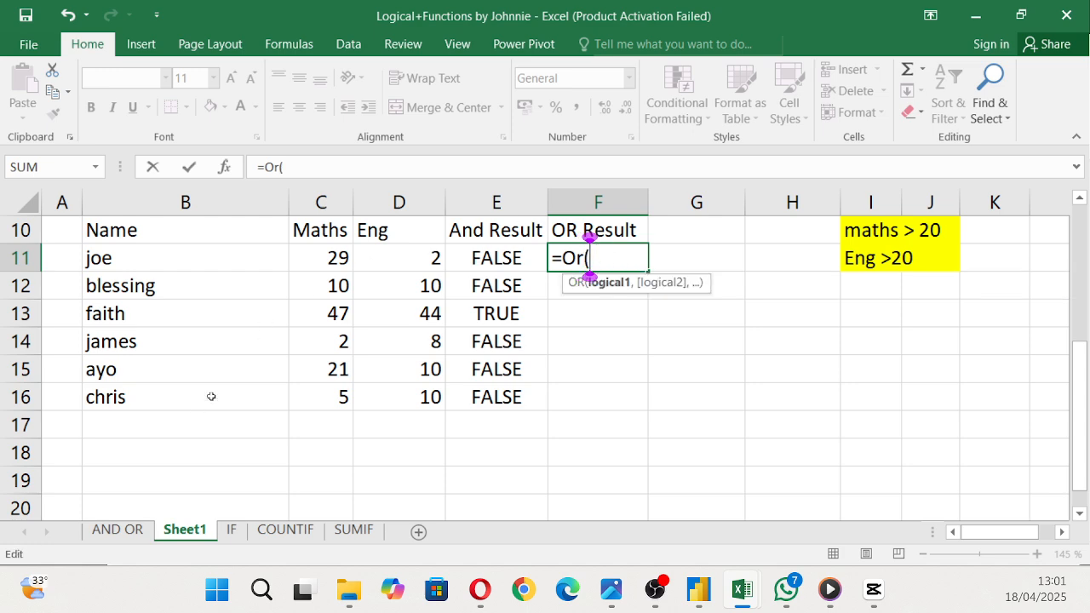
click(309, 259)
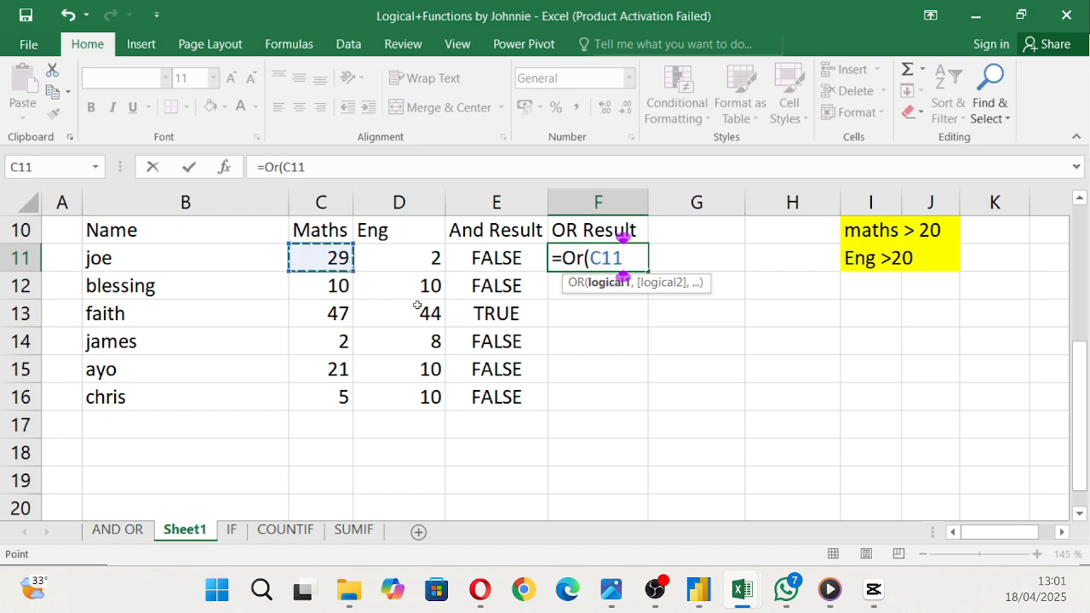
text(>)
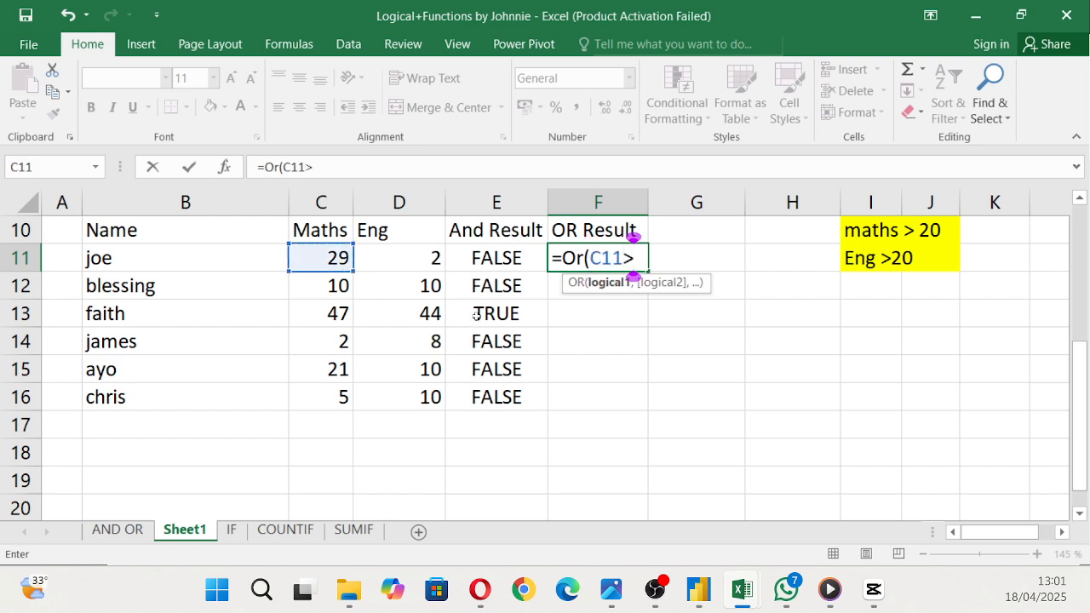
text(20,)
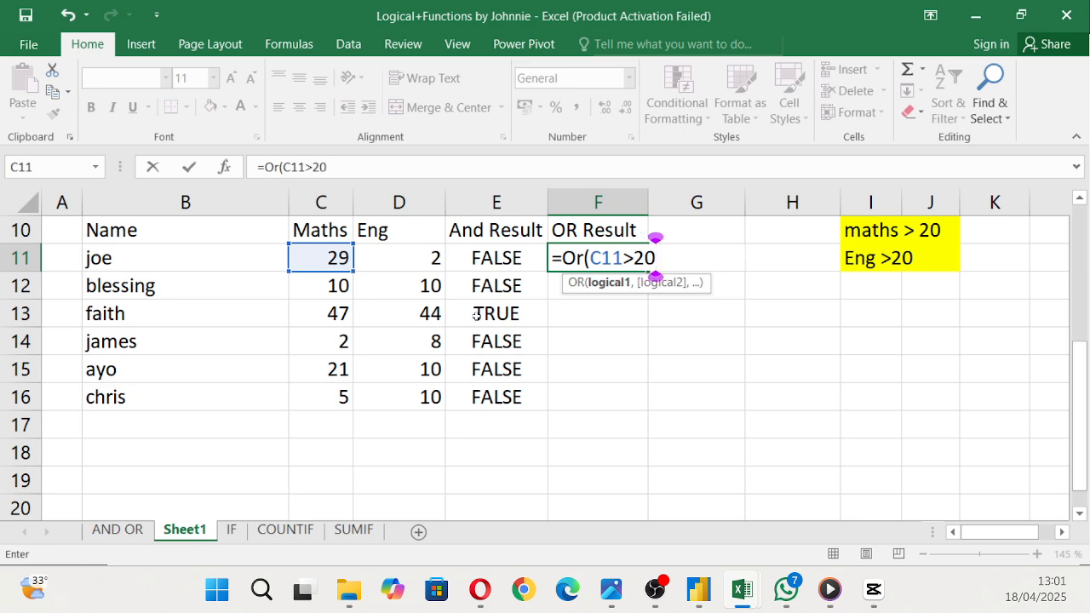
click(417, 262)
text(>)
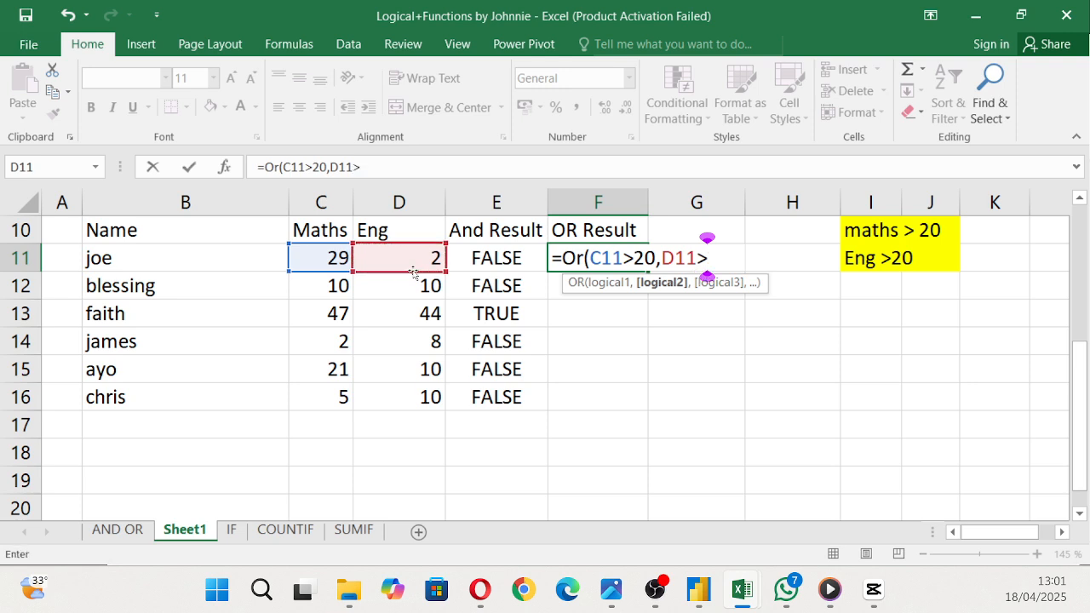
text(20)
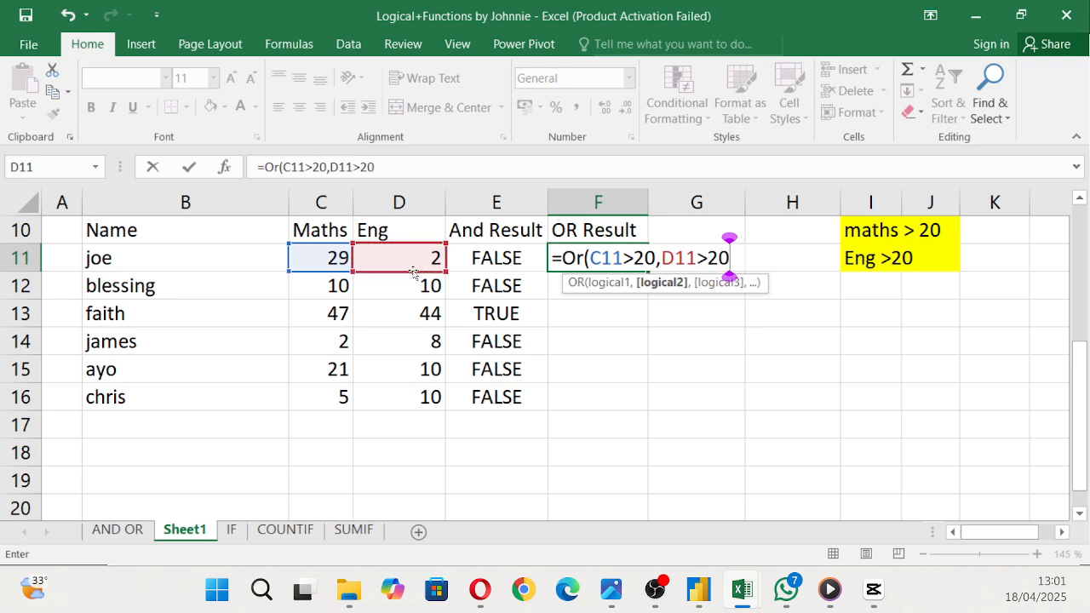
text())
key(Return)
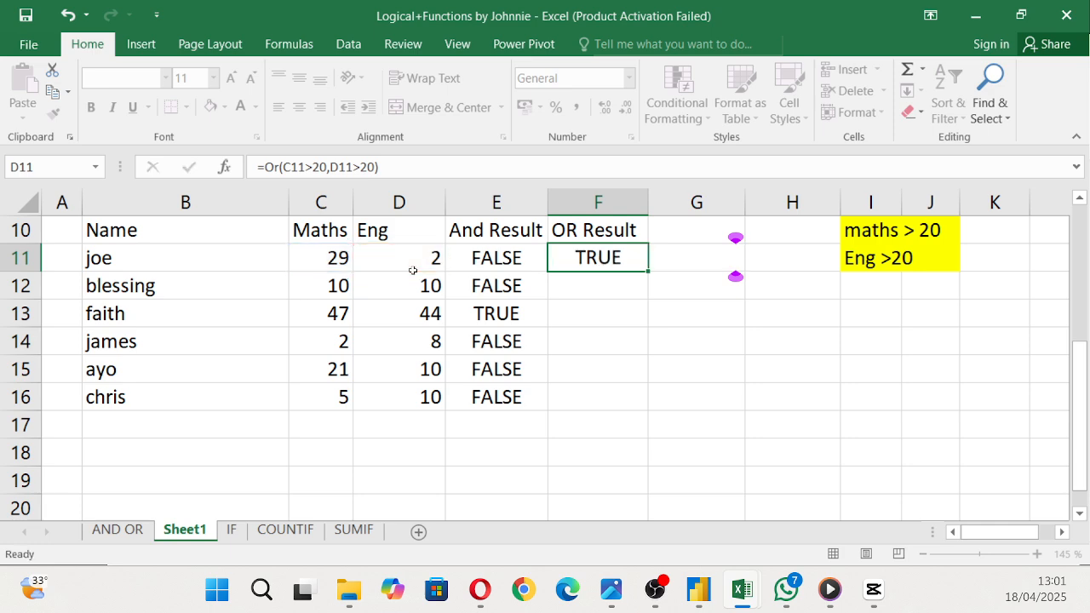
Step: Examine the OR formula in F11 and the Maths and Eng cells it refers to
click(611, 249)
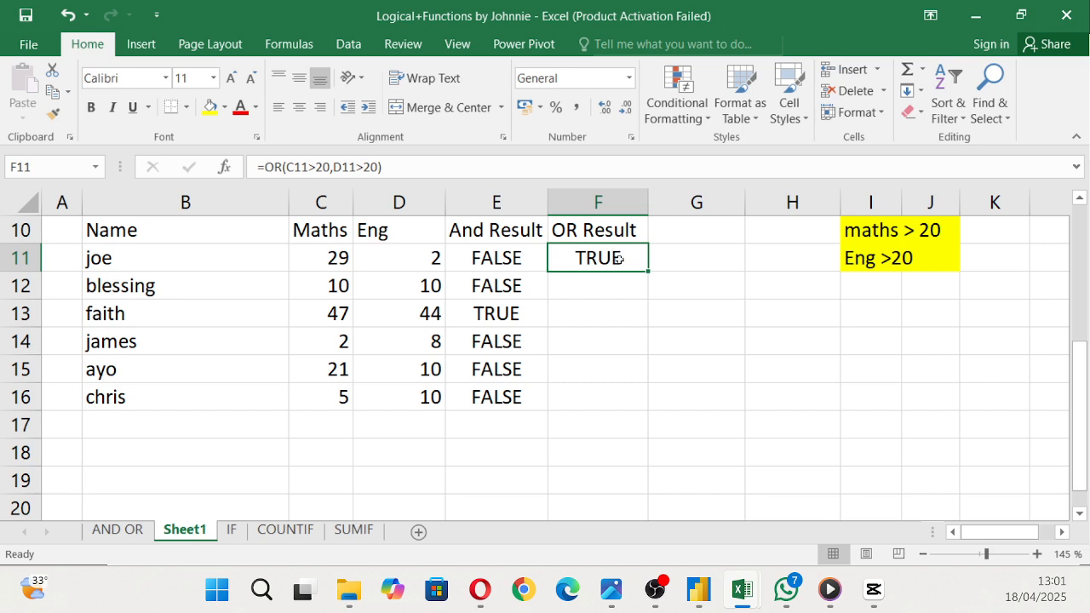
double_click(619, 259)
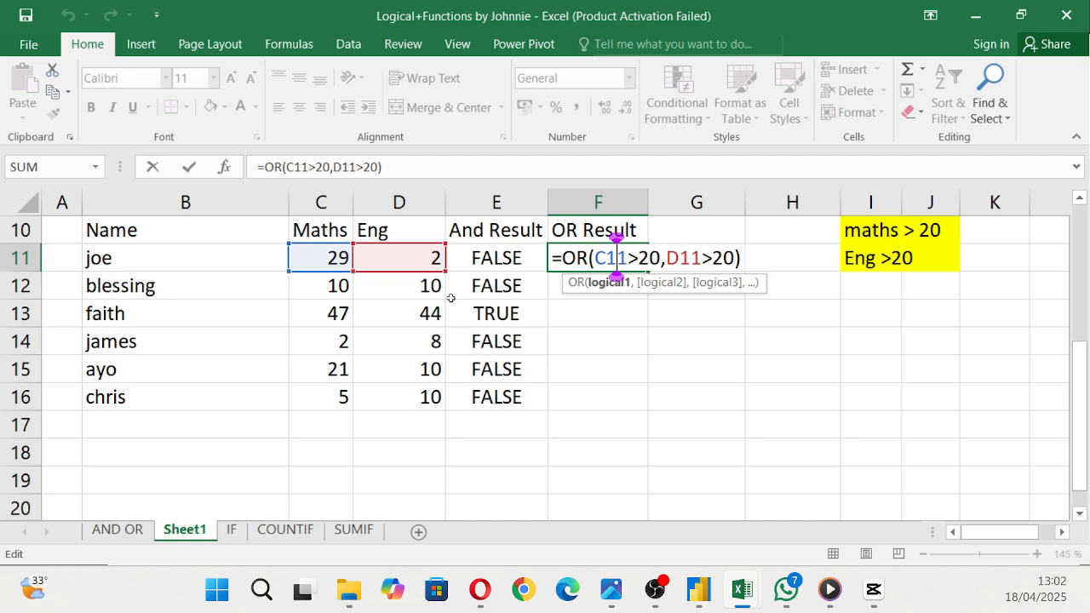
key(Return)
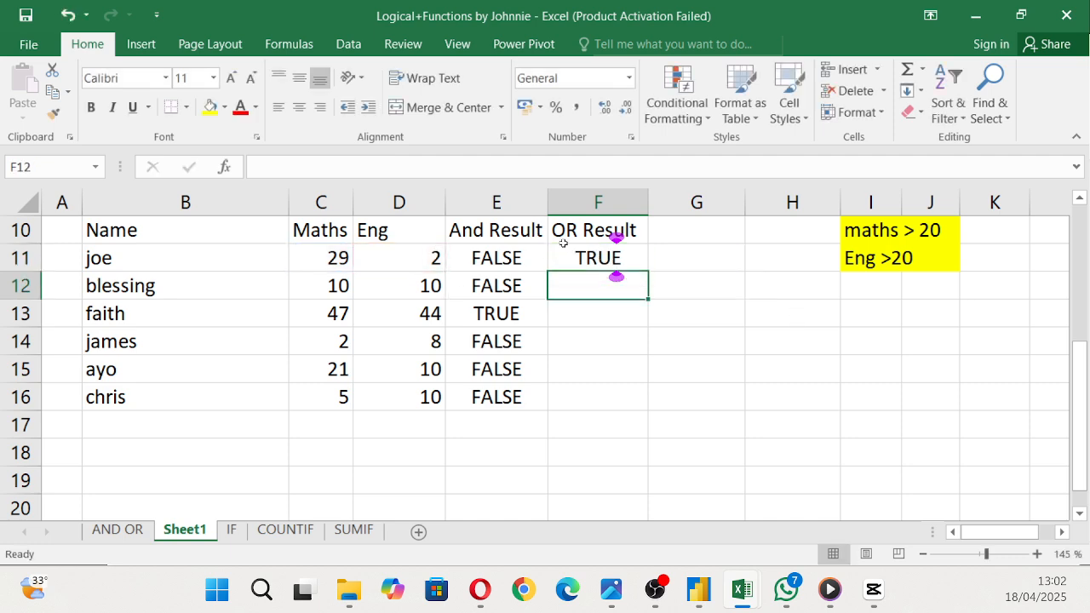
click(638, 269)
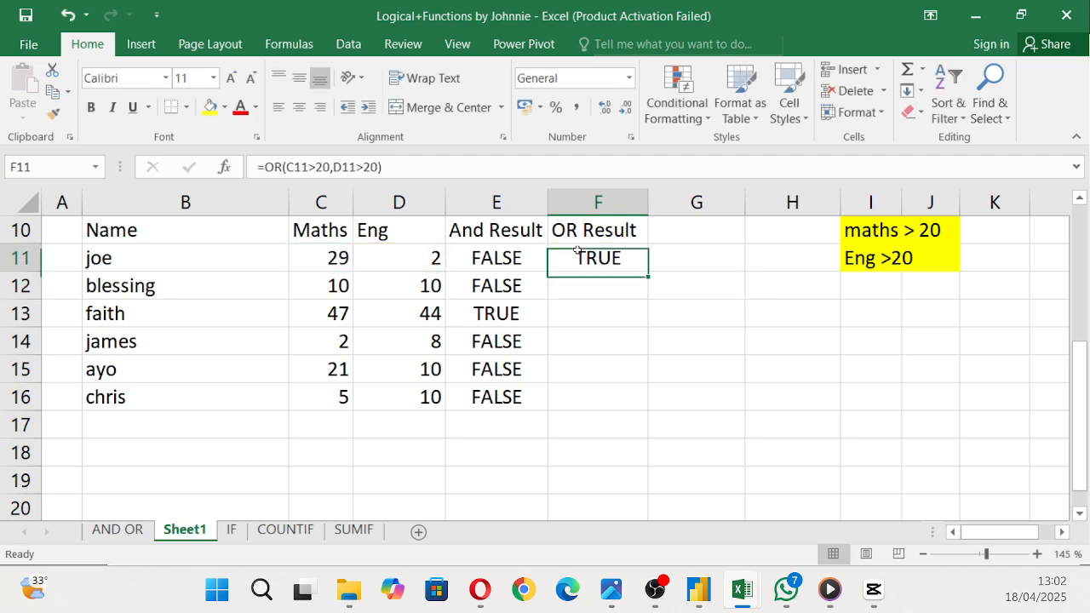
click(645, 268)
double_click(622, 252)
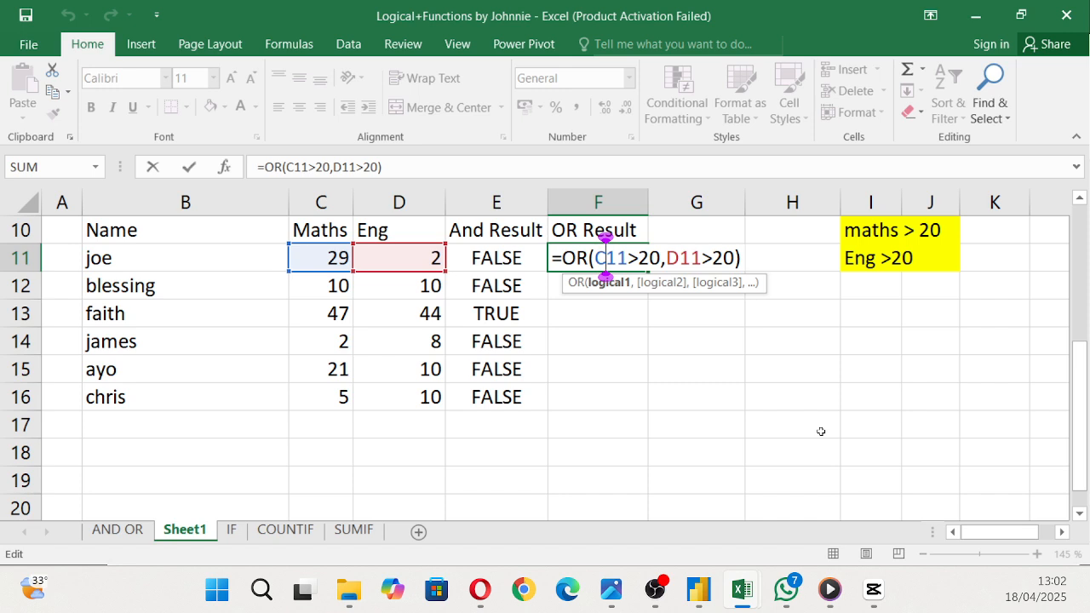
key(Return)
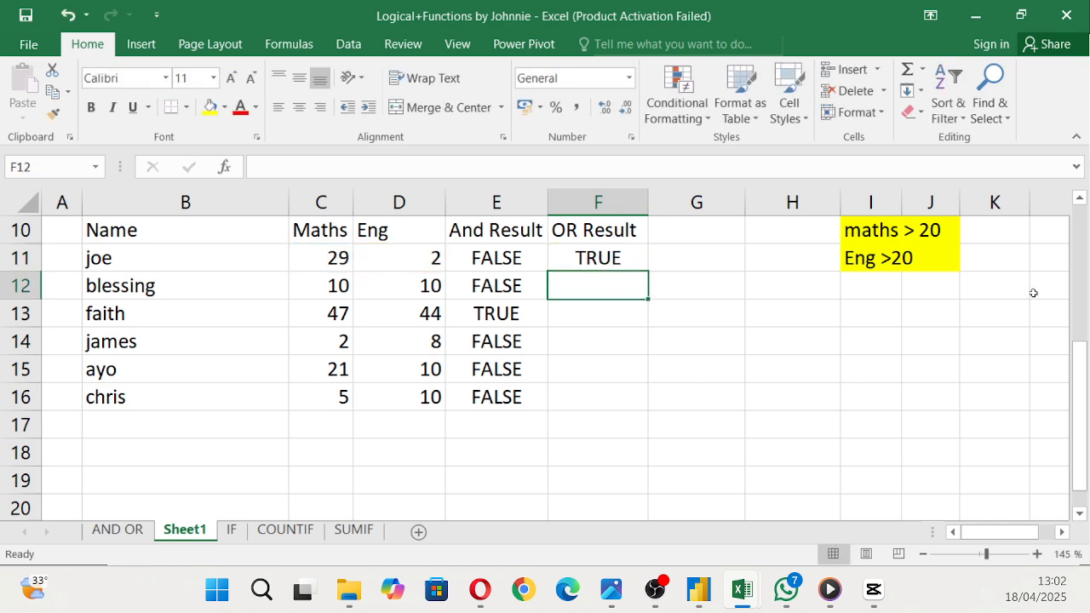
Step: Fill the OR formula from F11 down to F16
click(618, 256)
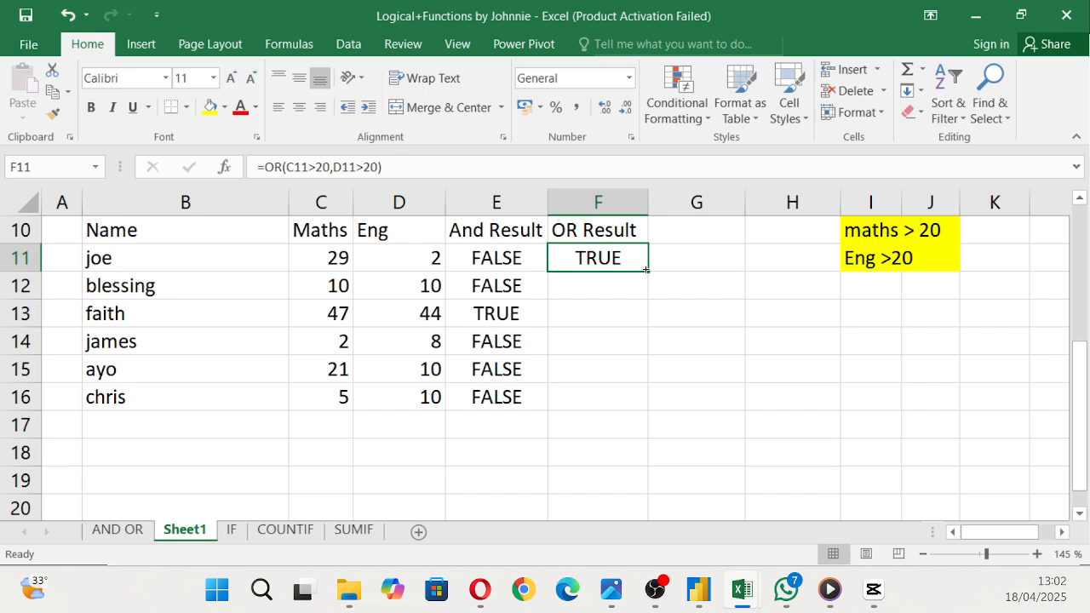
double_click(646, 269)
click(713, 354)
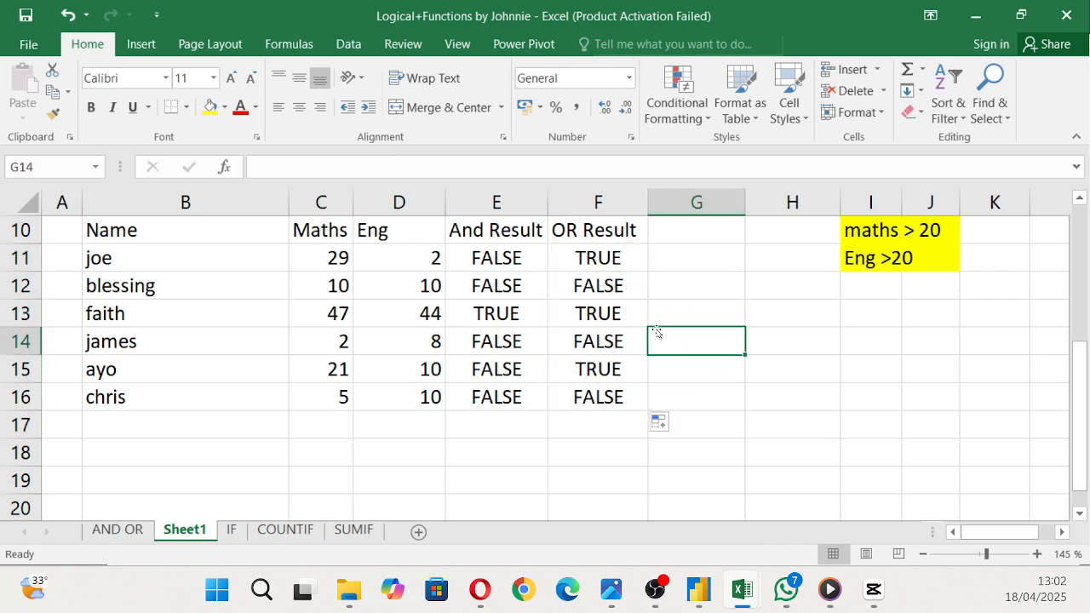
Step: Examine the filled OR formulas in F12, F13, F14 and F16 against the scores they refer to
double_click(615, 288)
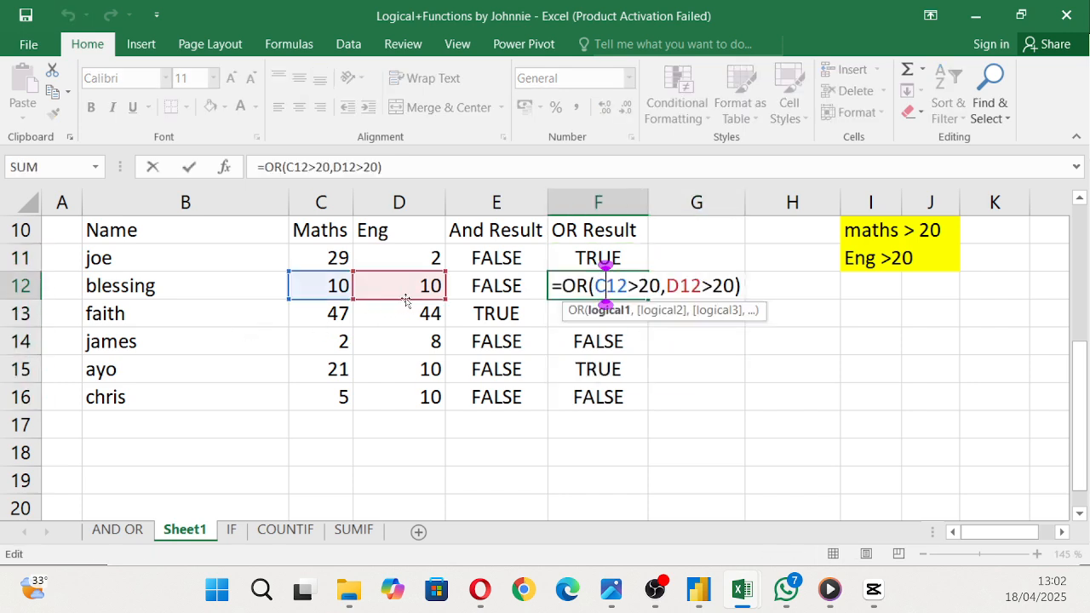
key(Return)
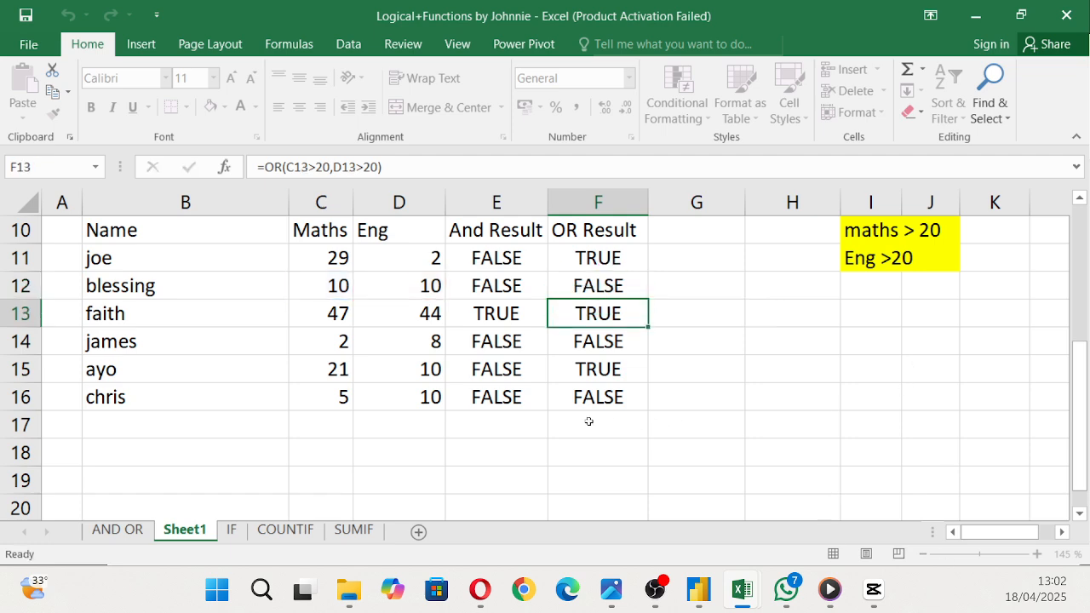
double_click(589, 313)
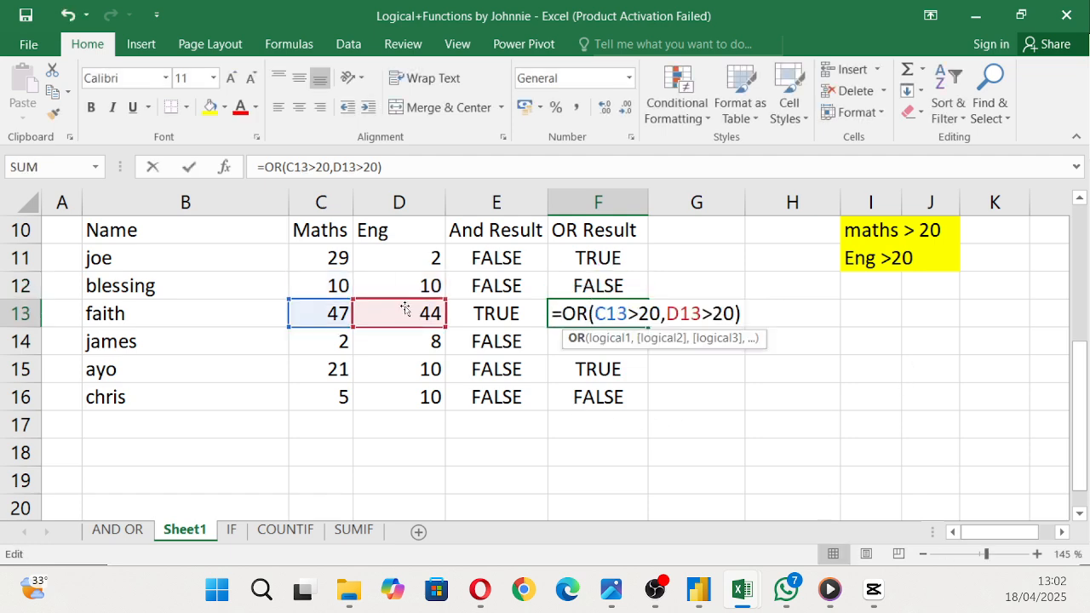
key(Return)
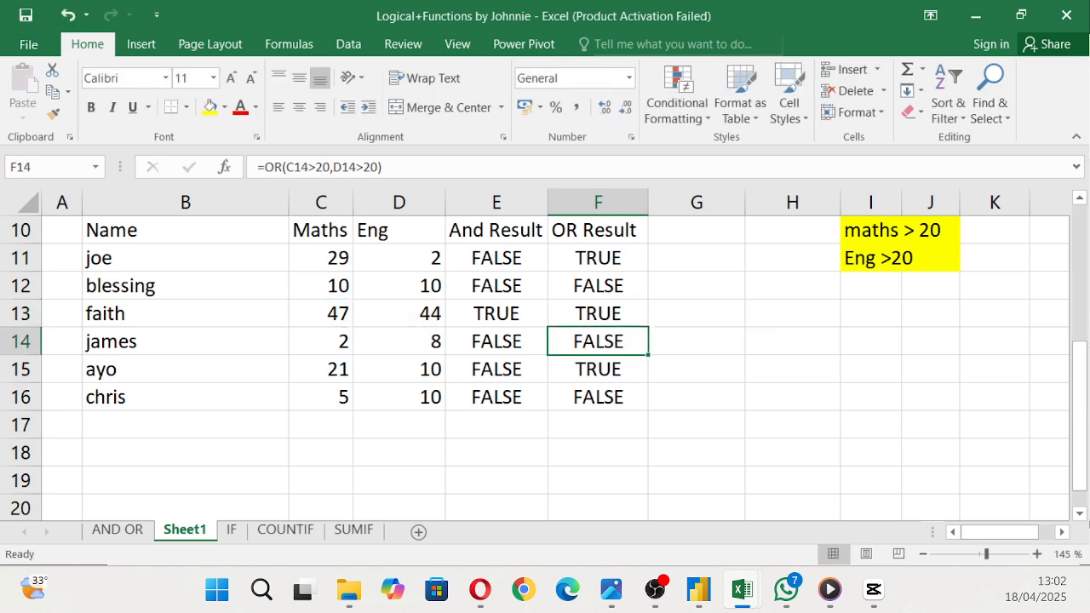
double_click(582, 344)
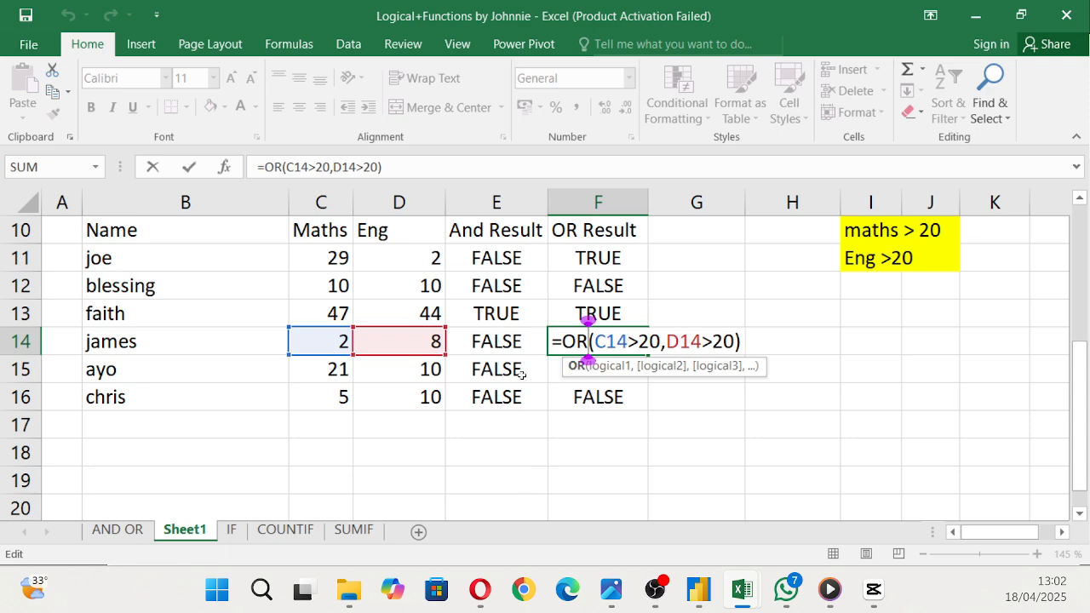
key(Return)
double_click(624, 396)
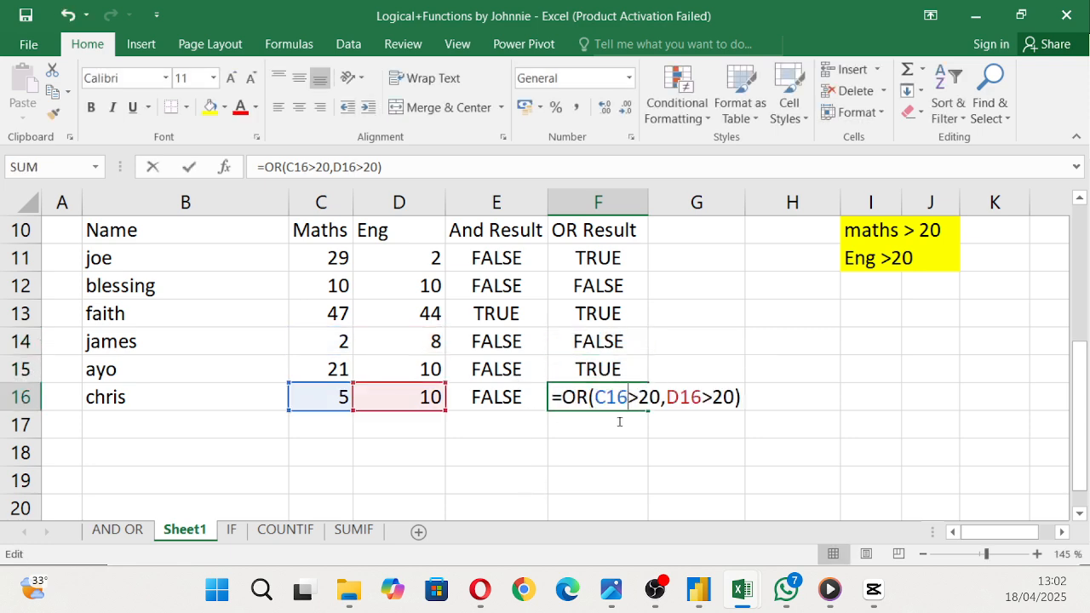
key(Return)
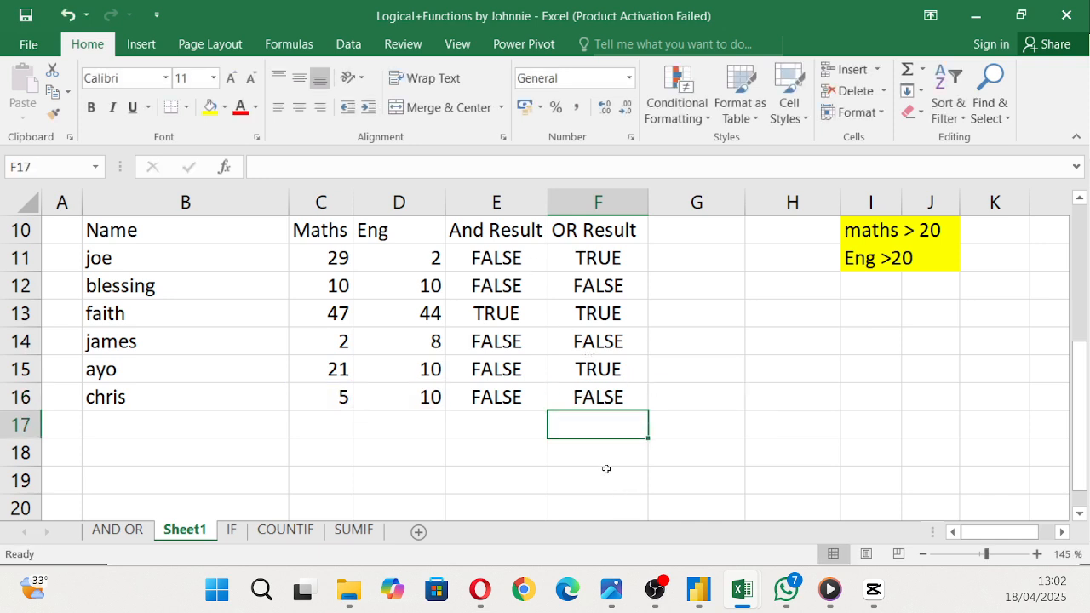
Step: Widen columns C, E and F slightly to give the Maths, And Result and OR Result headings more room
scroll(1049, 332, up, 1)
scroll(1046, 331, down, 1)
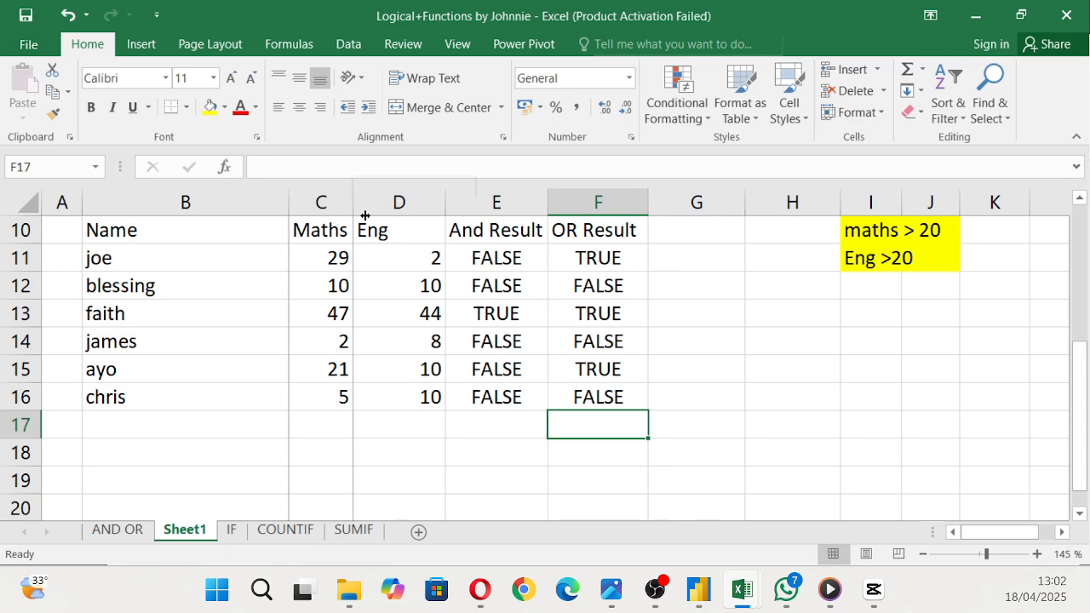
drag(353, 202, 367, 202)
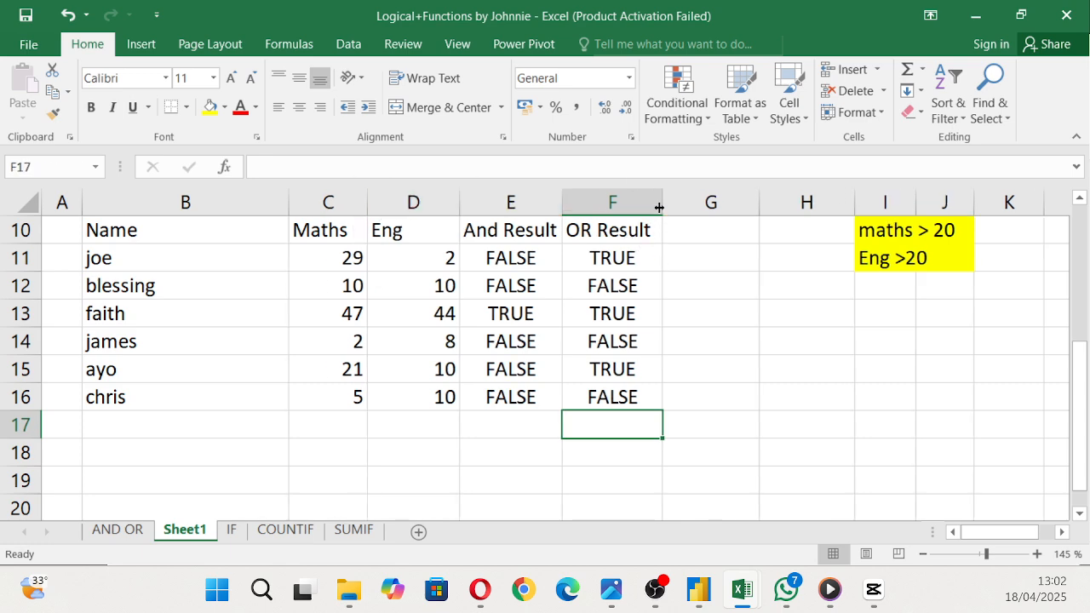
drag(661, 212, 670, 212)
drag(563, 212, 566, 213)
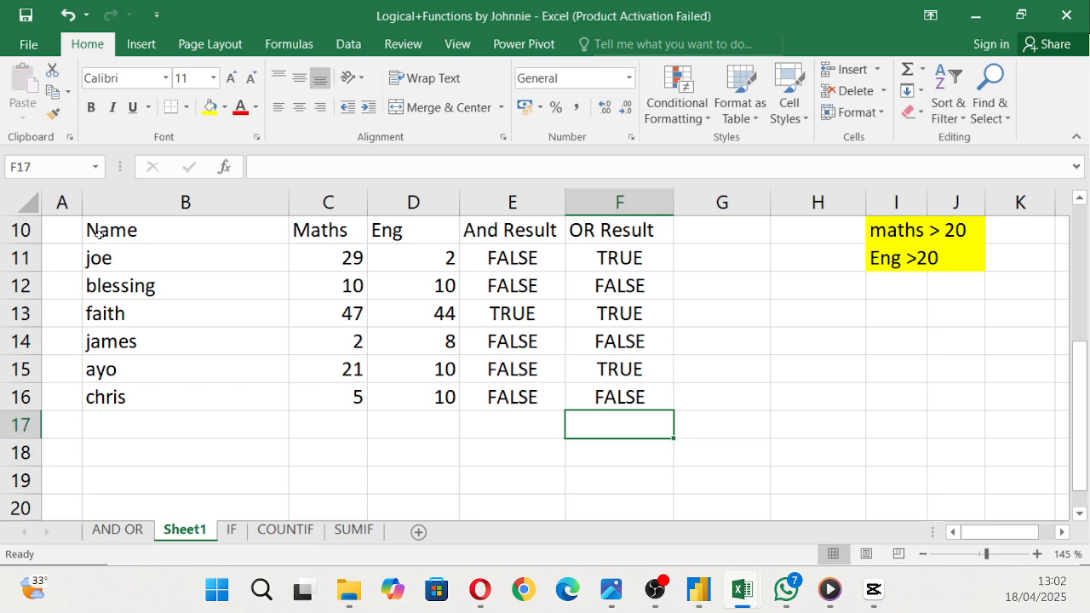
drag(99, 236, 329, 393)
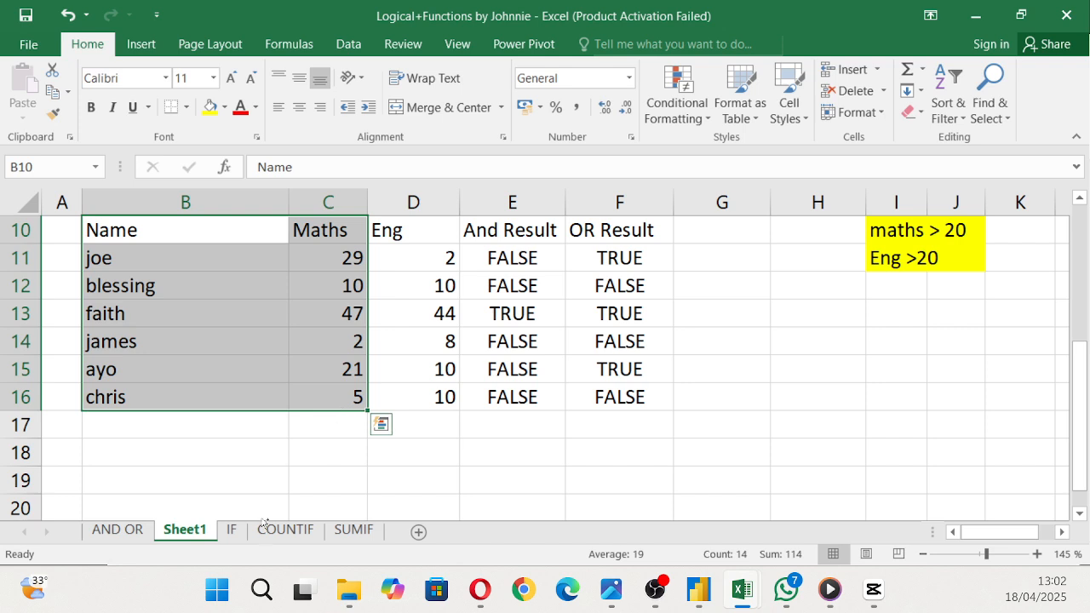
key(ctrl+q)
click(256, 452)
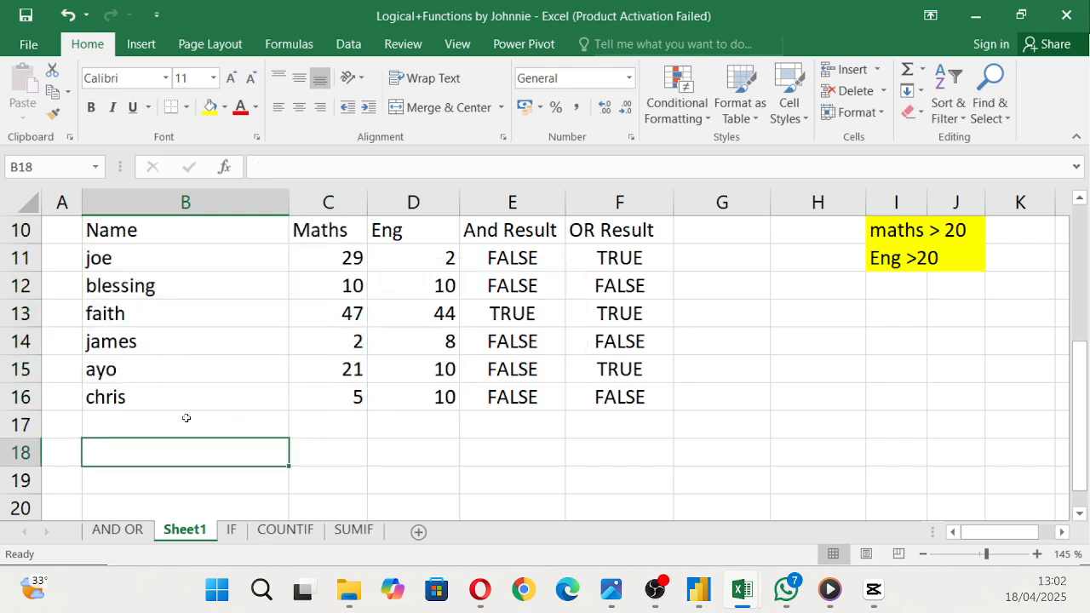
drag(185, 418, 166, 400)
Step: Copy the name list with its heading from B10:B16 to the cells starting at B20
drag(112, 223, 180, 401)
key(ctrl+c)
scroll(154, 459, down, 2)
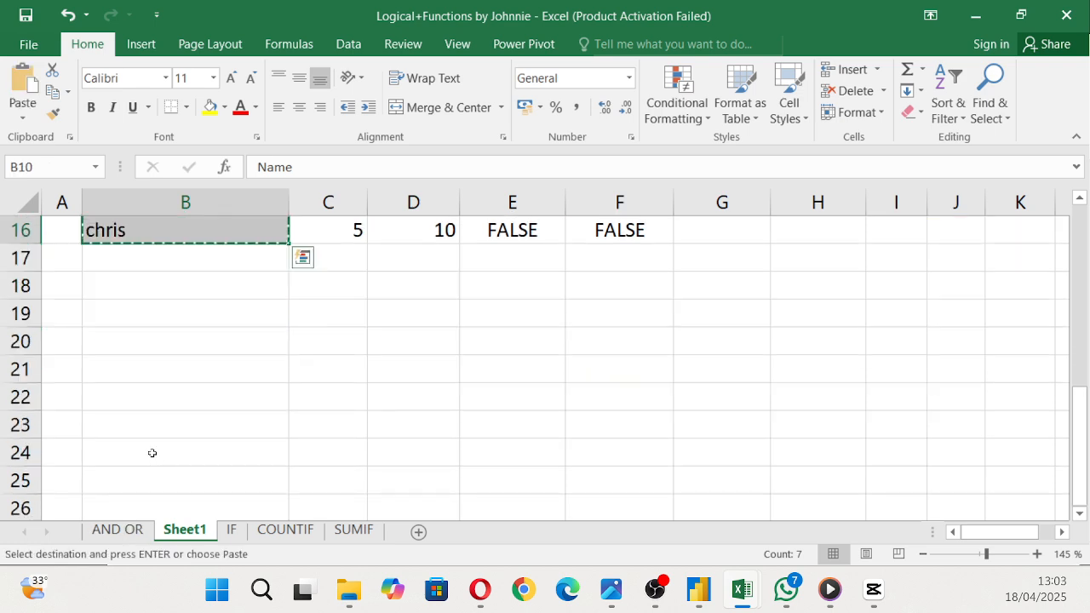
click(134, 344)
key(ctrl+v)
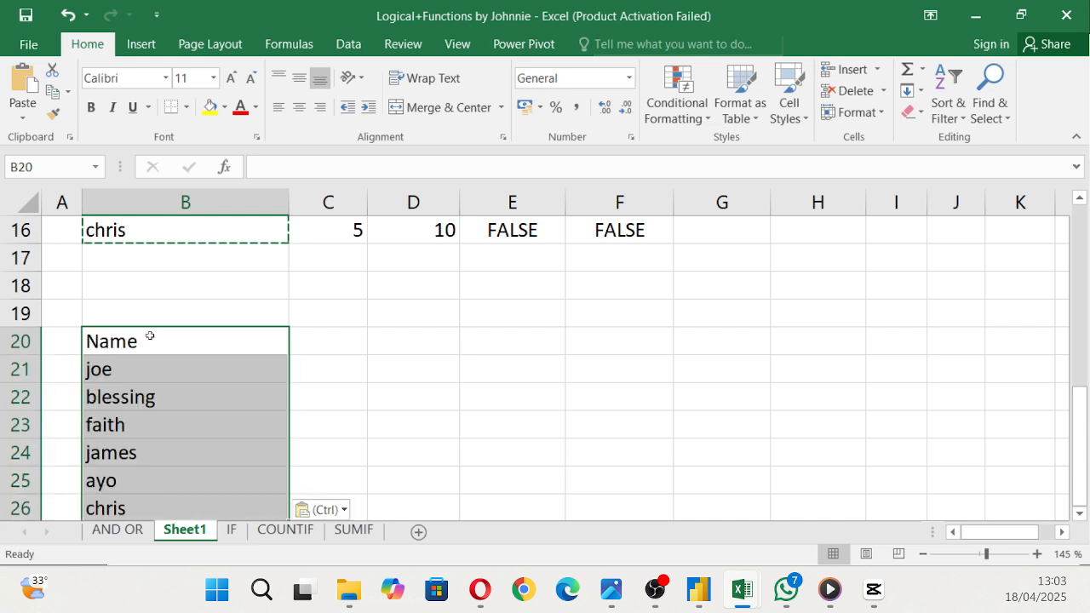
key(Escape)
Step: Enter Score as the column heading in C20, beside the copied Name heading
click(343, 348)
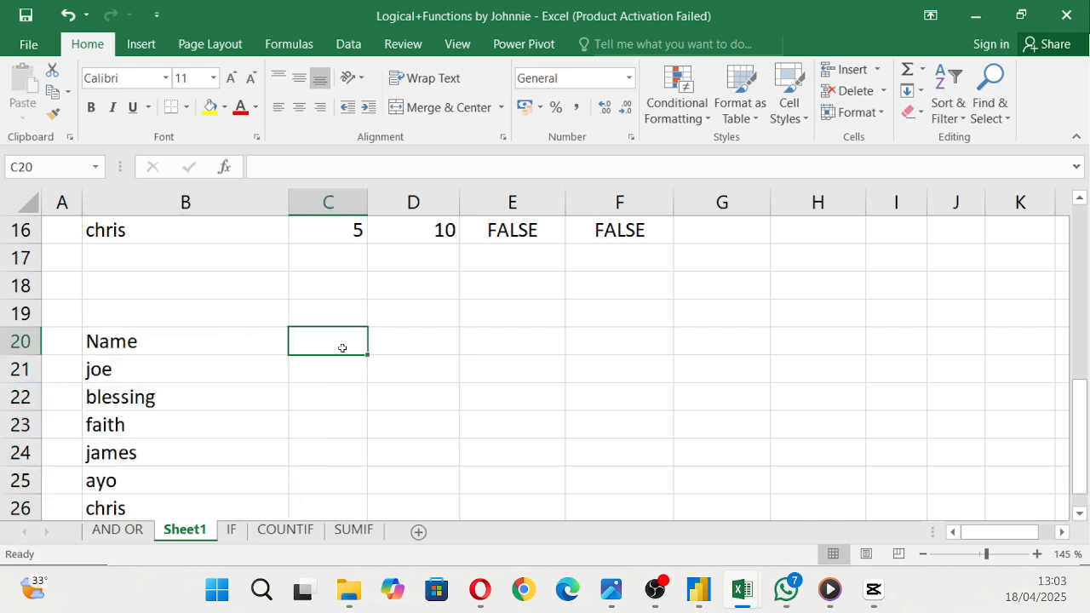
text(Score)
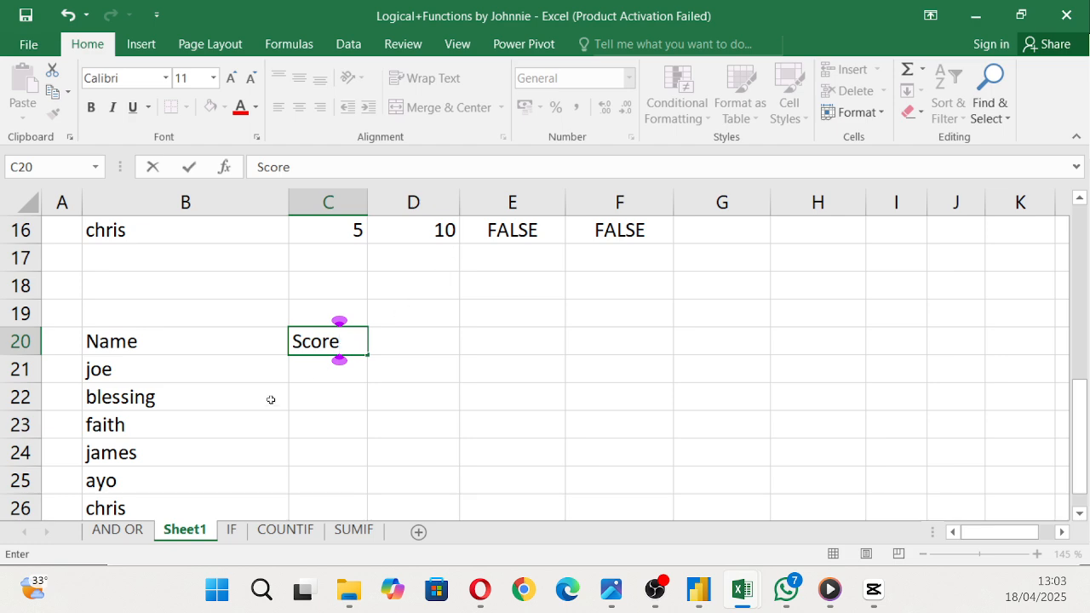
click(300, 372)
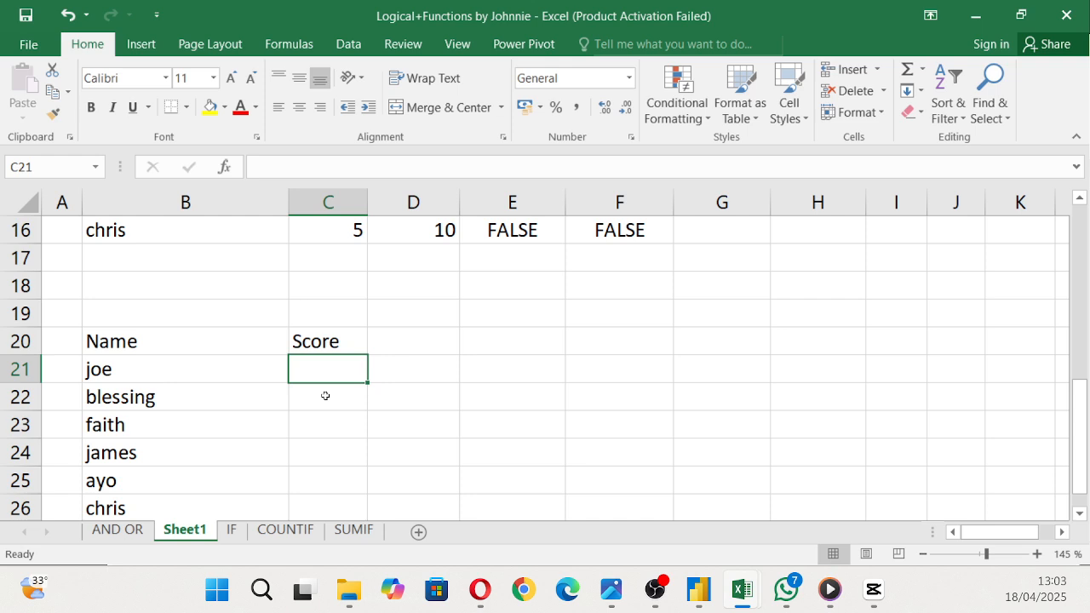
Step: Enter the formula =RANDBETWEEN(50,90) in C21 to generate the first student's score
text(=rand)
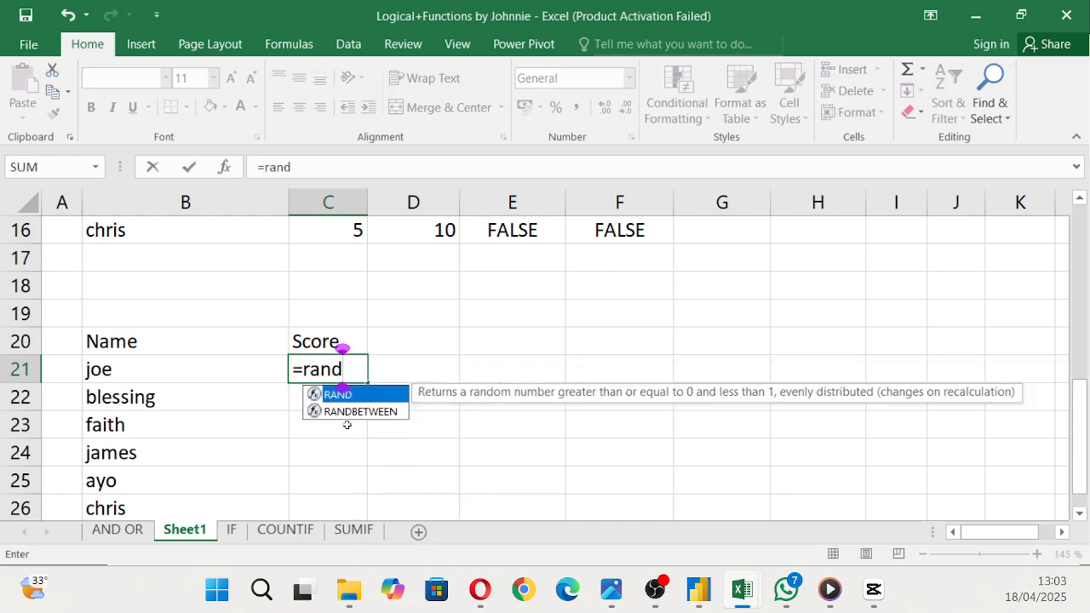
double_click(355, 412)
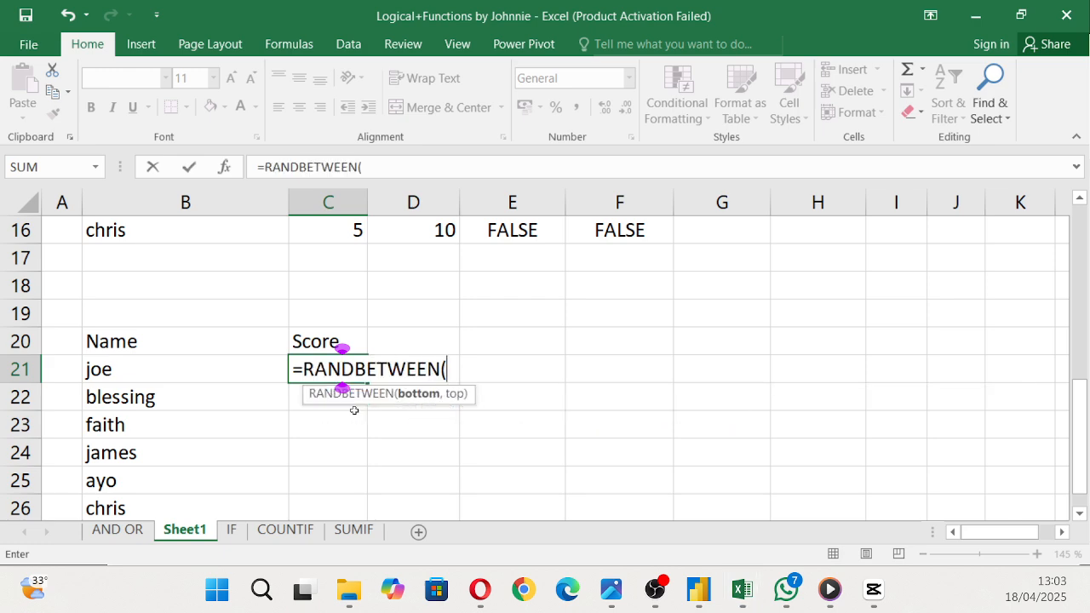
text(50)
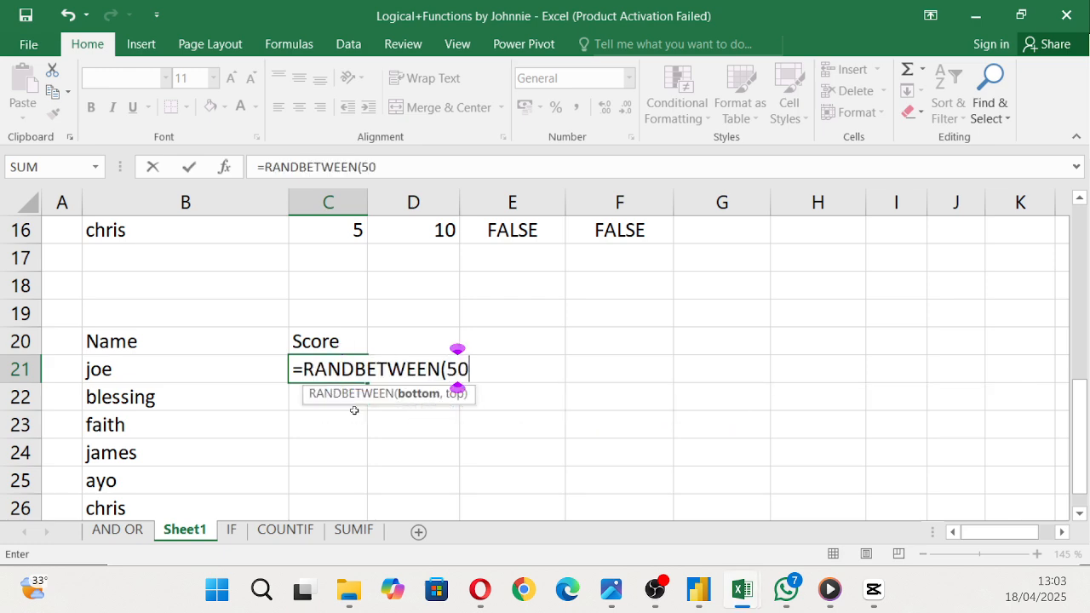
text(,9)
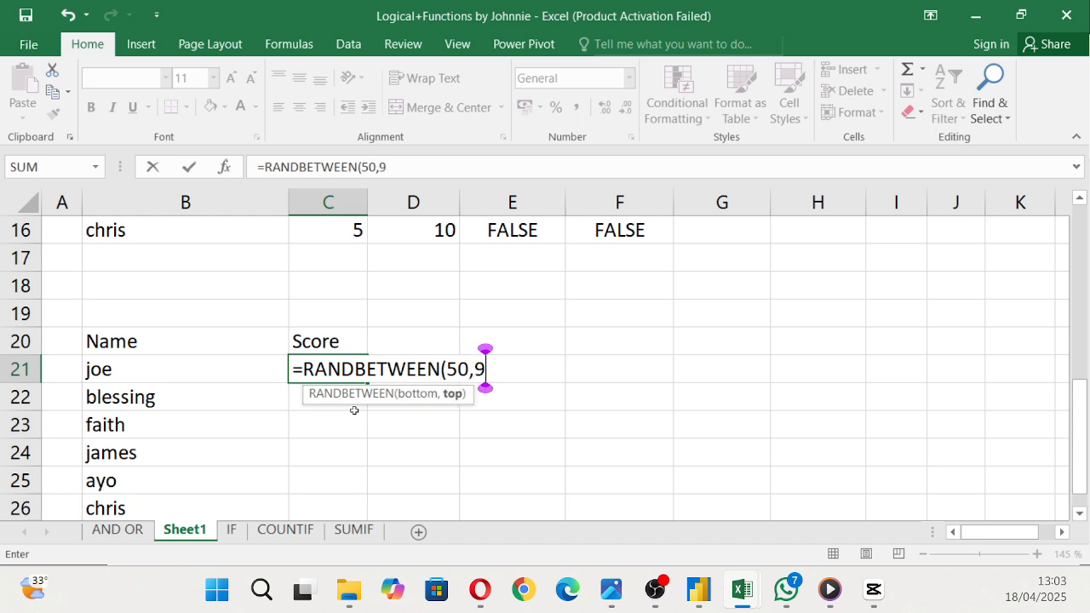
text(0))
key(Return)
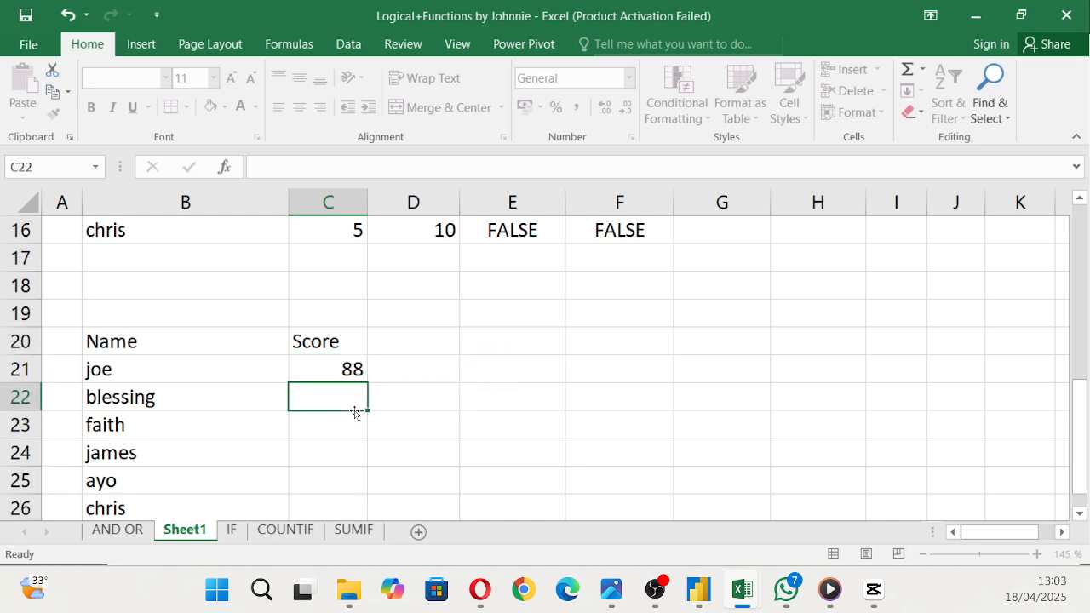
Step: Fill the RANDBETWEEN formula from C21 down to C26
scroll(424, 370, down, 1)
scroll(424, 370, down, 1)
click(352, 286)
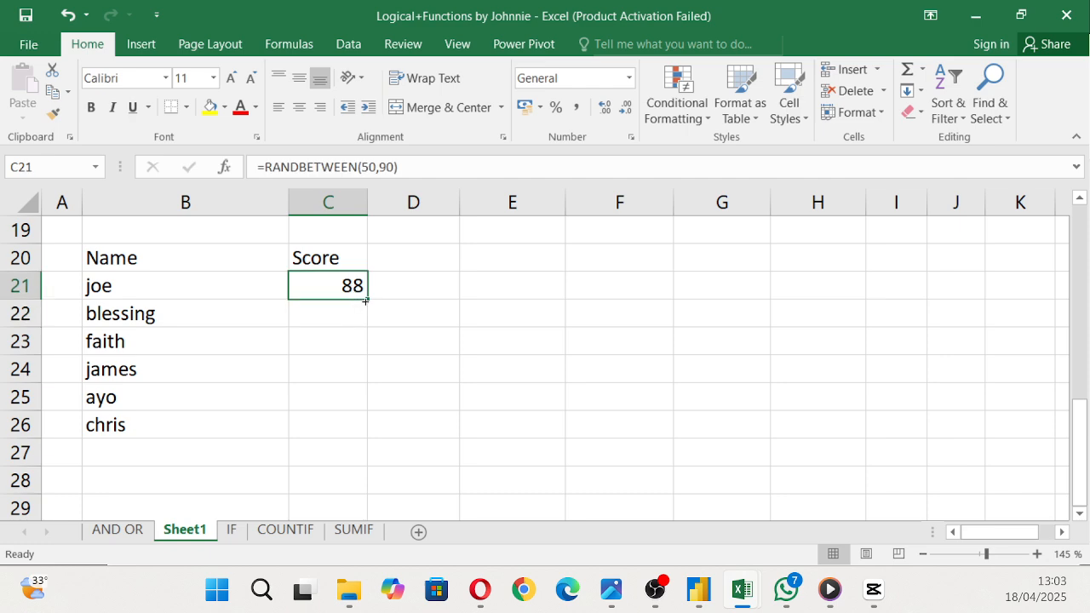
drag(367, 299, 356, 417)
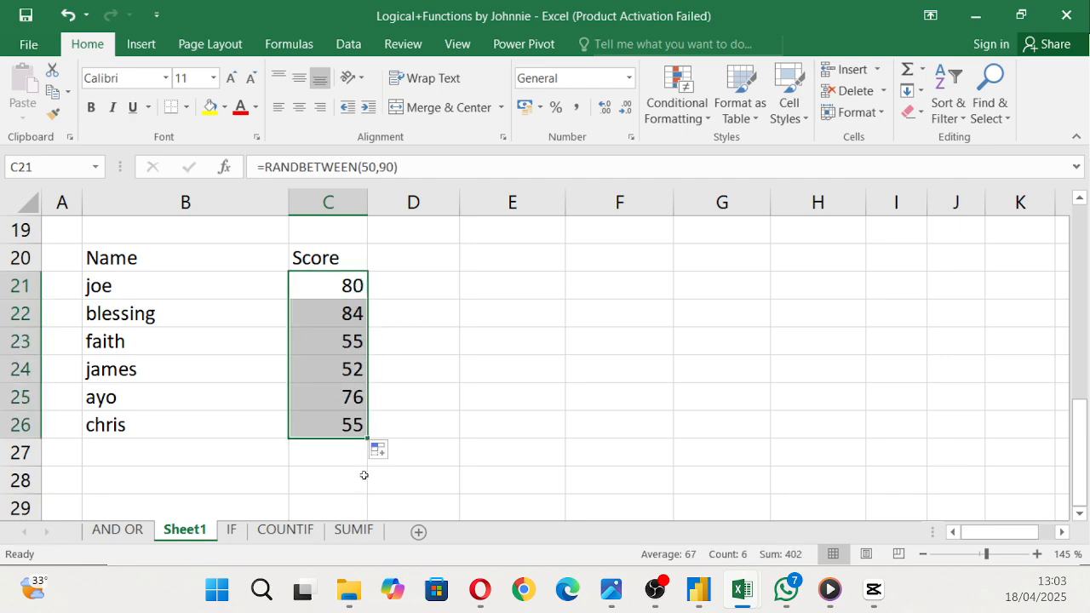
Step: Replace the RANDBETWEEN formulas in C21:C26 with fixed values by copying and pasting them as values in place
key(ctrl+c)
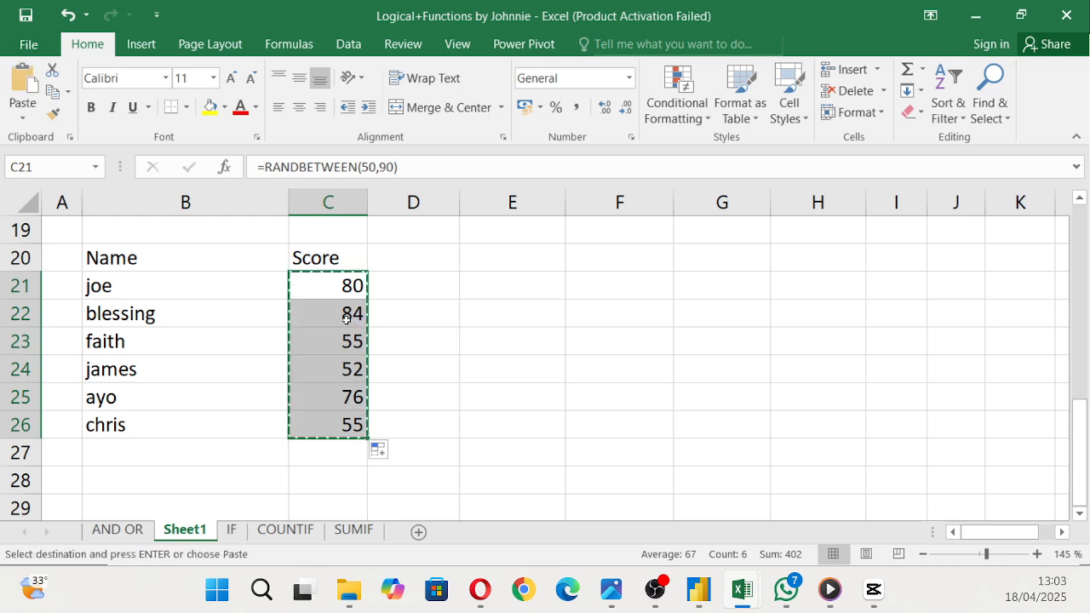
right_click(333, 290)
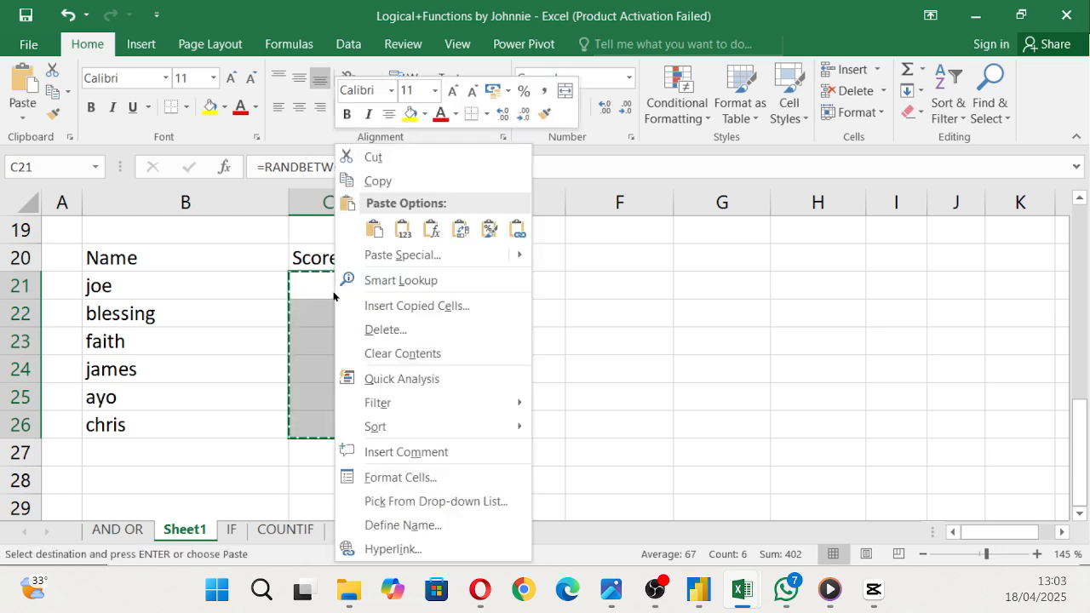
click(405, 227)
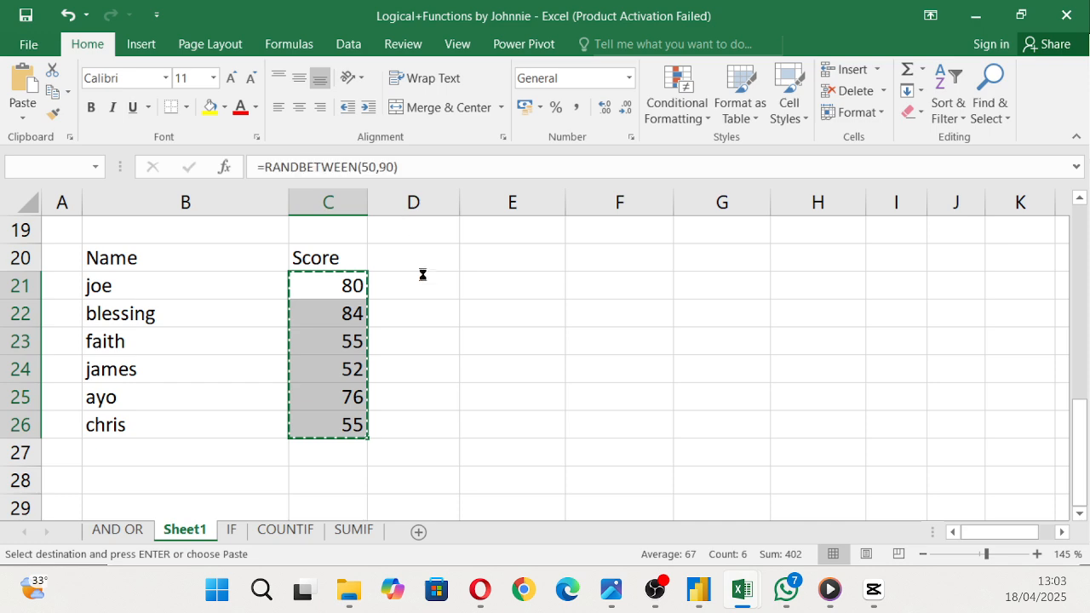
click(468, 424)
key(Escape)
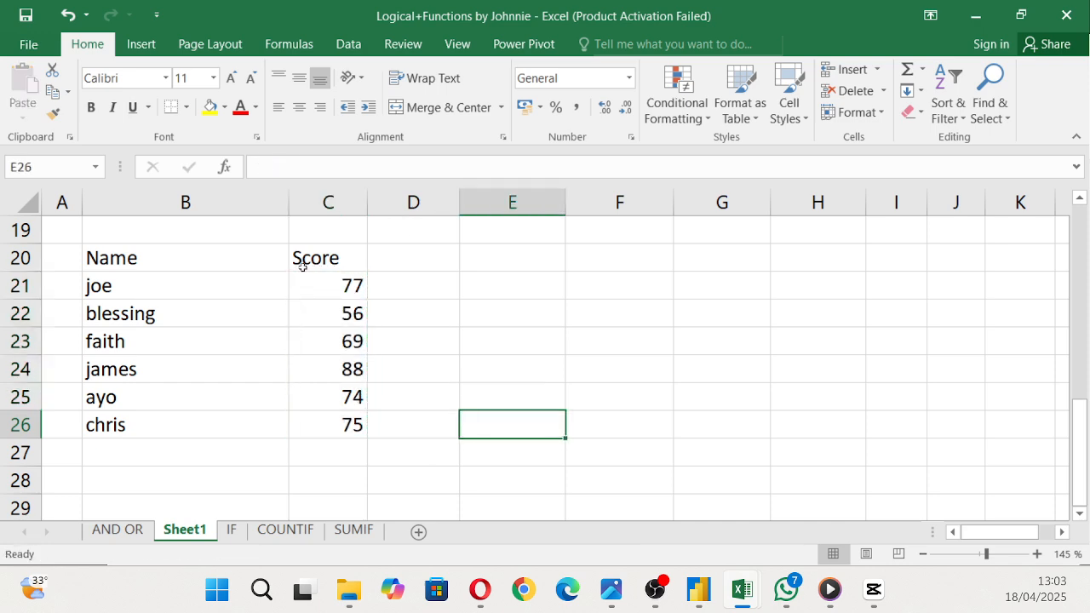
click(302, 265)
click(345, 290)
Step: Enter IF Statement as the column heading in D20, beside the Score heading
click(396, 264)
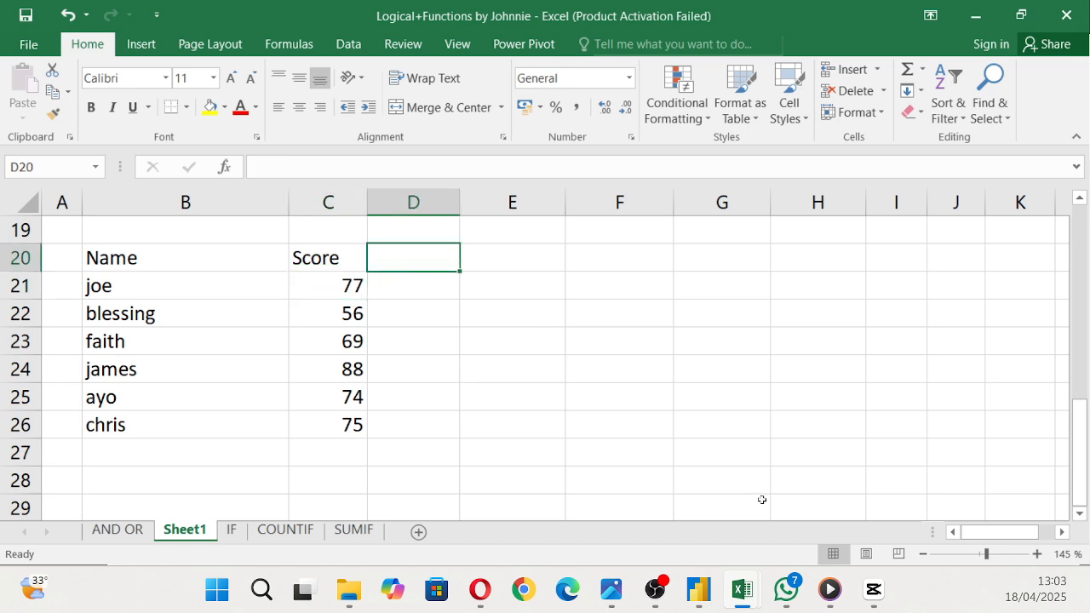
text(Grade)
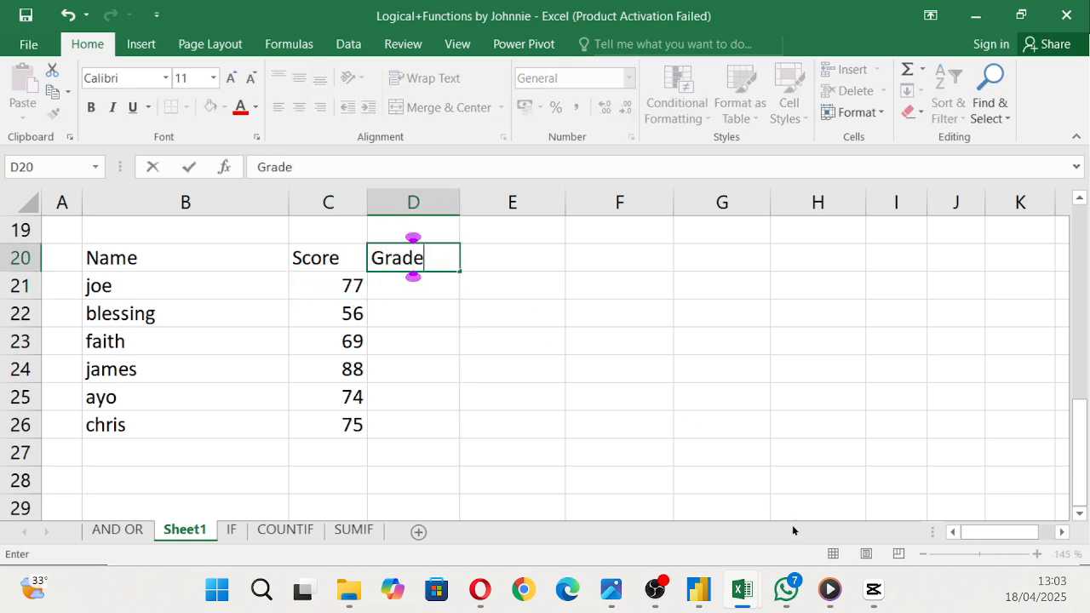
key(BackSpace)
key(BackSpace)
key(BackSpace)
key(BackSpace)
key(BackSpace)
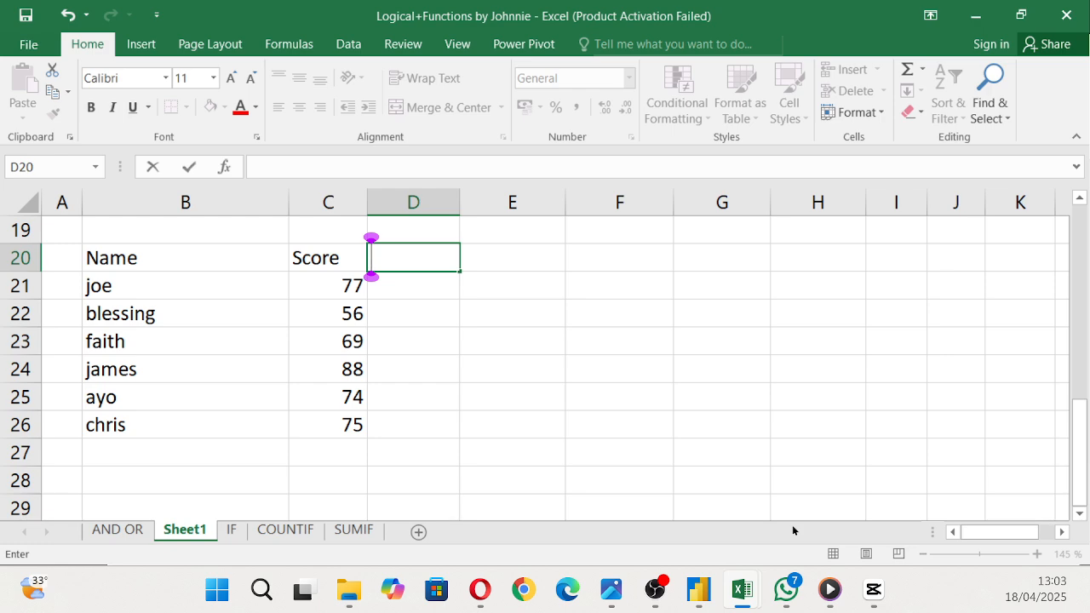
text(If)
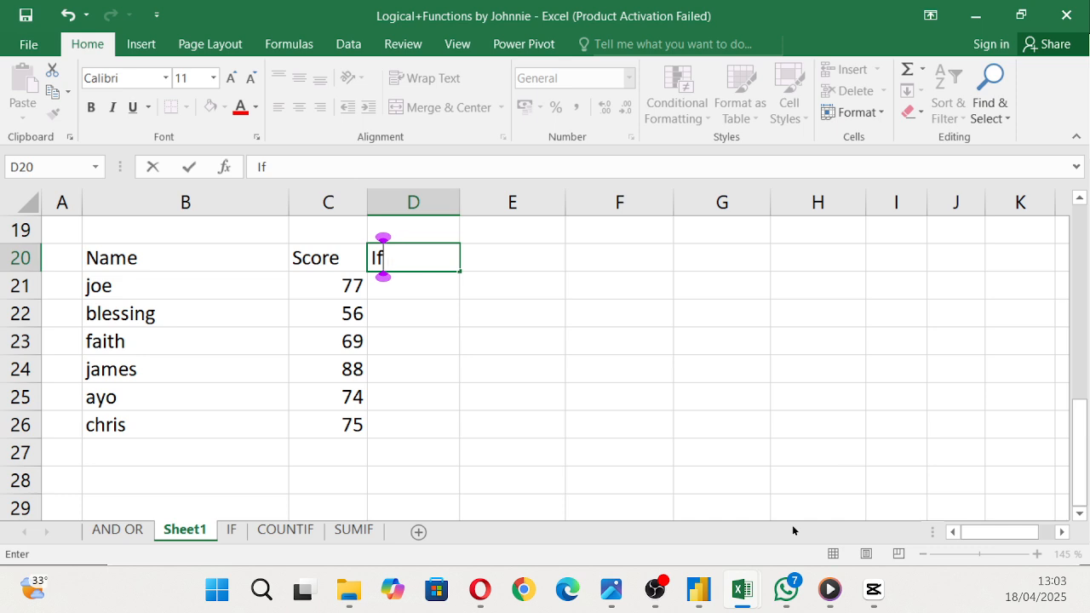
key(BackSpace)
key(BackSpace)
text(IF RE)
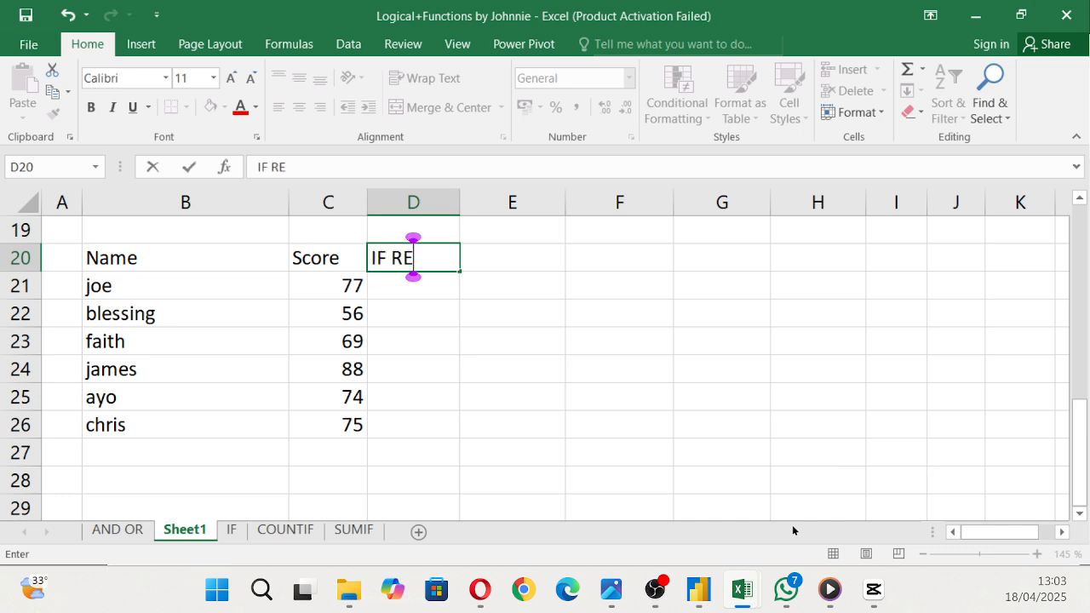
key(BackSpace)
key(BackSpace)
text(D)
key(BackSpace)
text(S)
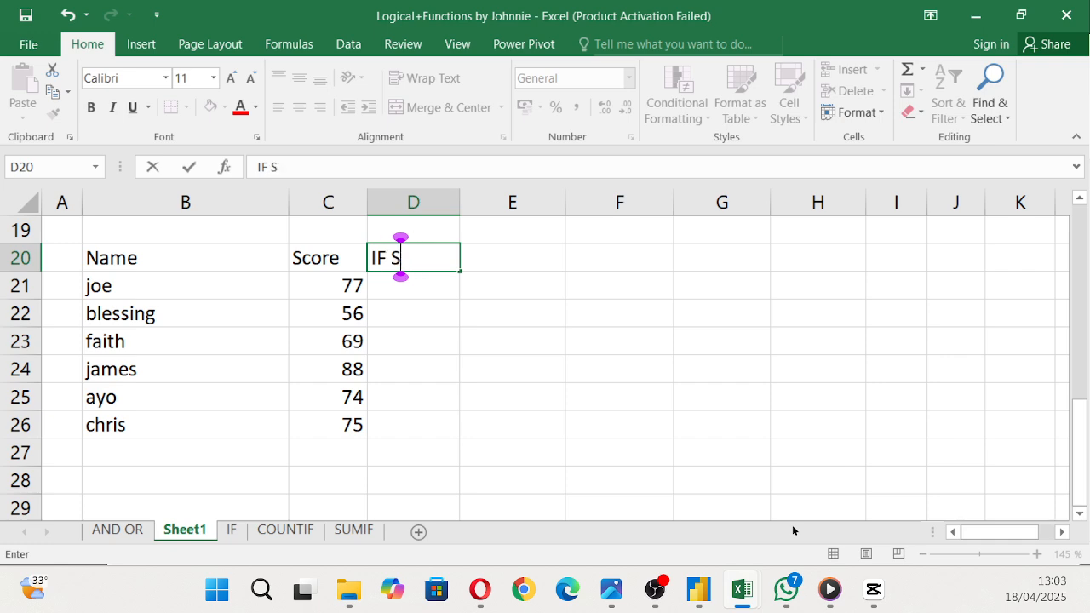
text(tatement)
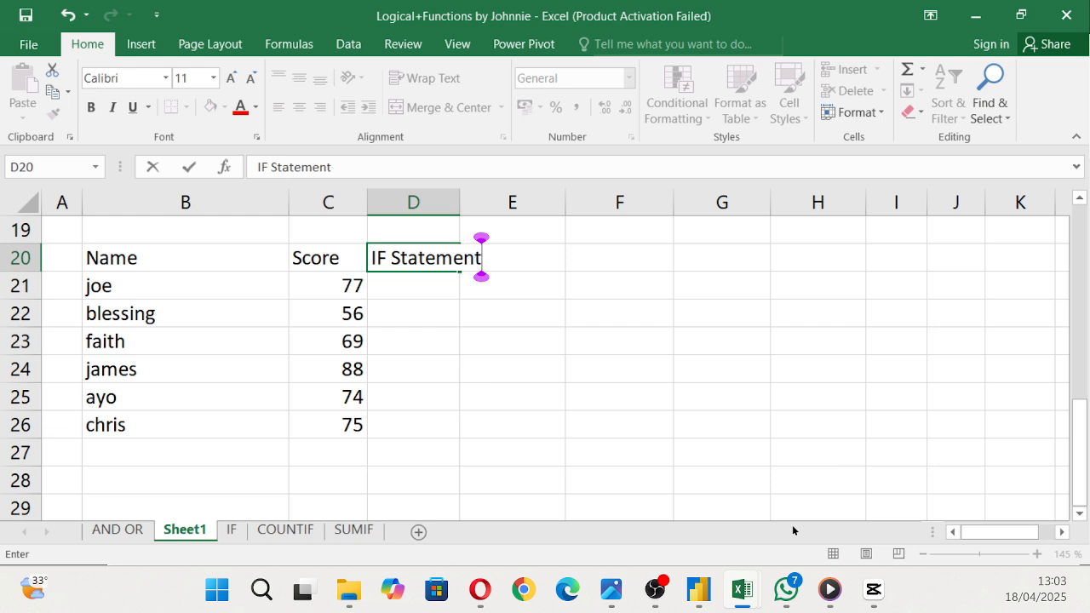
Step: Widen column D to fit the IF Statement heading
click(440, 339)
double_click(460, 201)
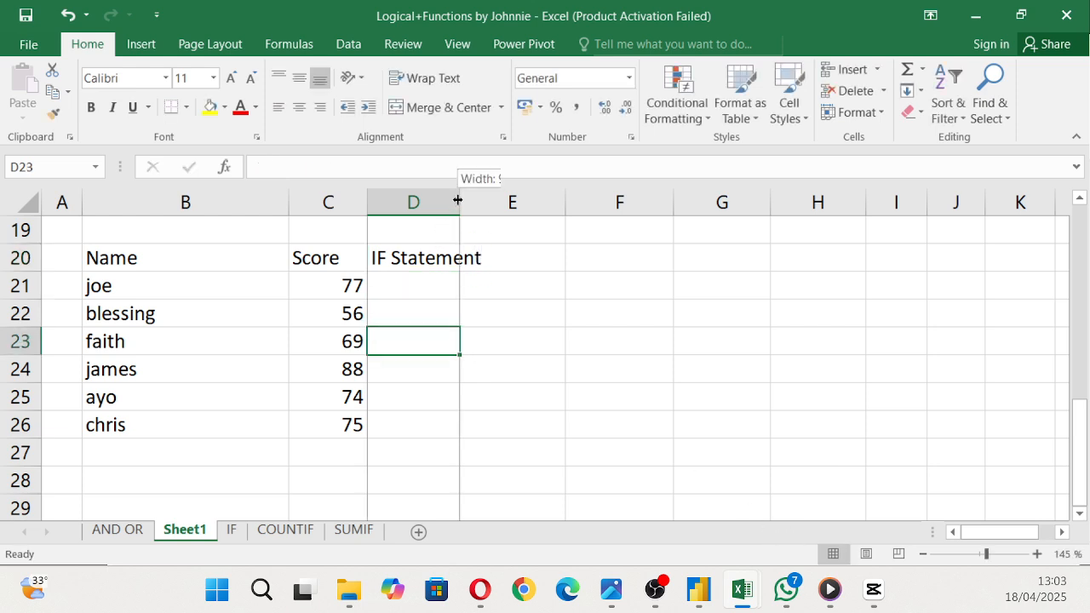
drag(460, 202, 483, 226)
Step: Note the grading criterion ">=60 Pass,Fail" in H21, beside the score table
click(844, 274)
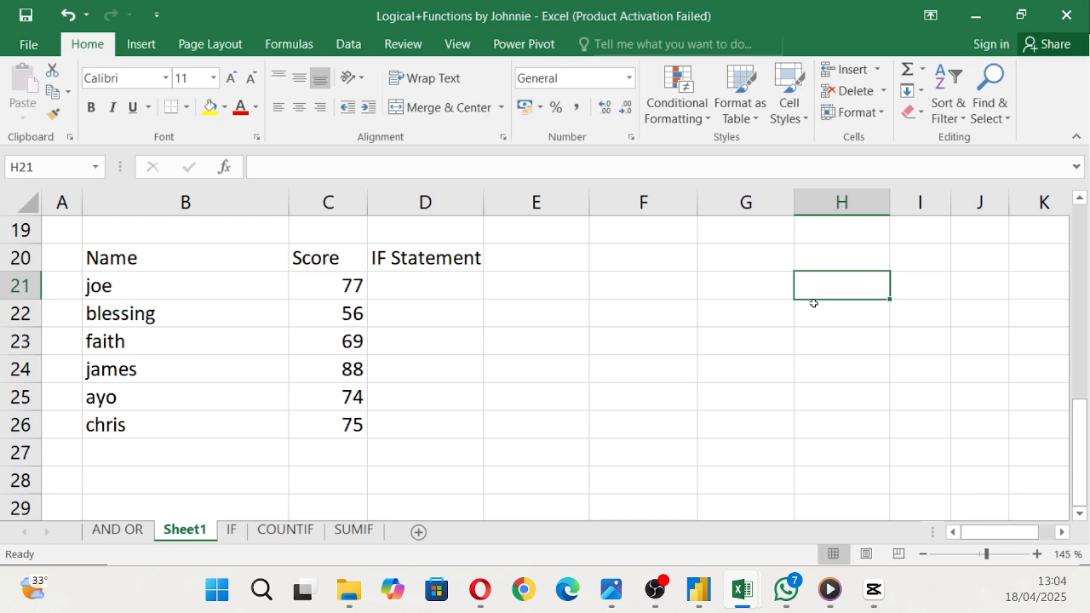
text(<)
key(BackSpace)
text(>)
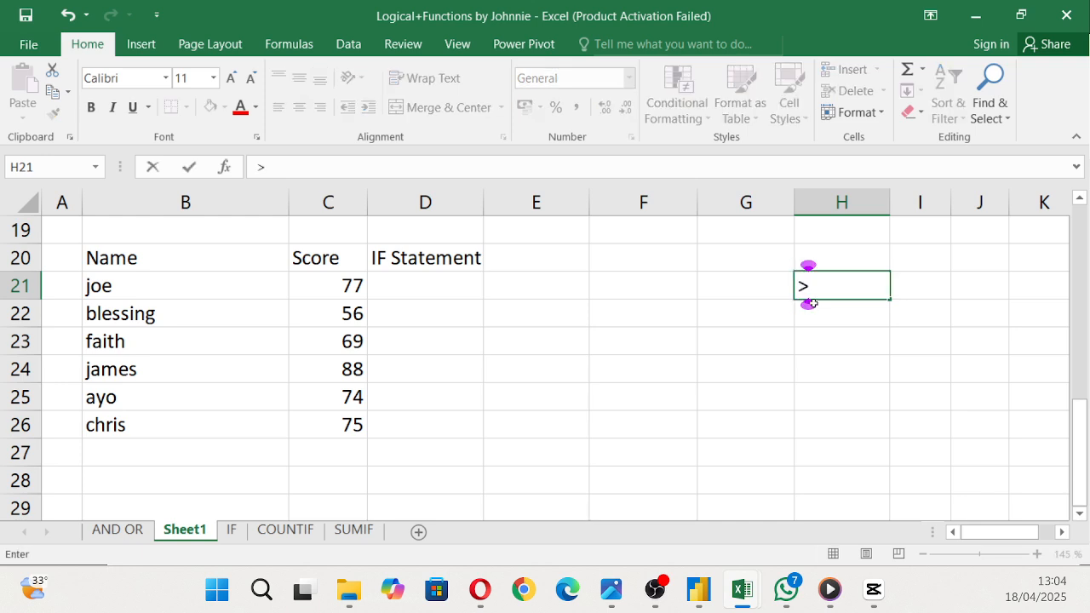
text(=)
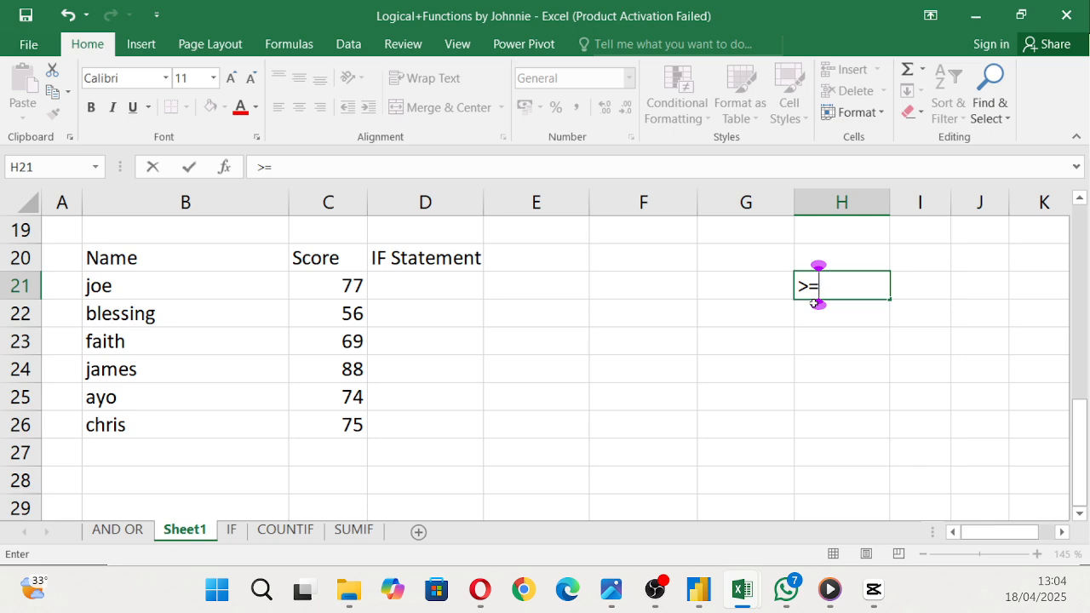
text(60)
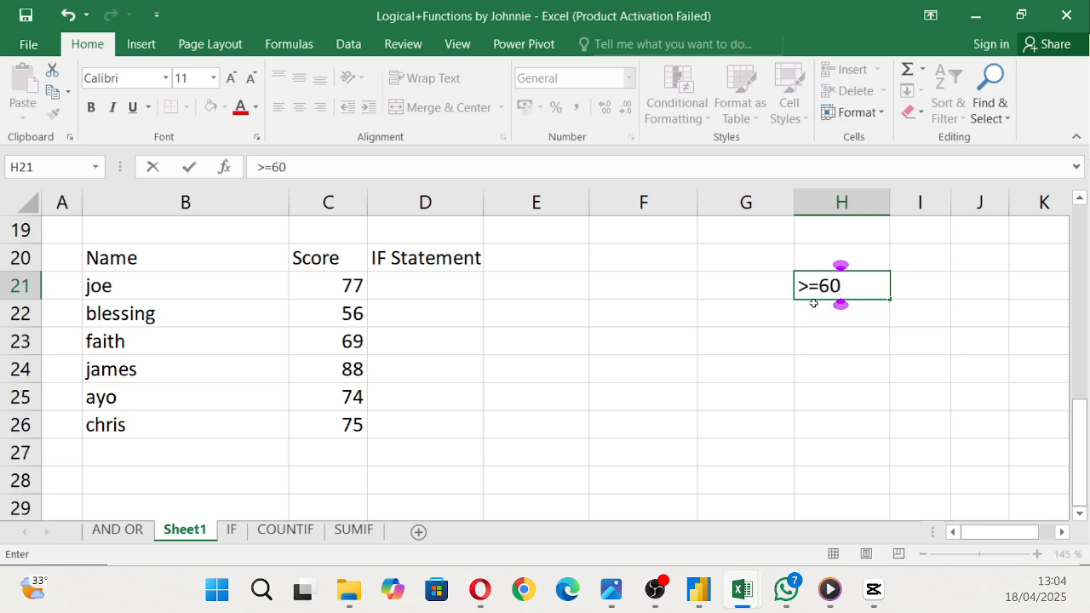
text( Pass)
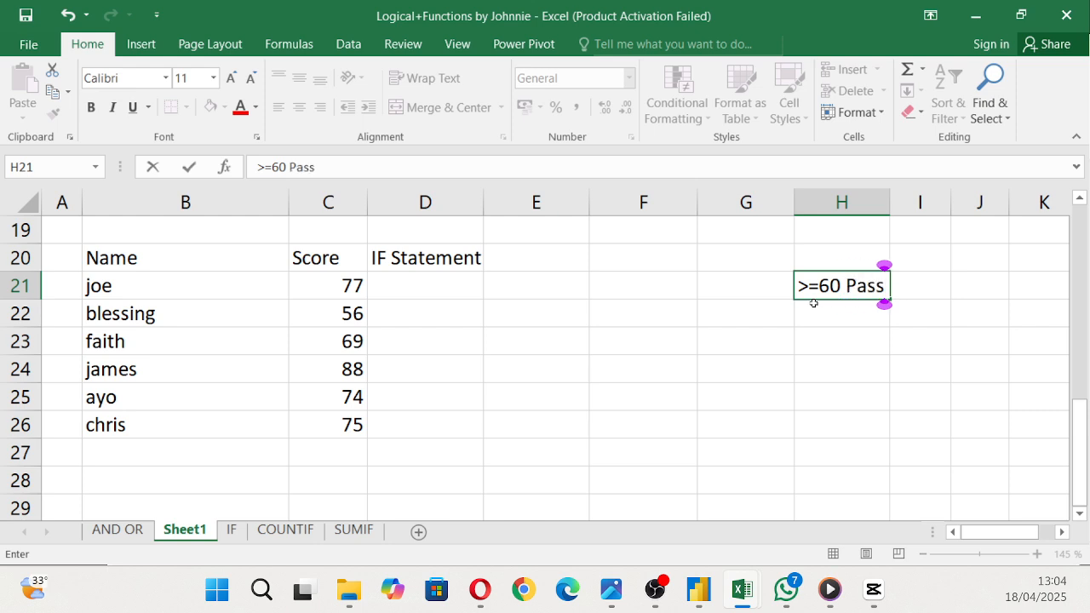
text(,Fail)
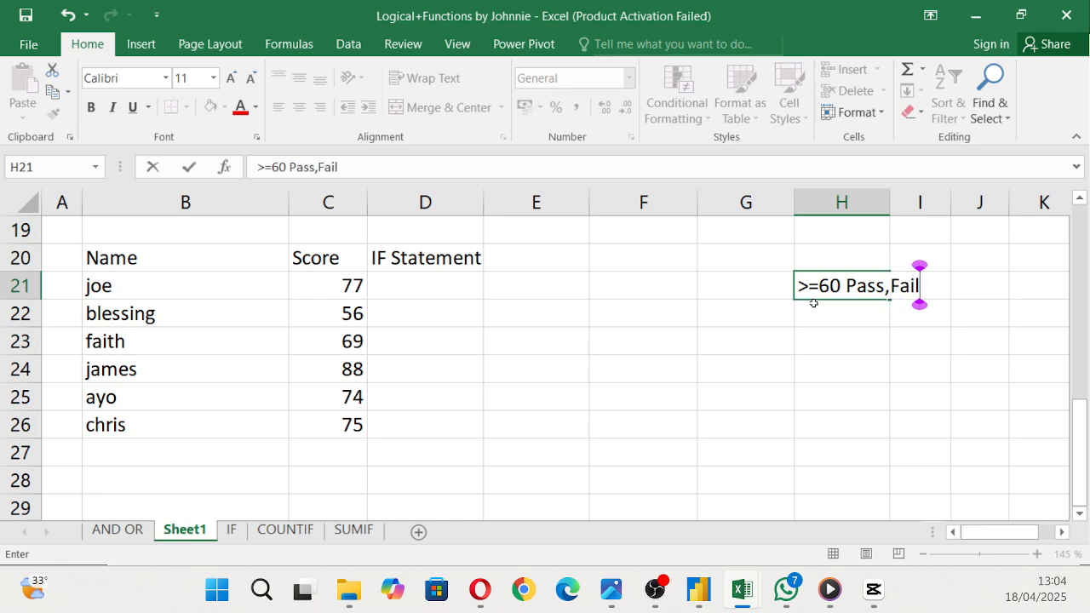
key(ctrl+Return)
click(813, 303)
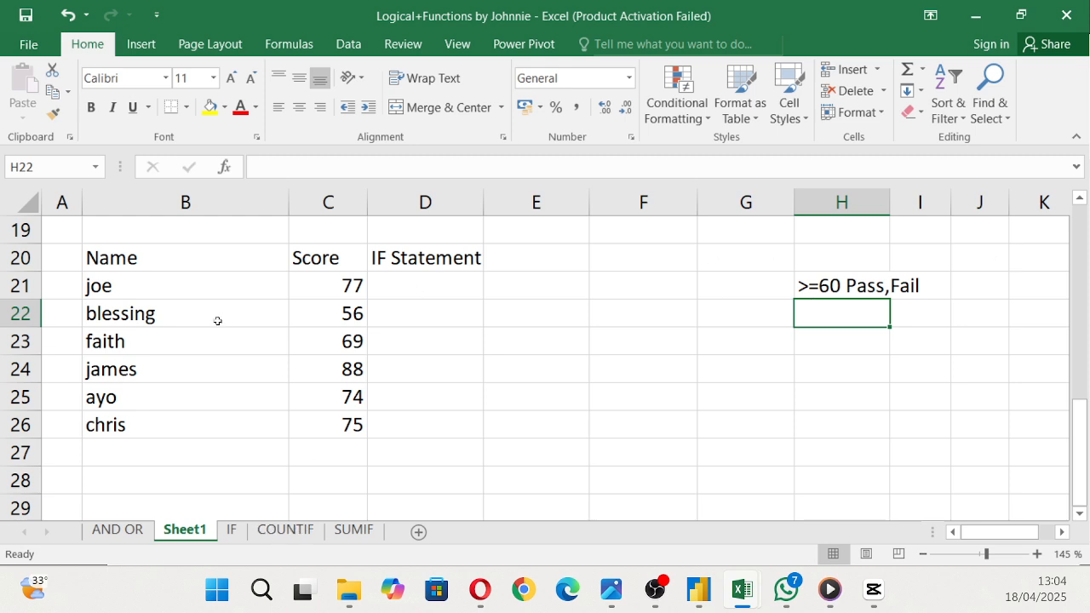
Step: Enter the formula =IF(C21>=60,"Pass","Fail") in D21 to grade the first student's score
click(430, 281)
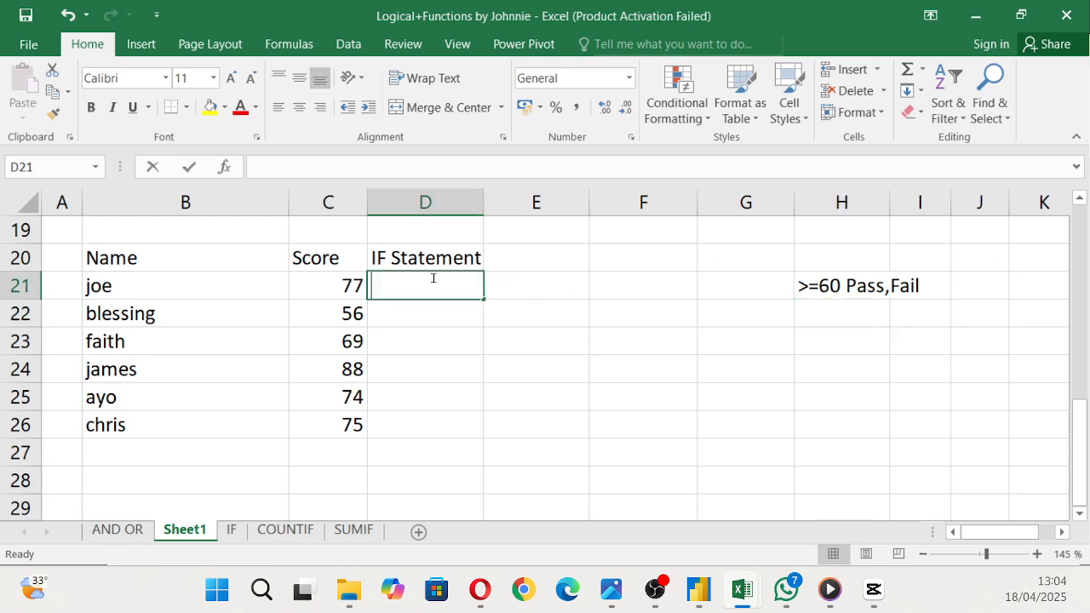
text(=if)
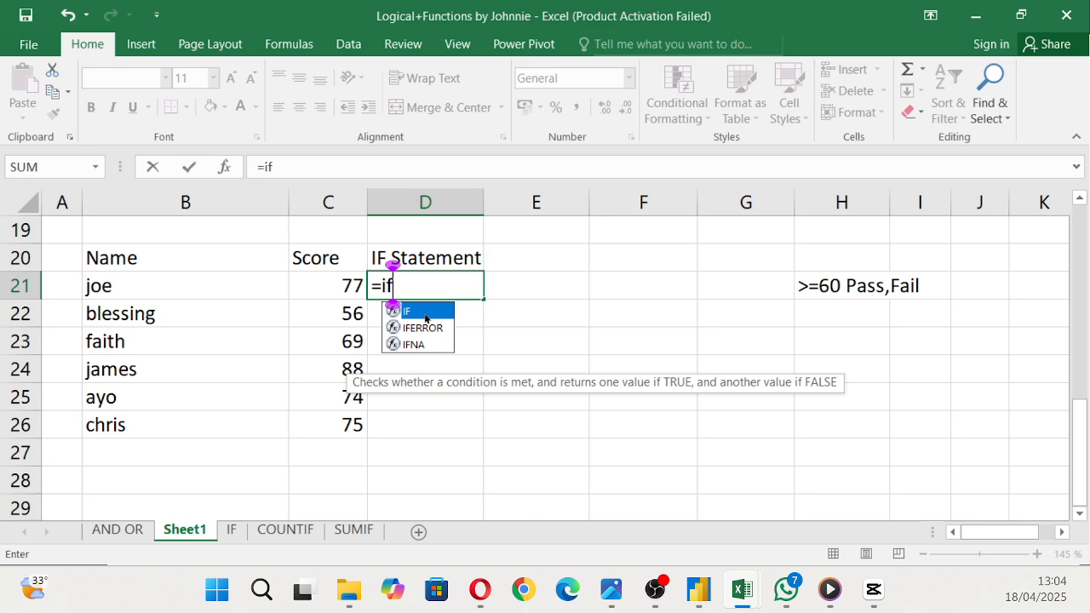
double_click(424, 313)
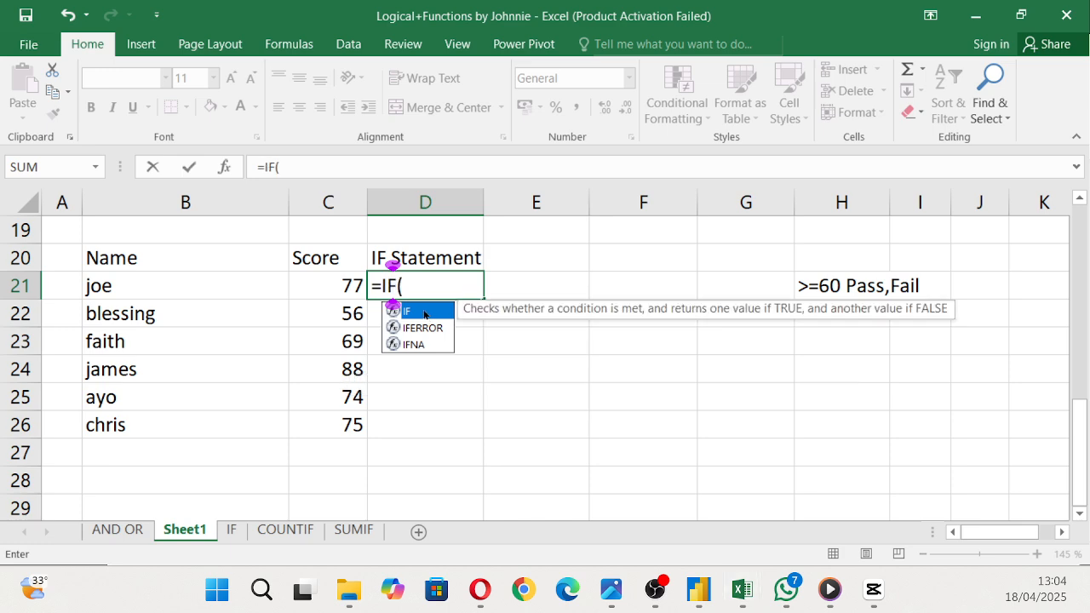
click(332, 287)
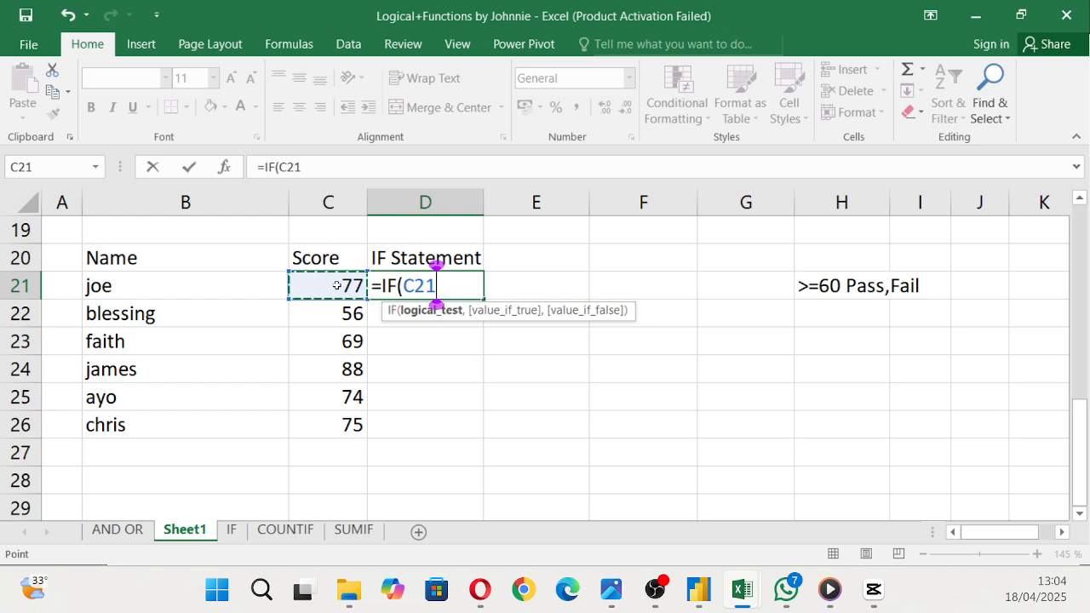
text(>=)
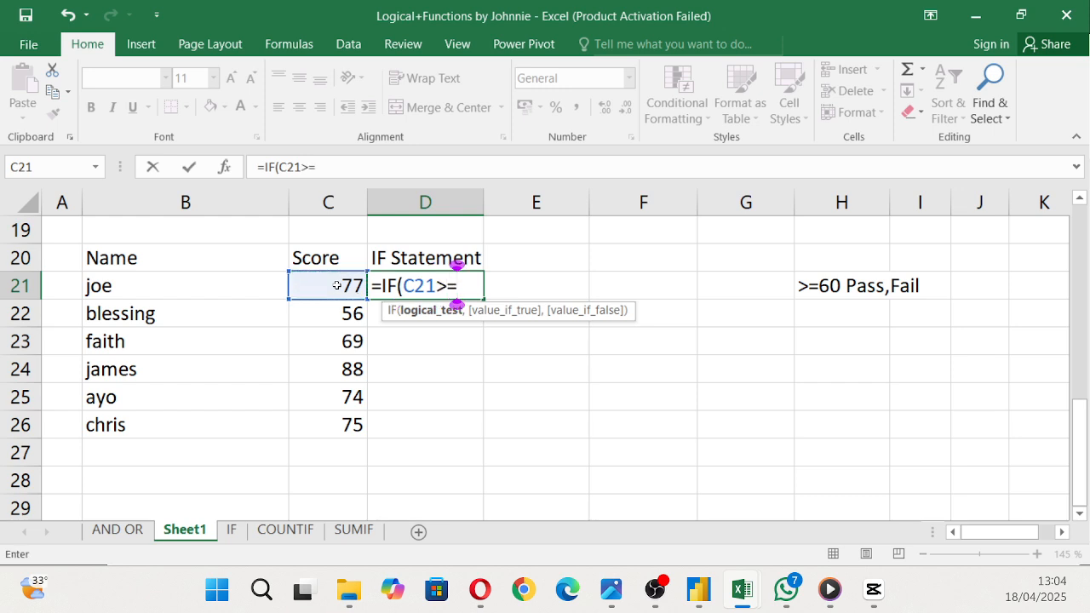
text(60,)
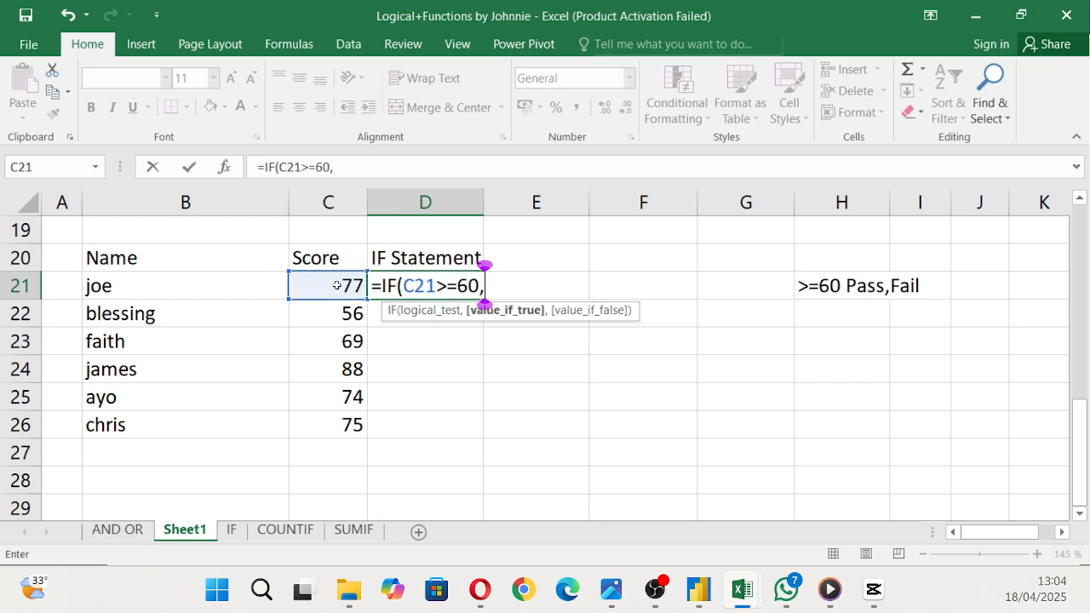
text("Pass)
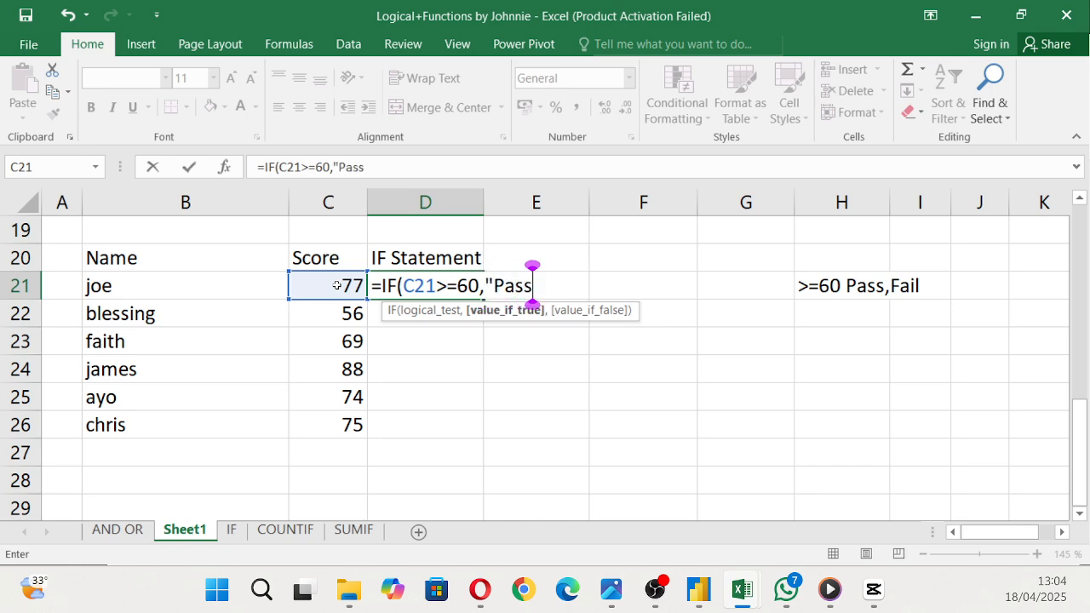
text(",")
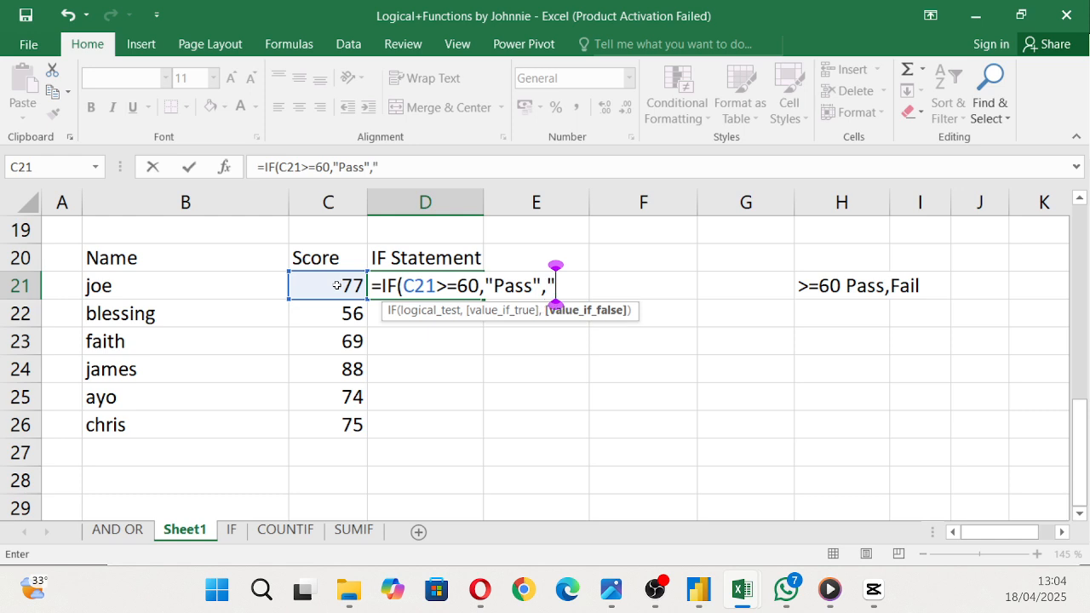
text(Fail")
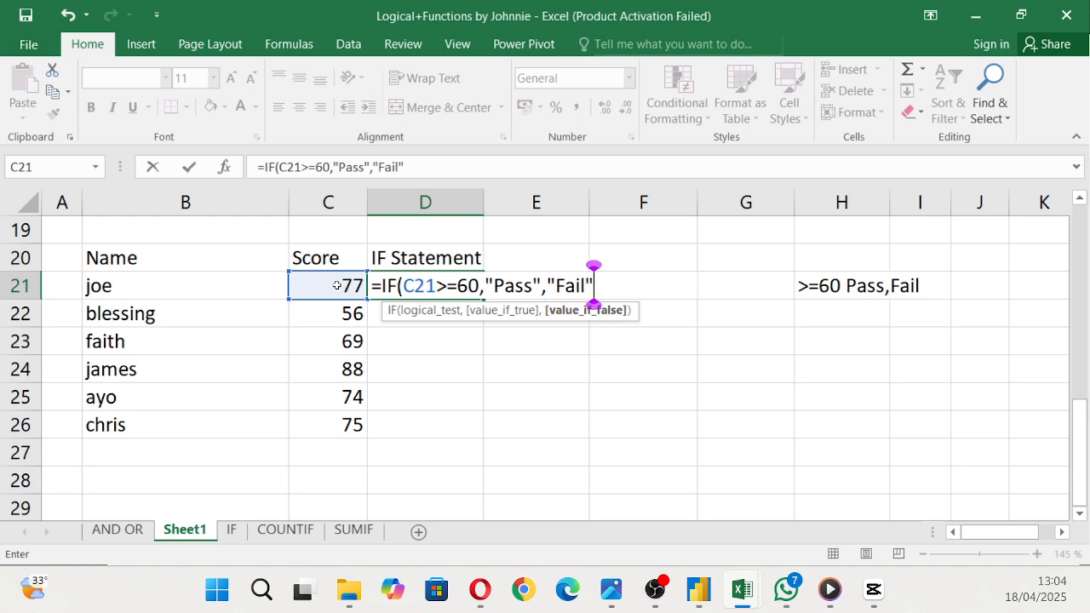
text())
key(Return)
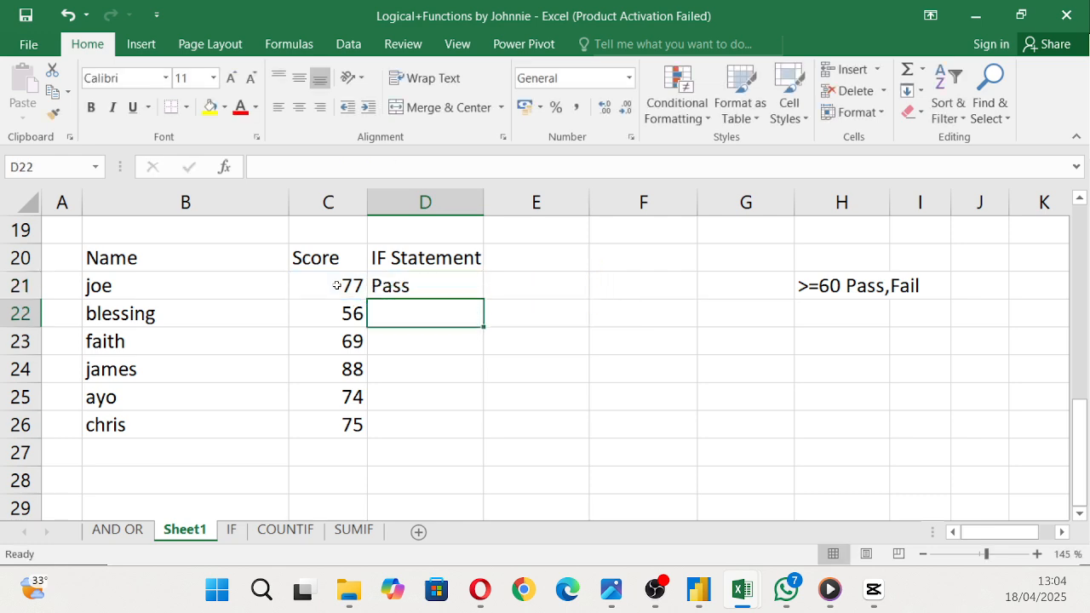
Step: Fill the IF formula from D21 down to D26 and check the copied formulas against the scores in rows 22 and 23
click(413, 275)
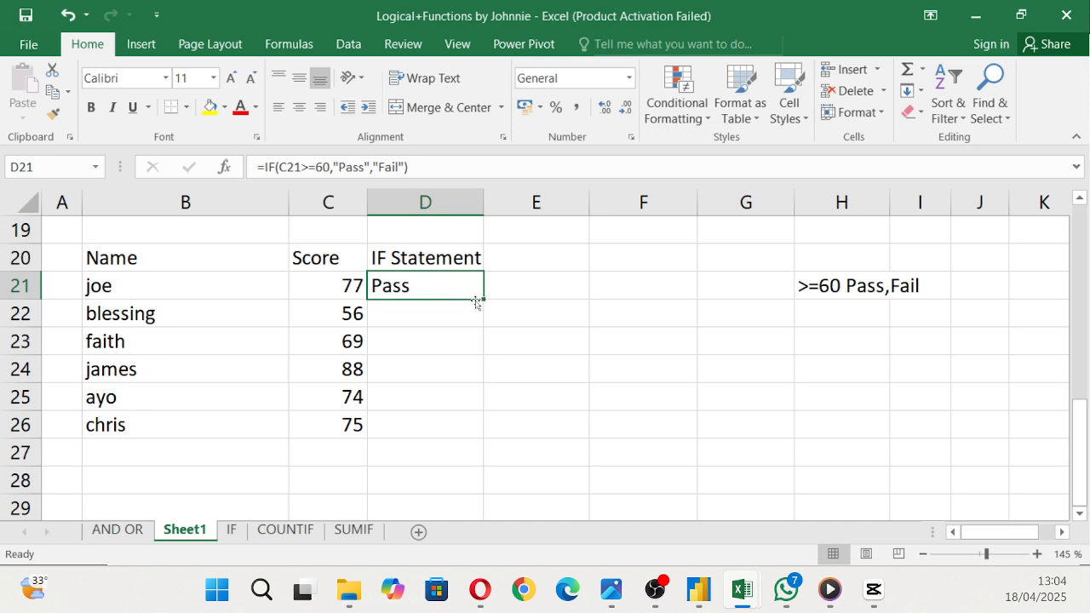
double_click(483, 297)
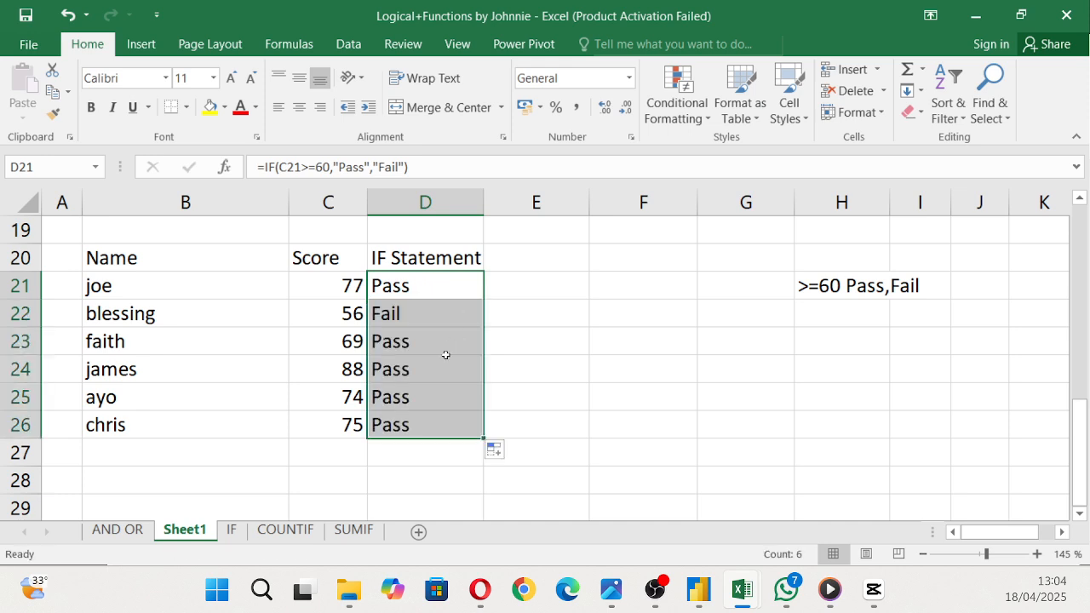
click(429, 334)
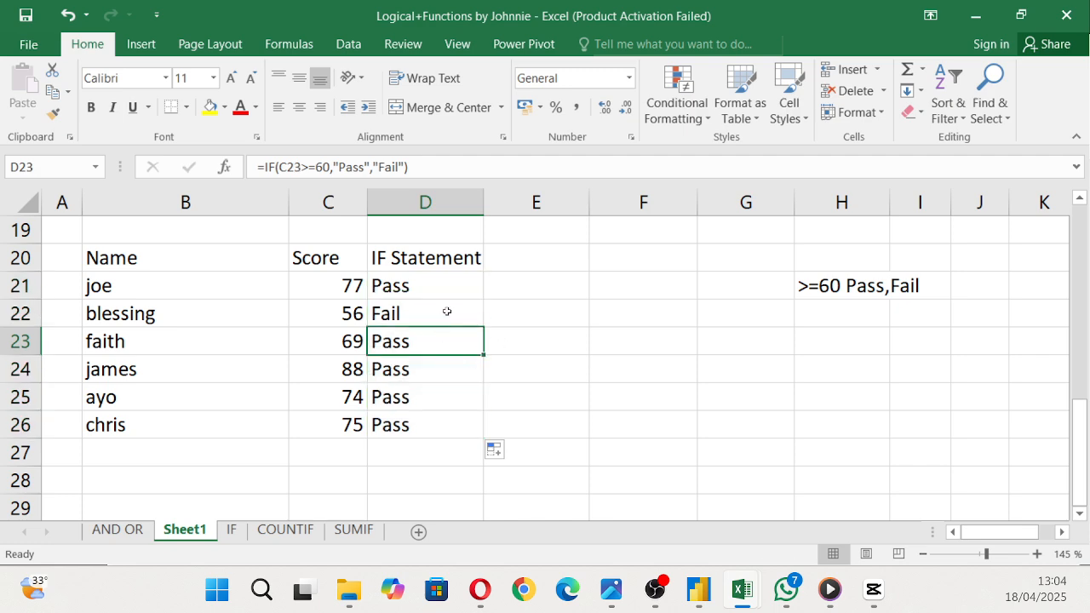
click(396, 317)
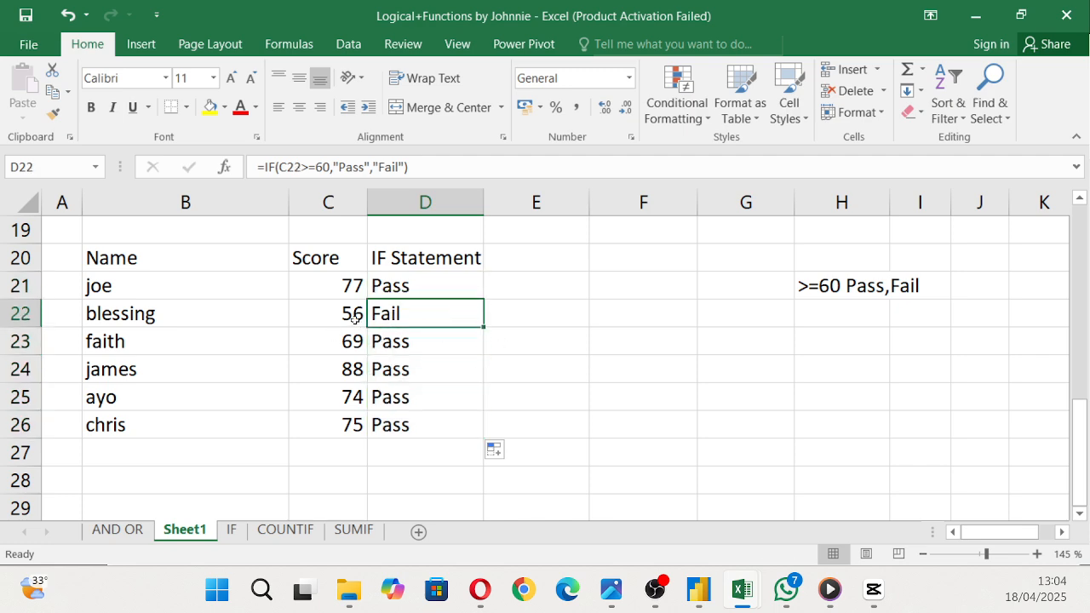
click(354, 318)
click(377, 312)
click(620, 370)
Step: Enter Nestedif as the column heading in E20, beside the IF Statement heading
click(538, 266)
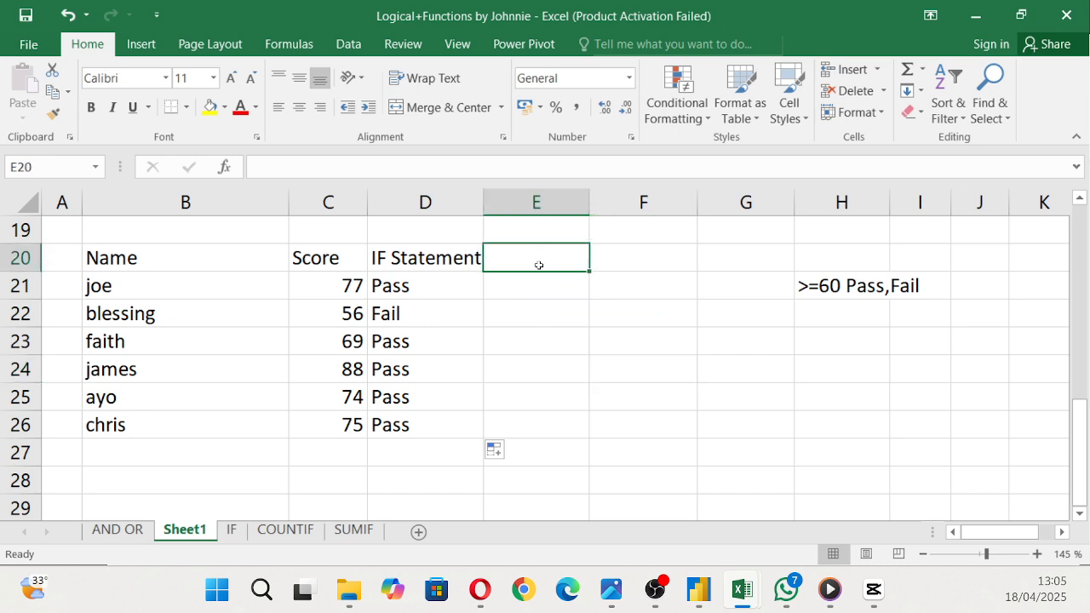
text(Nest)
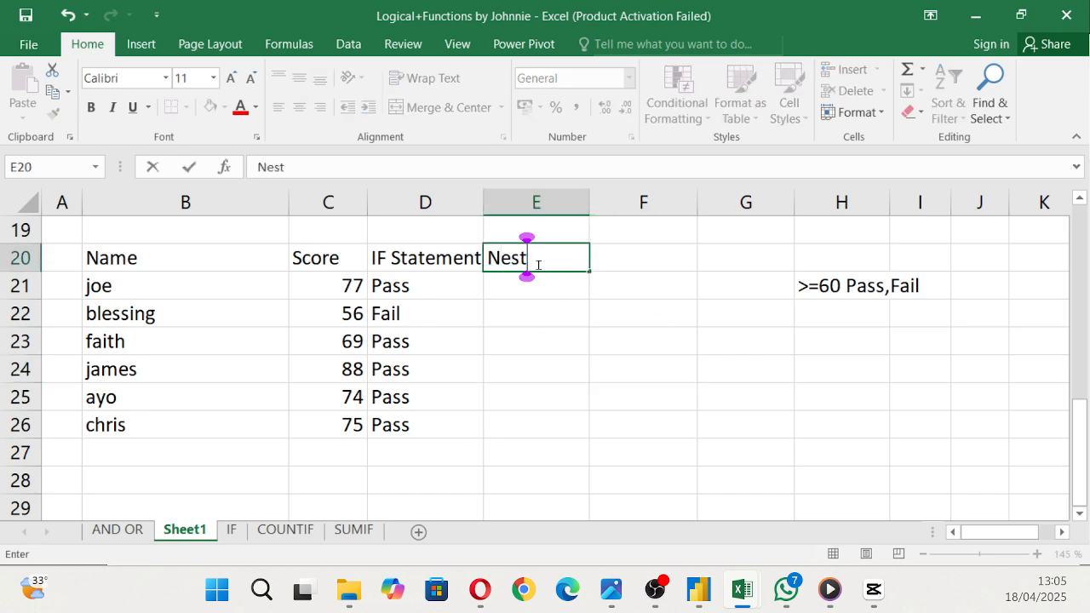
text(edif)
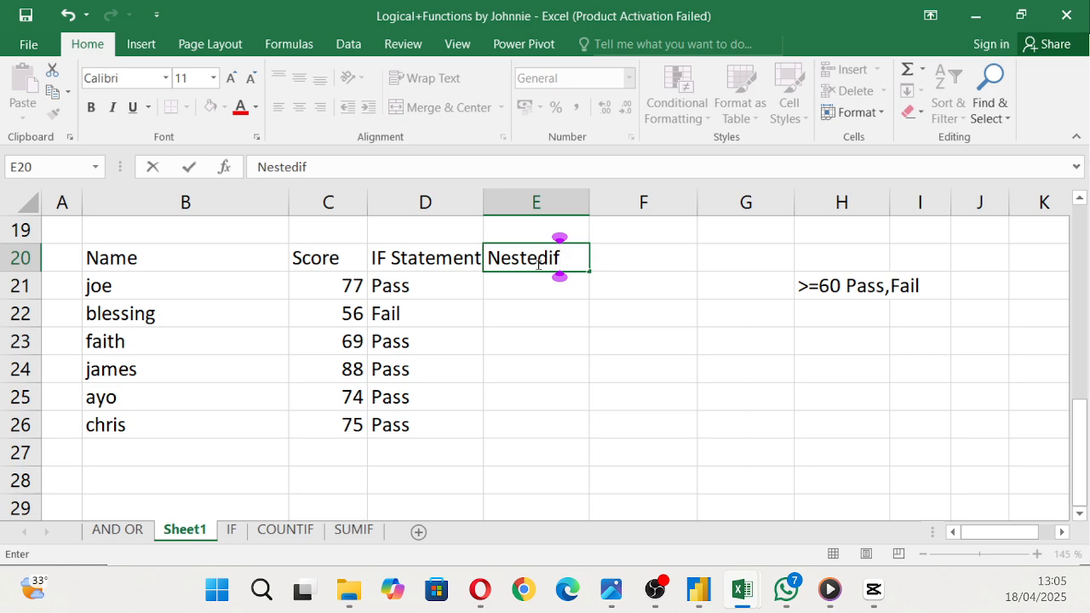
click(861, 434)
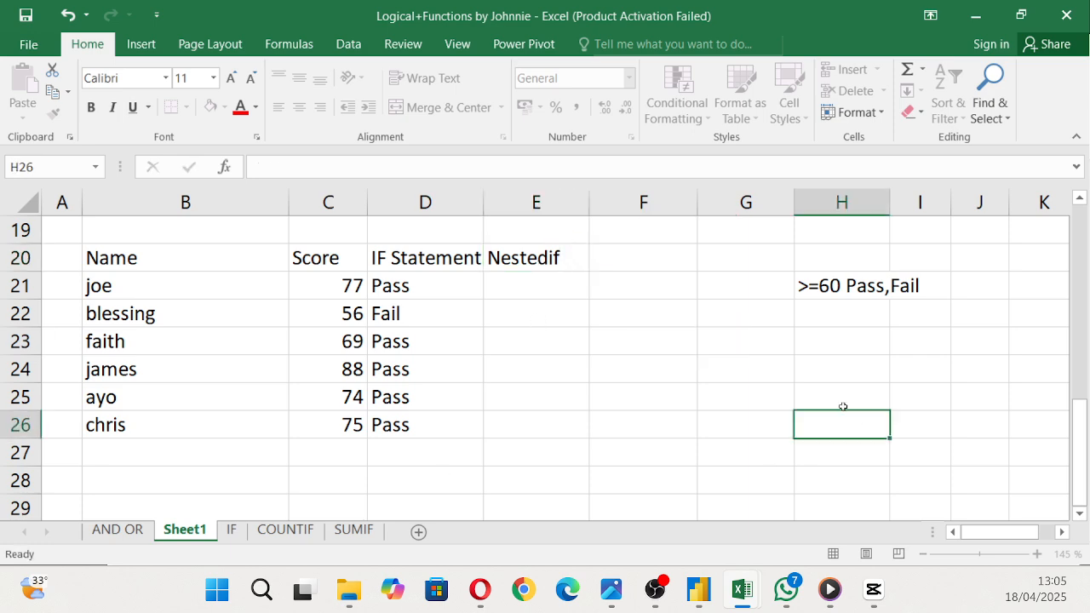
Step: Note the first nested grading criterion >=50,F in H23, below the Pass/Fail criterion
click(823, 333)
text(>=)
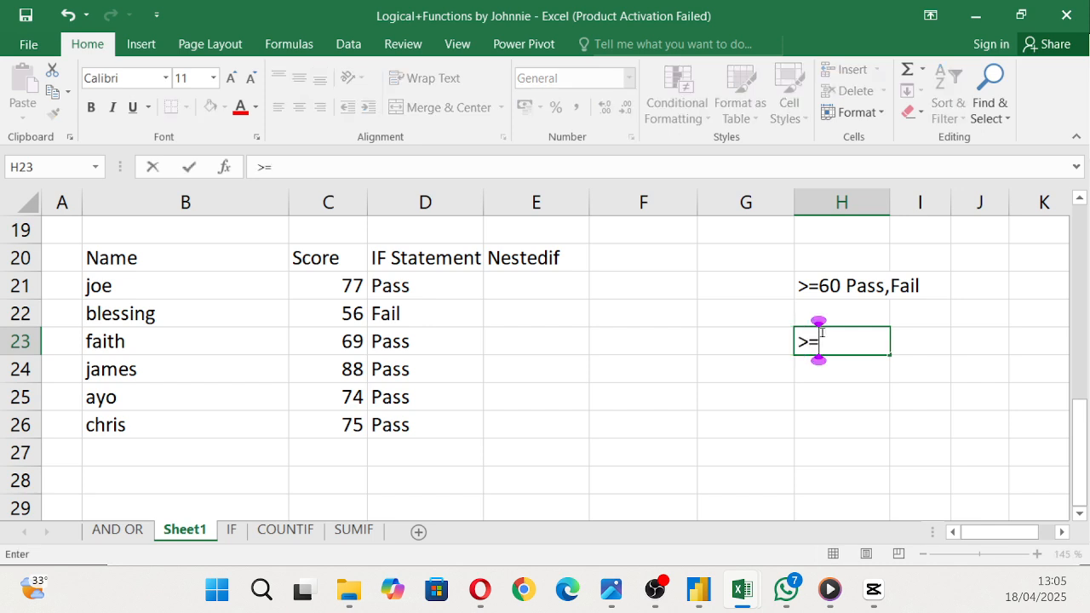
text(50)
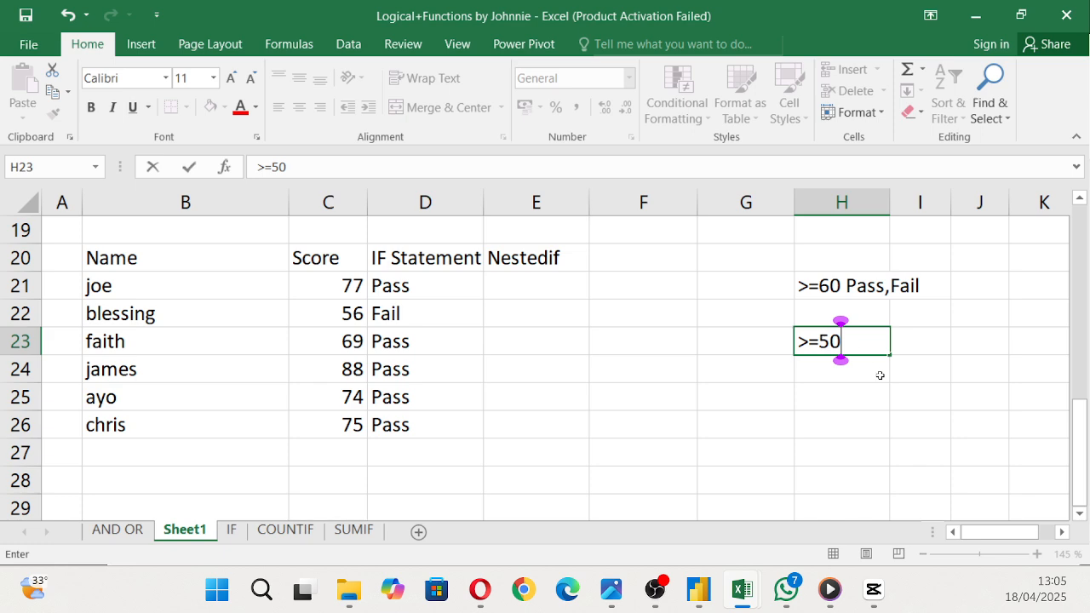
text(,F)
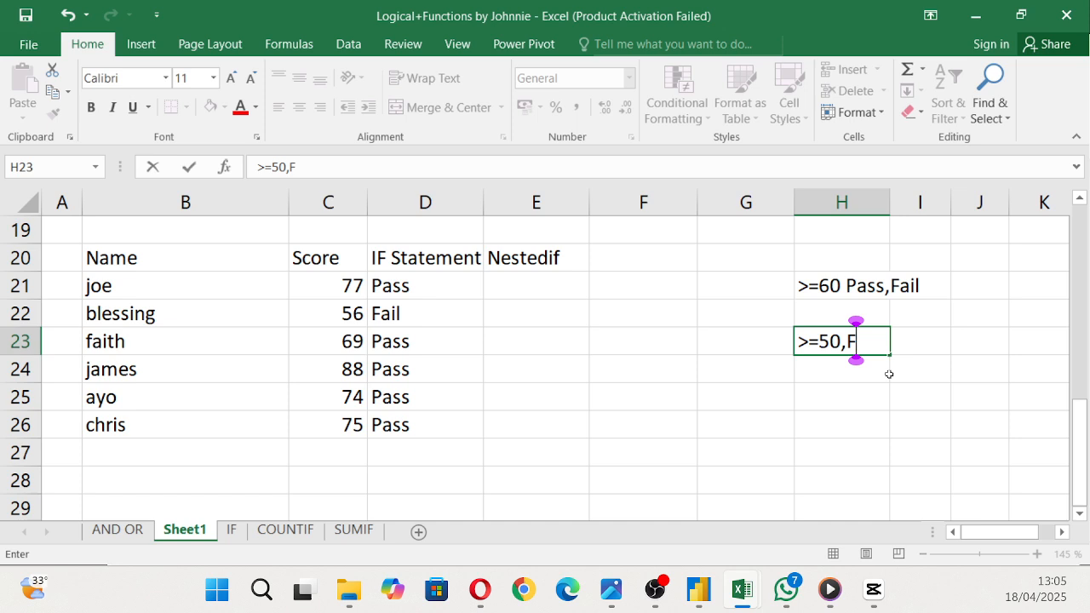
click(829, 387)
Step: Add the grading criterion >=60,"C" in H24
click(840, 372)
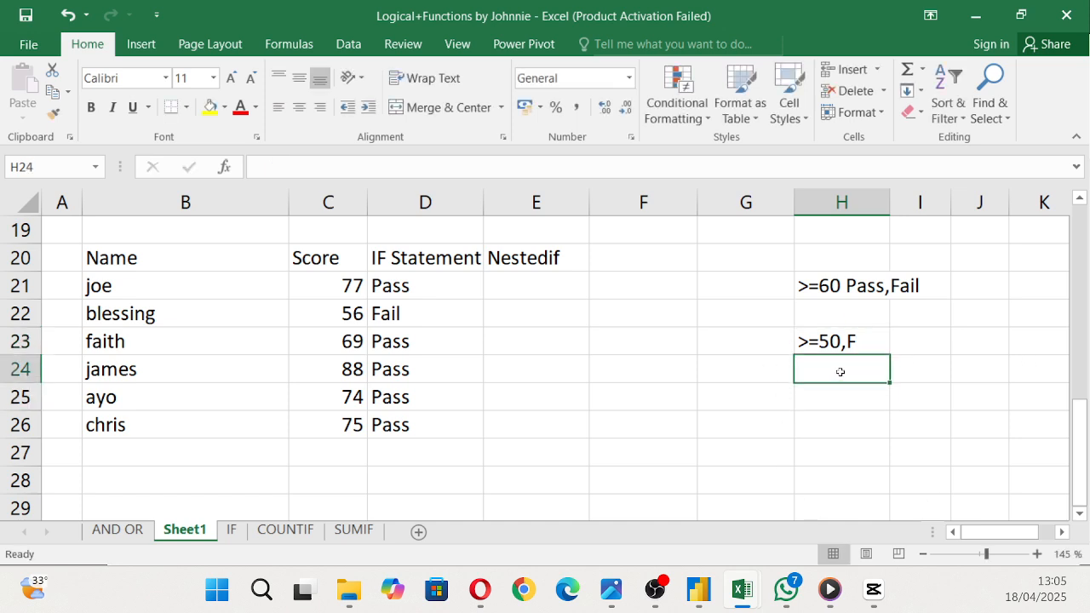
text(>=)
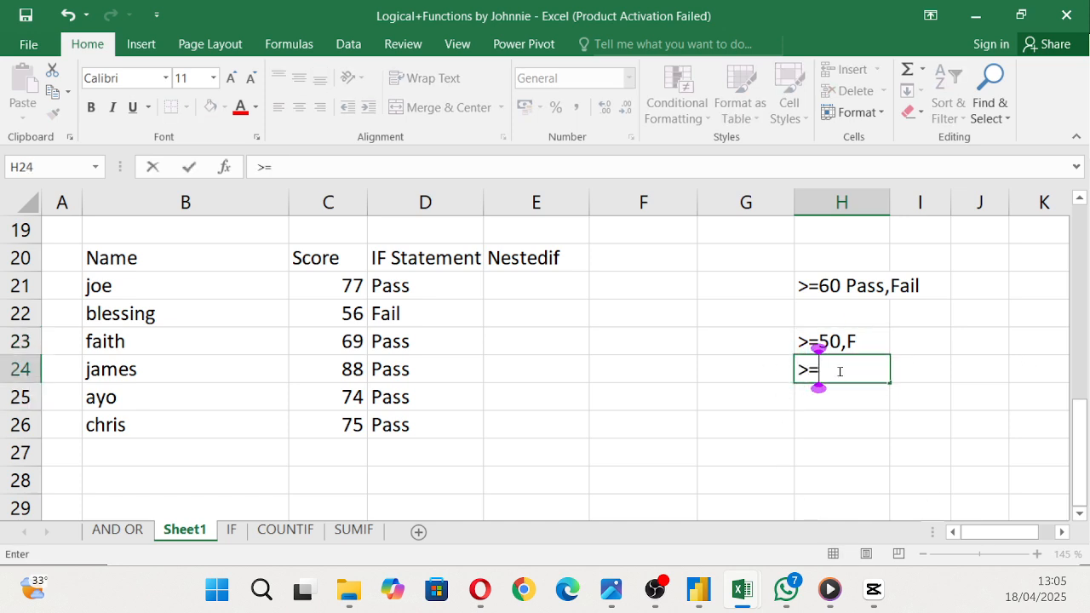
text(60)
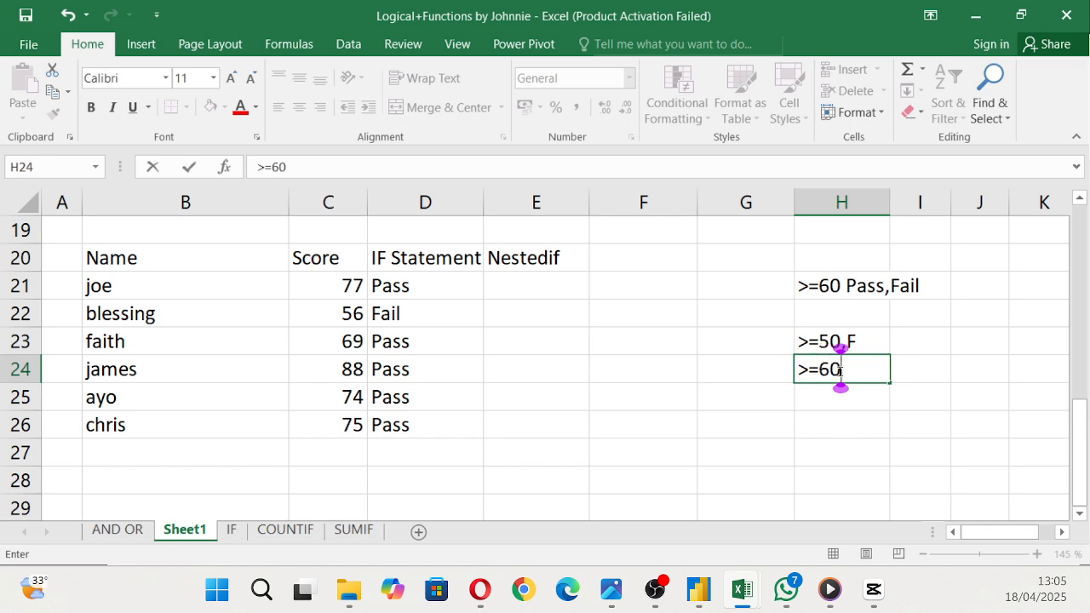
text(,")
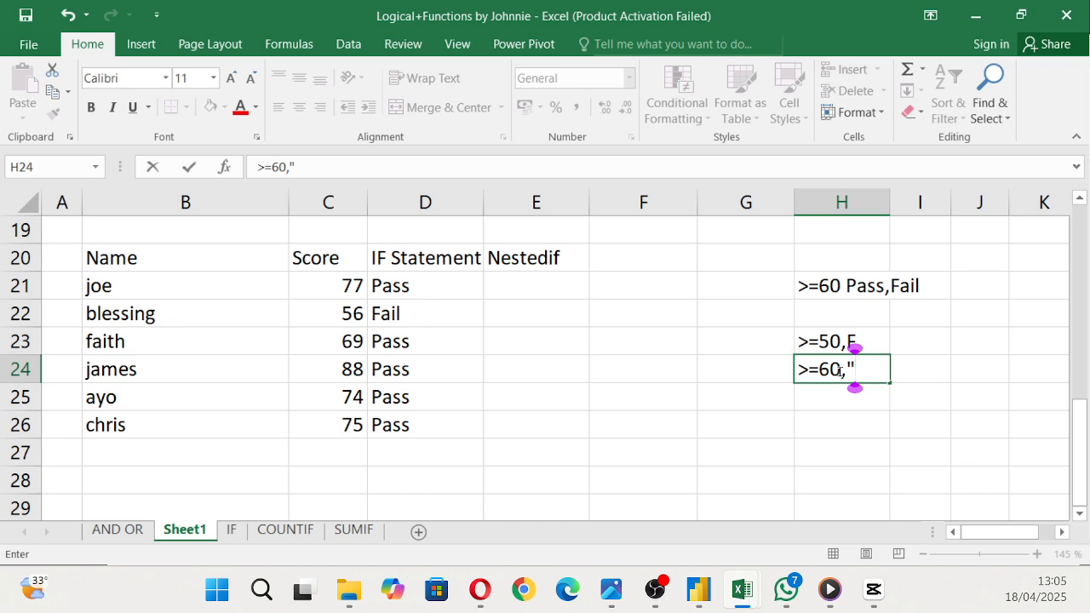
text(C")
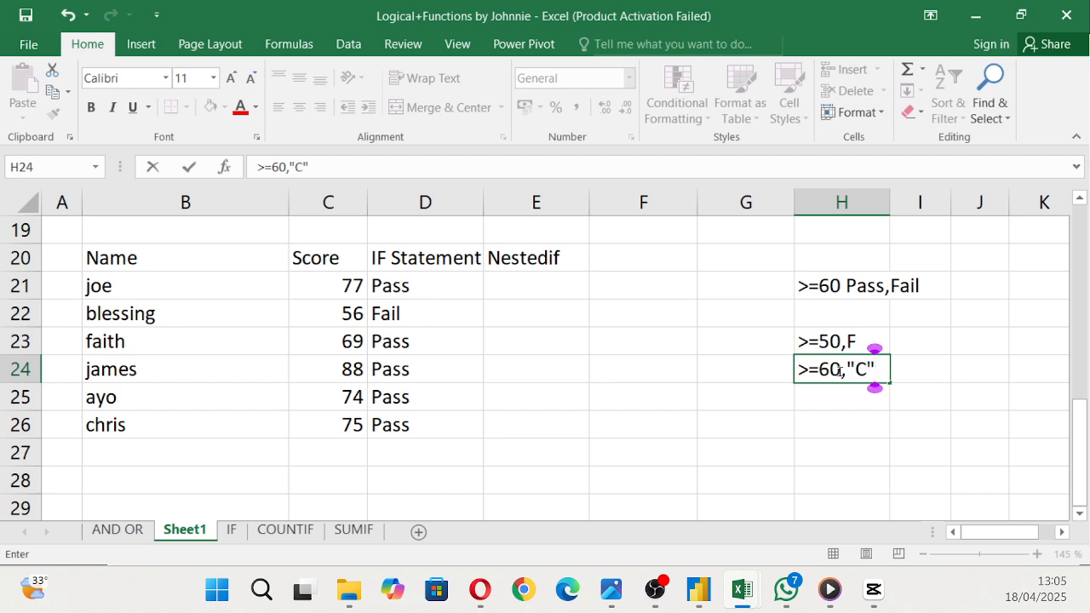
Step: Add the grading criterion >=70,"B" in H25
click(858, 395)
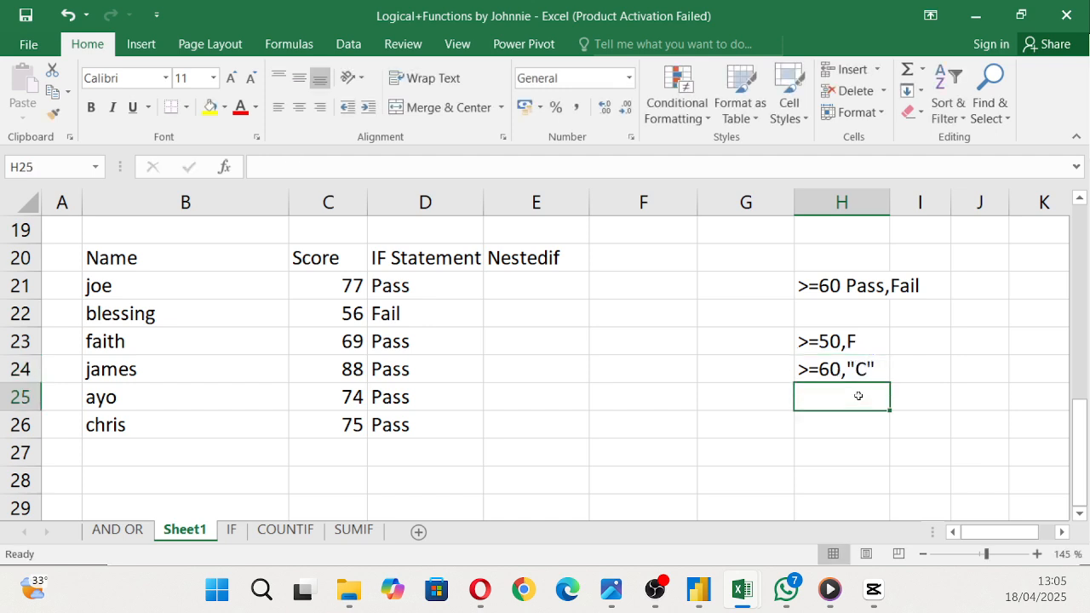
text(>)
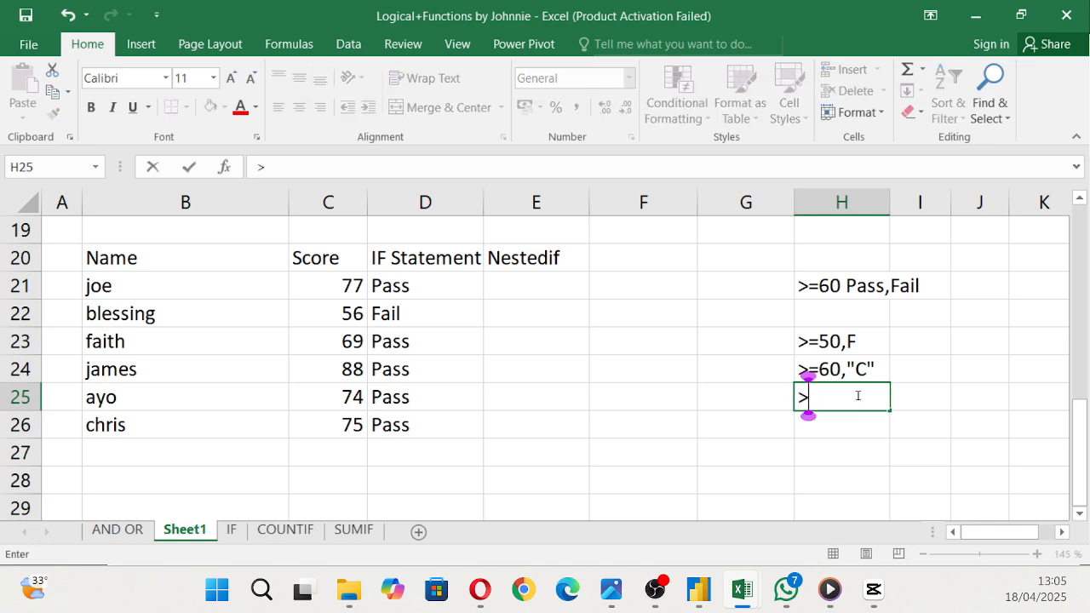
text(=)
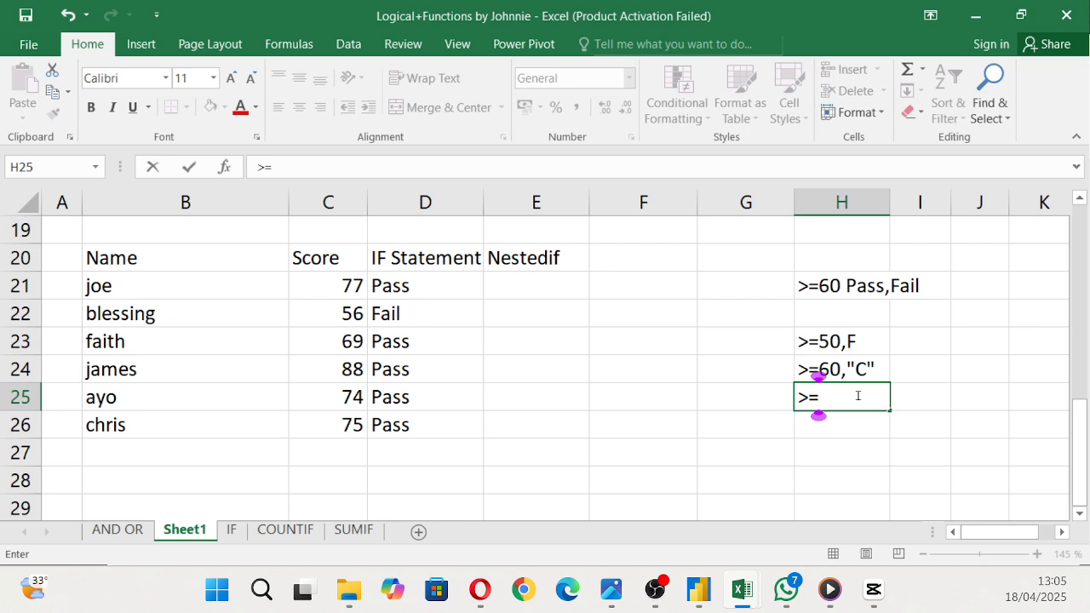
text(70,)
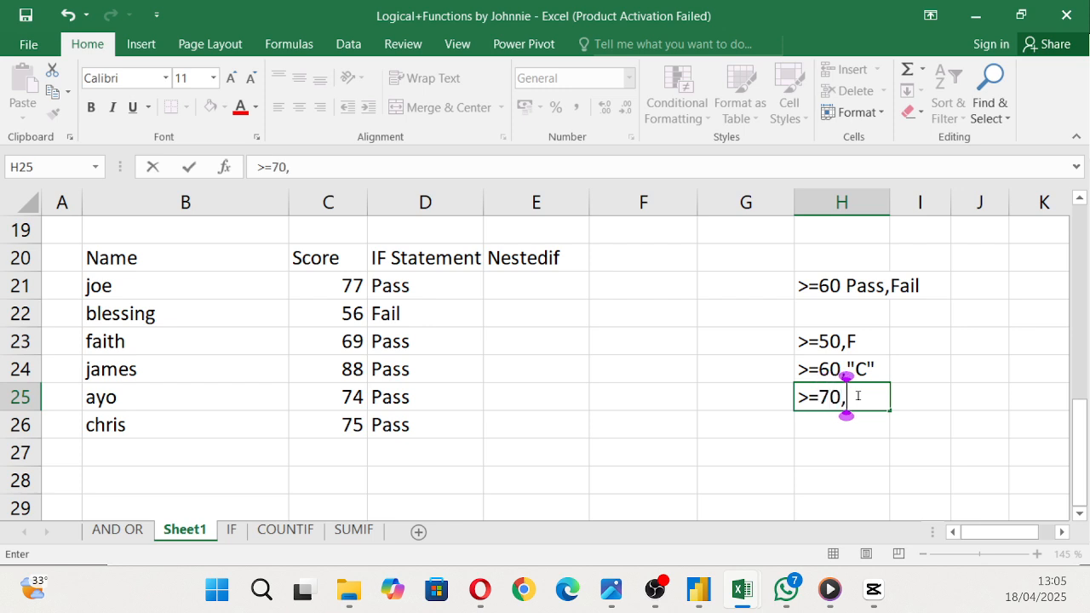
text("B)
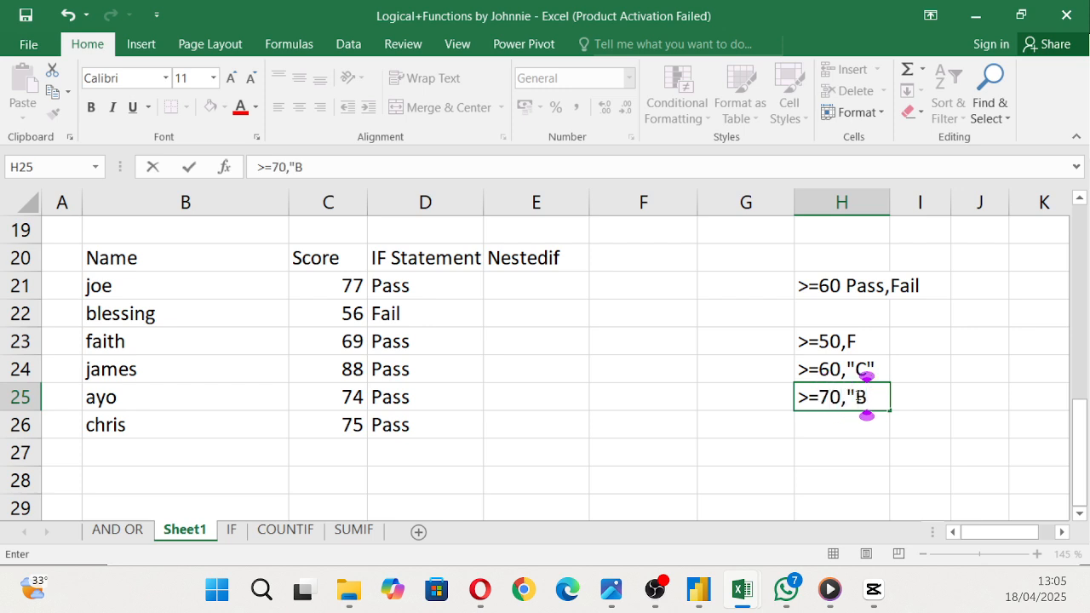
text(")
Step: Add the grading criterion >=80,"A" in H26, and select E21 under the Nestedif heading
click(825, 415)
text(>)
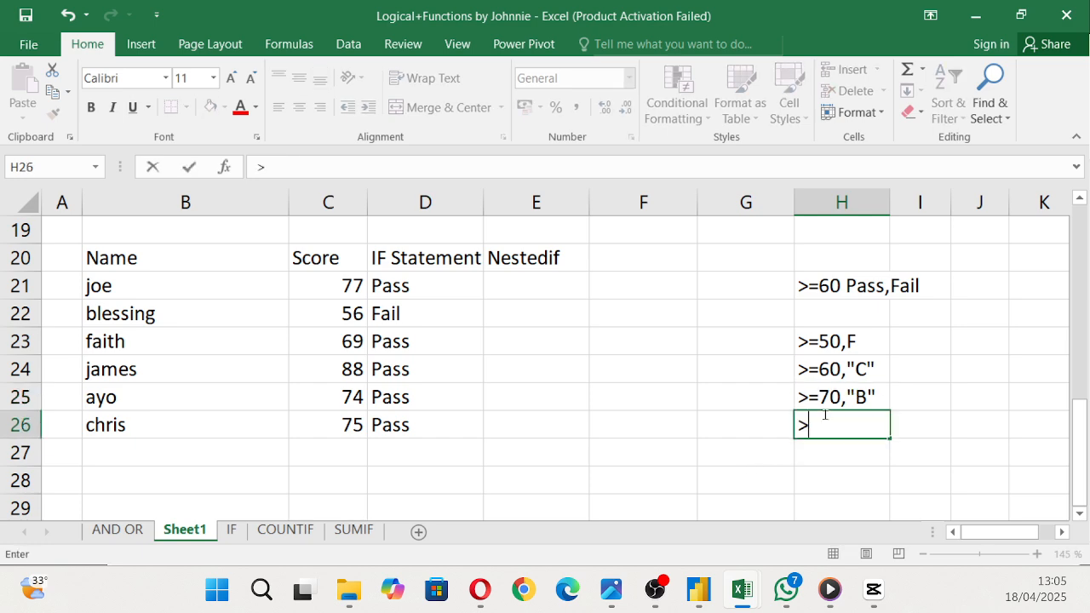
text(=80)
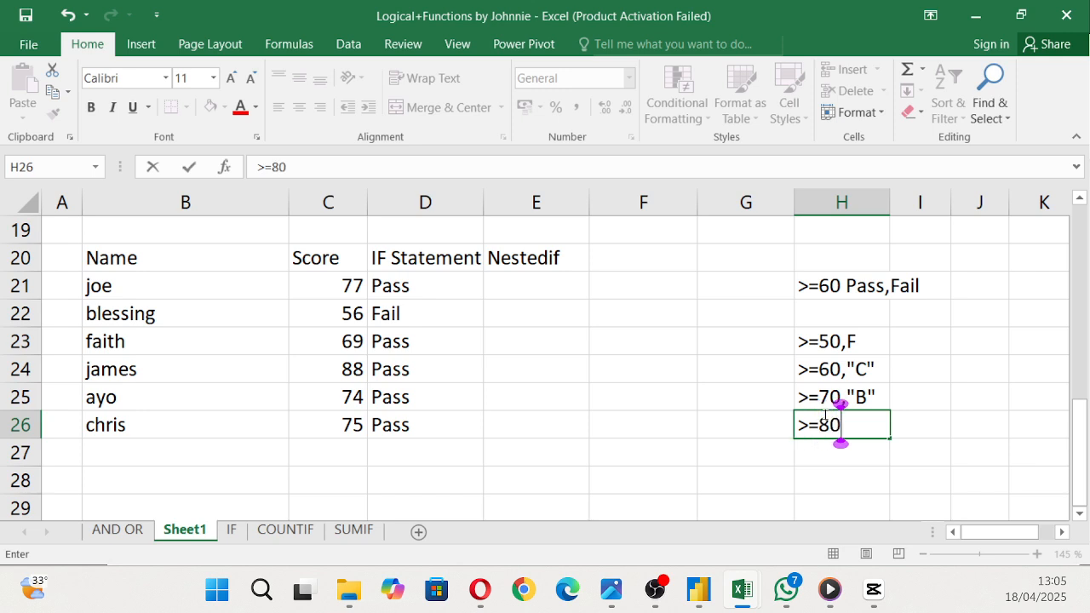
text(,"A")
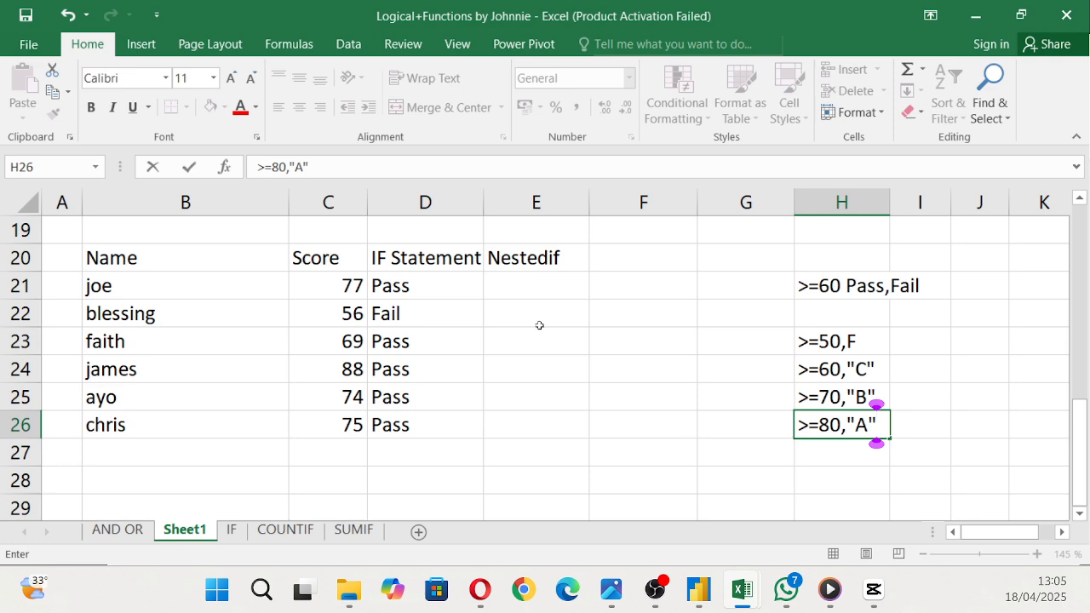
click(577, 511)
click(539, 278)
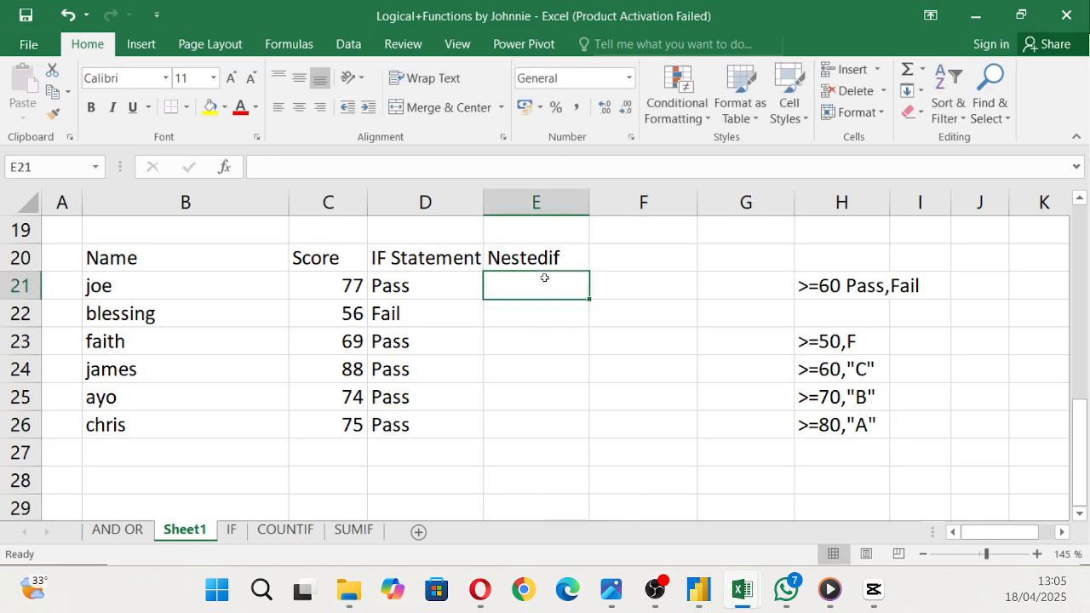
Step: Start an IF formula in E21 that tests C21>=50 and returns "F" when true, leaving the false argument open
text(=if)
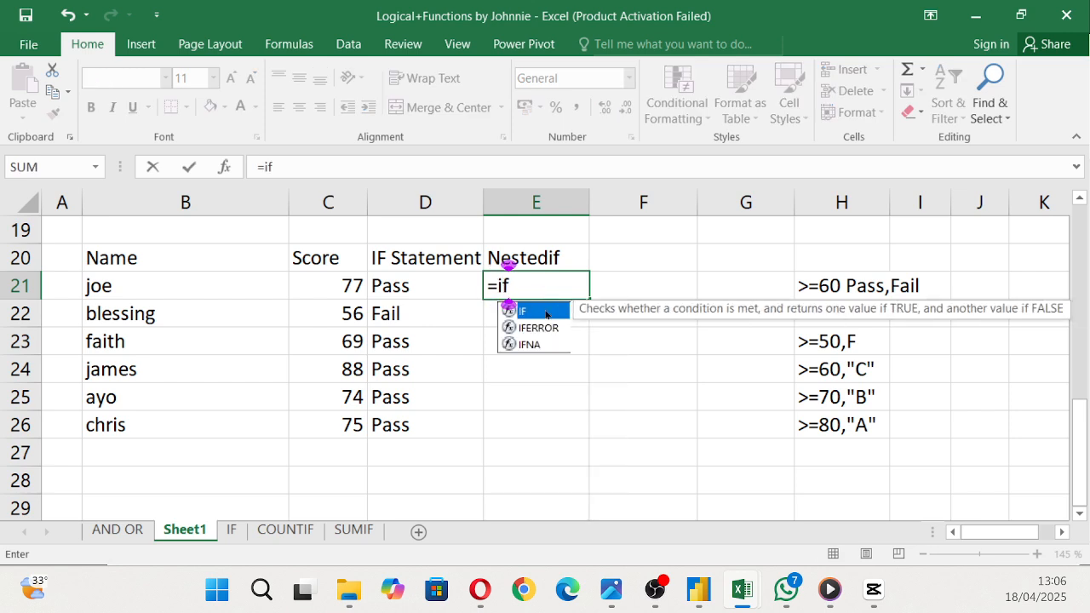
key(Tab)
click(321, 285)
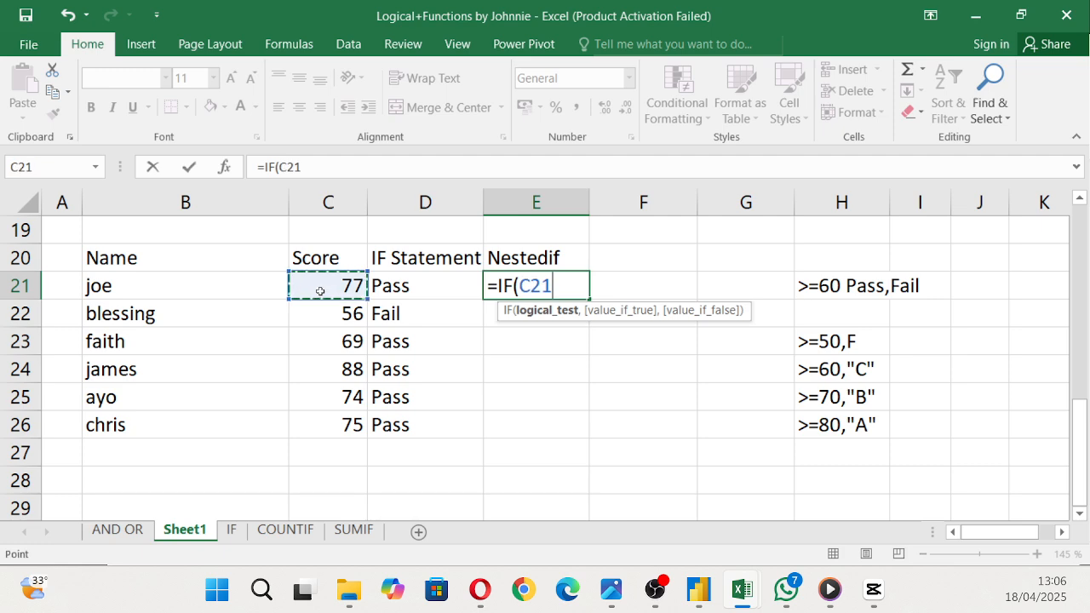
text(>-)
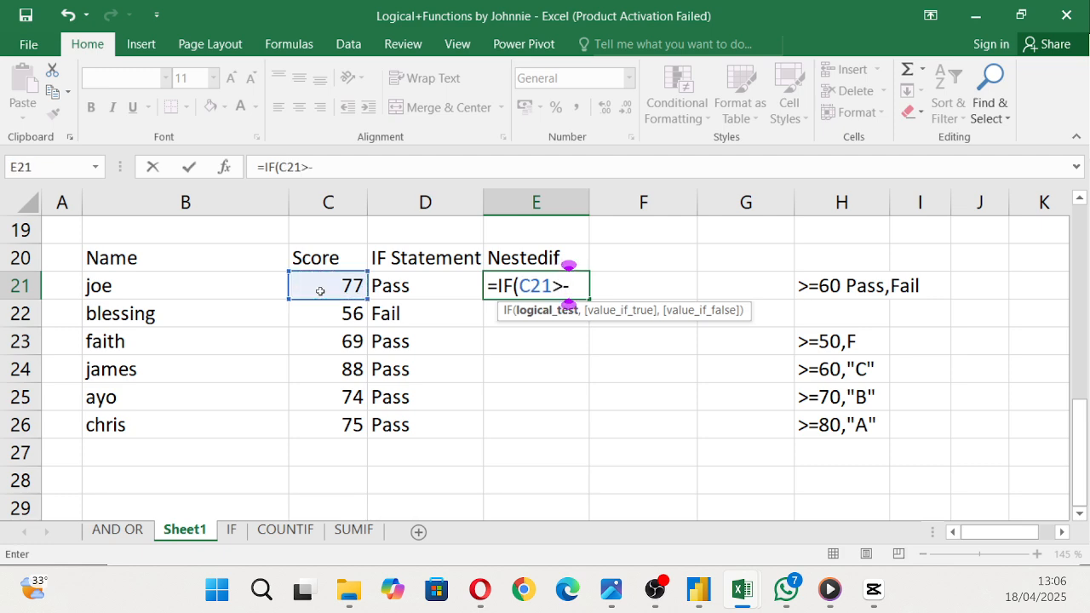
key(BackSpace)
text(=50,")
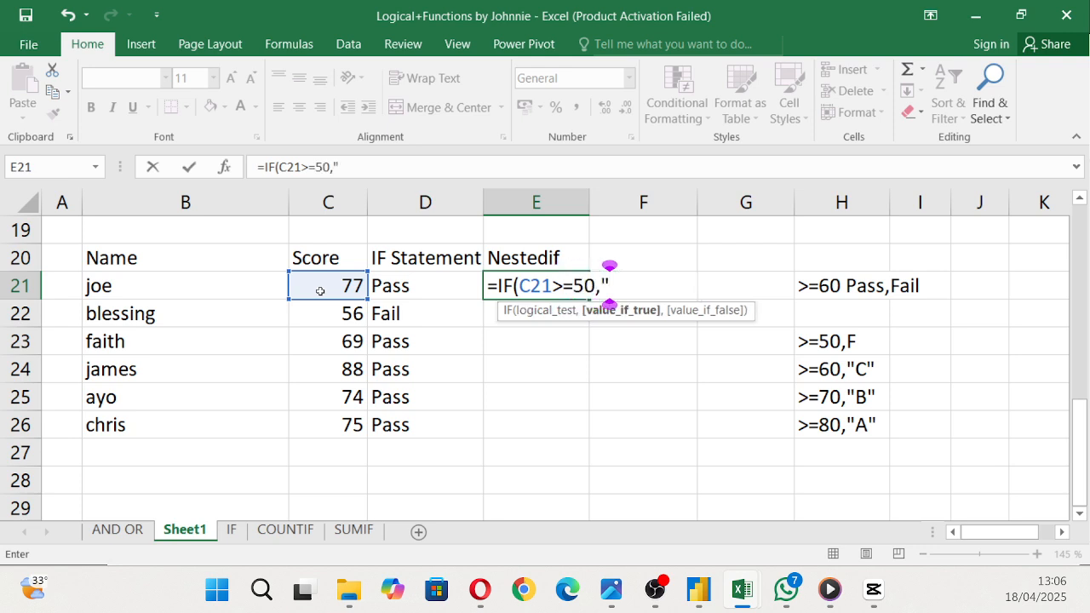
text(F",)
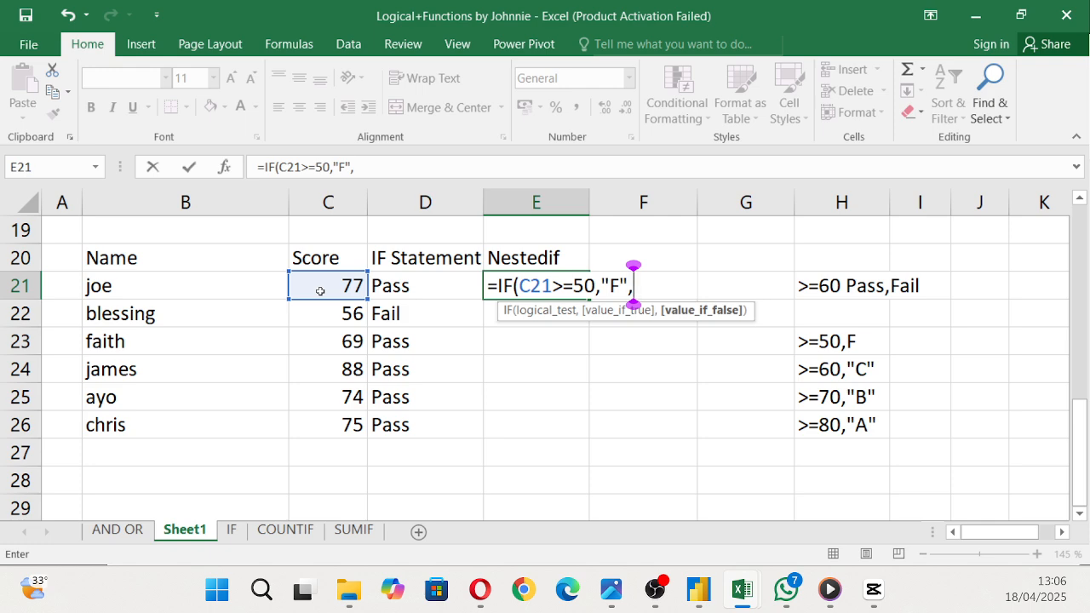
Step: Remove the "F" result and the 50 threshold from the IF formula in E21, keeping the C21>= comparison
key(BackSpace)
key(BackSpace)
key(BackSpace)
key(BackSpace)
key(BackSpace)
key(BackSpace)
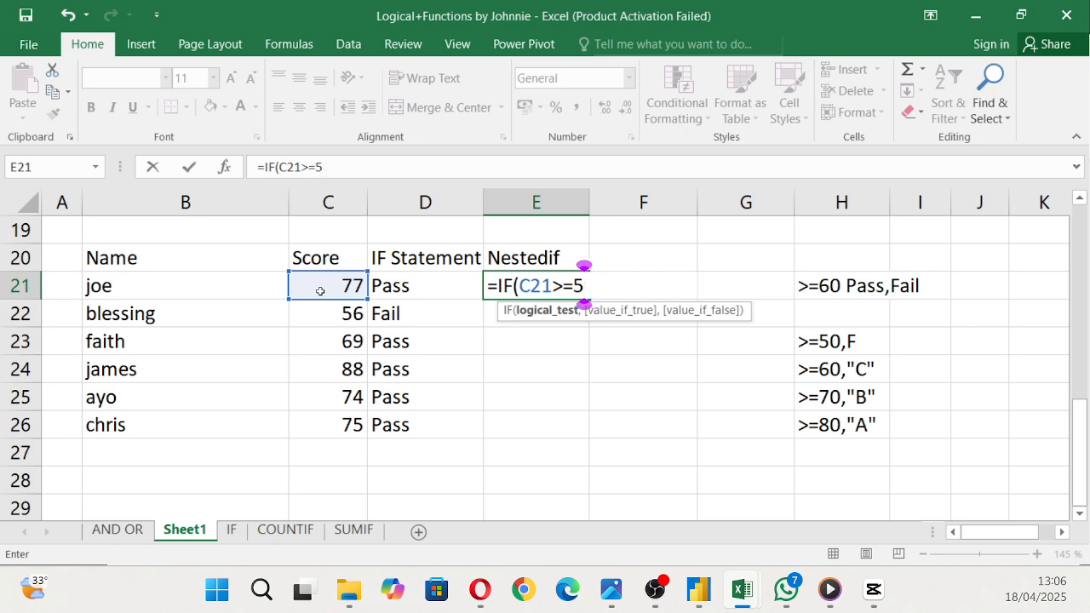
Step: Set the first IF condition in E21 to C21>=80 with "A" as the value if true
key(BackSpace)
text(80)
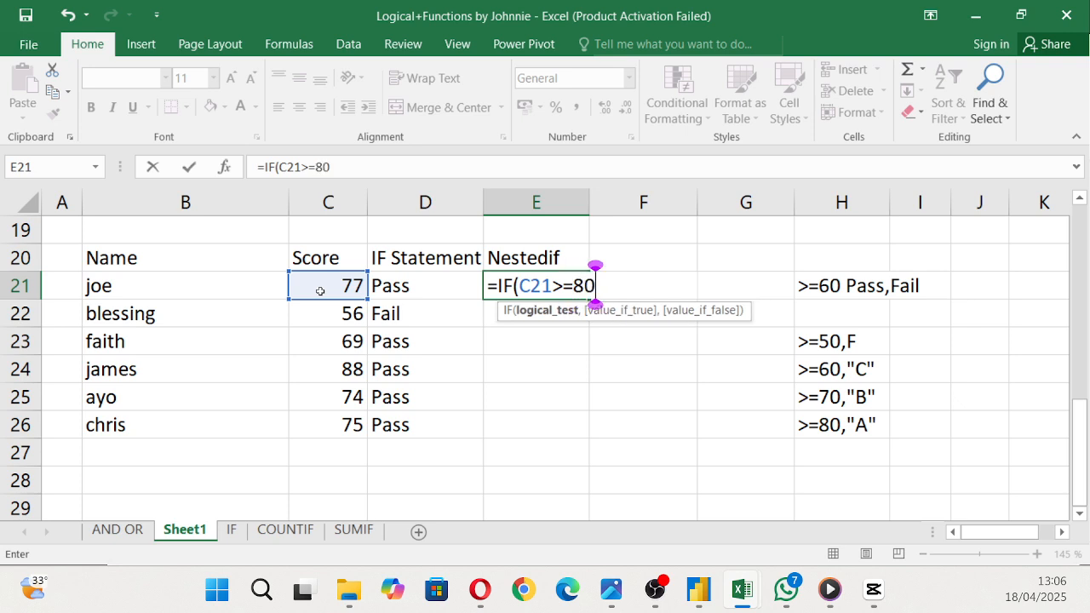
text(,"A)
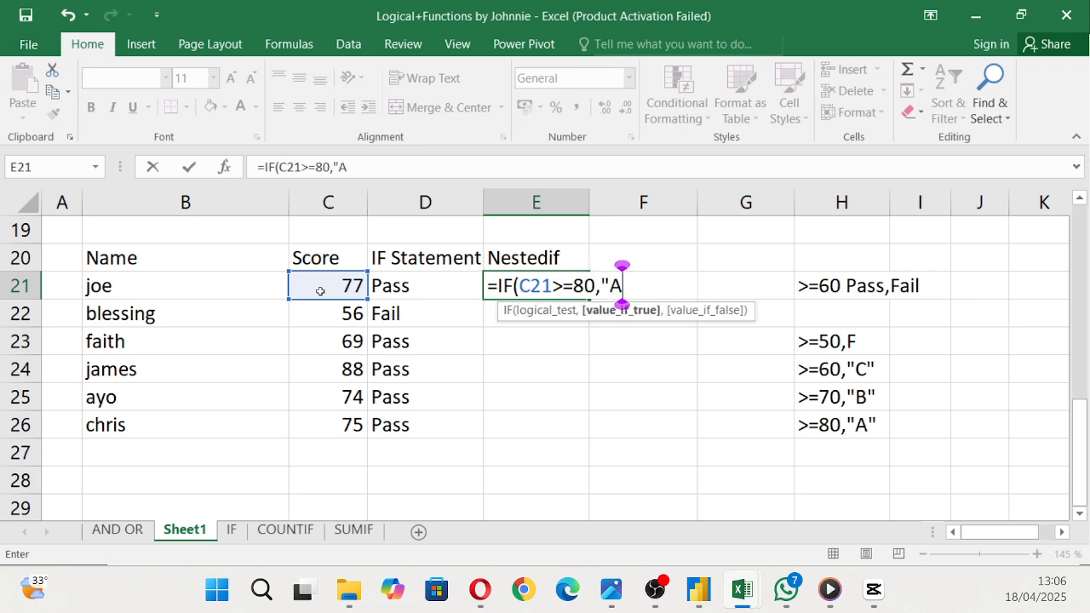
text(",")
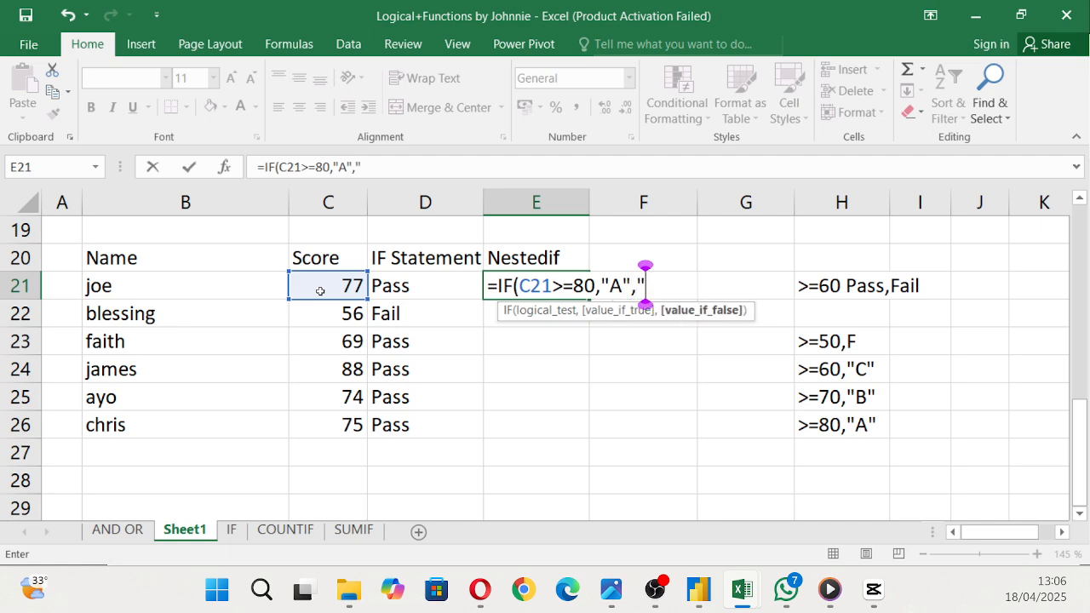
Step: Nest a second IF in the E21 formula as the value if false, returning "B" when C21>=70
key(BackSpace)
text(if)
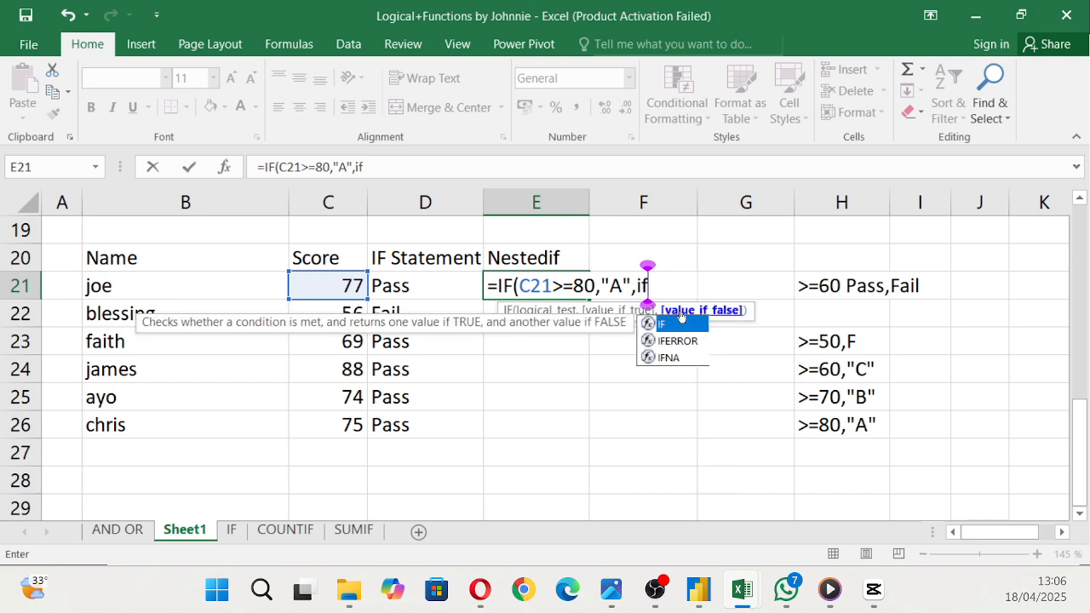
click(682, 331)
double_click(682, 331)
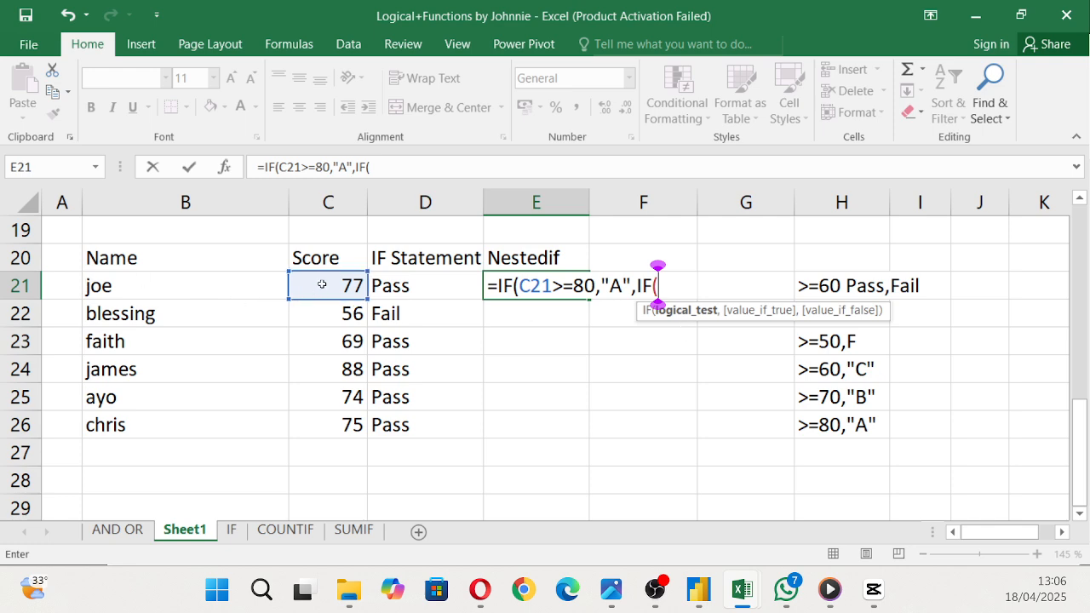
click(349, 288)
text(>=)
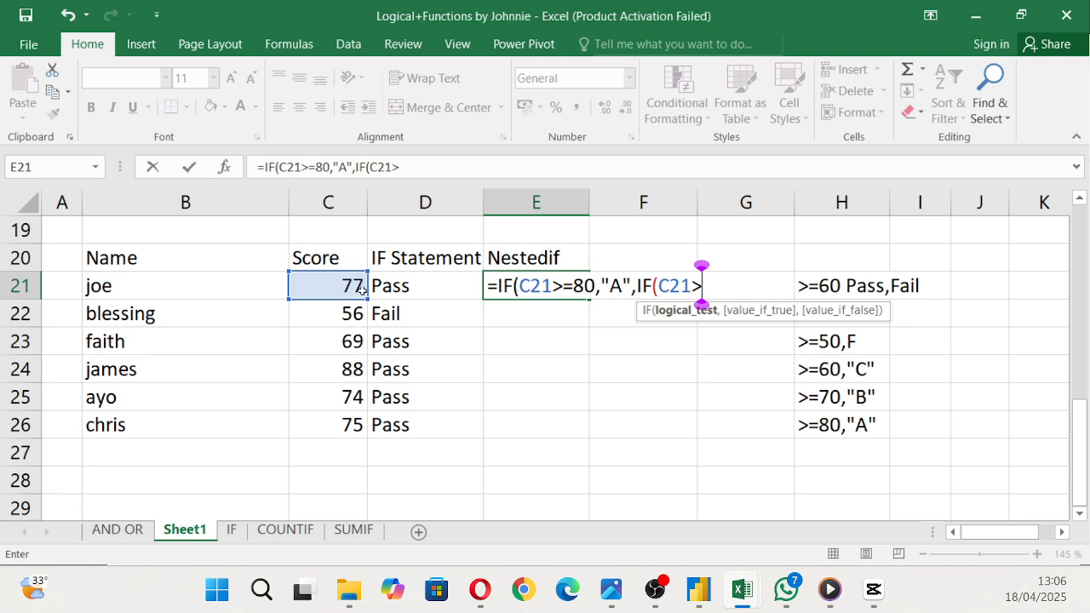
text(60)
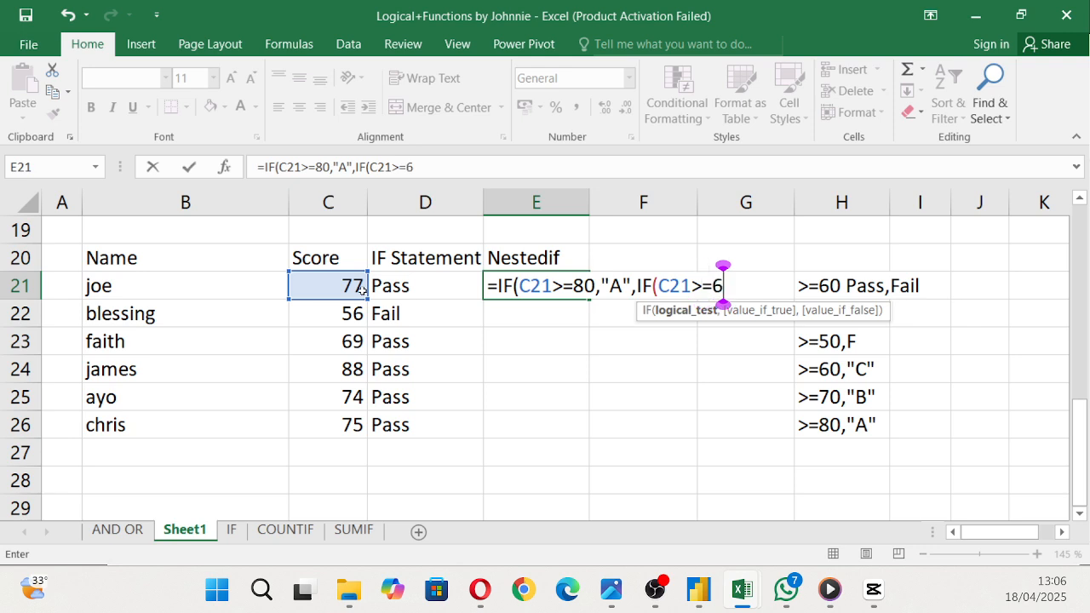
key(BackSpace)
key(BackSpace)
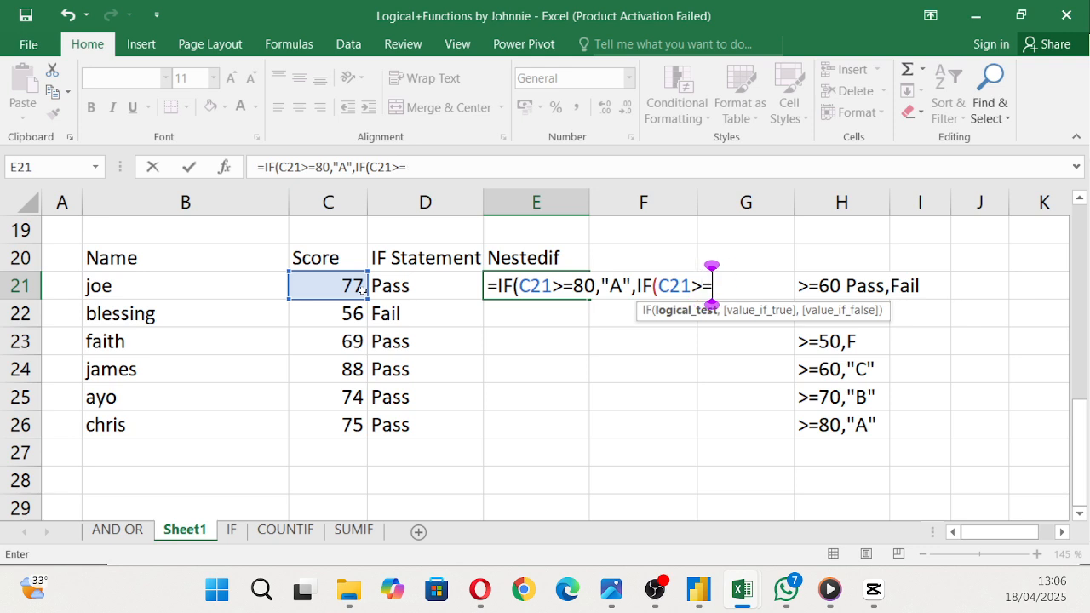
text(70)
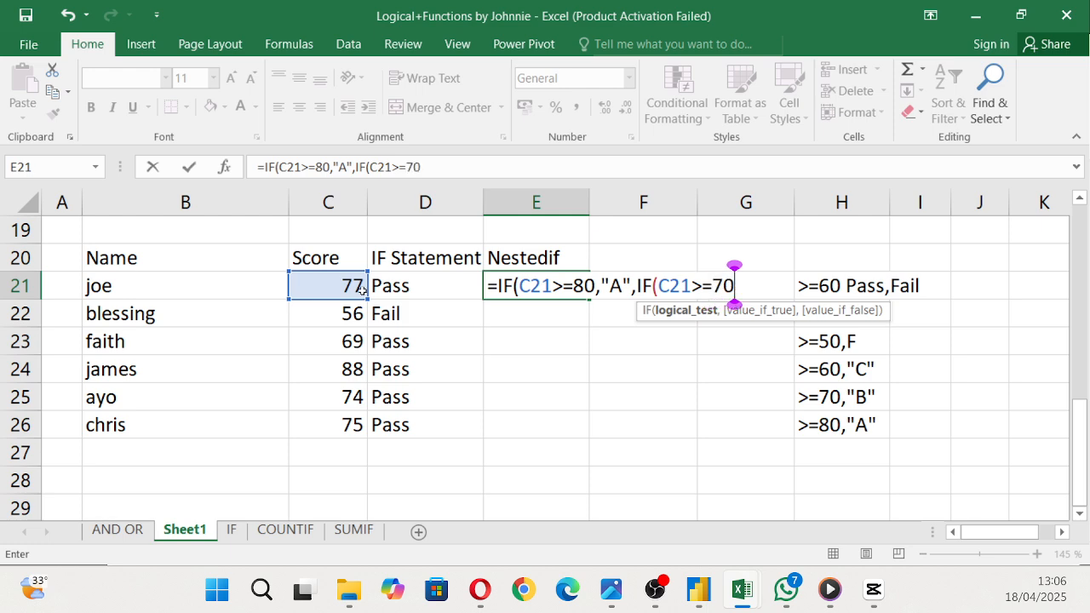
text(,"B)
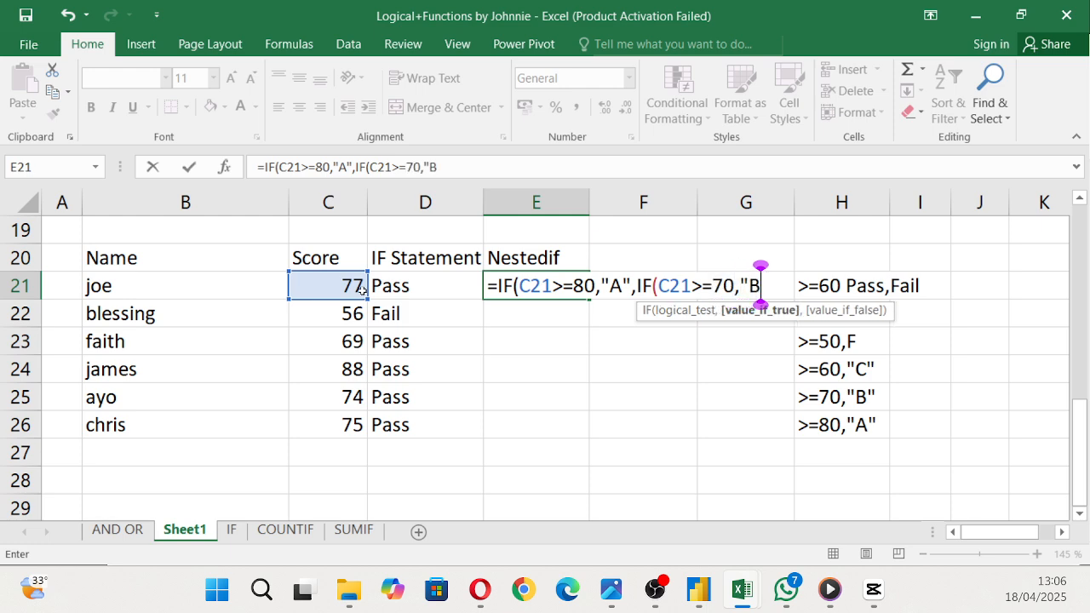
text(",)
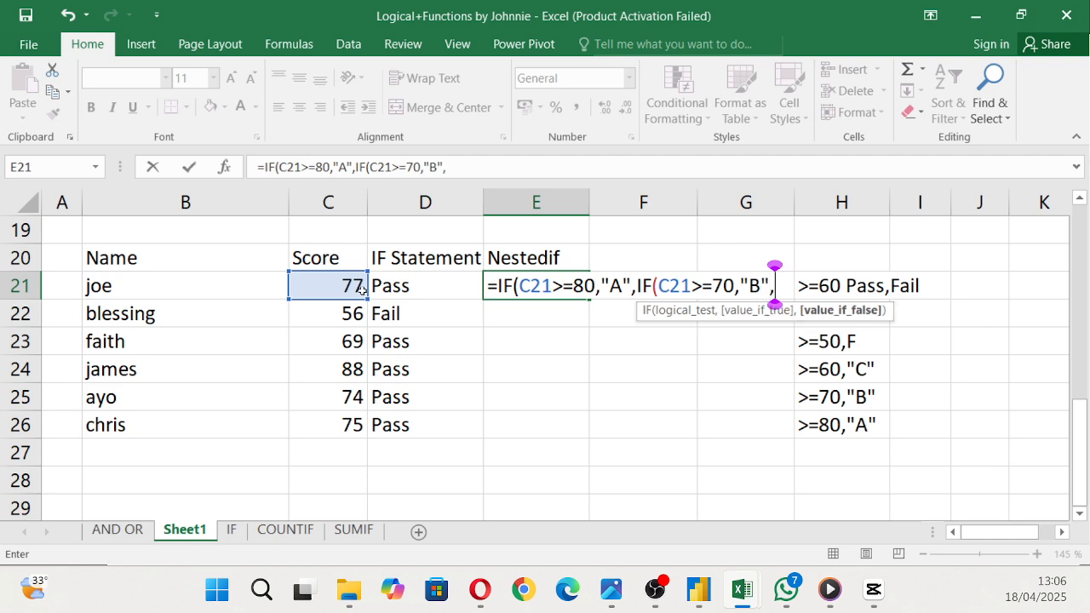
Step: Nest a third IF in E21 returning "C" when C21>=60 and "F" otherwise, and complete the formula
text(if)
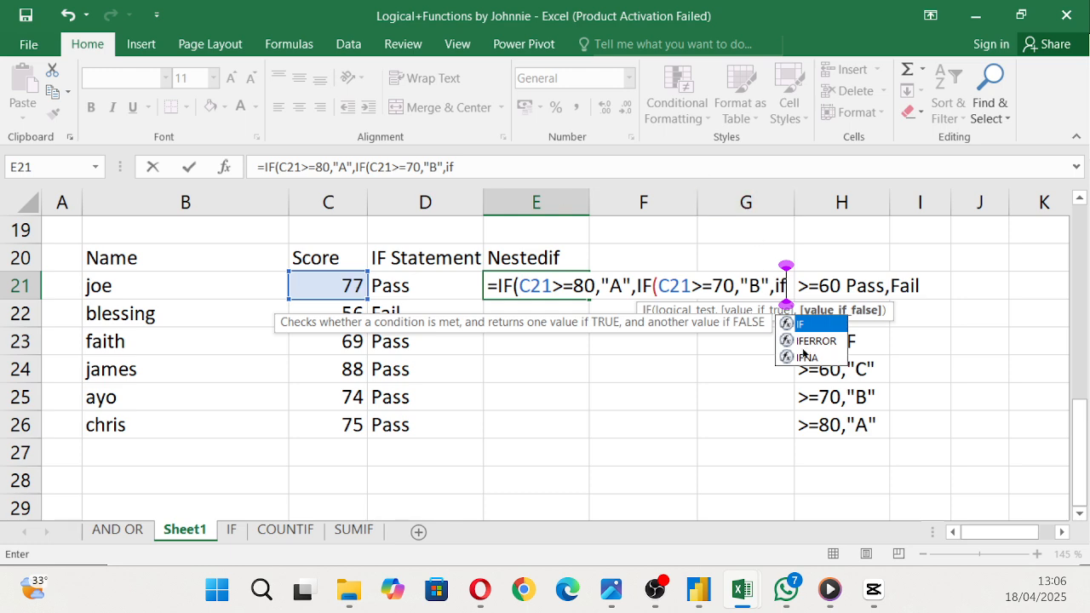
double_click(809, 324)
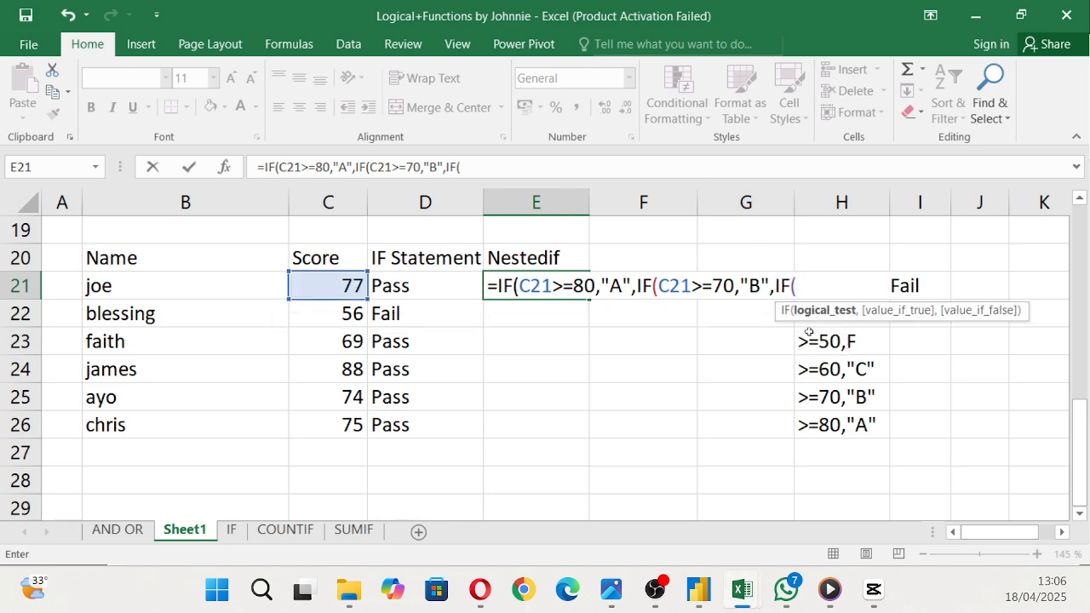
click(343, 287)
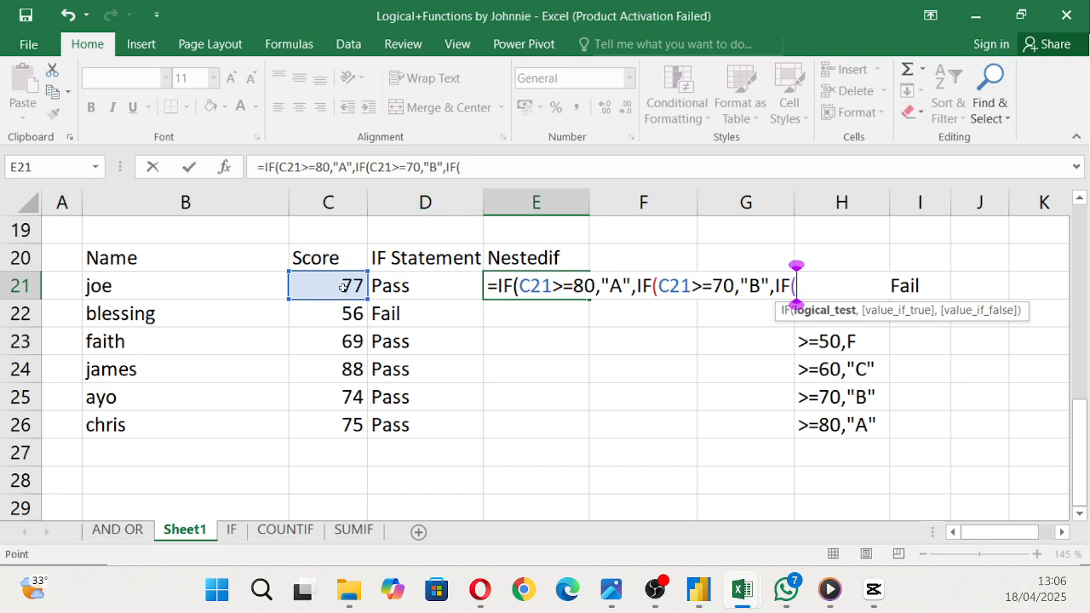
text(>)
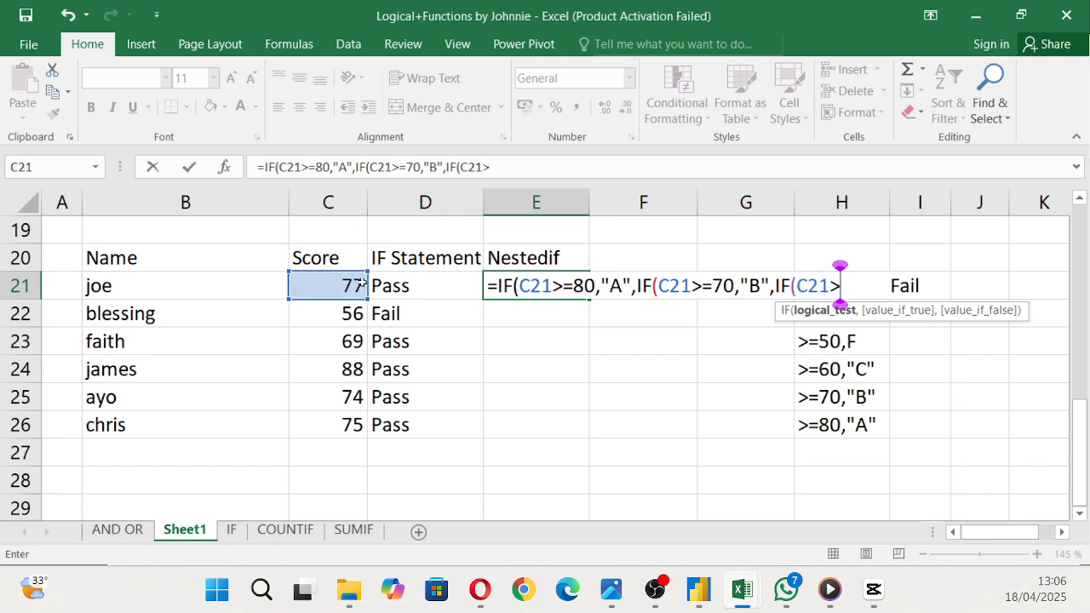
text(=)
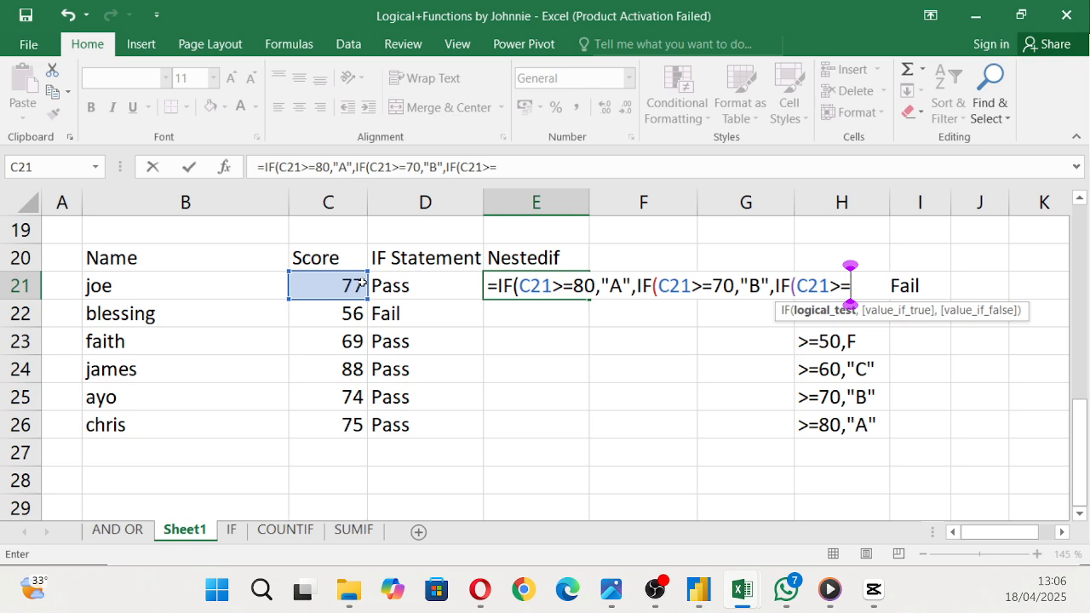
text(60,")
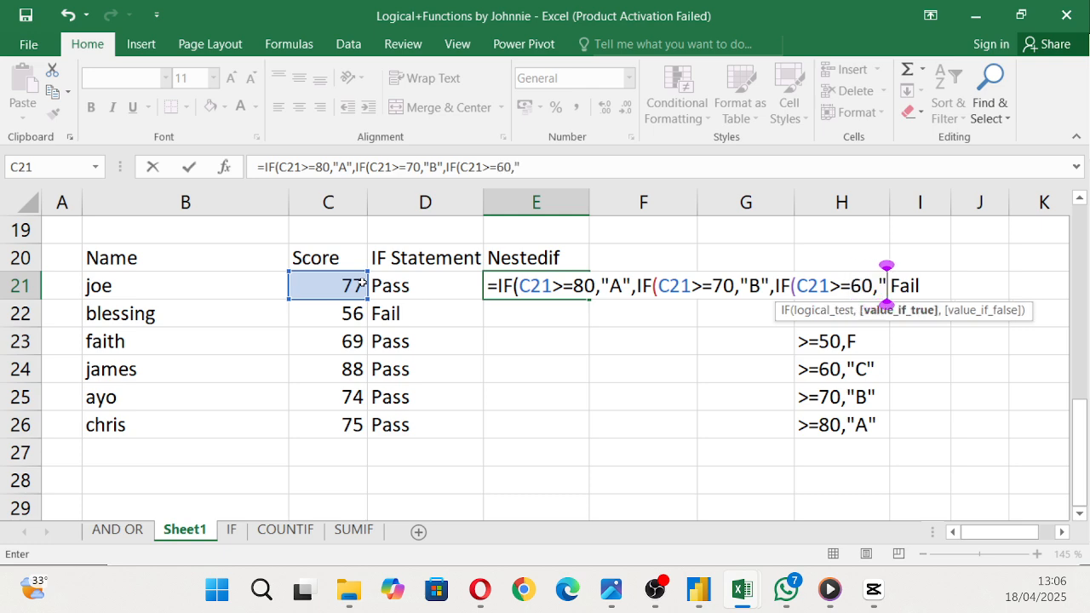
text(C",")
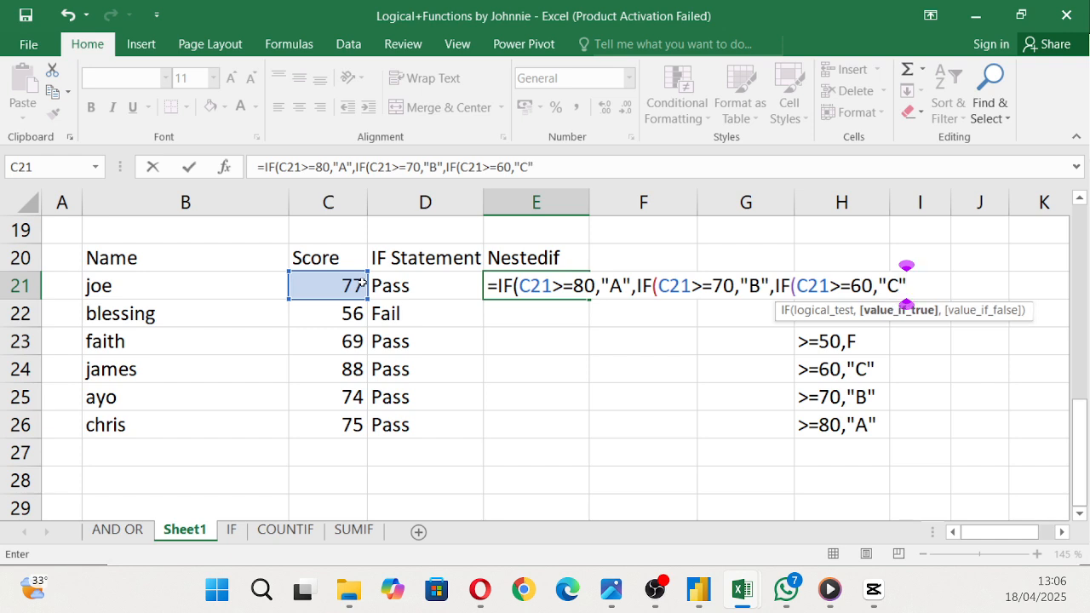
text(F")
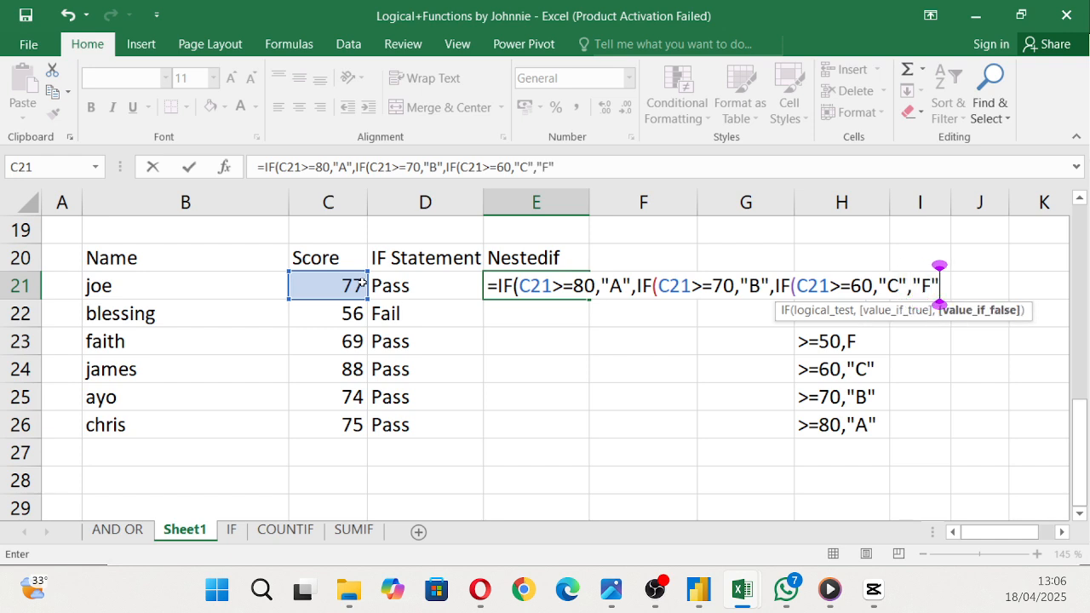
text())))
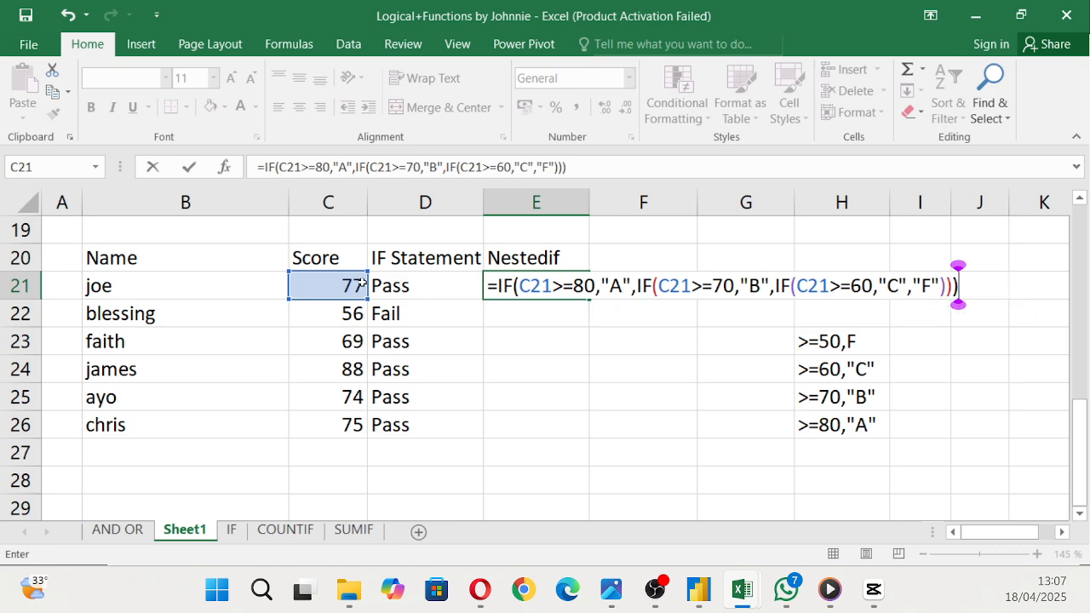
key(Return)
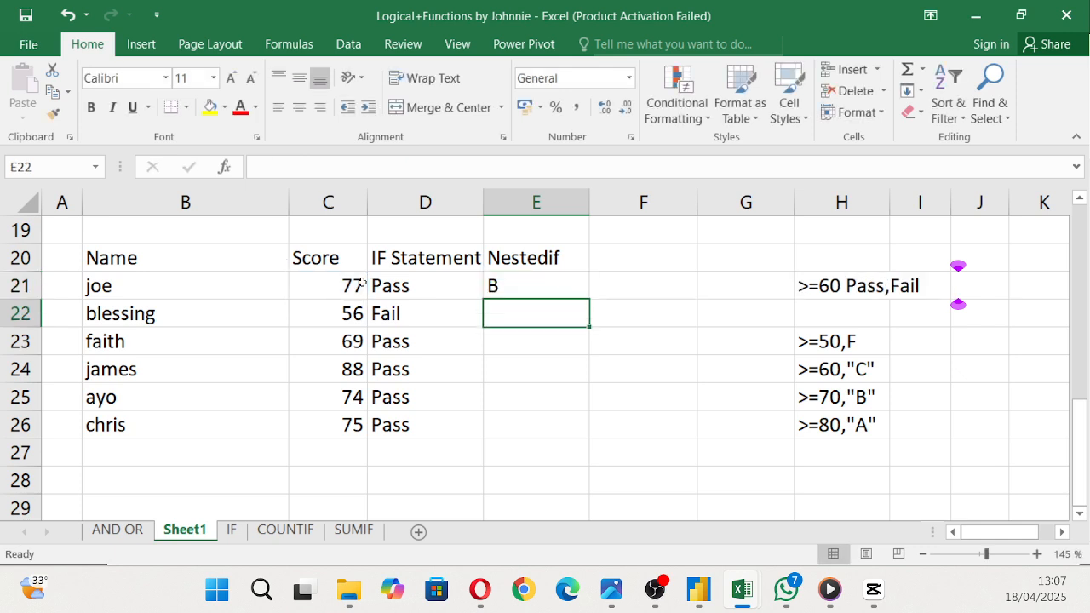
Step: Fill the nested IF formula from E21 down the Nestedif column to E26
click(574, 279)
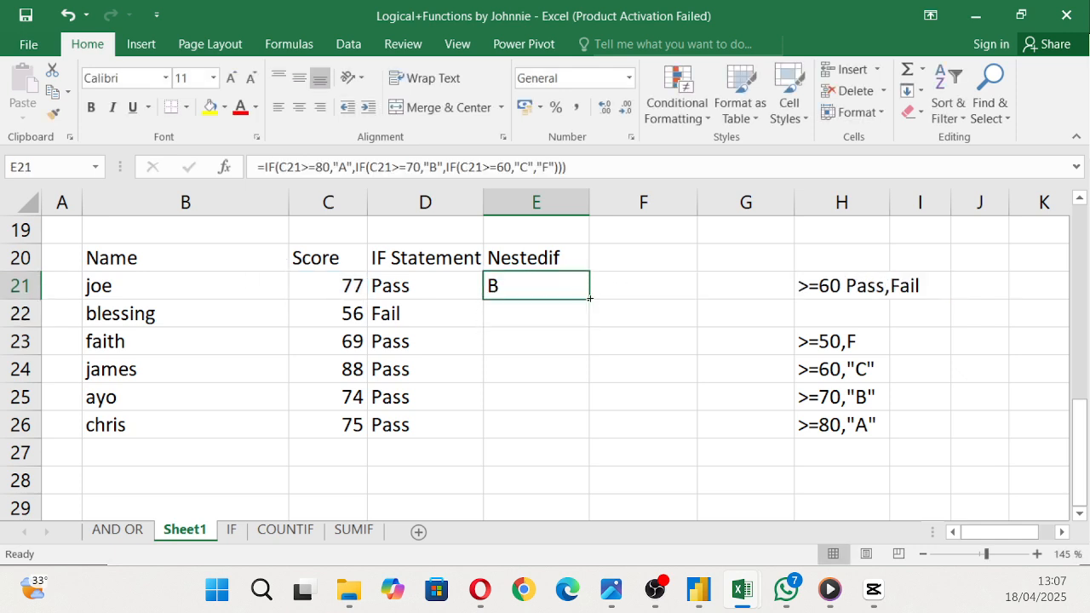
double_click(588, 298)
click(460, 502)
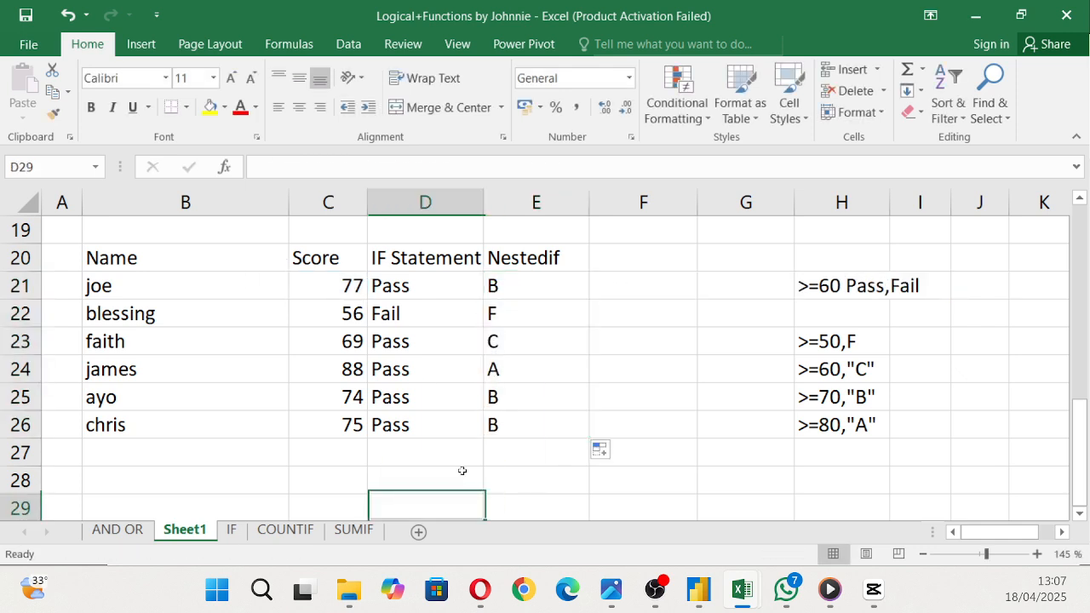
Step: Examine the nested IF formulas in E21 to E23, checking their conditions and score cell references
click(523, 264)
click(522, 277)
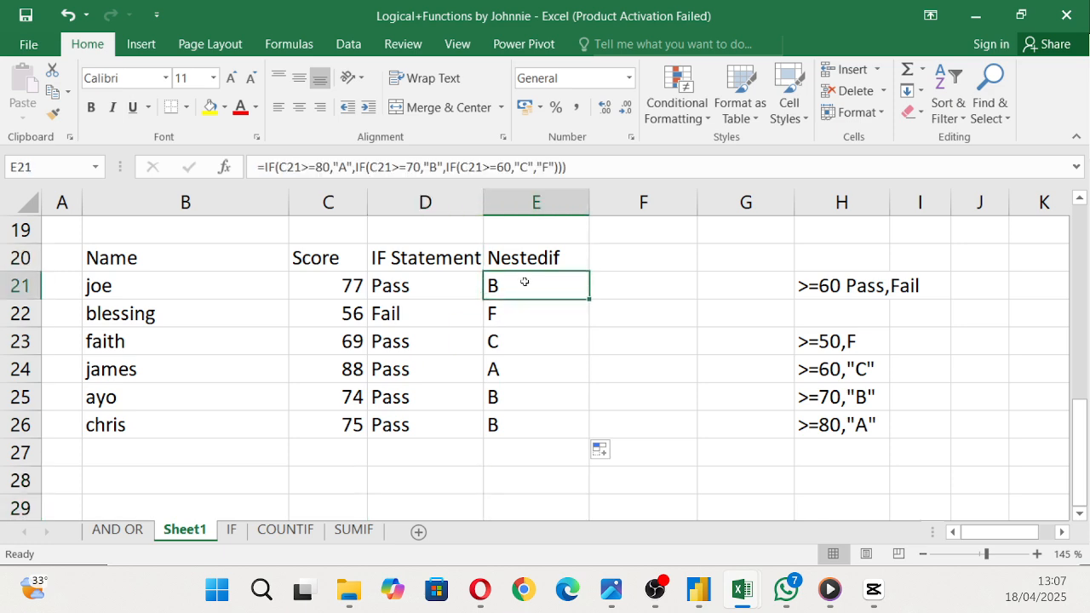
double_click(527, 284)
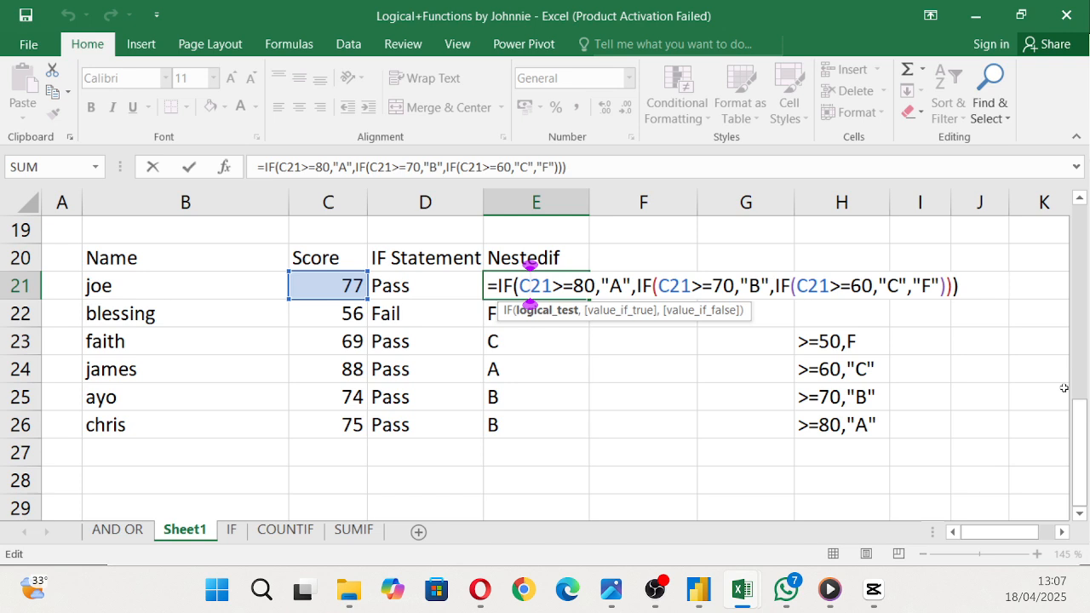
key(Return)
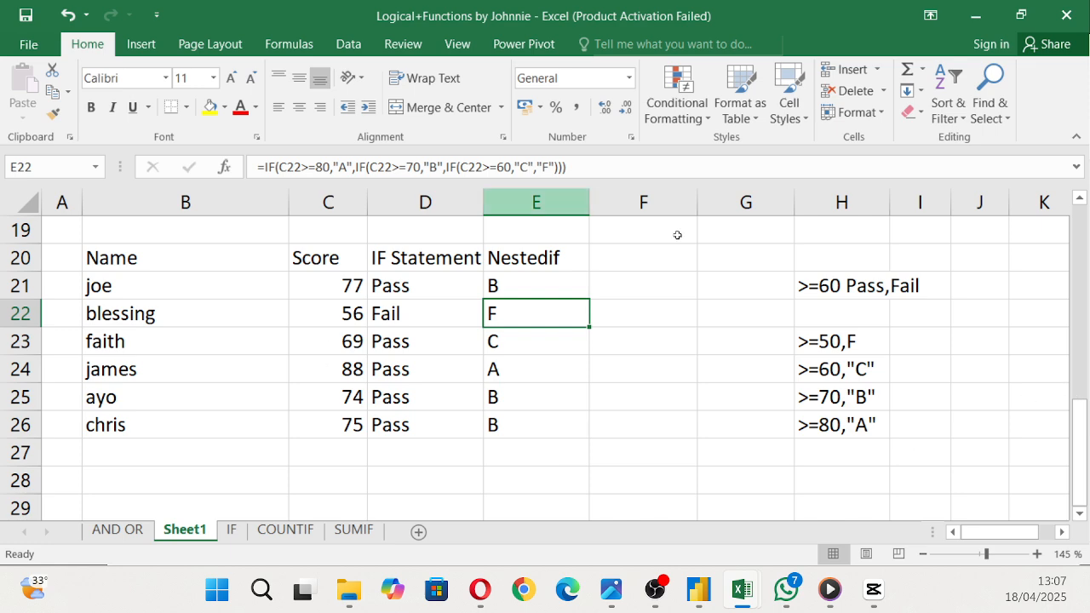
double_click(551, 309)
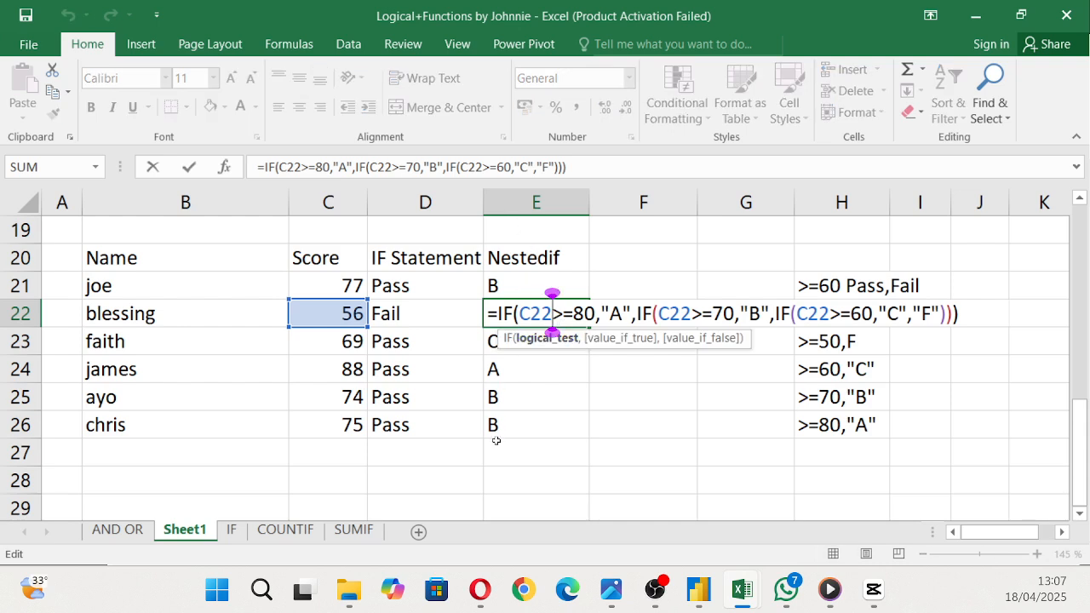
key(ctrl+Return)
click(548, 341)
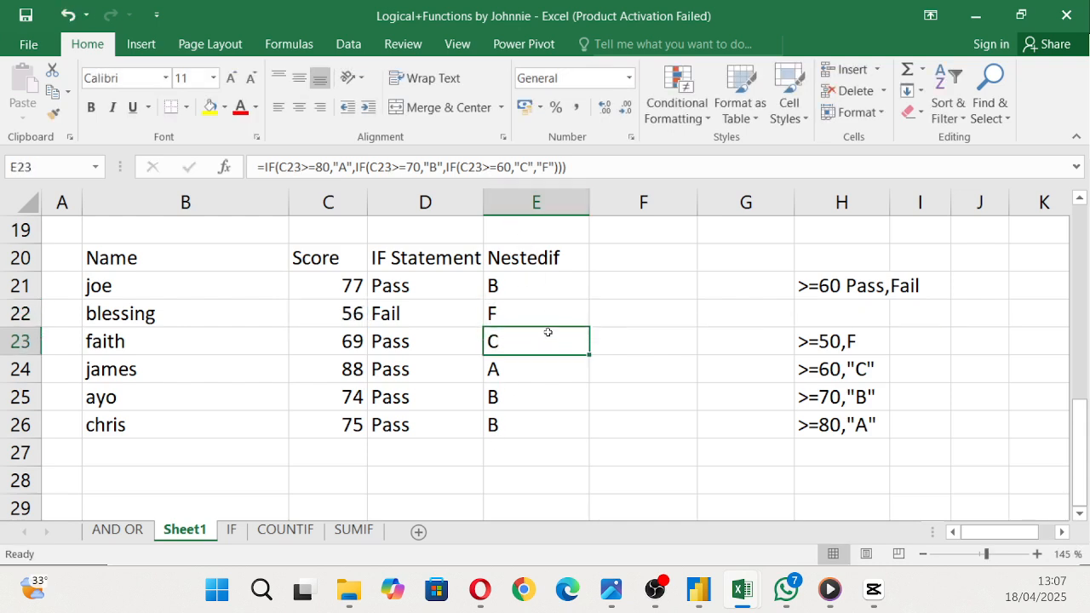
click(546, 289)
double_click(545, 290)
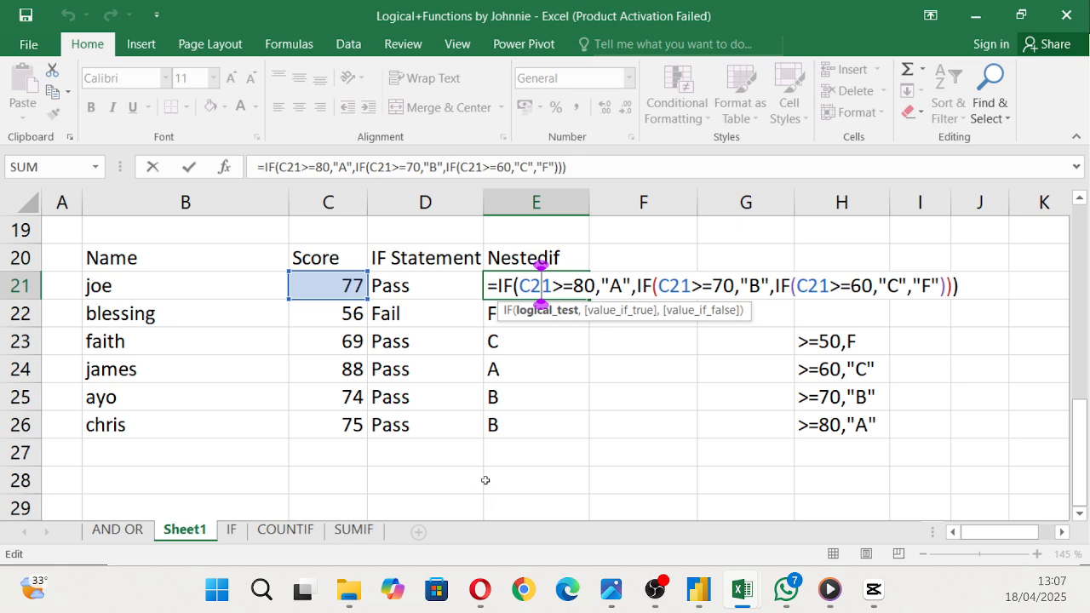
click(370, 26)
key(Return)
Step: Copy the Name, Maths and Eng table in B10:D16 and paste it starting at B29
scroll(377, 336, up, 4)
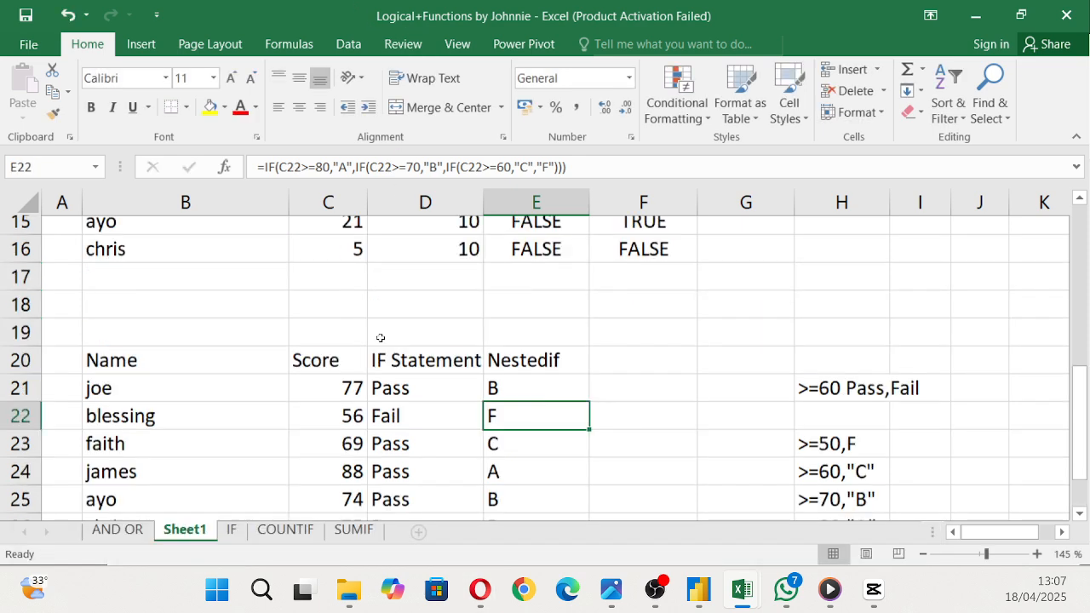
drag(92, 319, 467, 477)
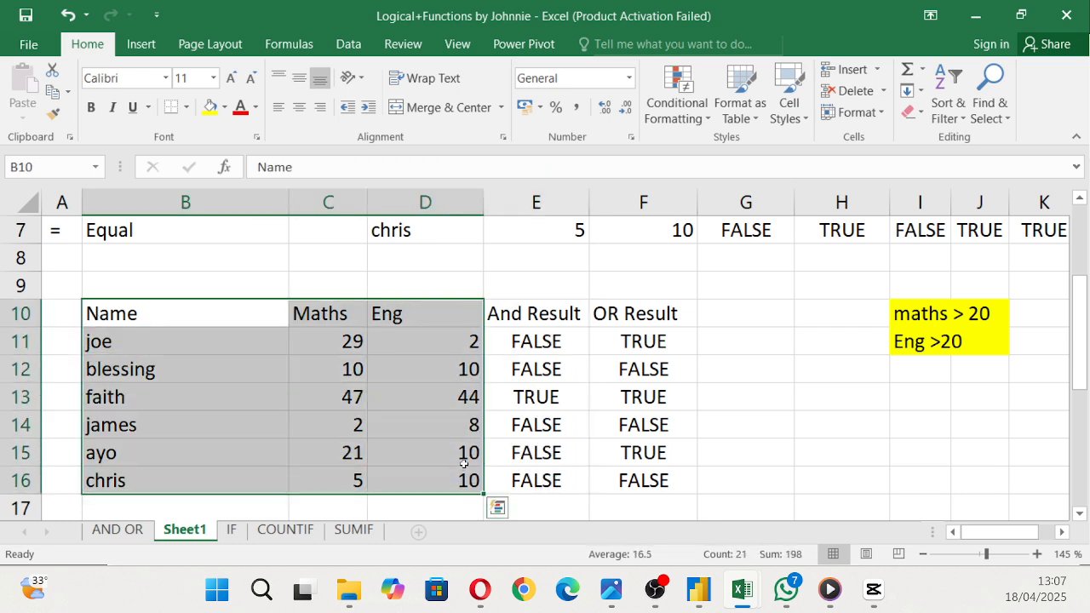
key(ctrl+c)
scroll(325, 321, down, 1)
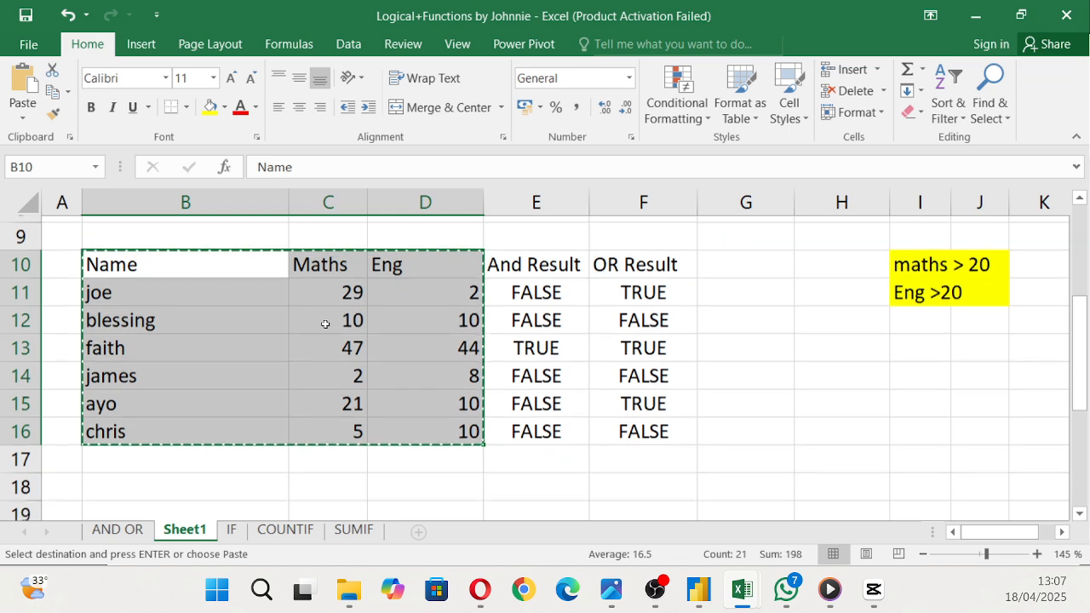
scroll(325, 323, down, 7)
scroll(314, 355, up, 1)
click(166, 249)
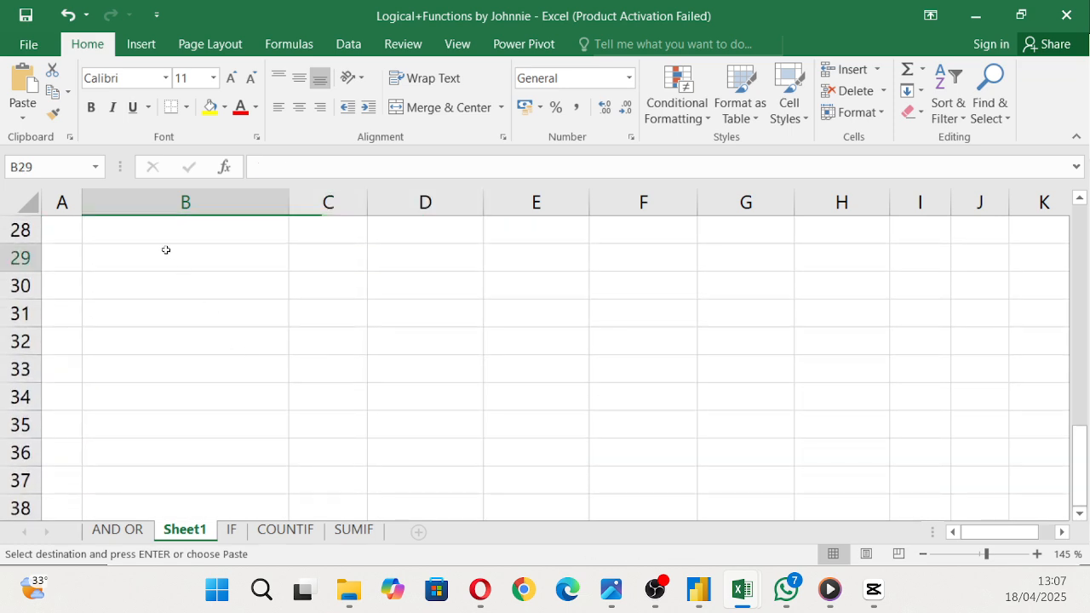
key(ctrl+v)
click(965, 483)
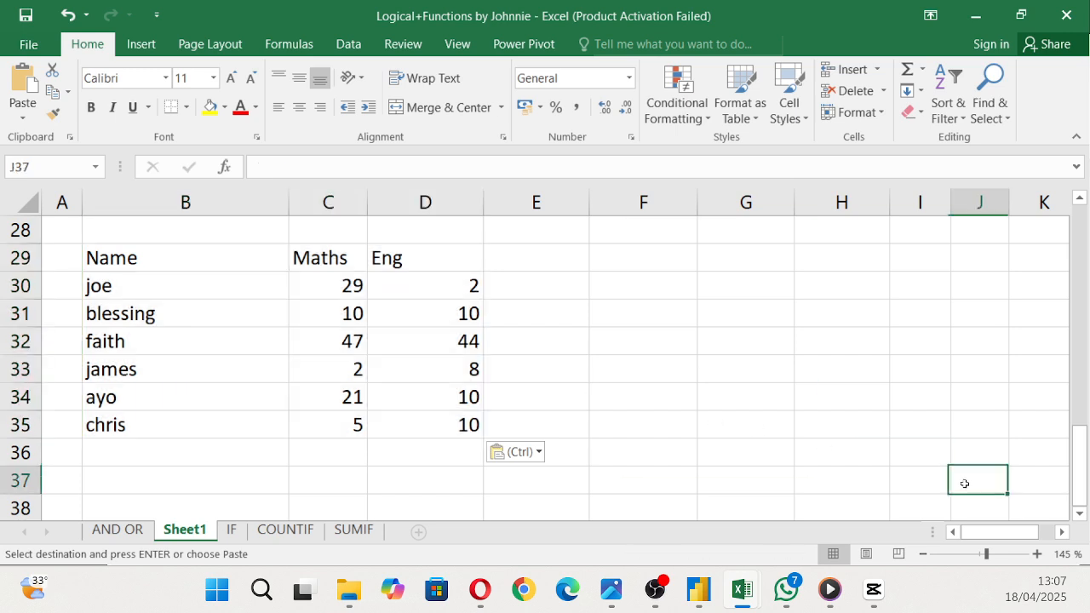
click(137, 455)
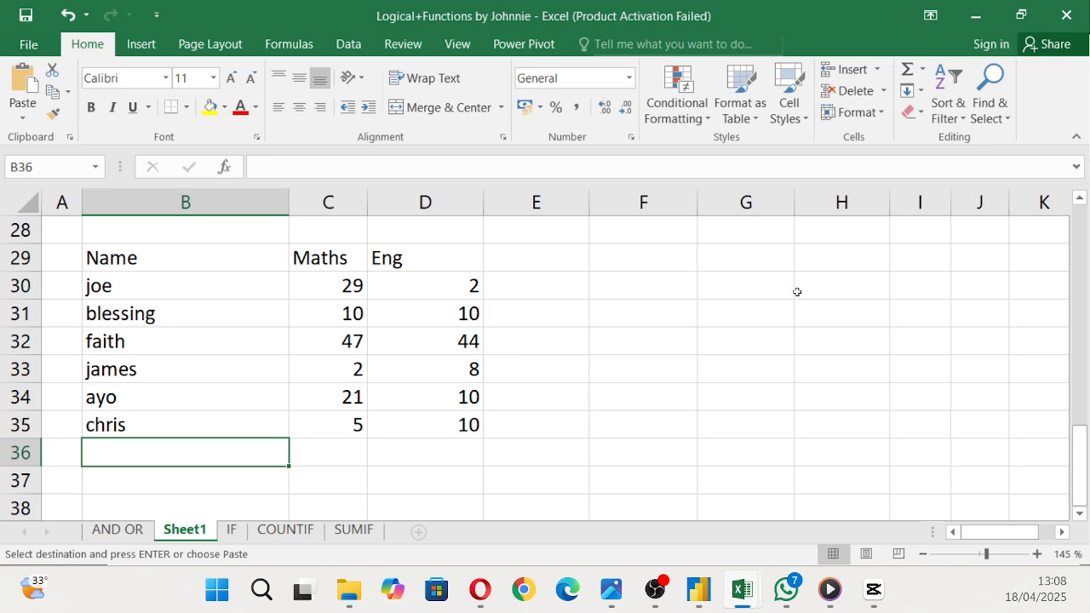
Step: Copy the highlighted criteria notes "maths > 20" and "Eng >20" from I10:J11 and paste them starting at I29
click(799, 292)
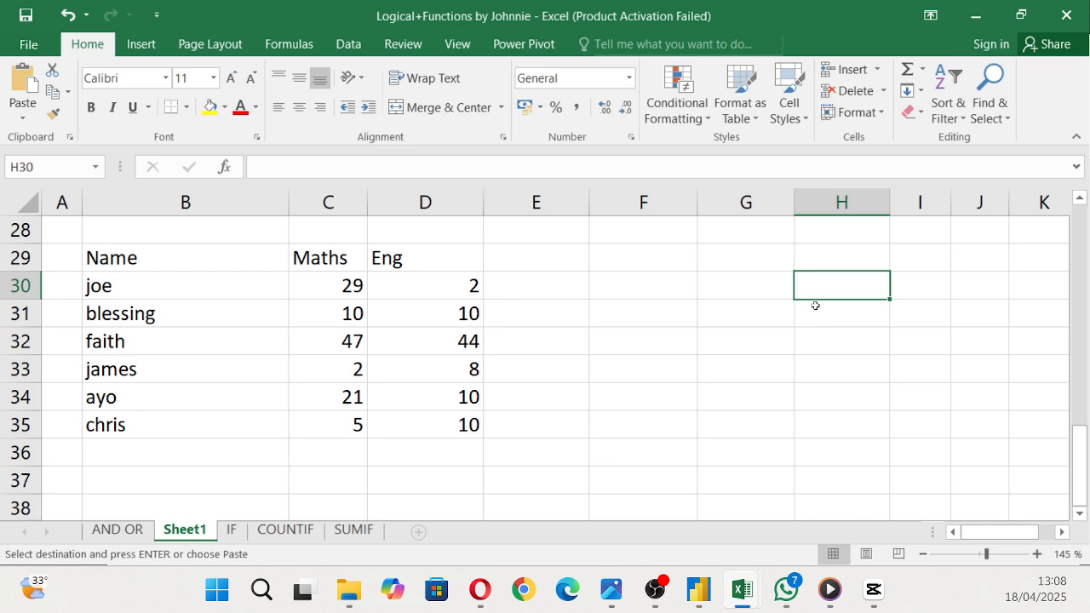
scroll(814, 297, up, 6)
scroll(814, 289, down, 2)
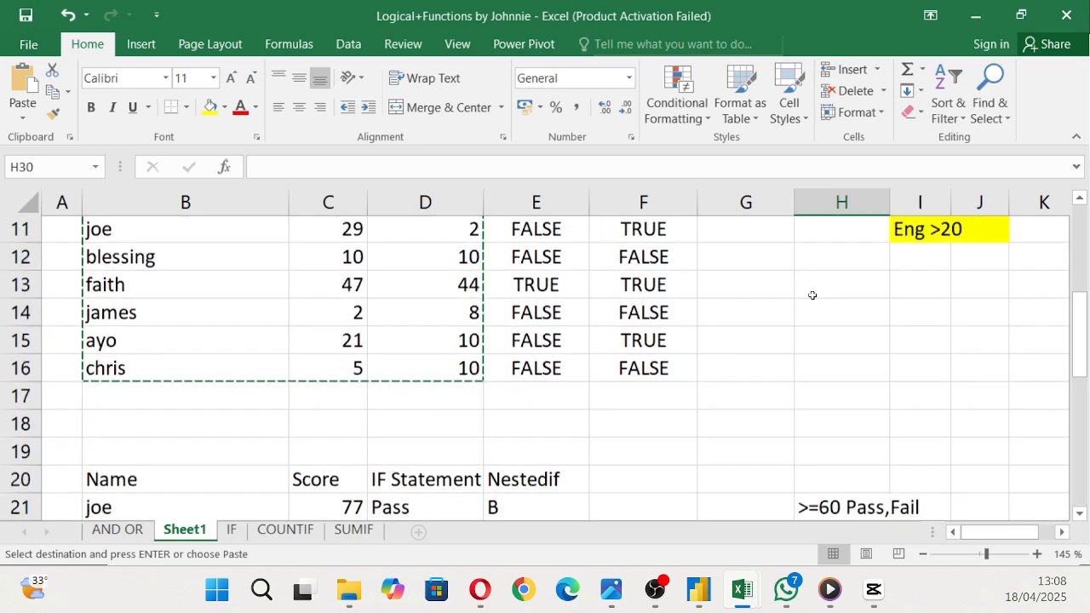
scroll(817, 281, up, 3)
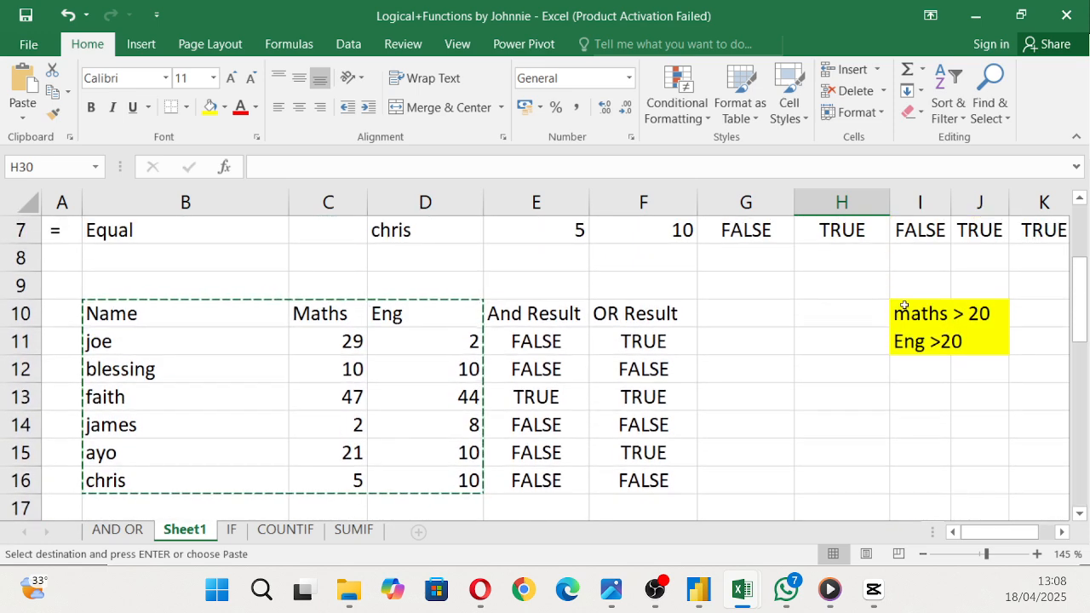
drag(905, 311, 979, 340)
scroll(915, 406, down, 8)
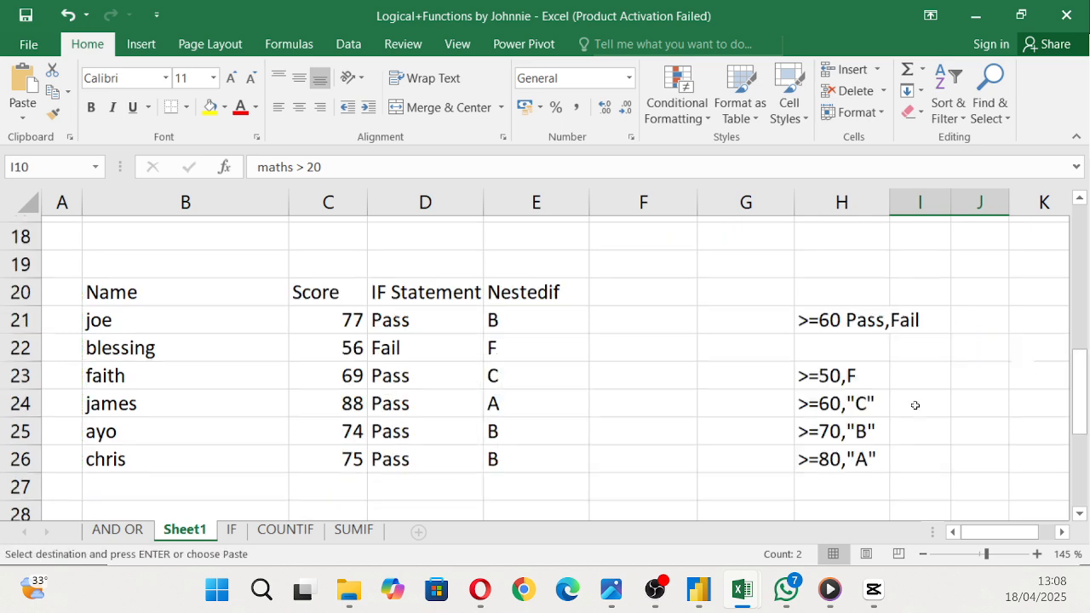
scroll(903, 285, up, 3)
scroll(895, 365, down, 1)
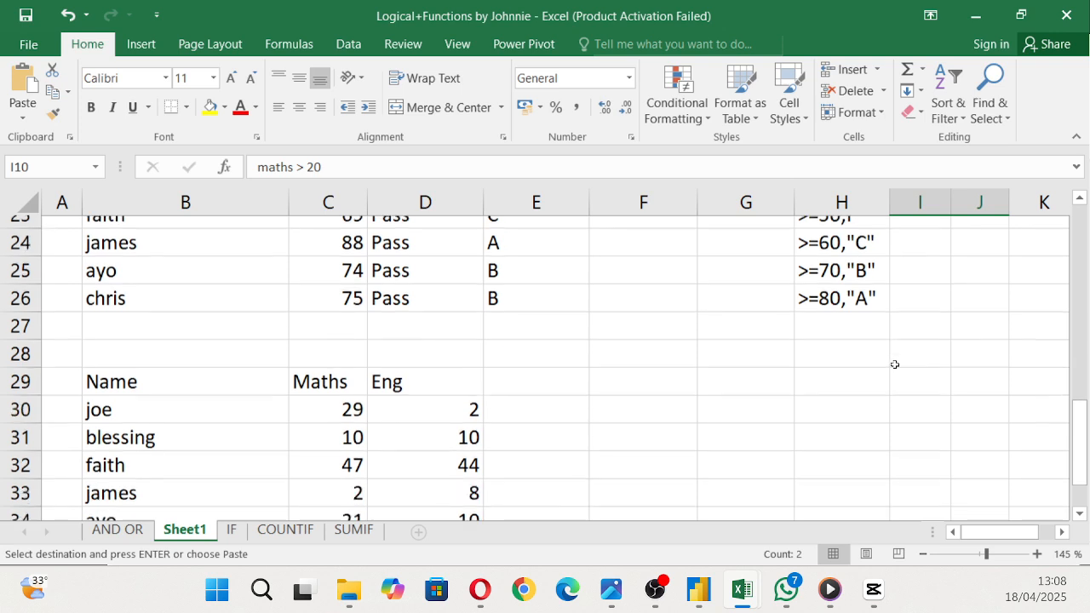
click(899, 334)
key(ctrl+v)
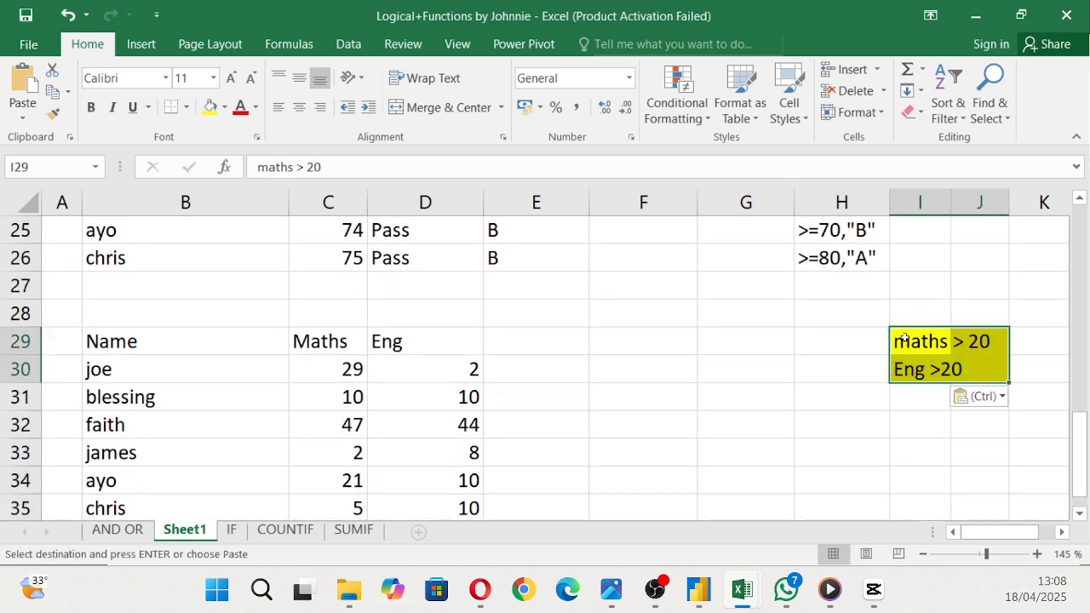
Step: Enter the note "Return Pass, Else Fail" in I33 below the pasted criteria
click(901, 442)
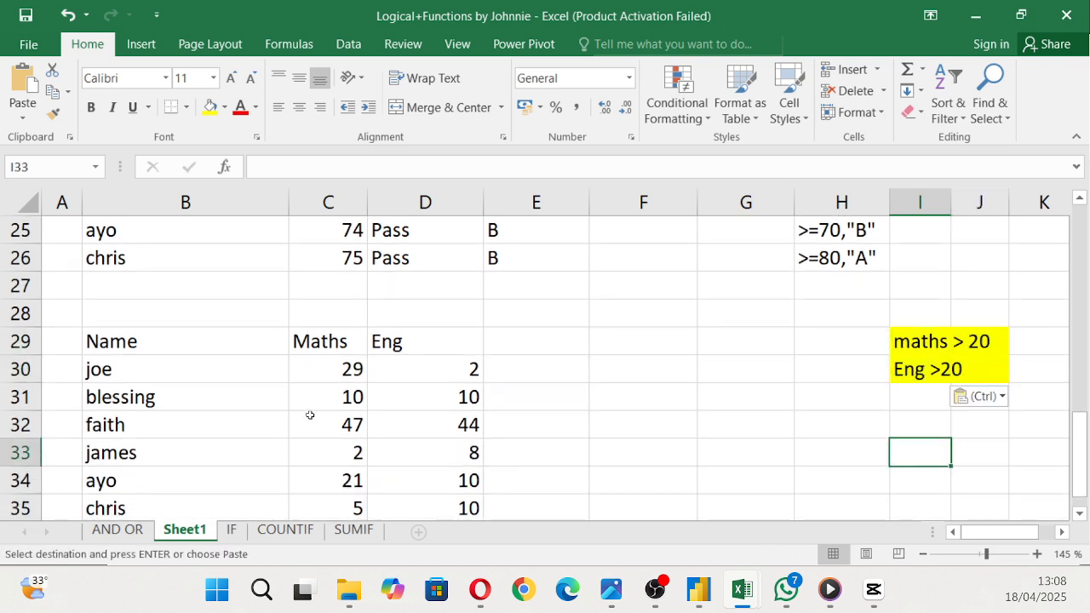
scroll(396, 405, down, 1)
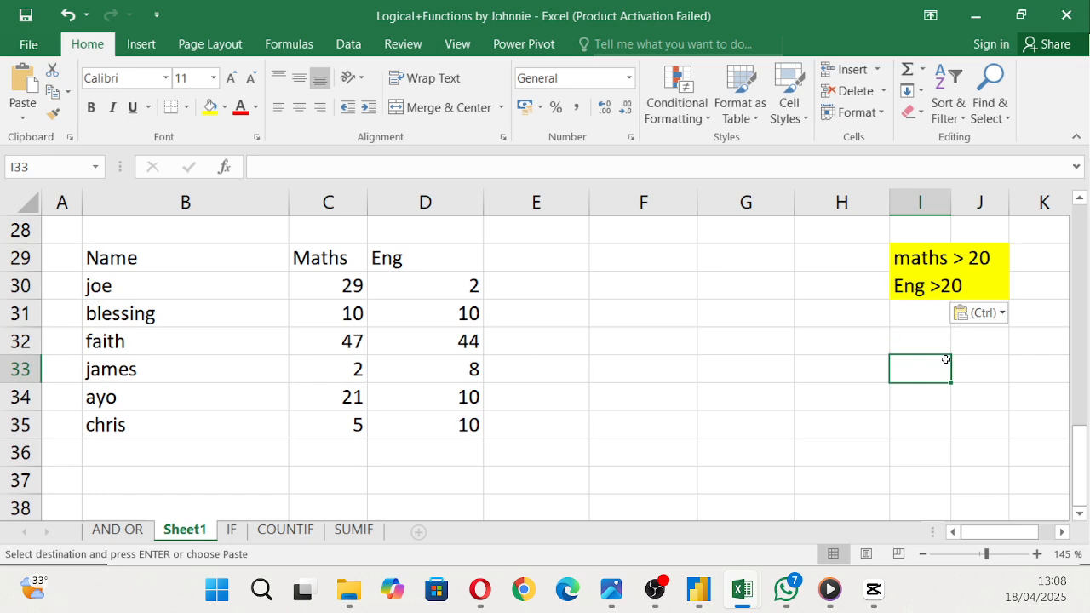
key(Escape)
text(Ret)
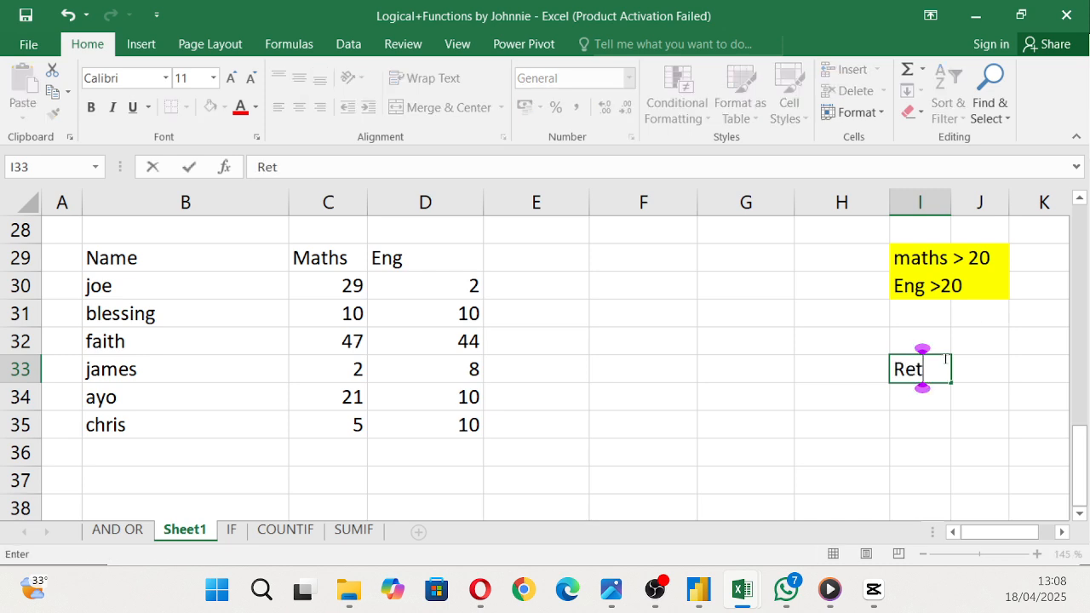
text(urn)
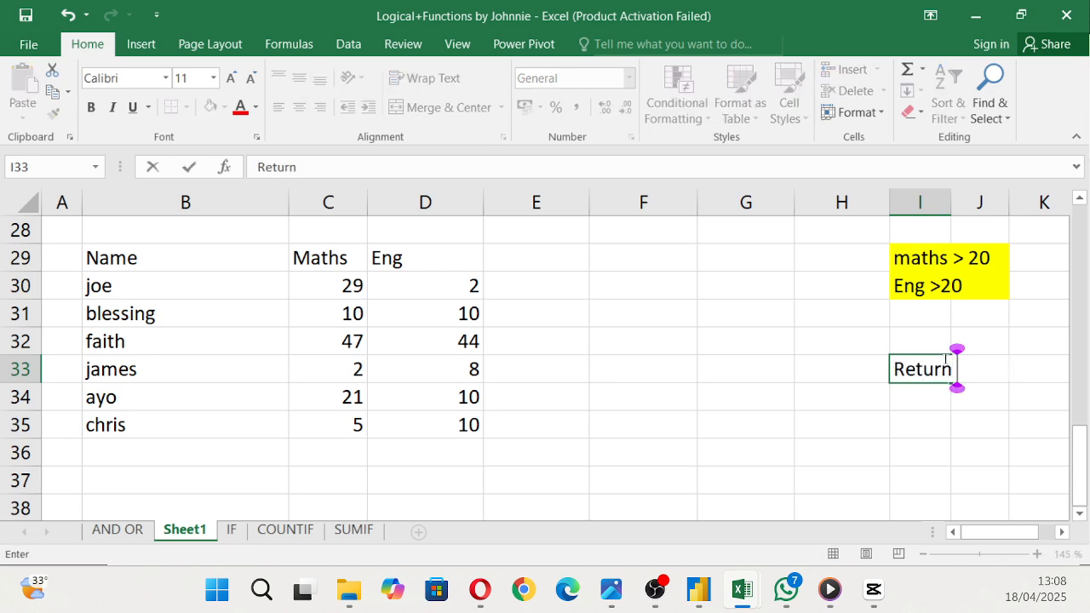
text( Pass)
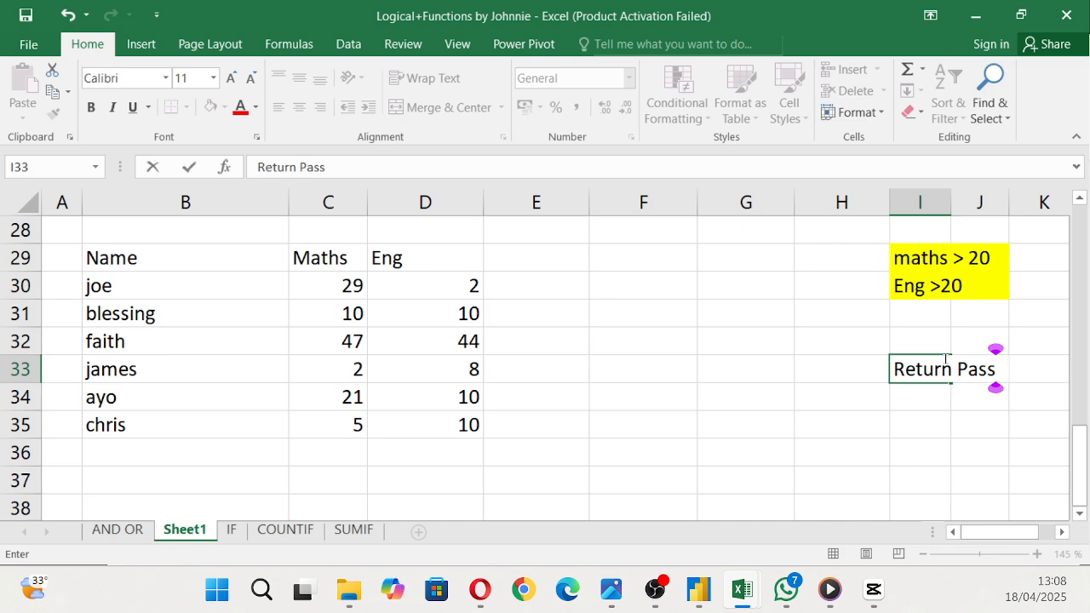
text(, Else)
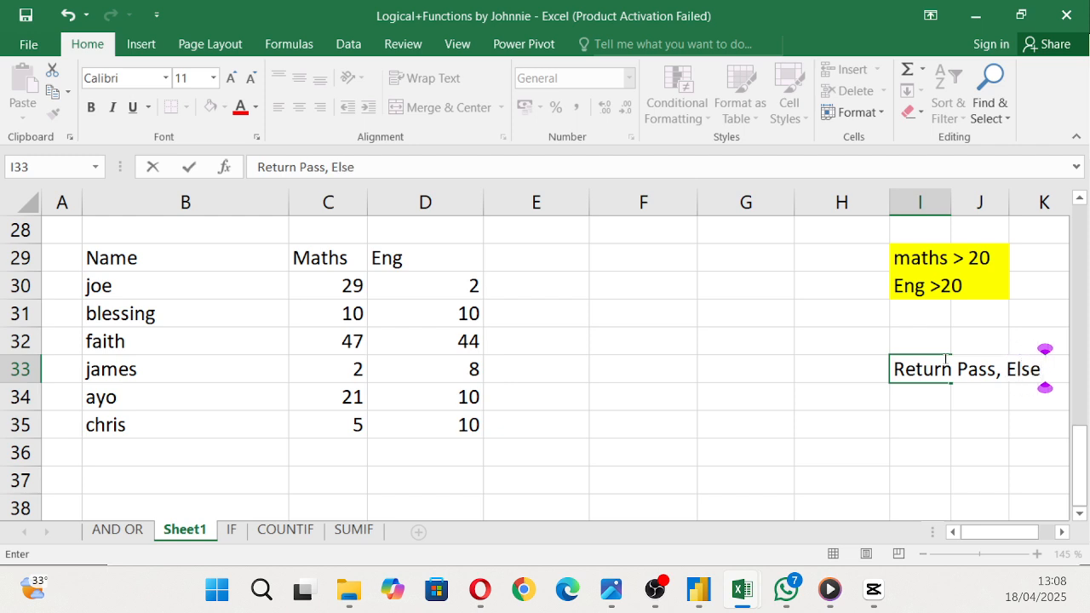
text( D)
key(BackSpace)
text(Fail)
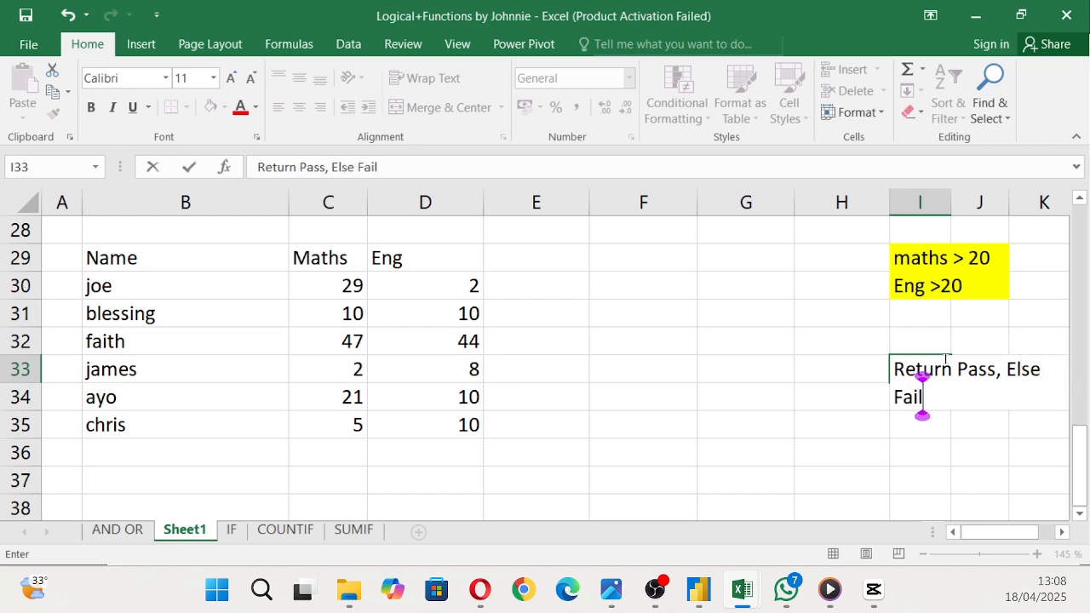
click(742, 404)
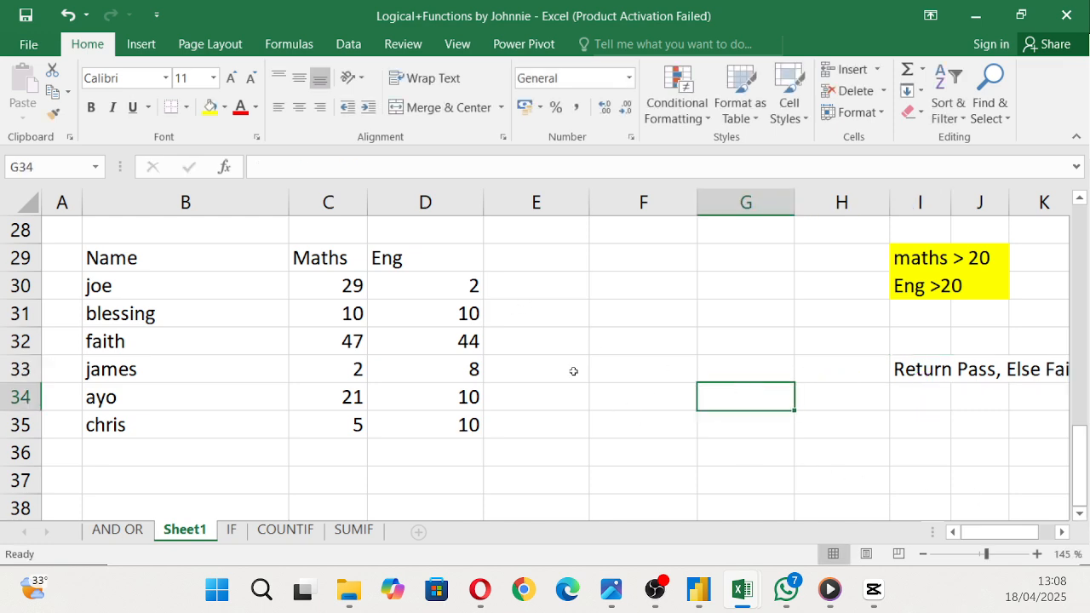
Step: Add the column header "IF/AND" in E29 beside the Eng column
click(1060, 532)
click(1061, 532)
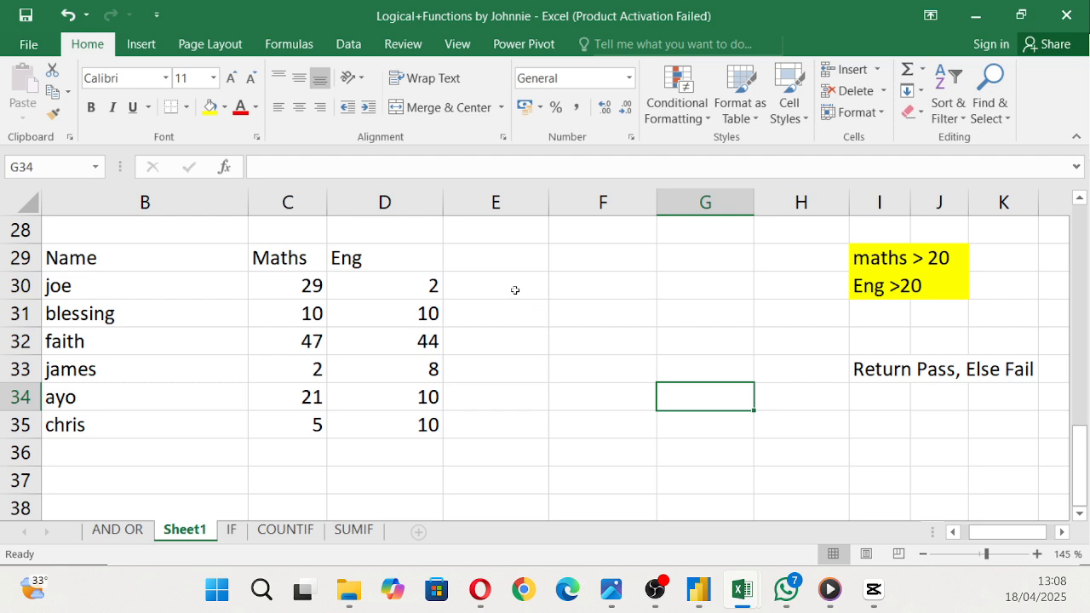
click(469, 259)
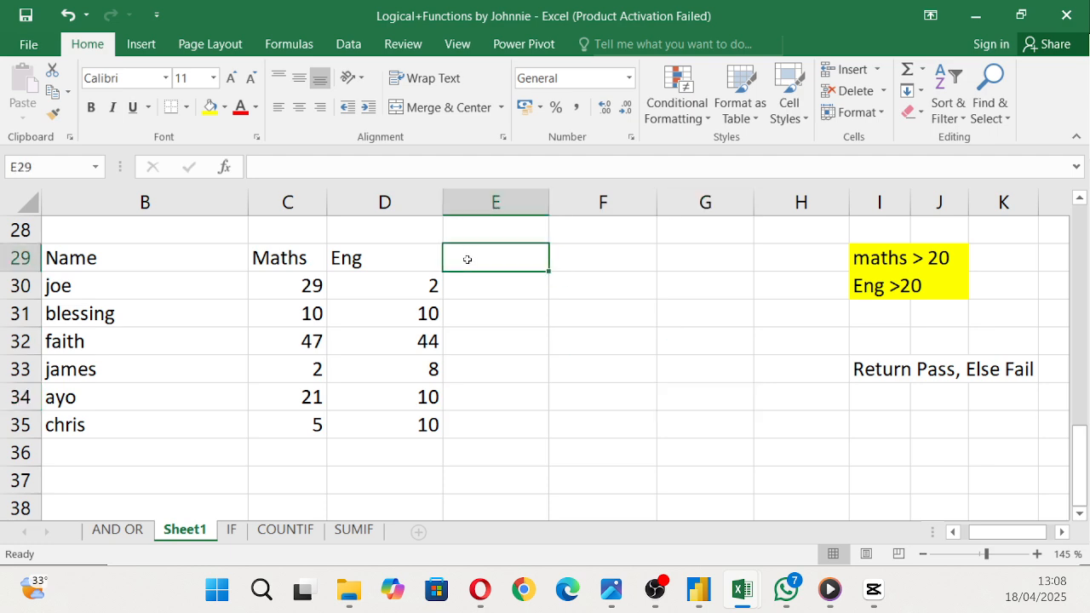
text(IF/AN)
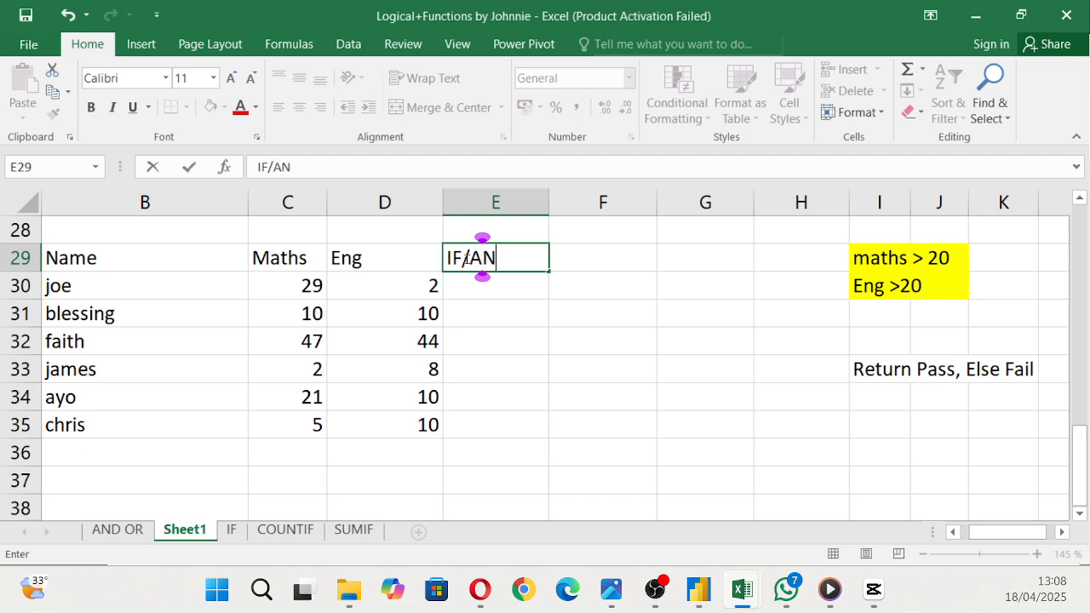
text(D)
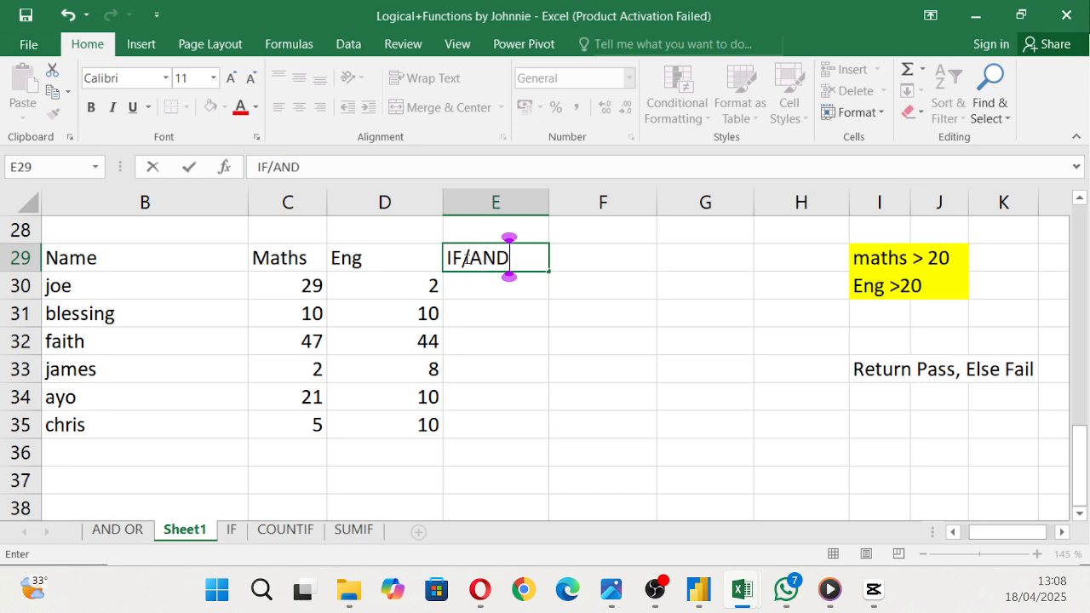
Step: Start an IF formula in E30 with a nested AND function as its logical test
click(491, 291)
text(=)
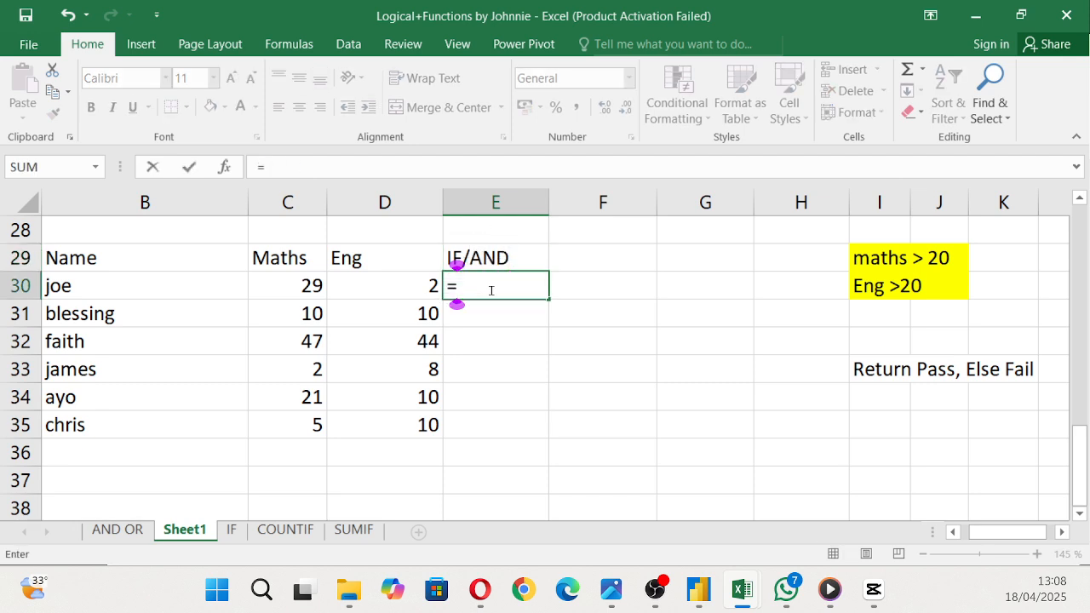
text(if)
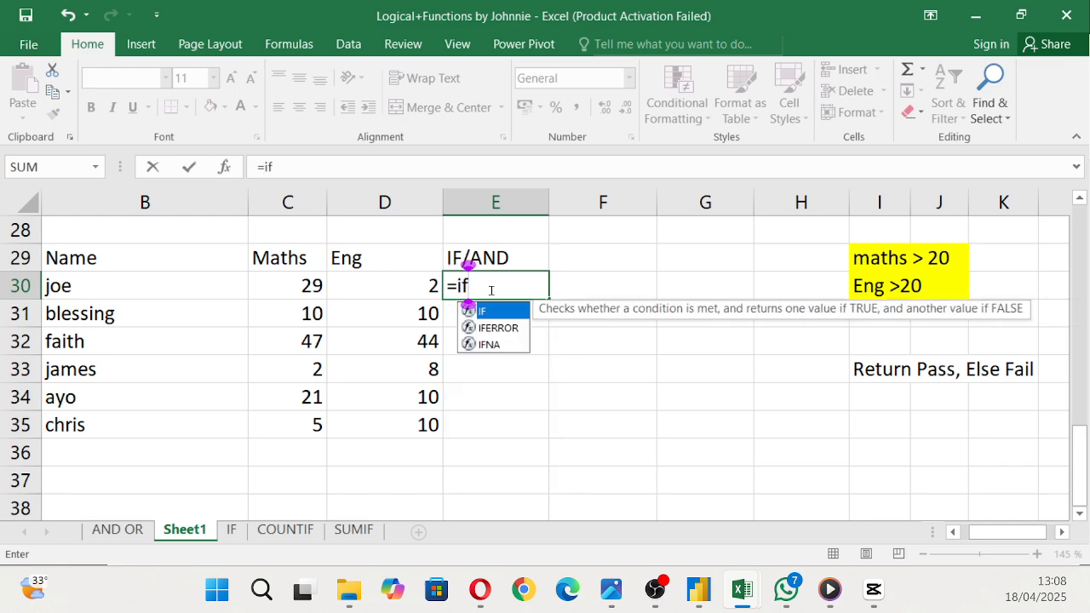
double_click(490, 317)
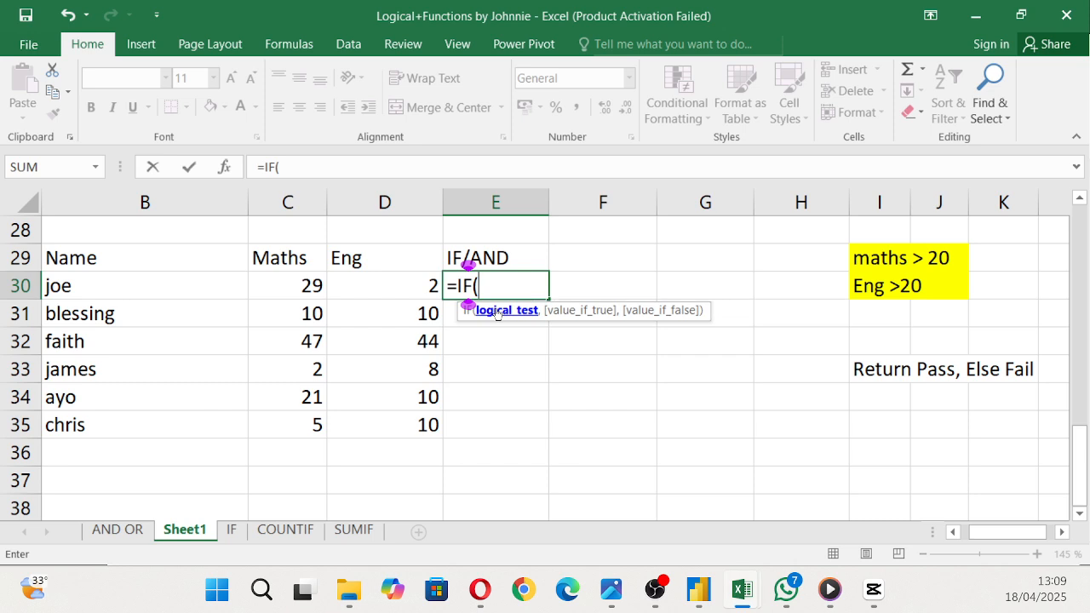
text(and)
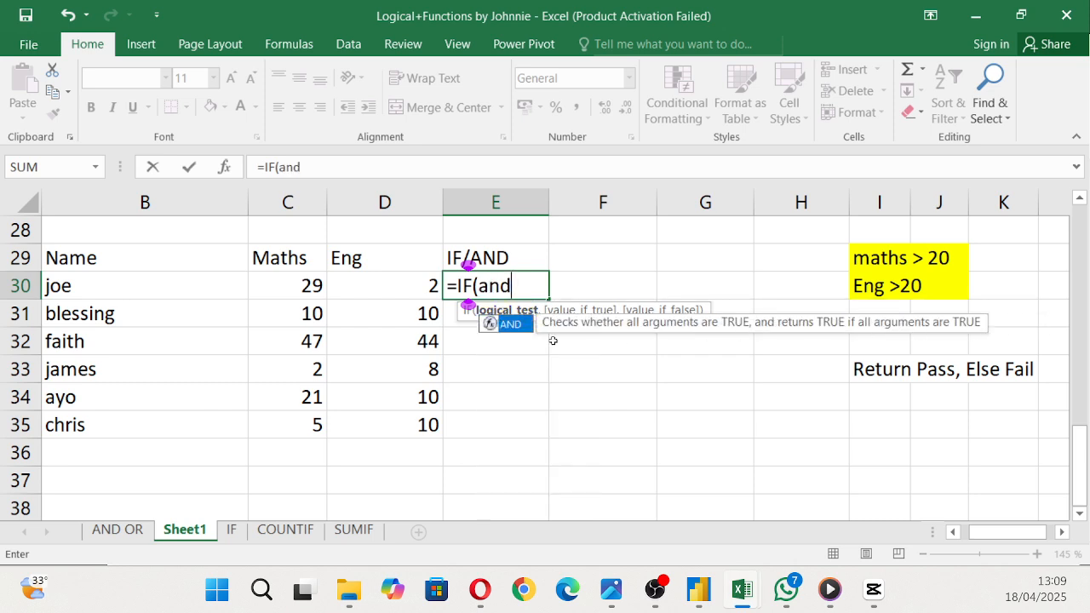
double_click(514, 325)
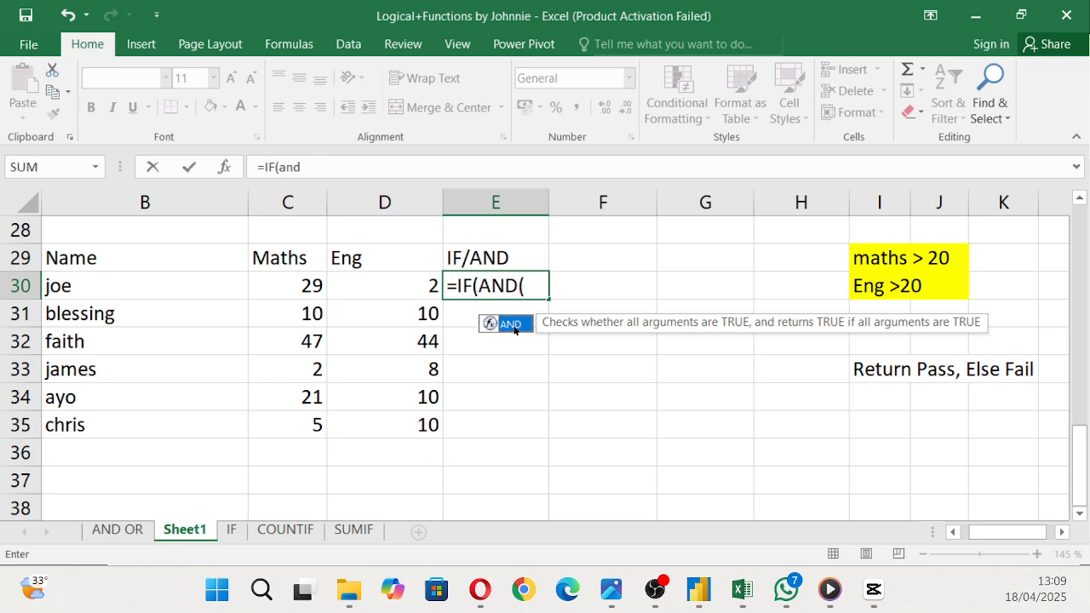
Step: Set the AND conditions in the E30 formula to C30>20 and D30>20, and close the AND function
click(291, 288)
text(>)
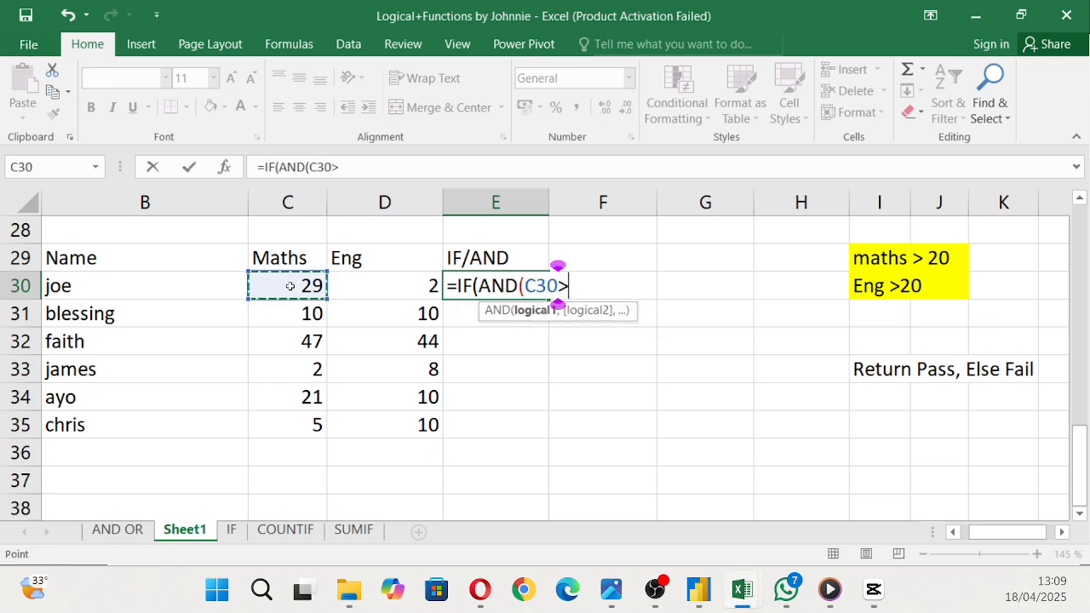
text(209)
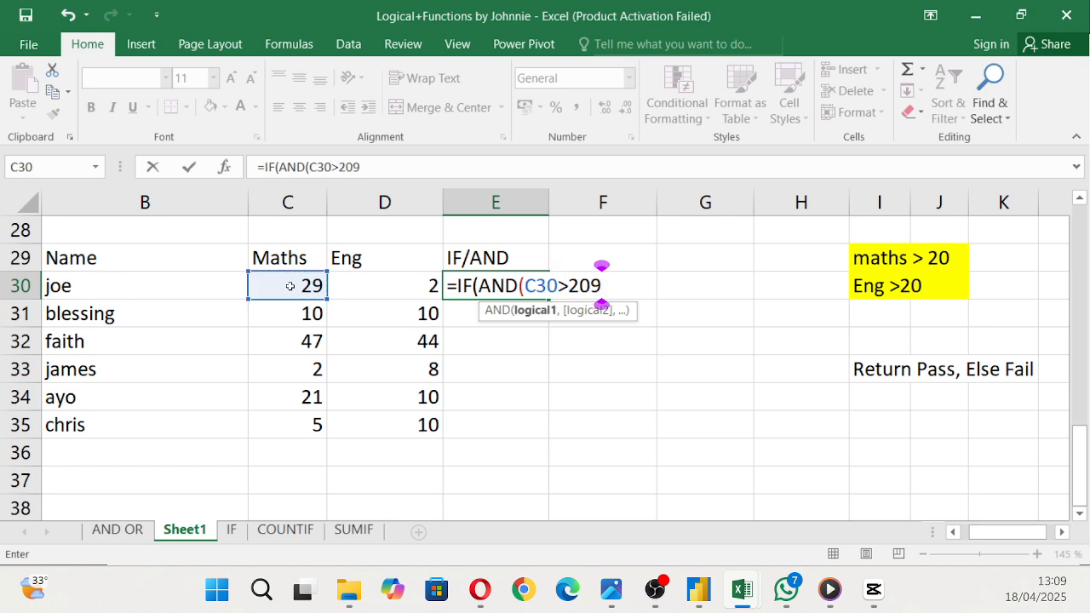
key(BackSpace)
text(,)
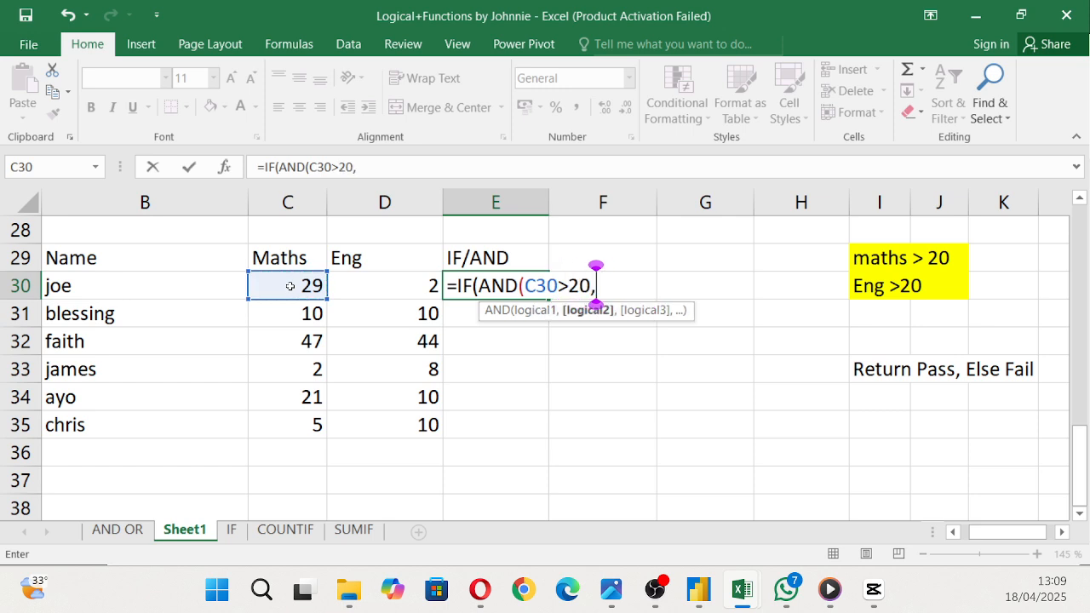
click(394, 287)
text(>)
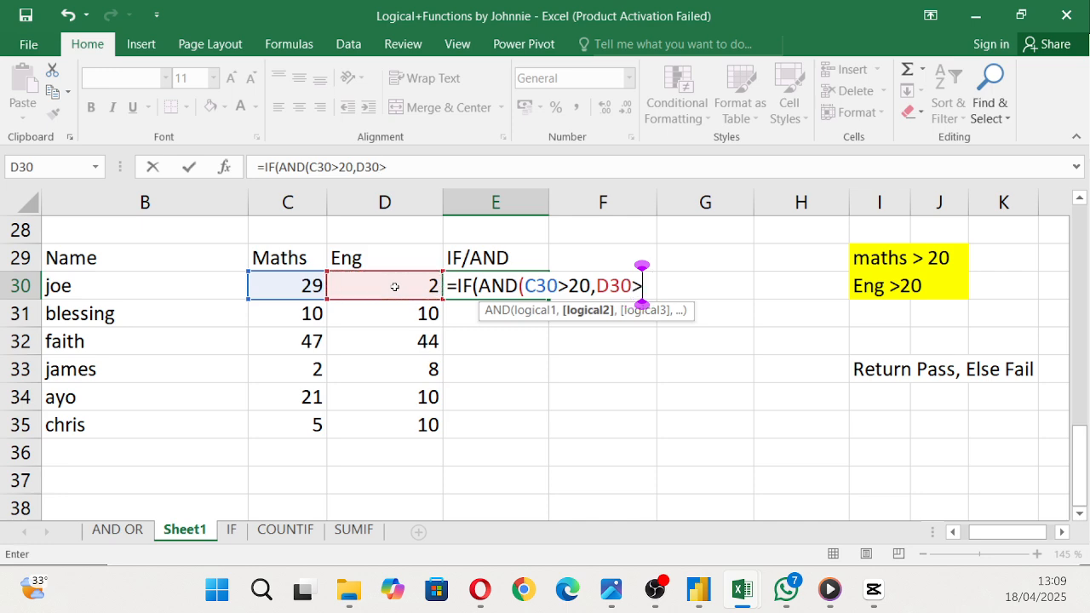
text(2)
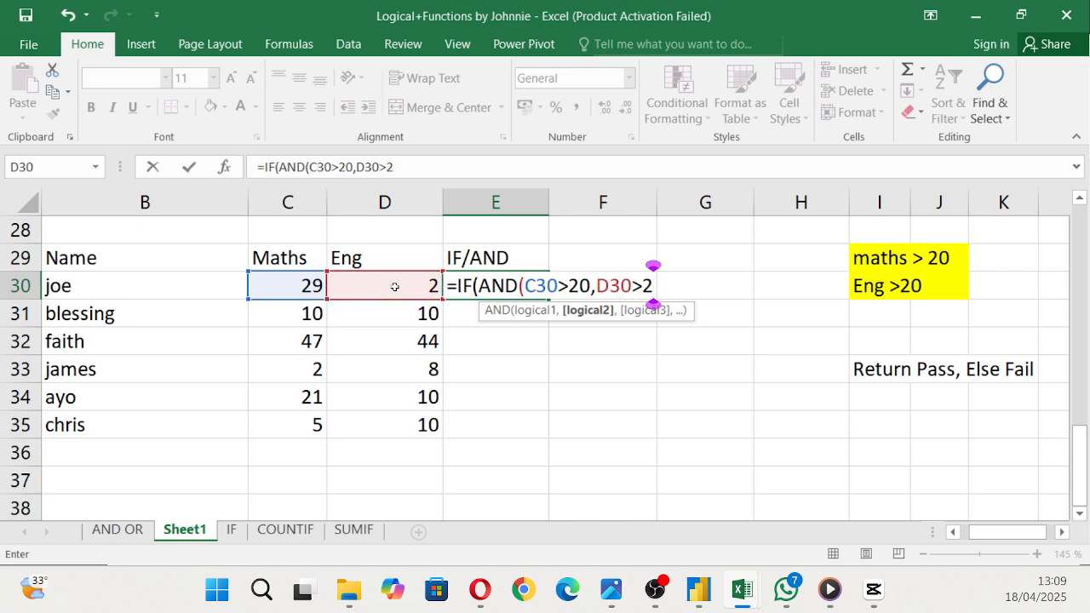
text(0)
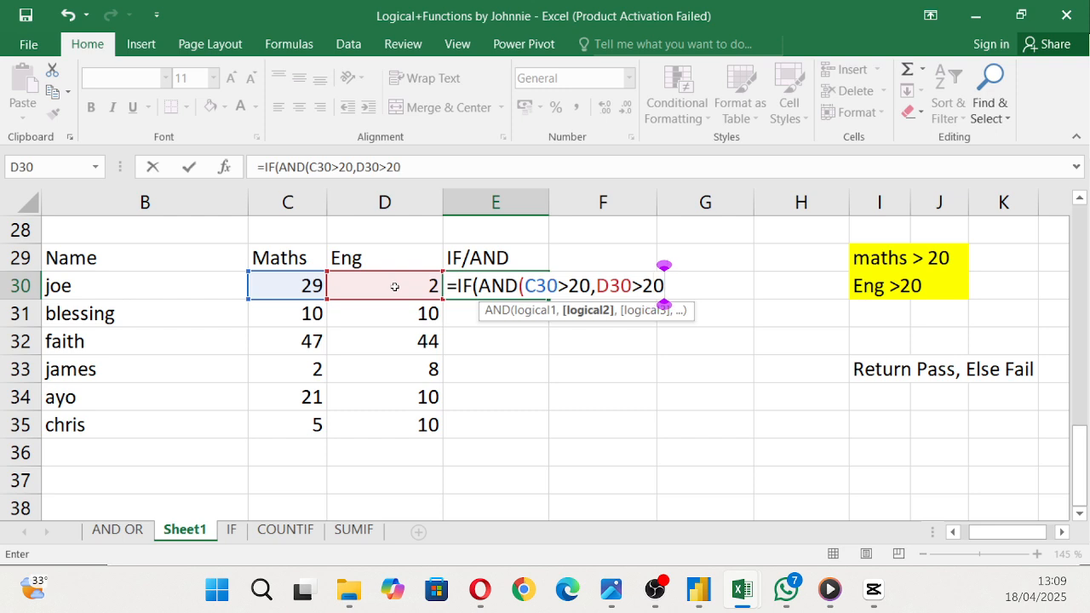
text(),)
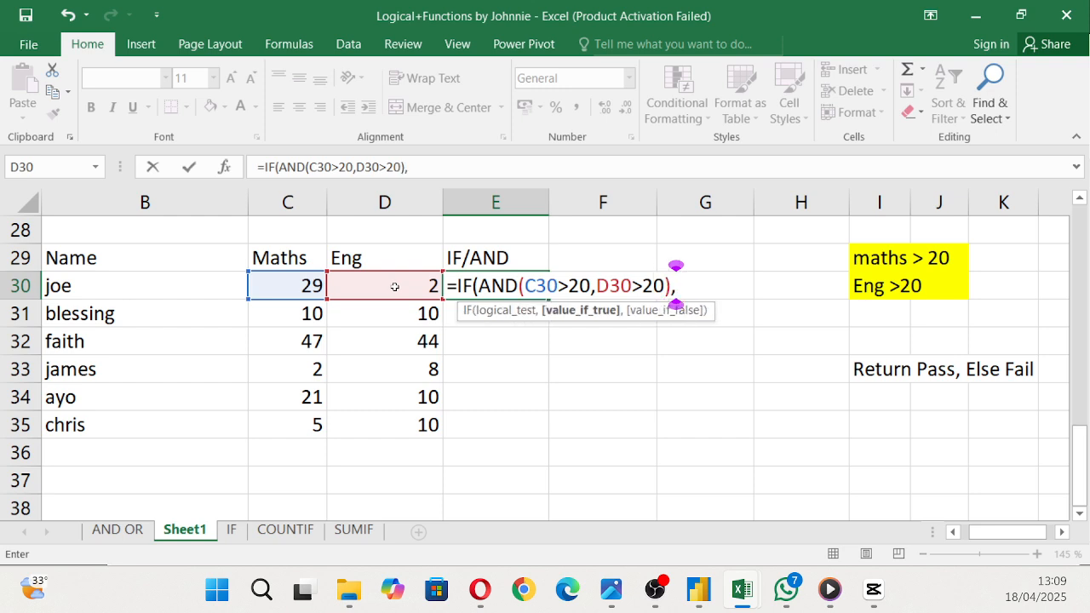
Step: Complete the E30 formula with "Pass" as the value if true and "Fail" as the value if false
text("Pass)
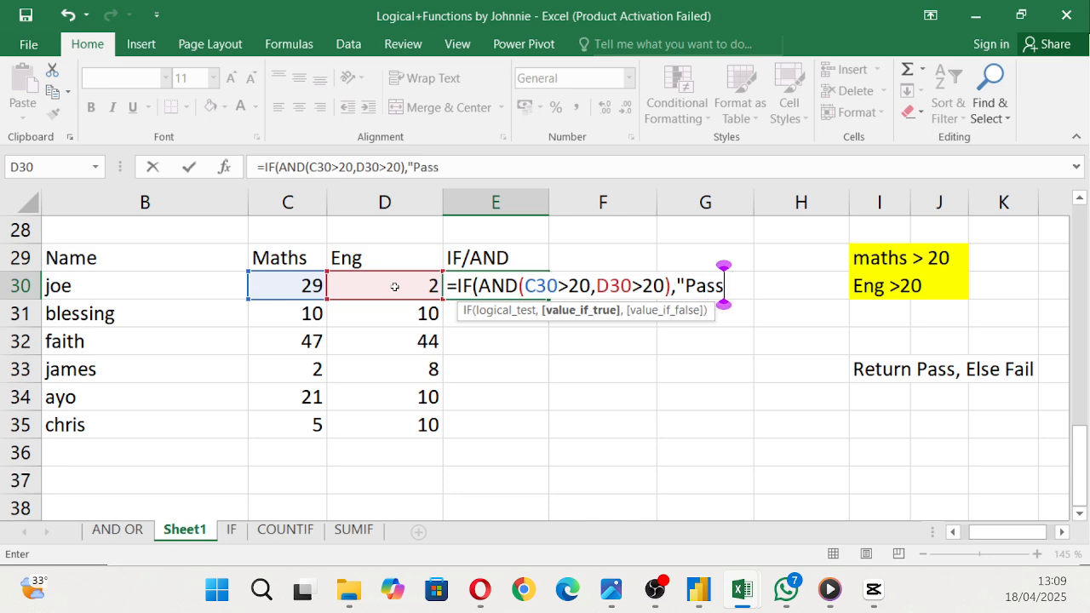
text(",)
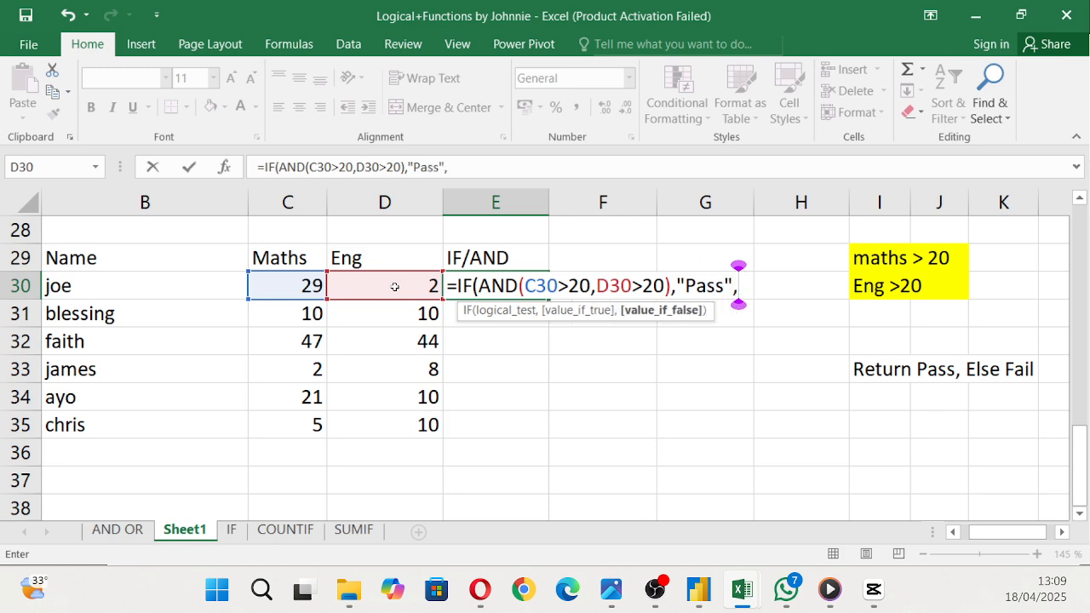
text(")
text(fail)
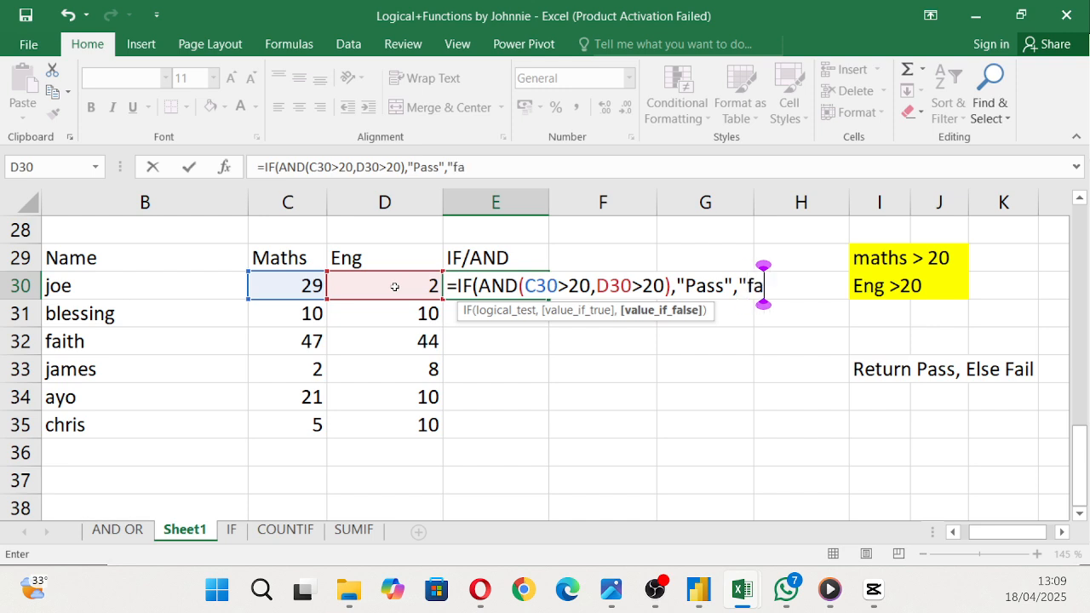
key(BackSpace)
key(BackSpace)
key(BackSpace)
key(BackSpace)
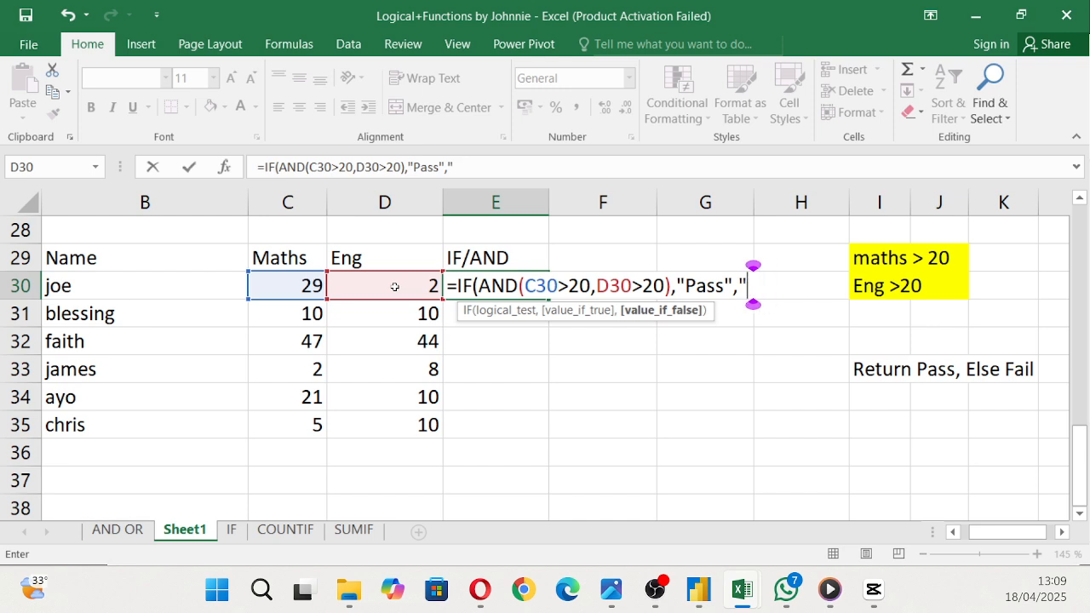
text(Fai)
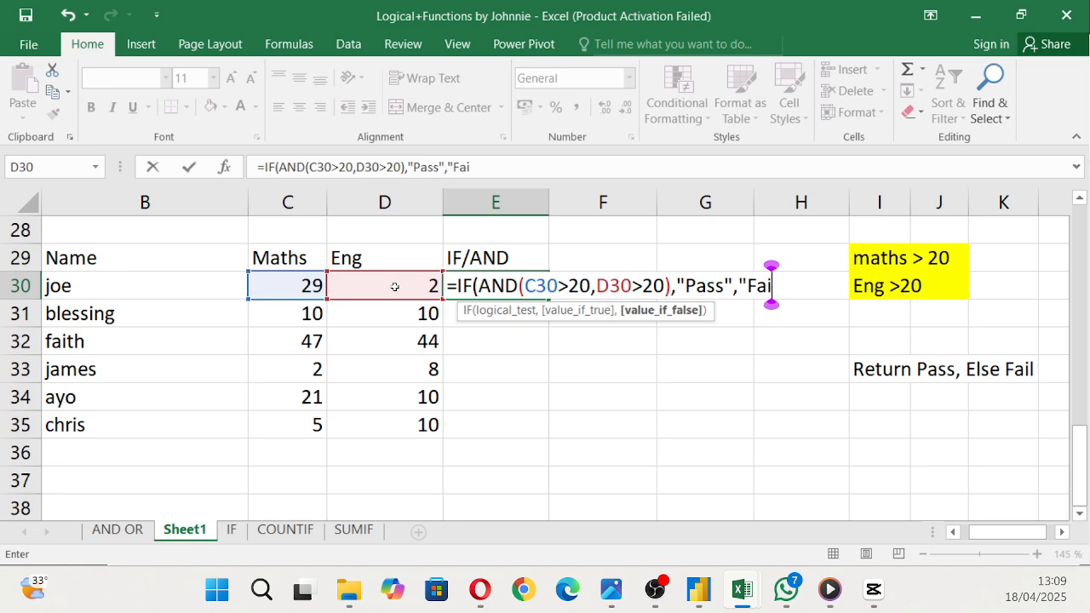
text(l")
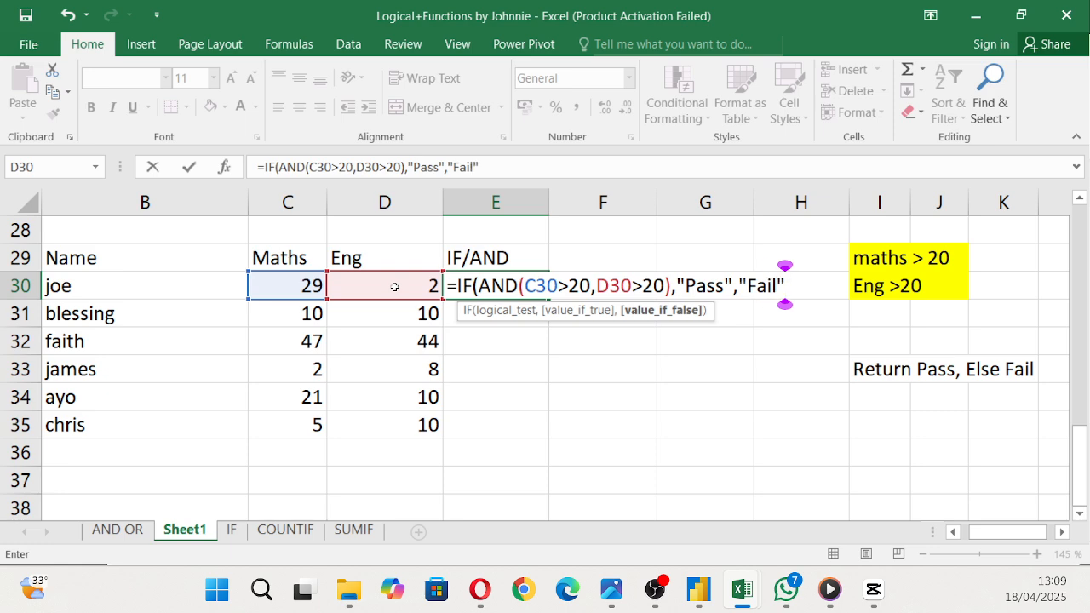
text())
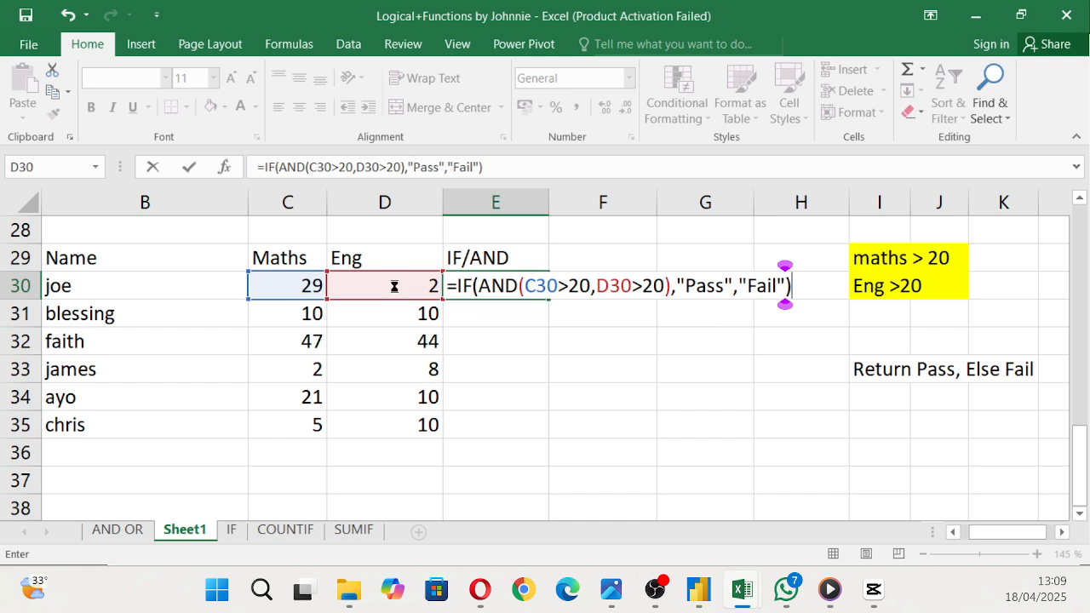
key(Return)
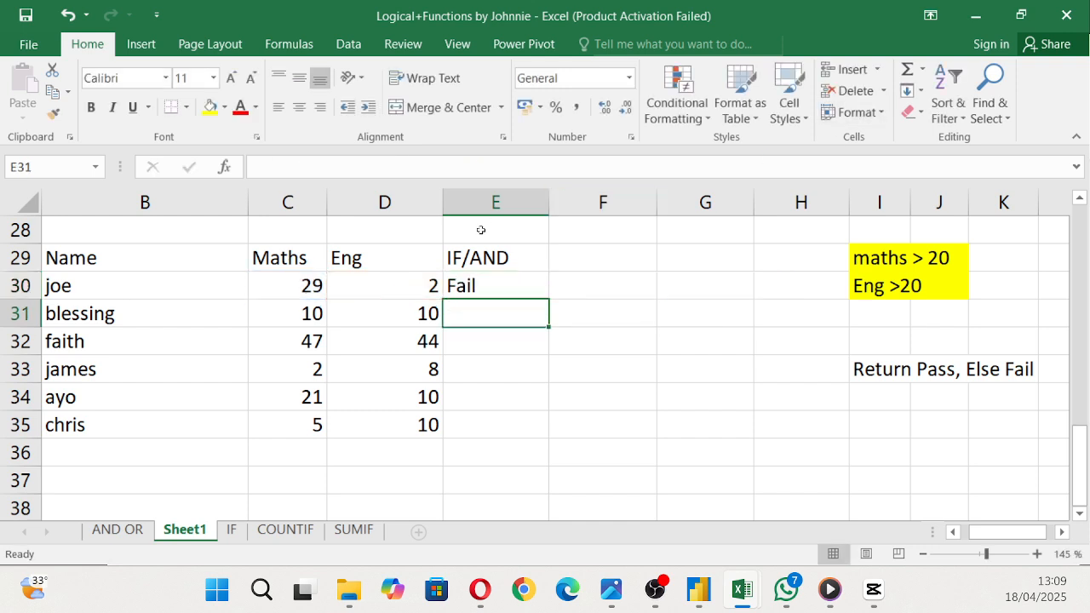
Step: Fill the IF/AND formula from E30 down through E35
click(482, 288)
drag(548, 296, 547, 430)
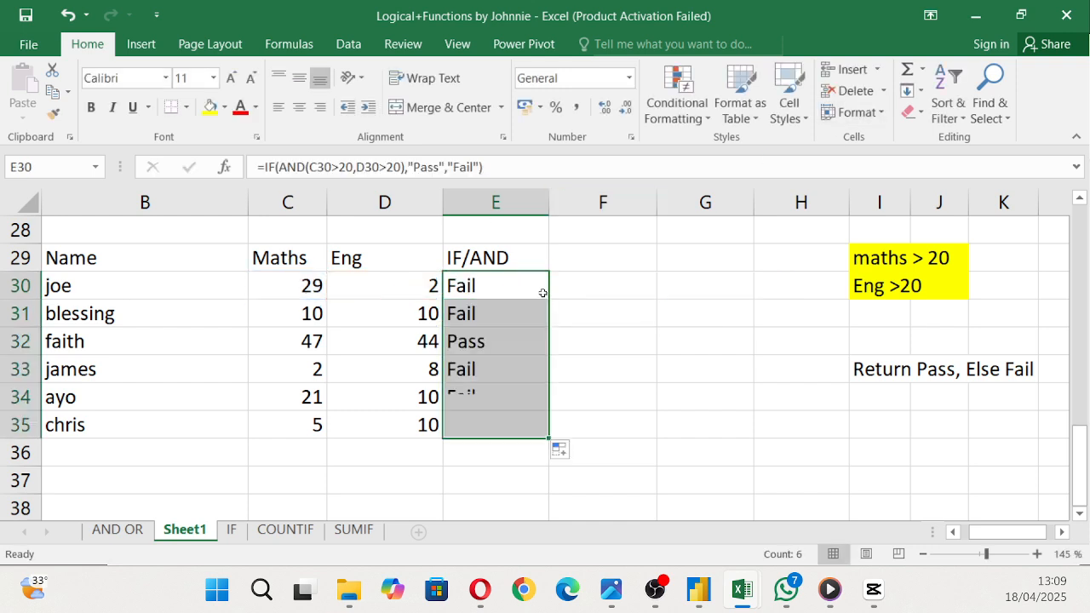
click(562, 344)
Step: Inspect the copied IF/AND formula and its cell references in E32, leaving the formula as it is
click(497, 342)
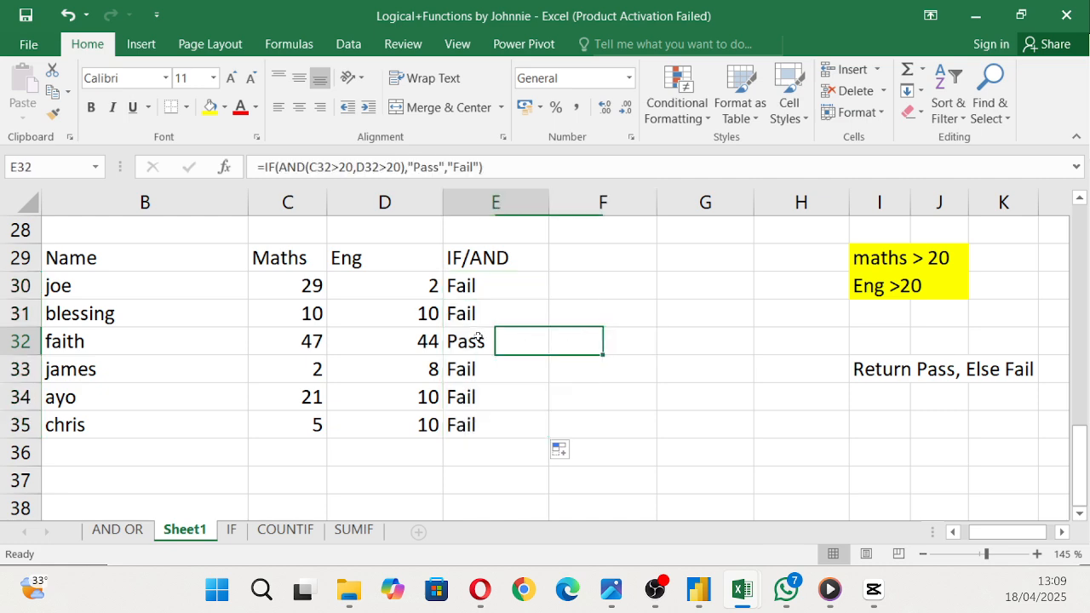
double_click(486, 338)
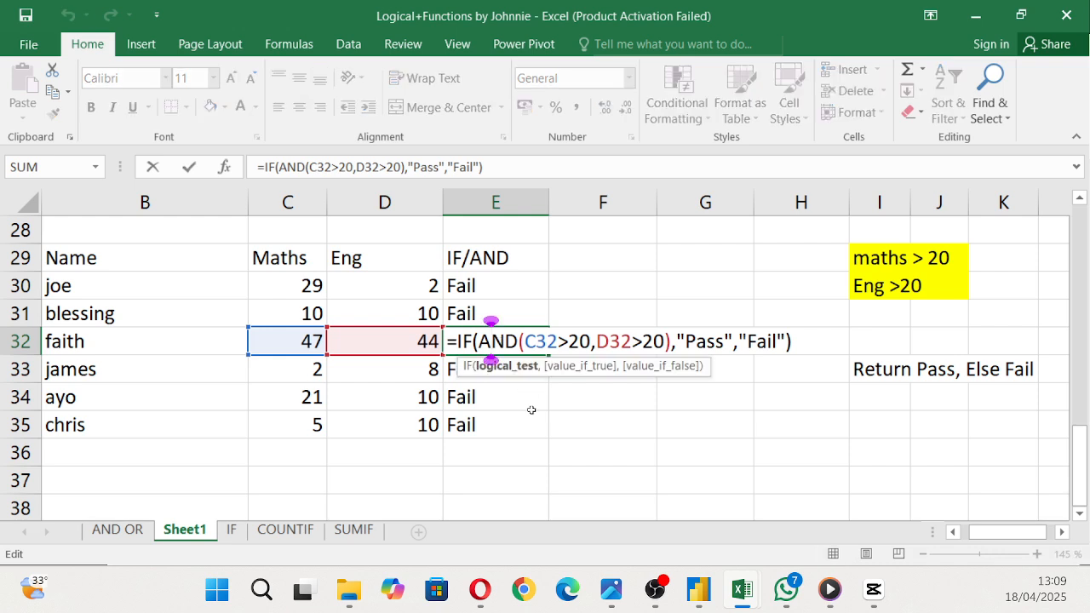
key(Return)
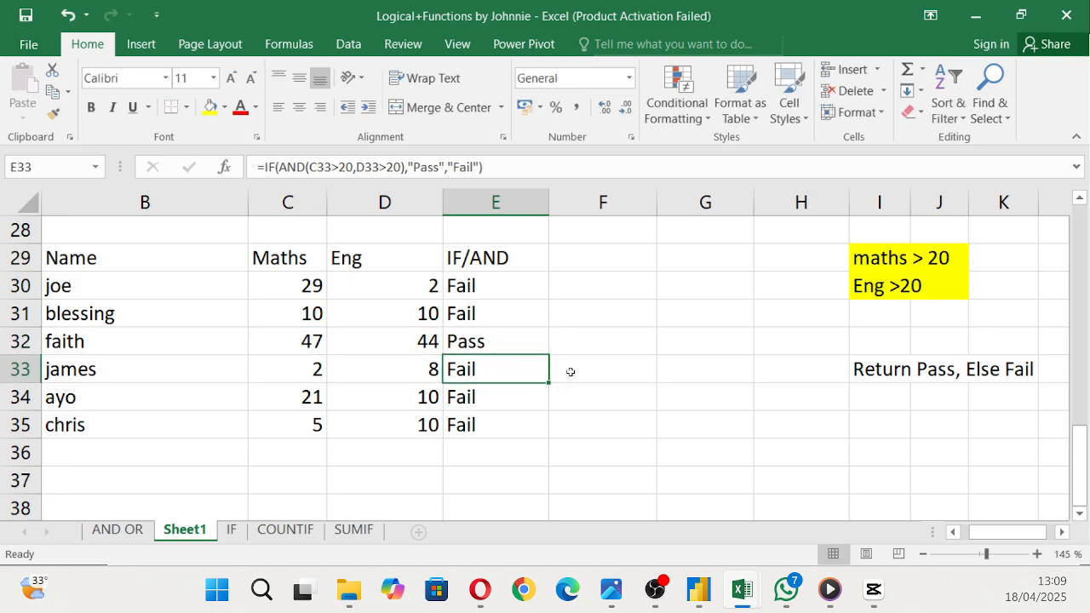
Step: Add the column header "IF/OR" in F29 beside the IF/AND column
click(587, 263)
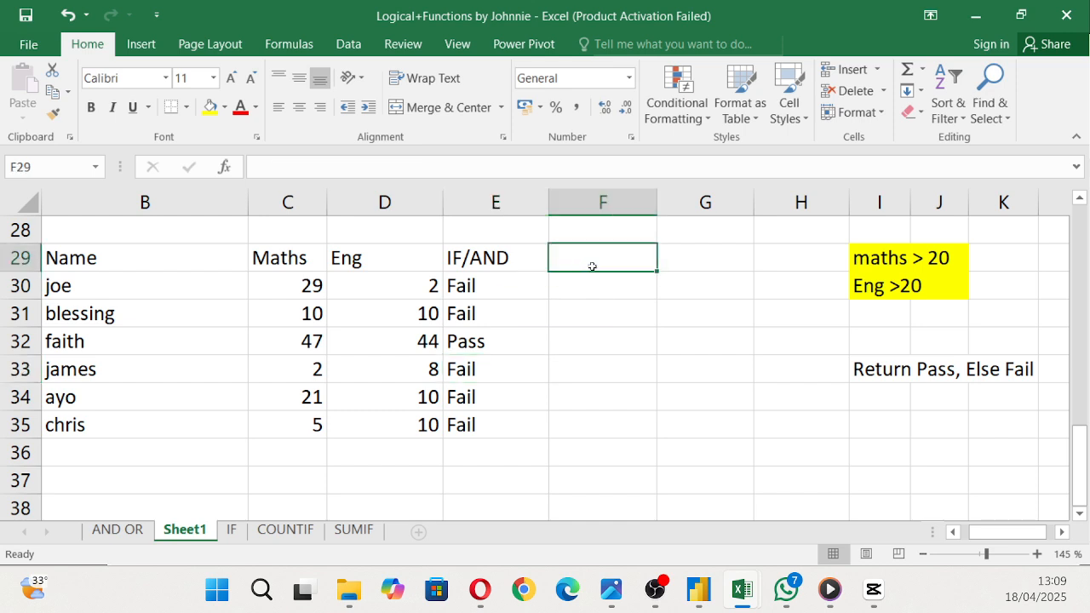
text(IF)
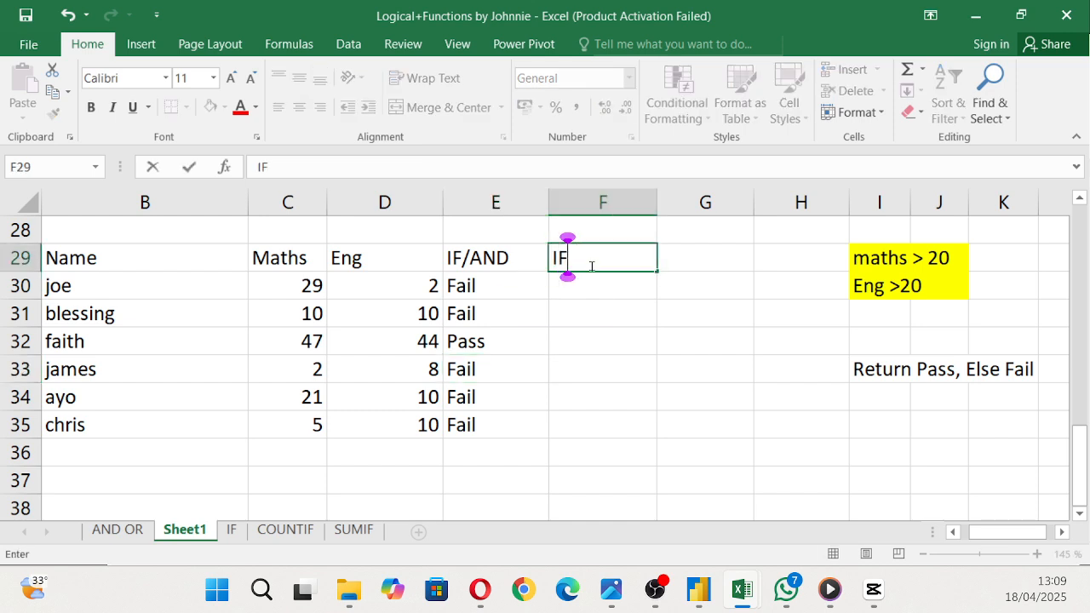
text(/OR)
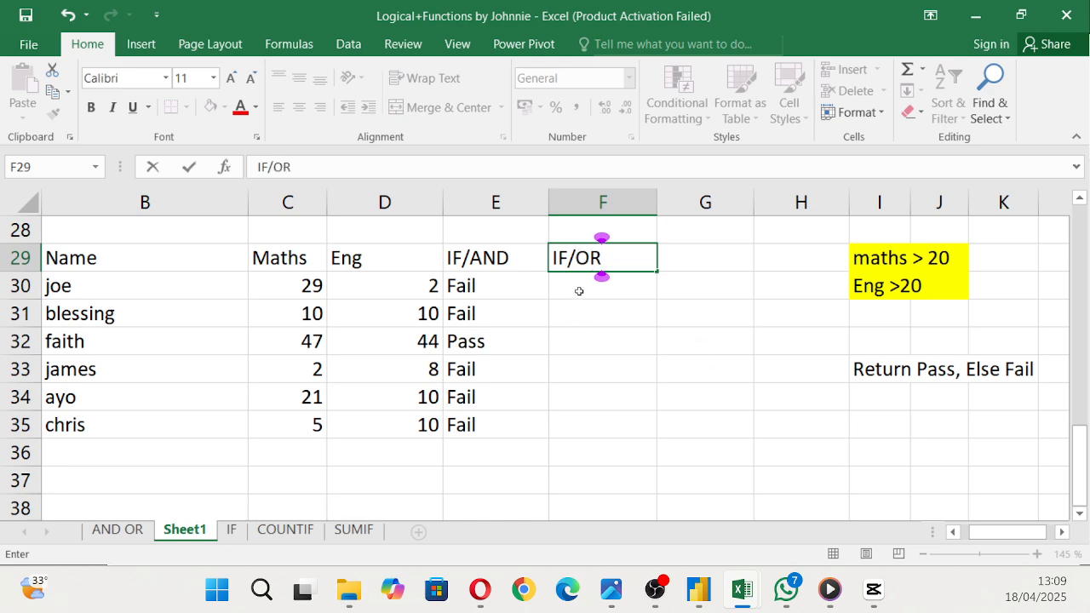
Step: Start an IF formula in F30 with a nested OR function as its logical test
click(596, 280)
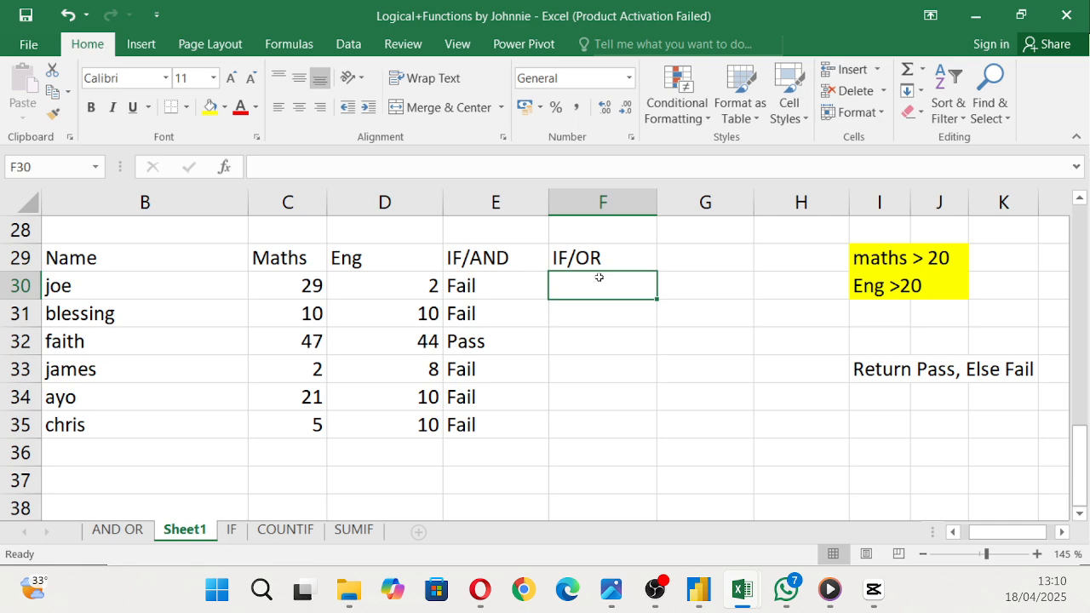
text(=if)
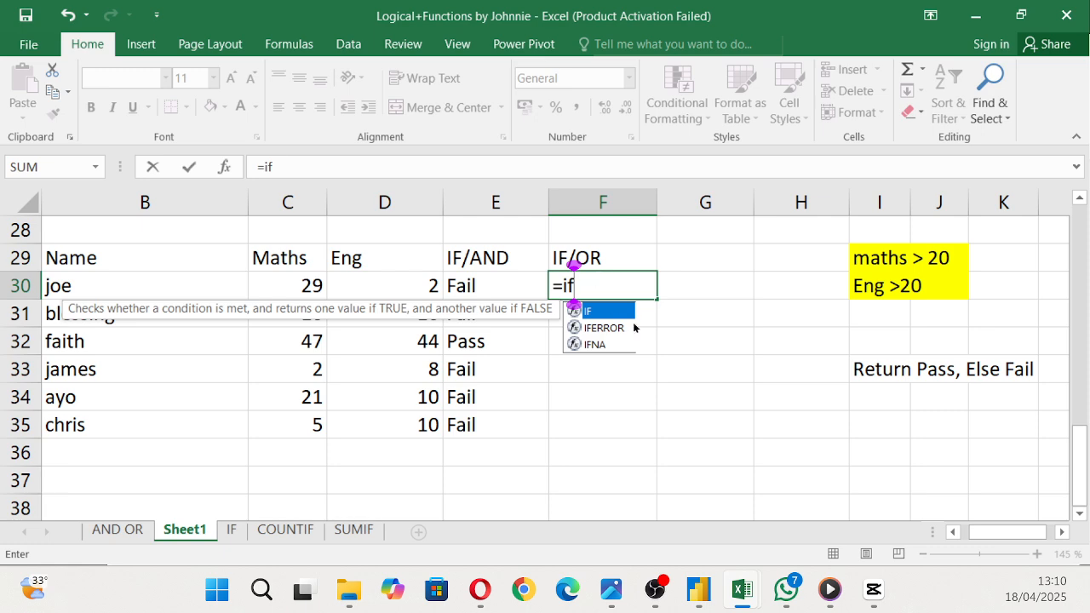
double_click(619, 310)
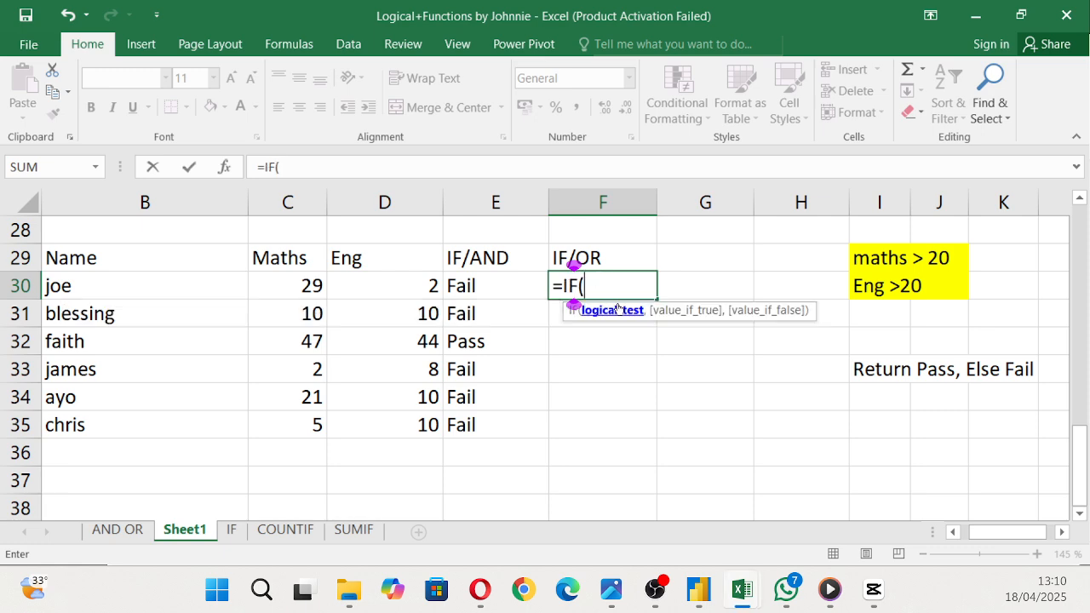
text(or)
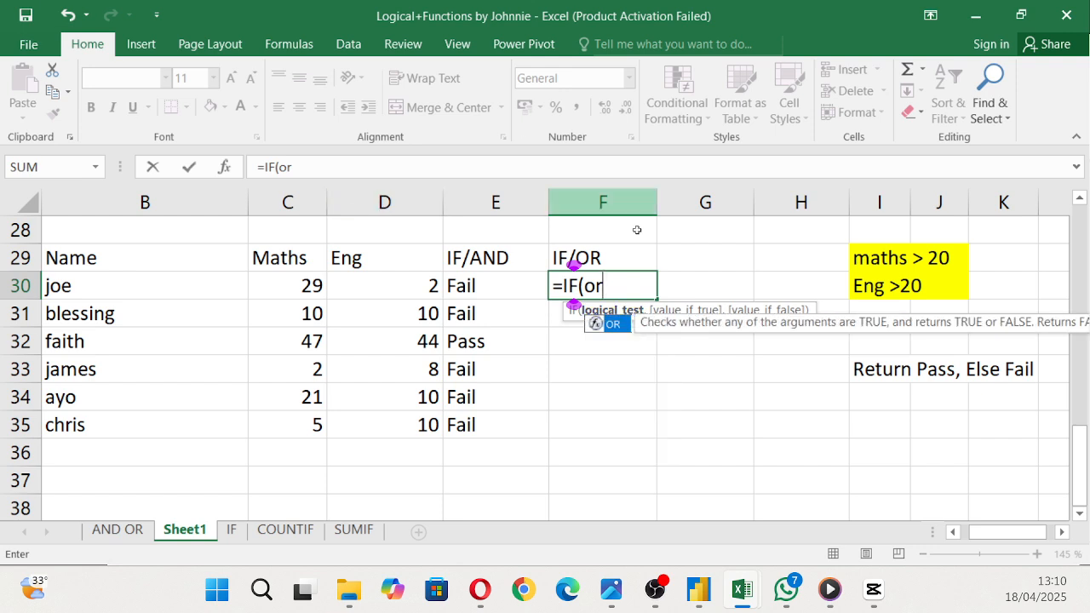
double_click(614, 323)
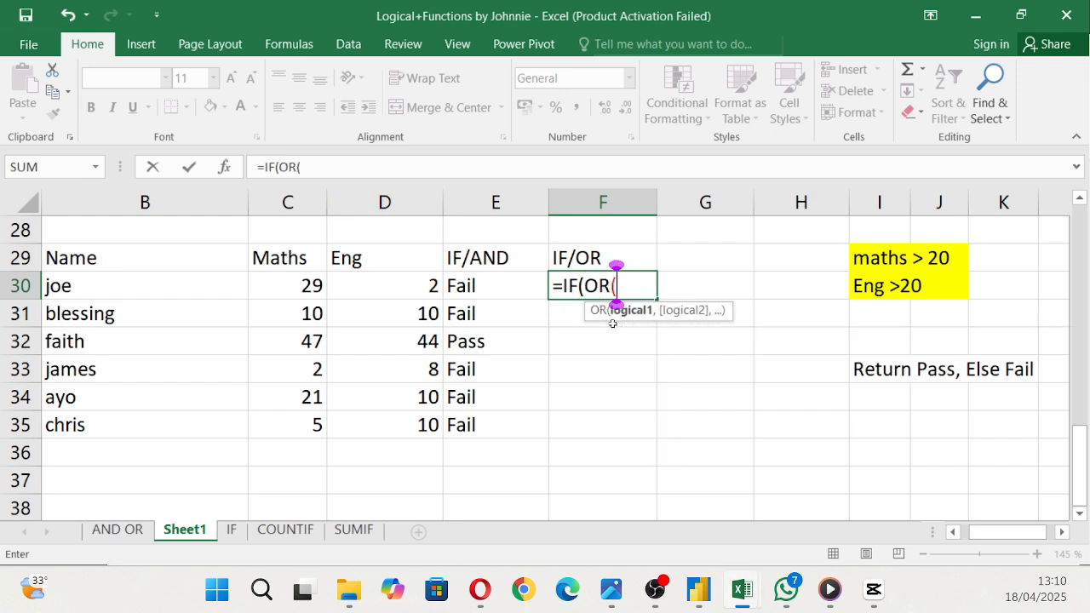
Step: Set the OR conditions in the F30 formula to C30>20 and D30>20, and close the OR function
click(292, 291)
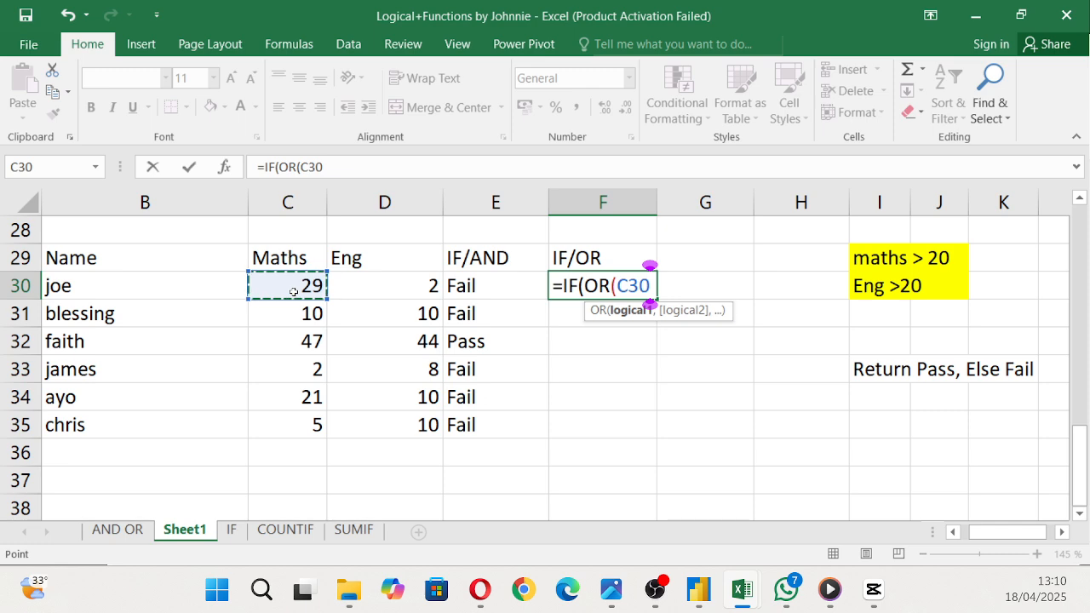
text(>2)
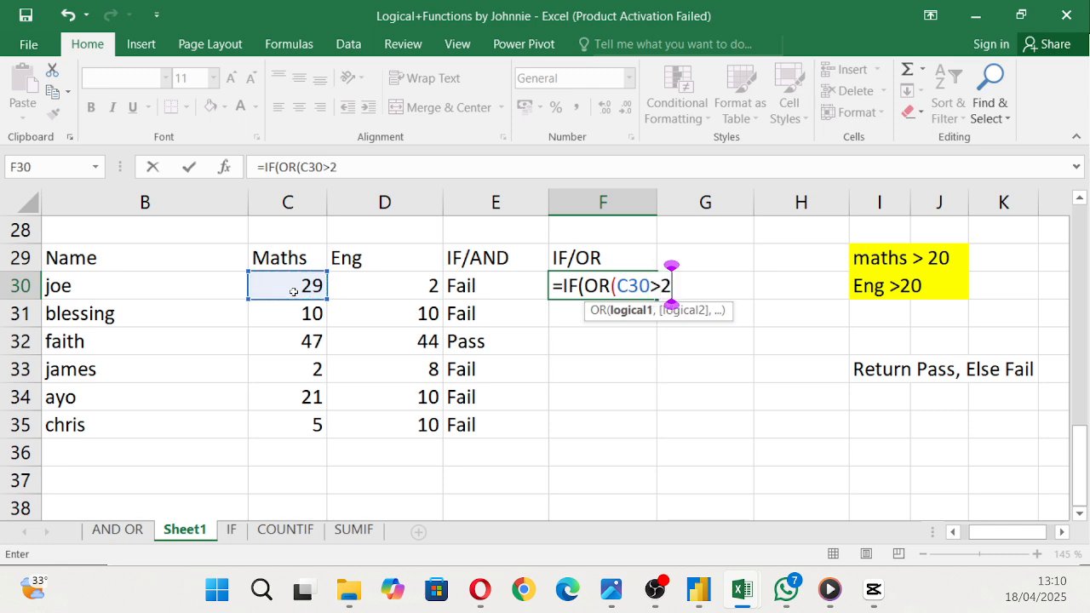
text(0,)
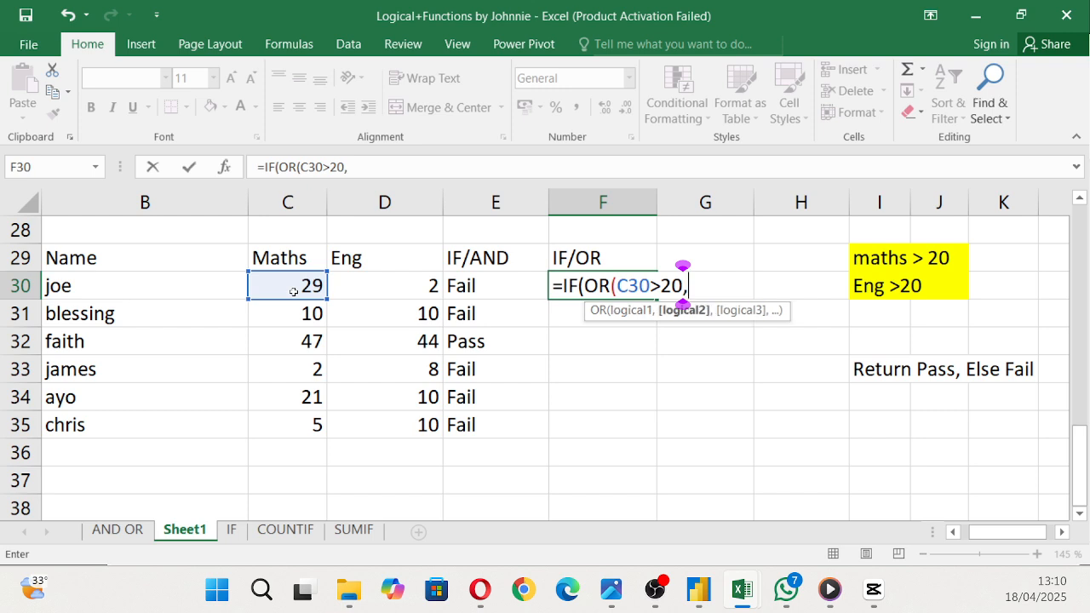
click(364, 287)
text(>)
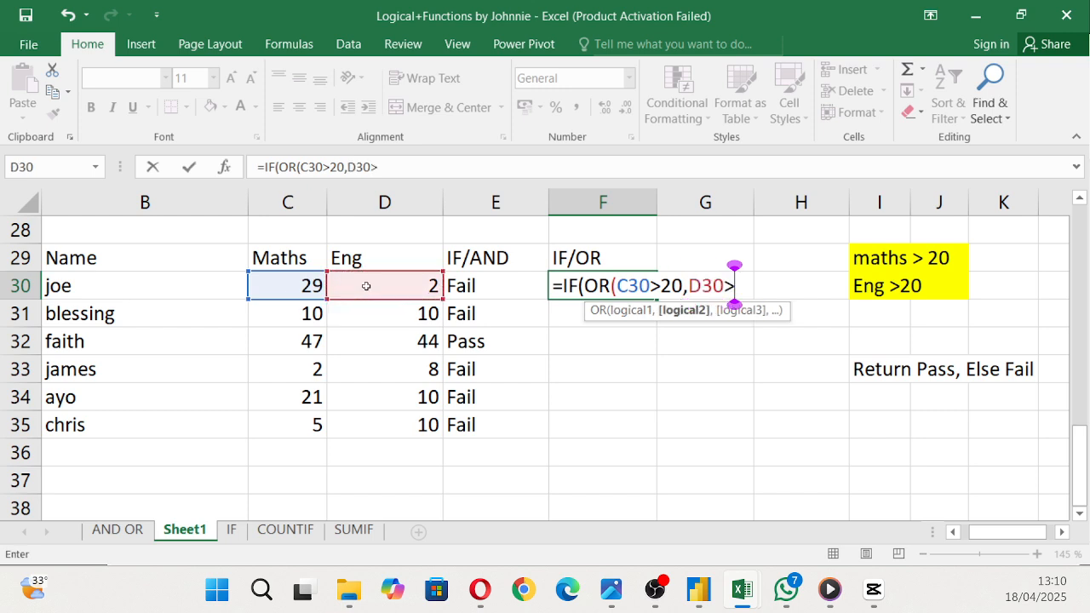
text(20))
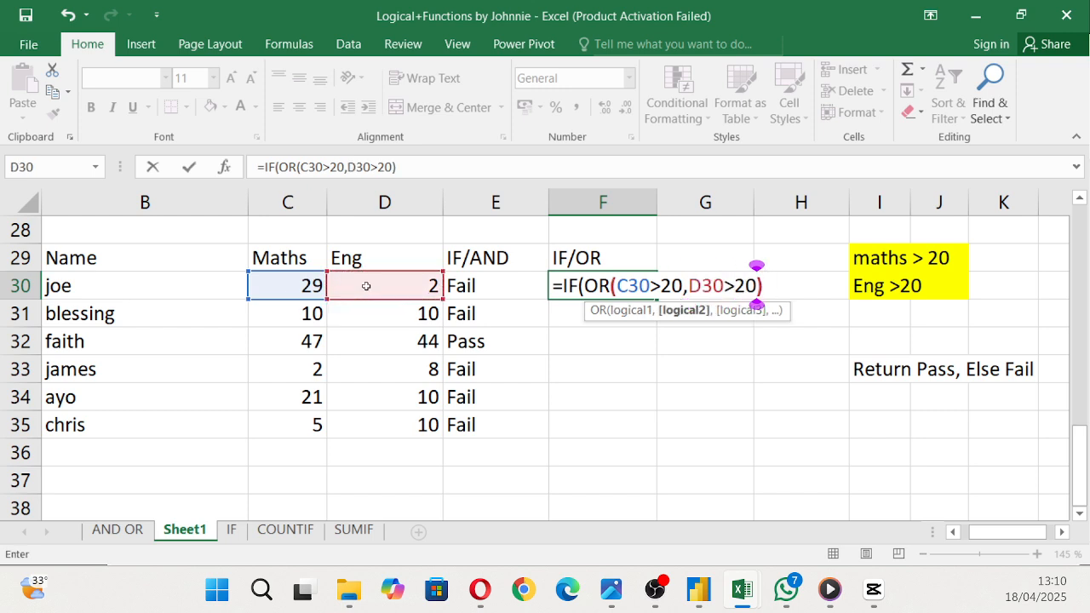
text(,)
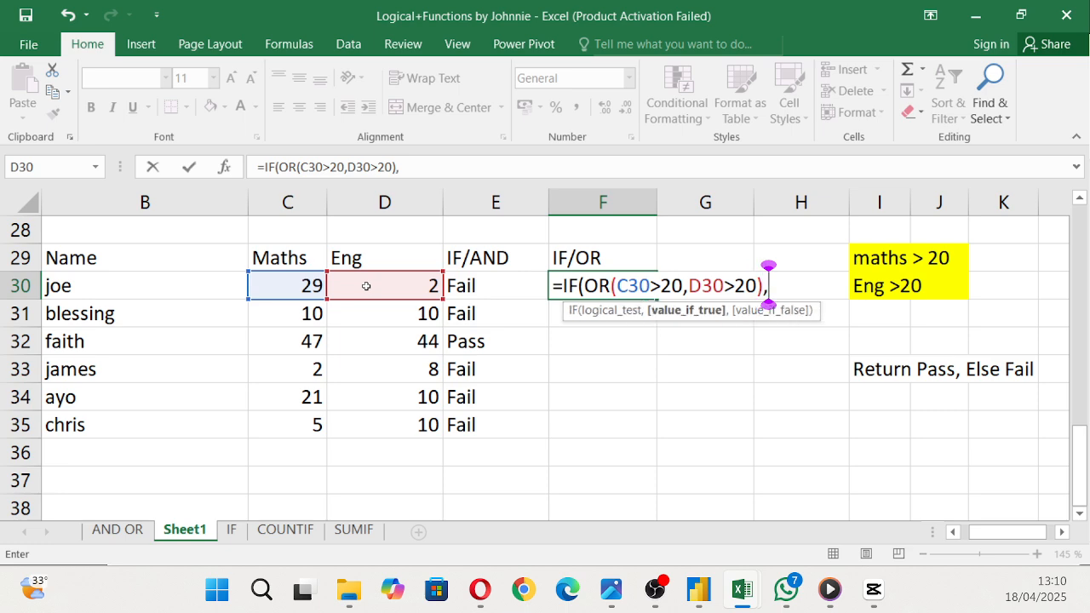
Step: Complete the F30 formula with "Pass" as the value if true and "fail" as the value if false
text("Pass)
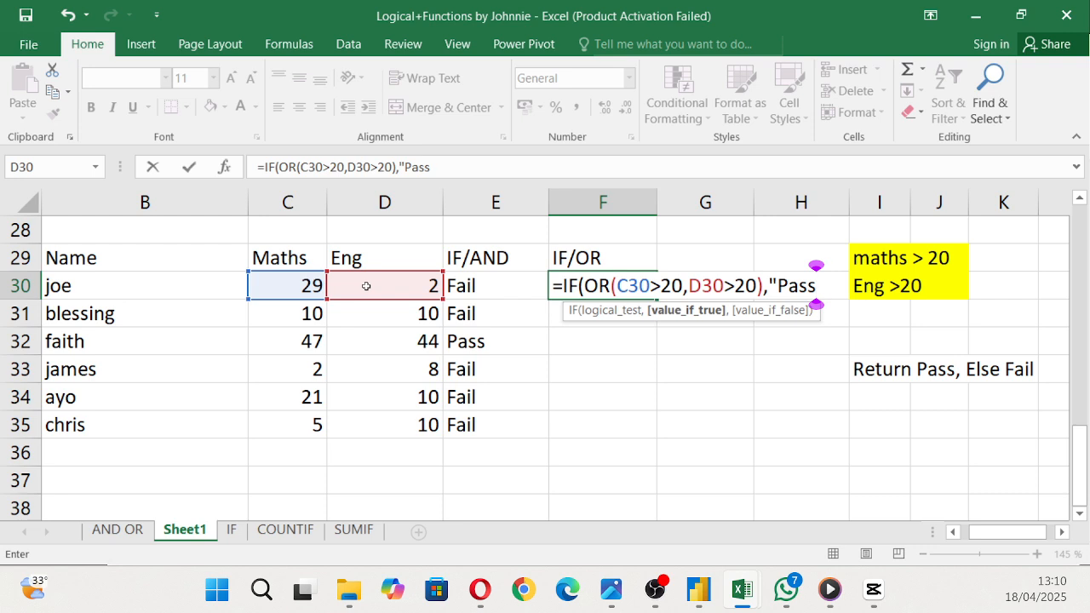
text(",")
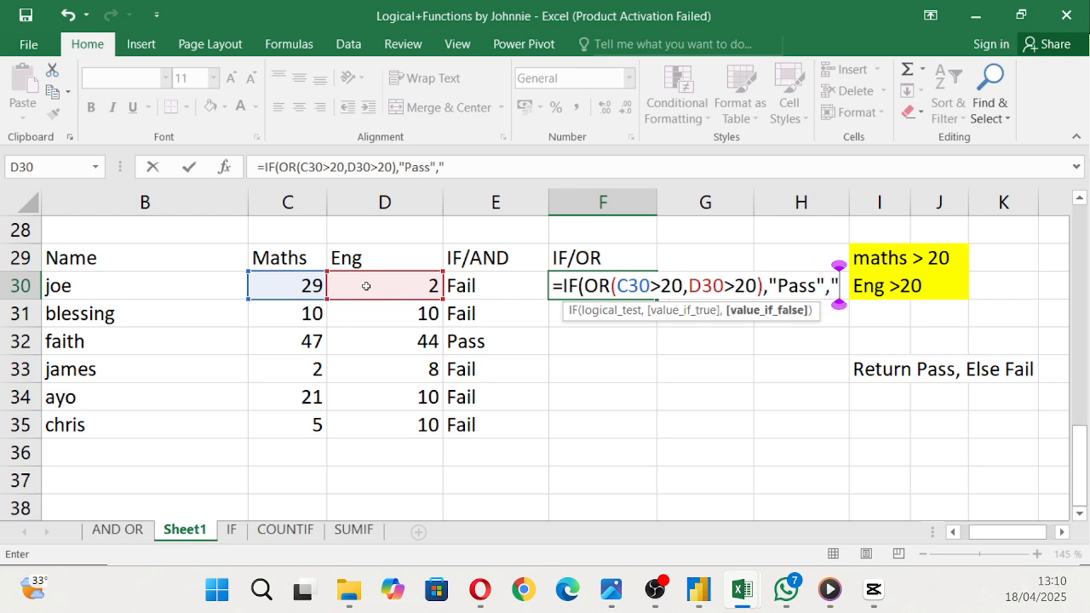
text(fail)
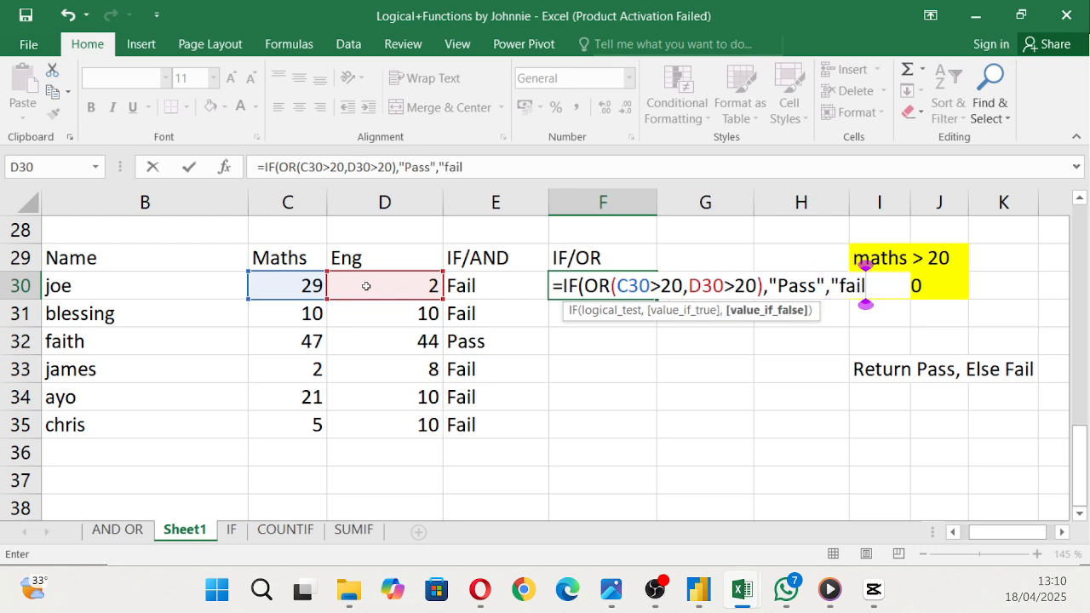
text("))
key(Return)
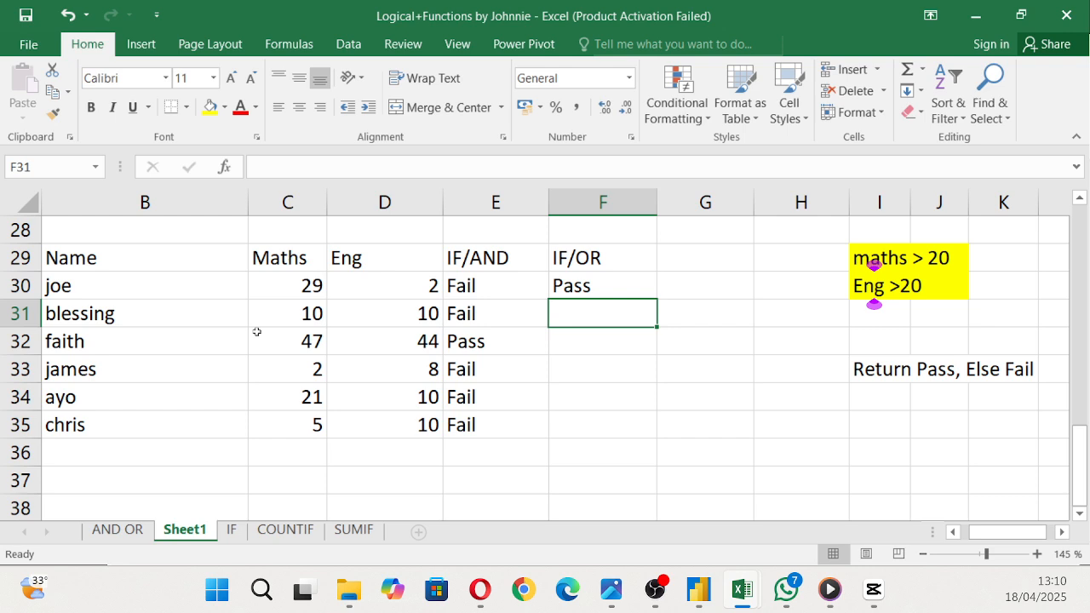
Step: Fill the IF/OR formula from F30 down through F35
click(619, 276)
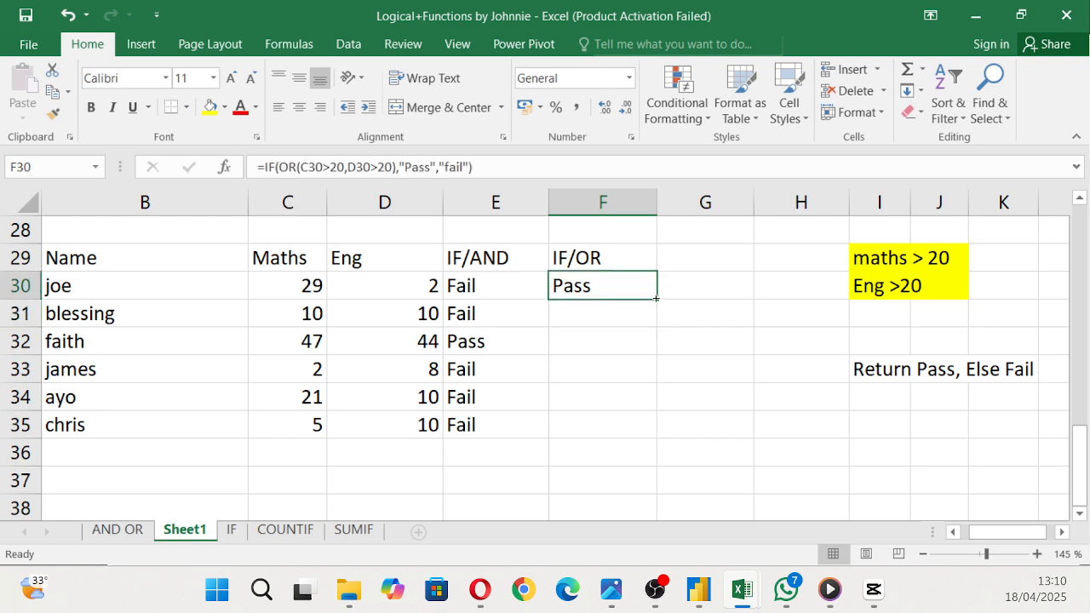
double_click(655, 298)
click(690, 329)
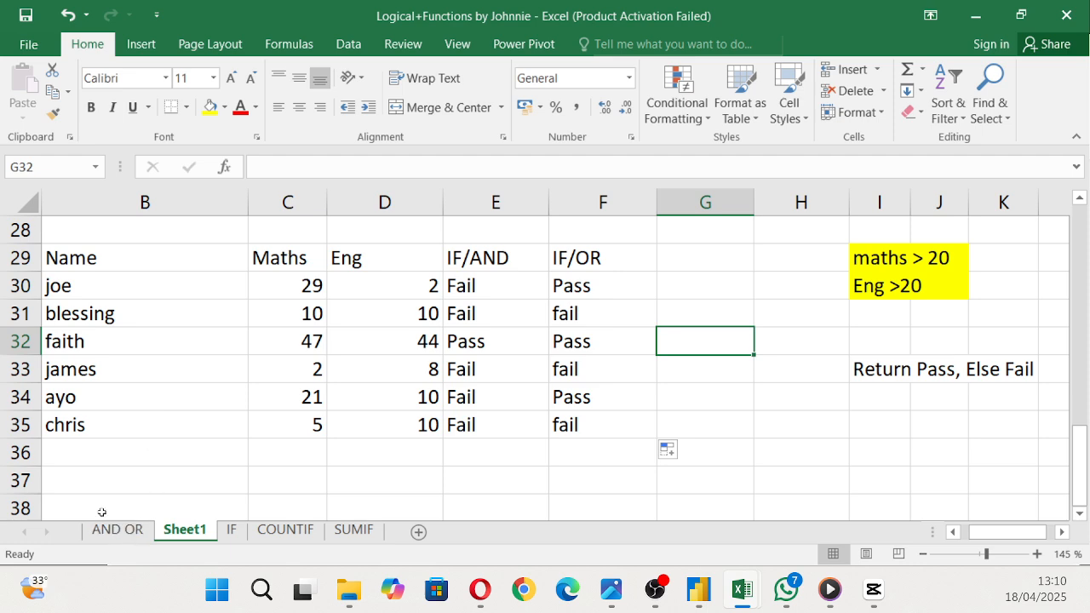
Step: Review the comparison operator, AND/OR result and nested IF tables higher up on Sheet1
scroll(472, 341, up, 6)
scroll(472, 340, up, 3)
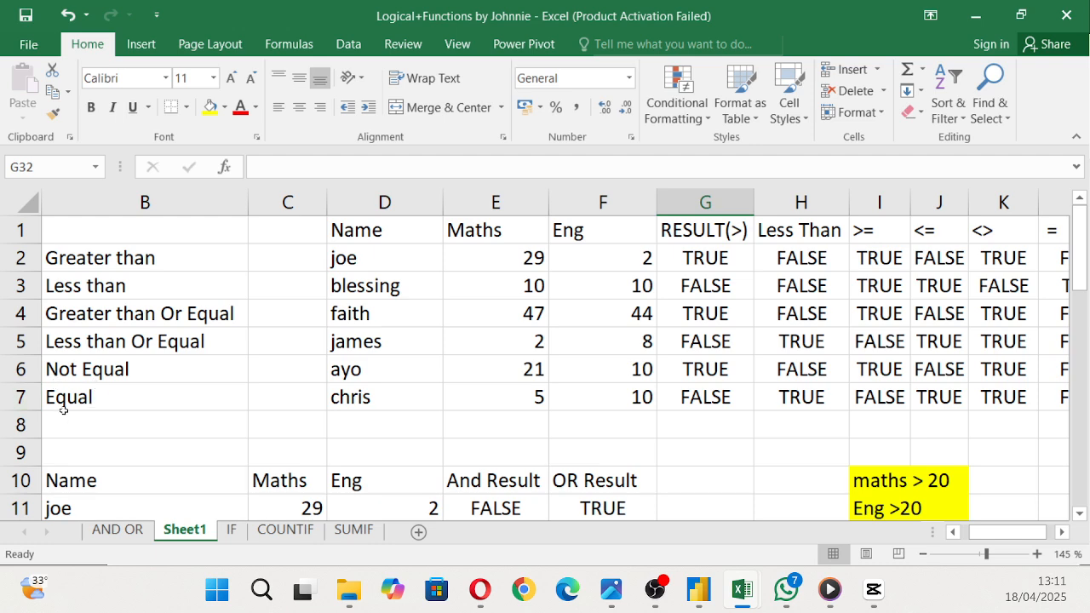
scroll(238, 399, down, 2)
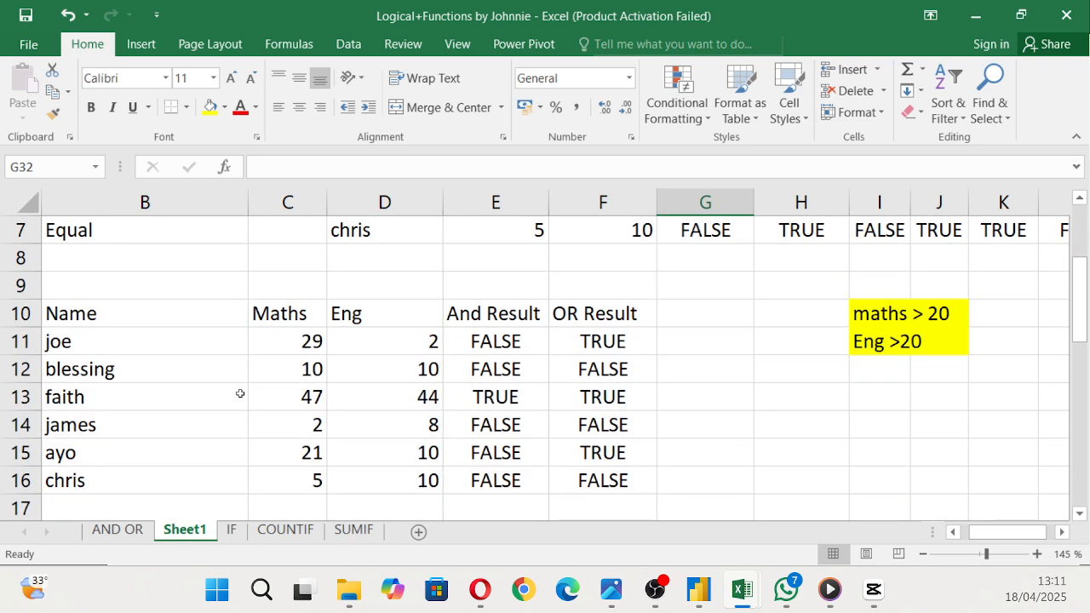
scroll(392, 332, down, 1)
scroll(593, 309, up, 1)
scroll(427, 355, down, 4)
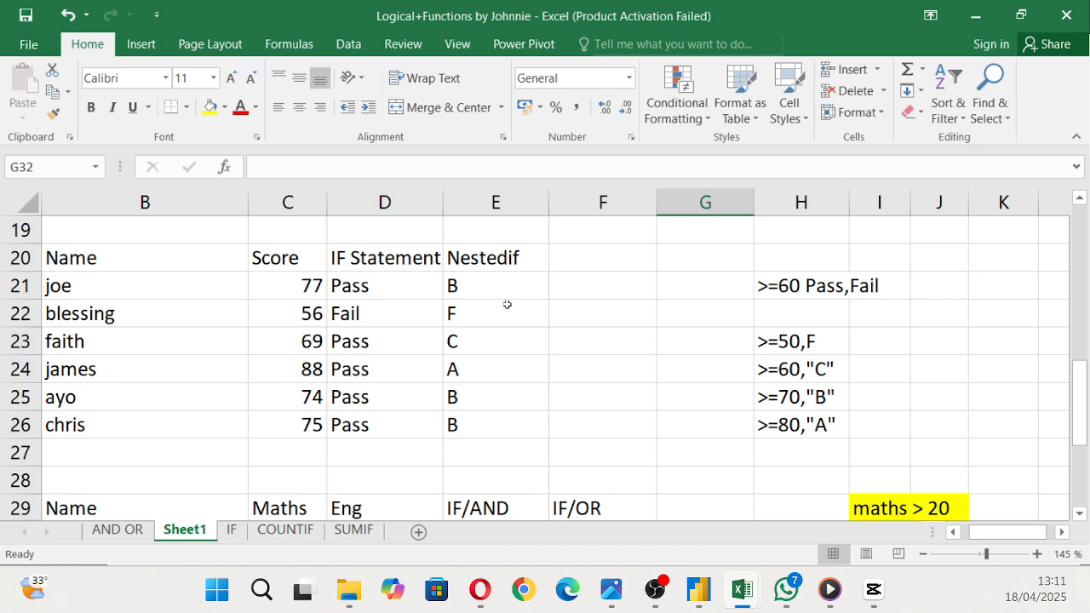
Step: Inspect the IF formula in D21 and the nested IF formula in E21, and review the IF/AND and IF/OR table below
click(356, 290)
double_click(356, 289)
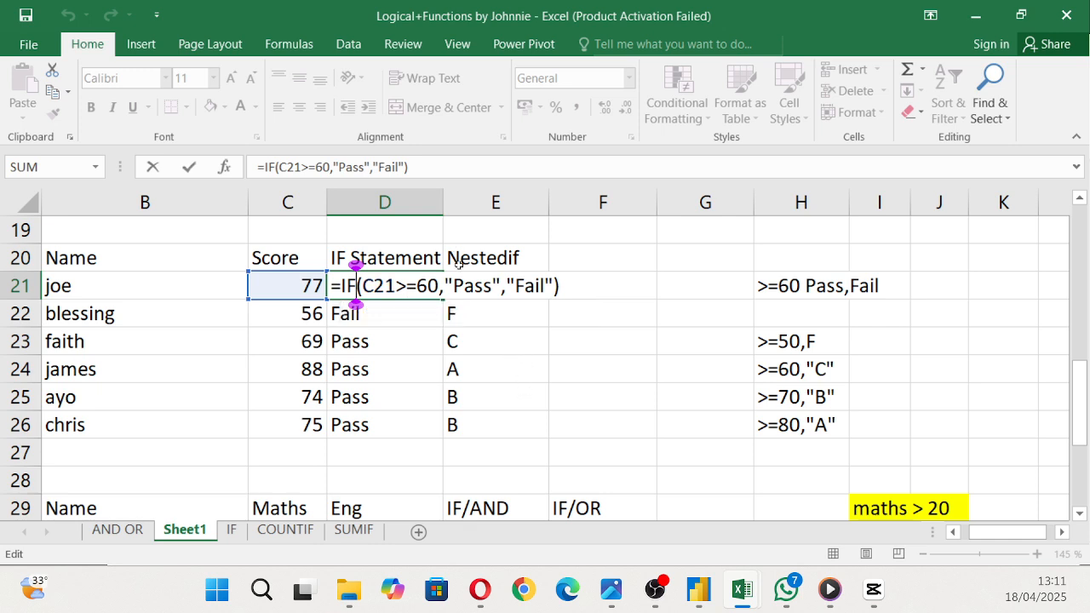
key(Return)
click(461, 285)
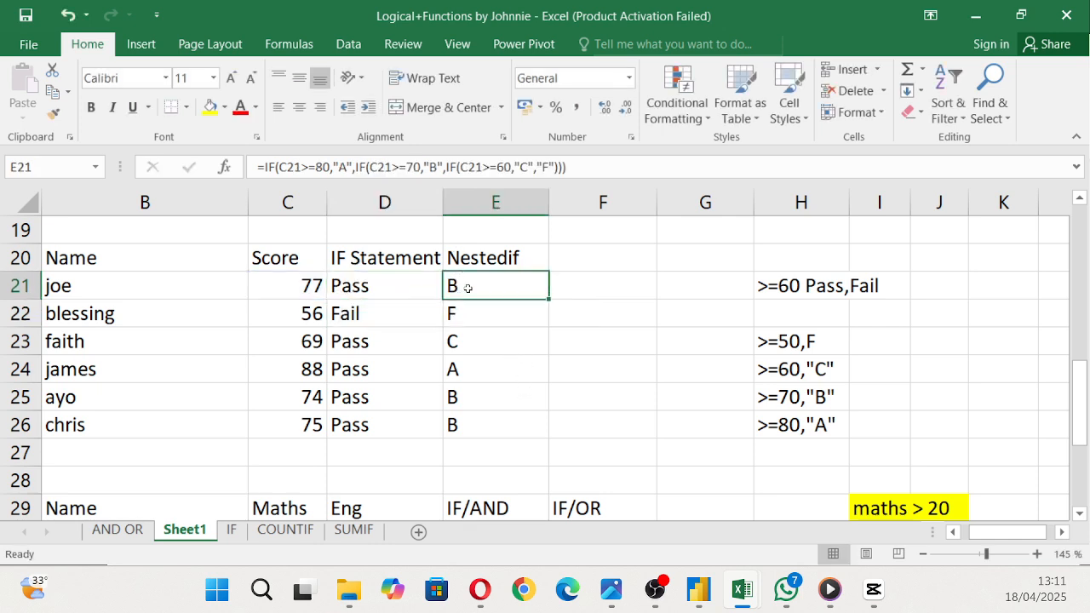
double_click(467, 288)
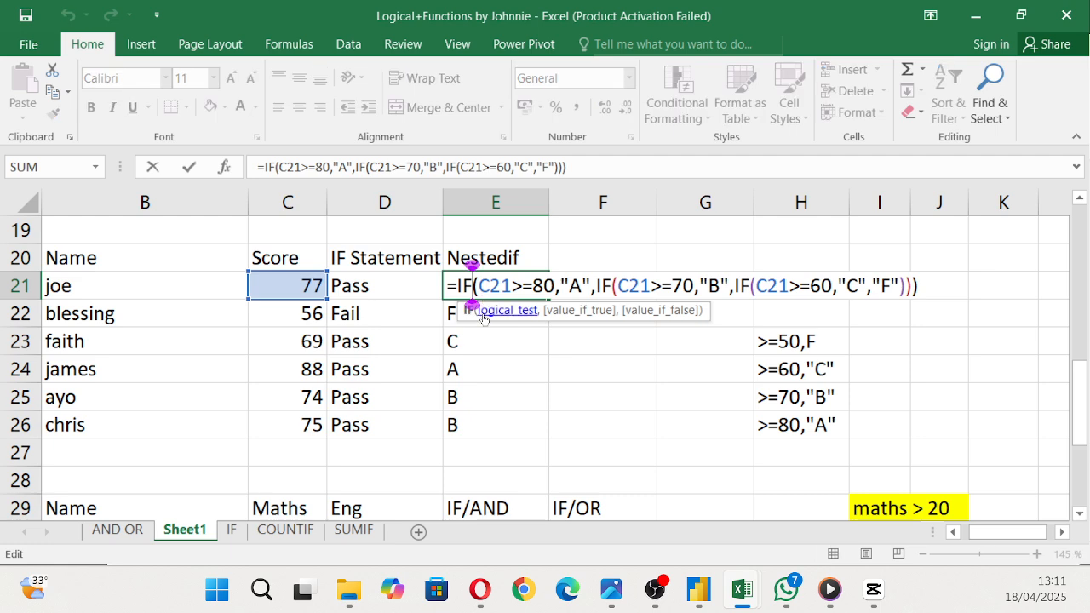
key(Return)
scroll(396, 335, down, 2)
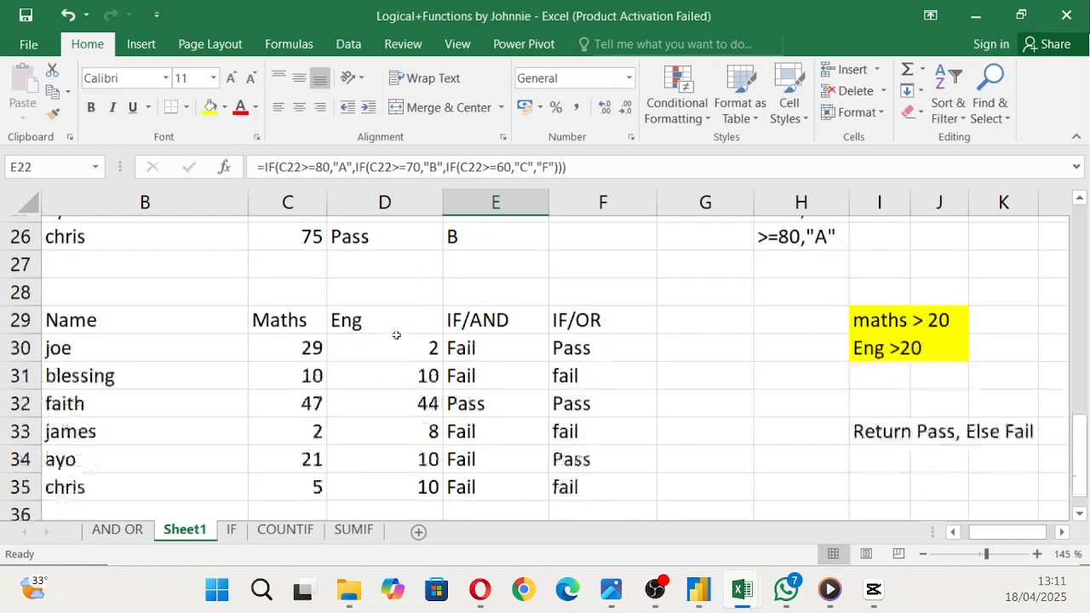
scroll(396, 335, down, 1)
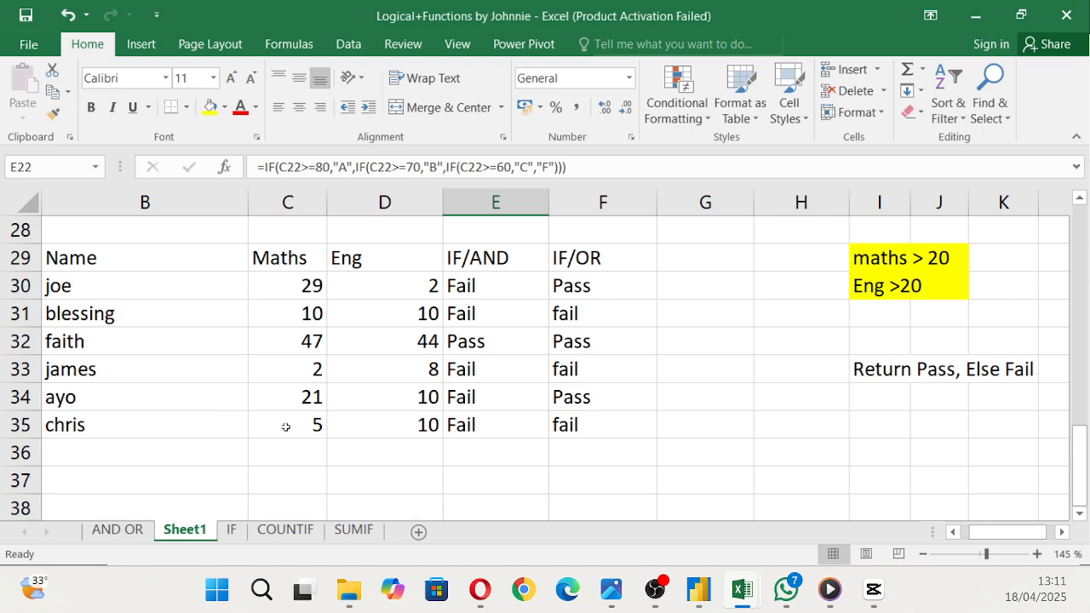
Step: Open the AND OR sheet and review the function definitions, syntax and the students example table
click(131, 531)
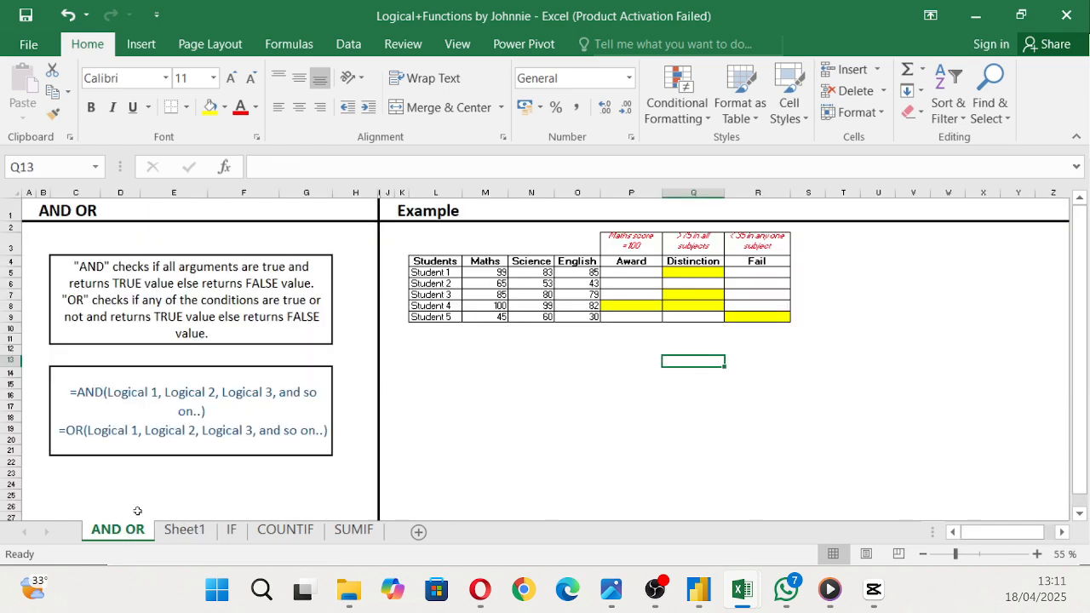
ctrl+scroll(679, 429, up, 3)
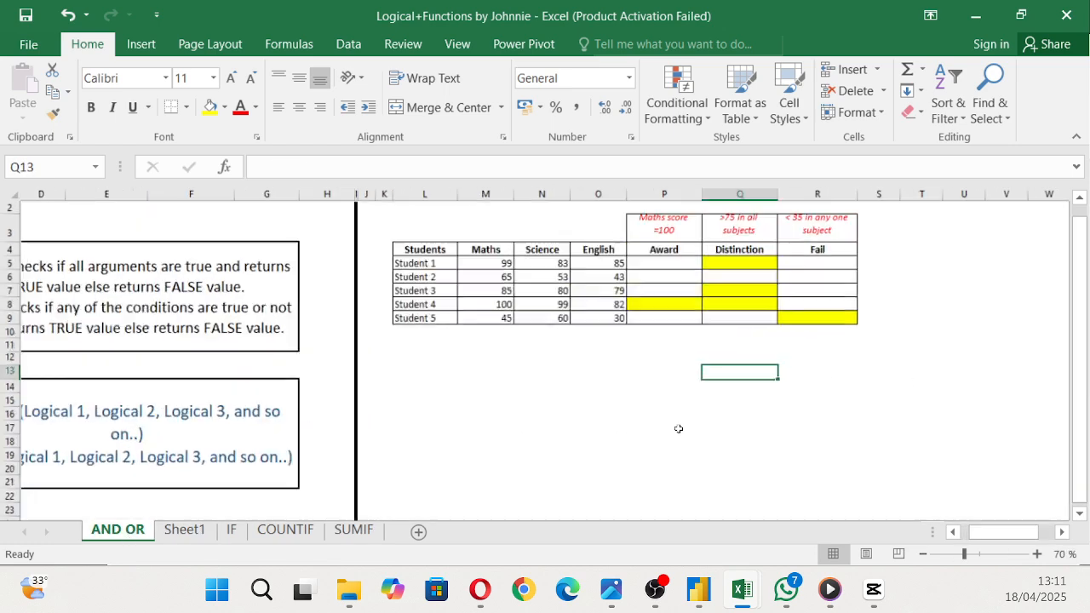
click(953, 531)
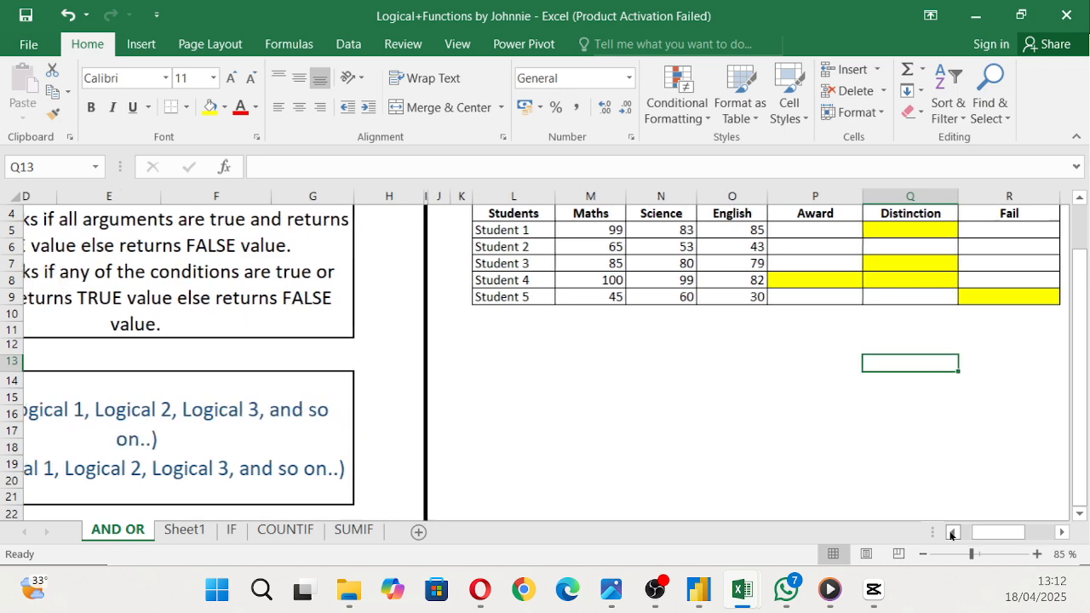
scroll(111, 317, up, 1)
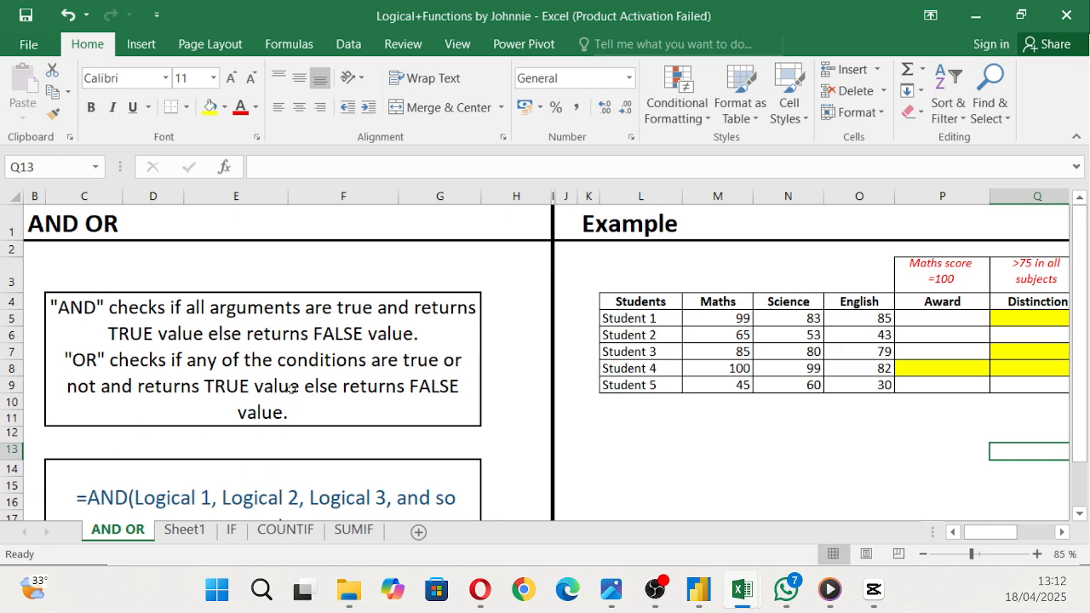
scroll(366, 409, down, 2)
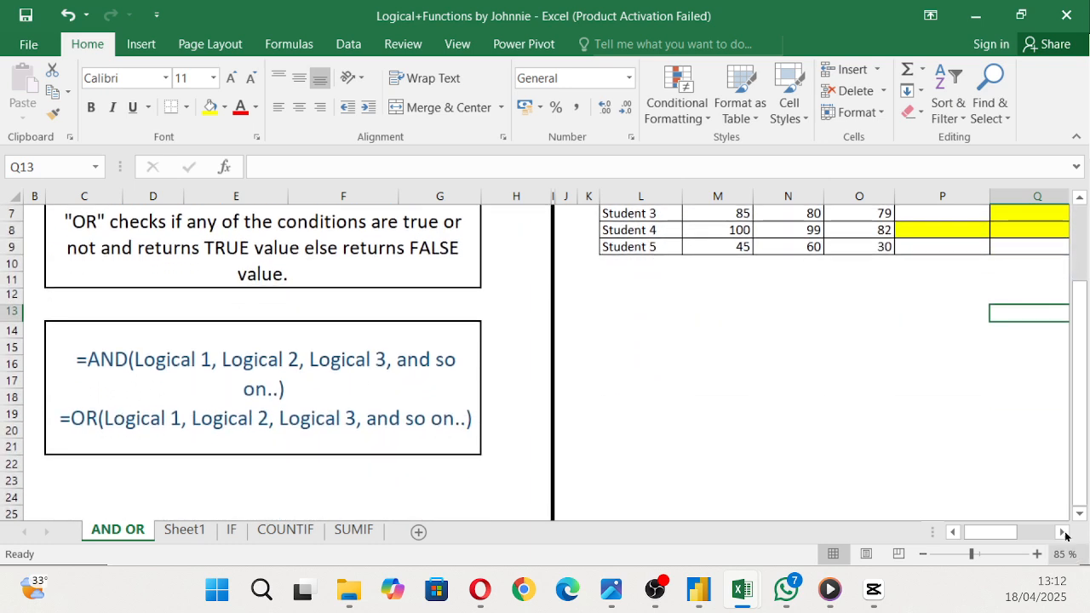
scroll(1046, 528, right, 4)
scroll(1045, 528, right, 1)
scroll(798, 341, up, 2)
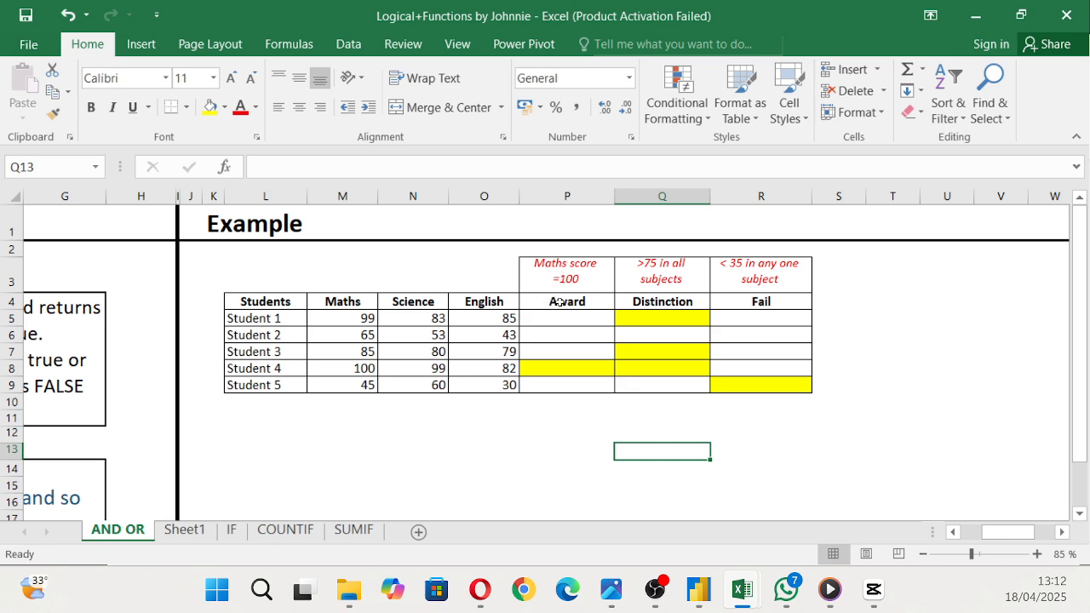
Step: Enter the formula =M5=100 in P5 to test Student 1's Maths score for the Award column
click(549, 322)
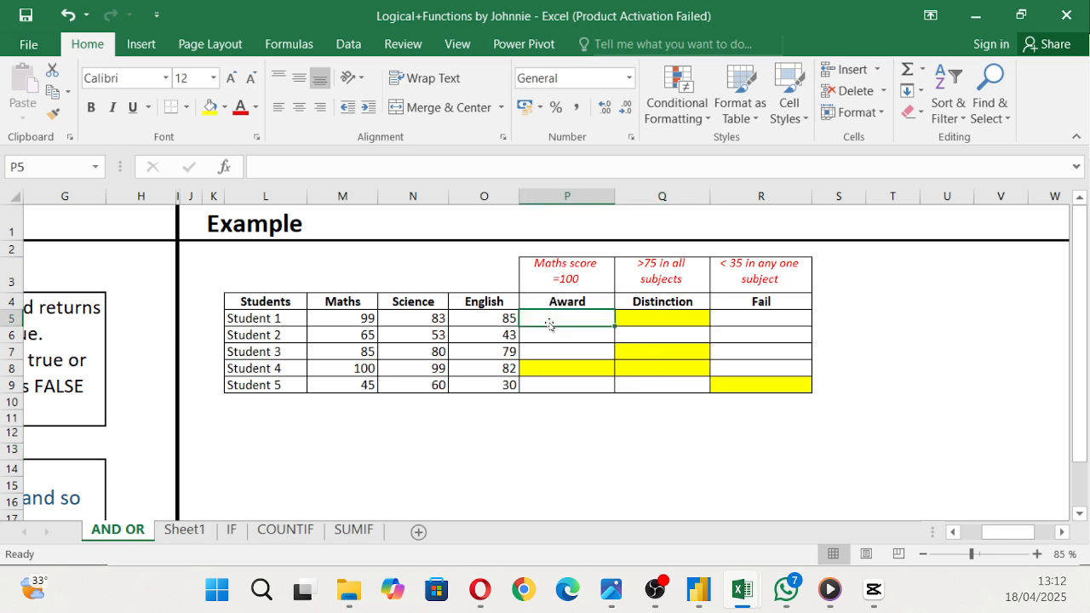
text(=)
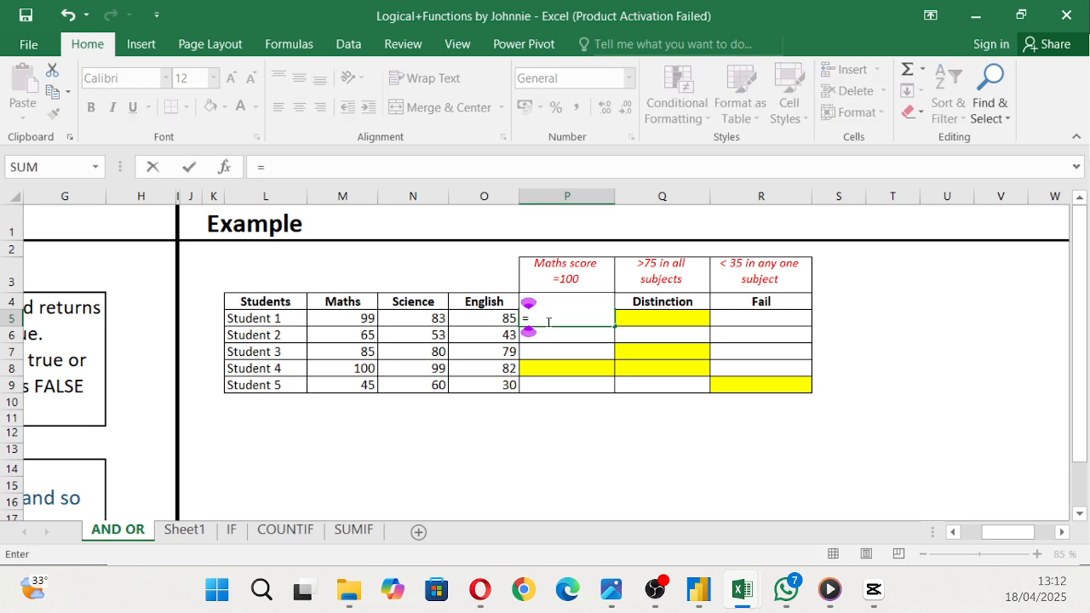
click(343, 308)
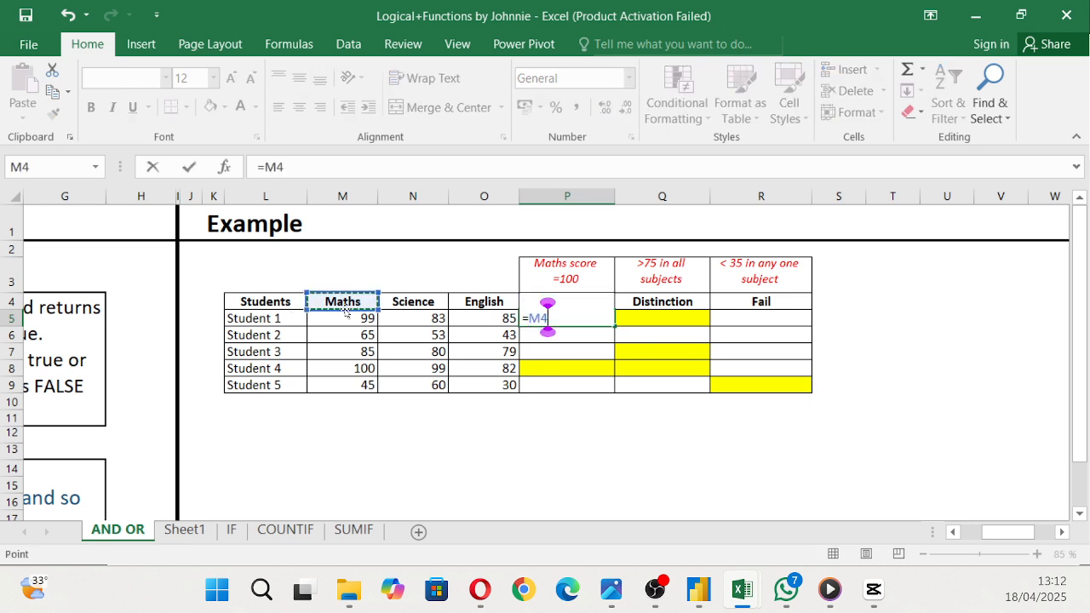
click(356, 323)
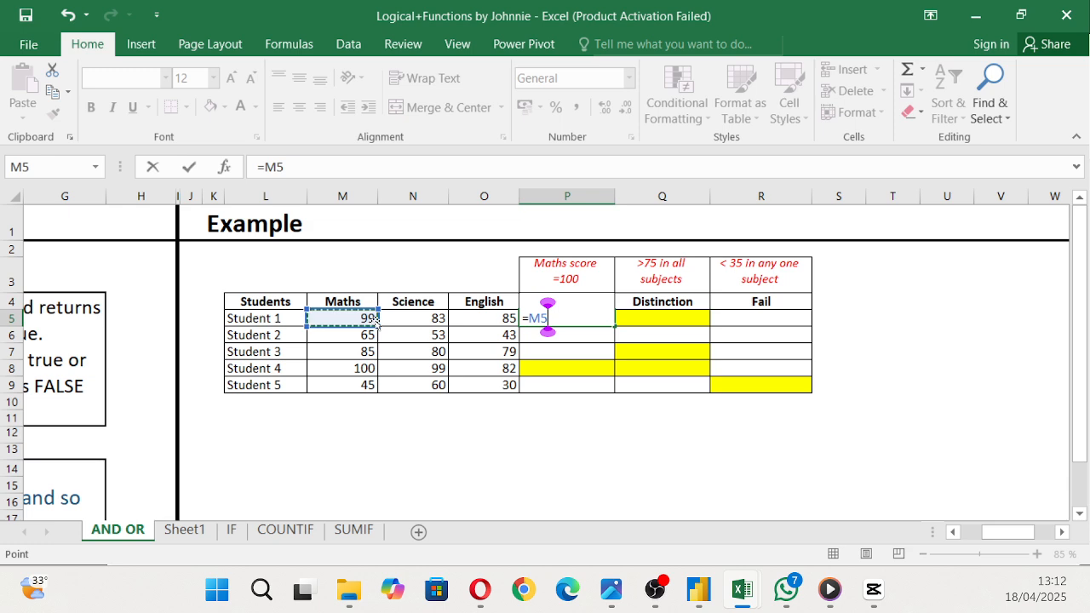
text(=100)
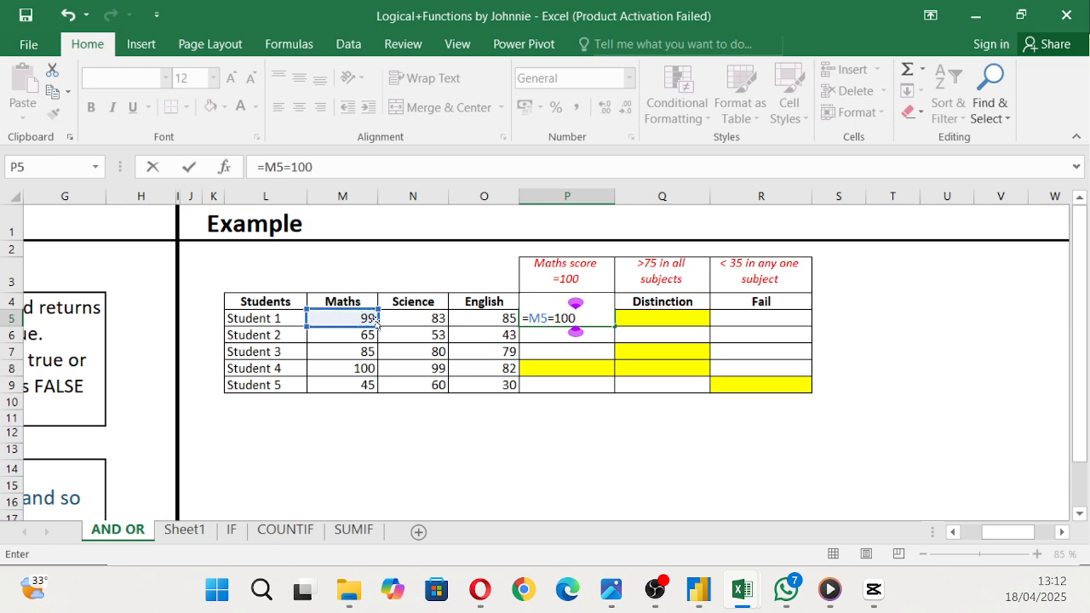
key(Return)
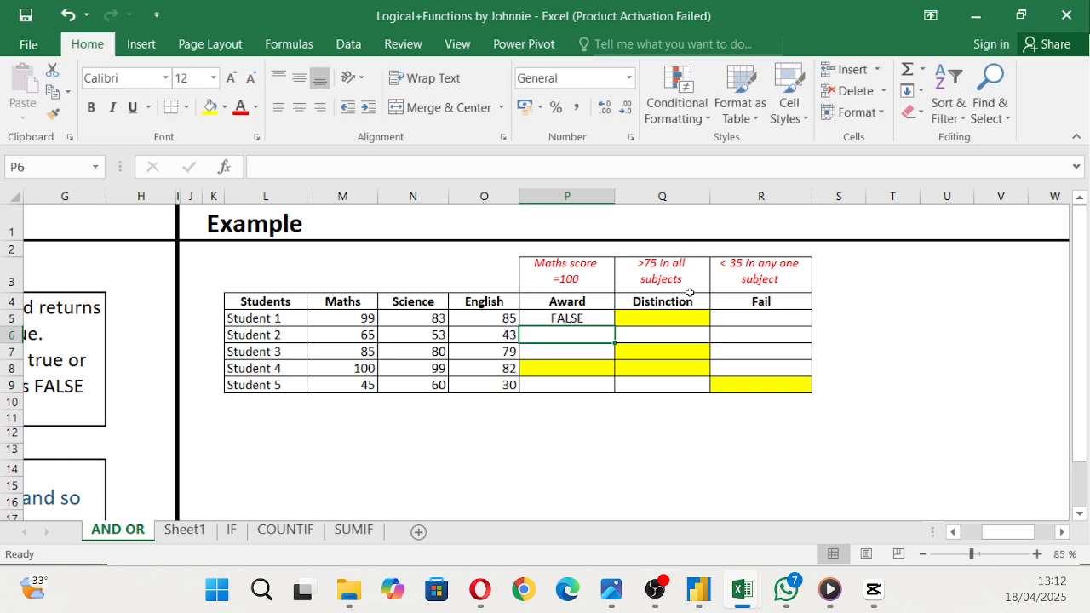
Step: Fill the Award formula from P5 down through P9 and check Student 4's result against the Maths score
click(546, 322)
double_click(612, 323)
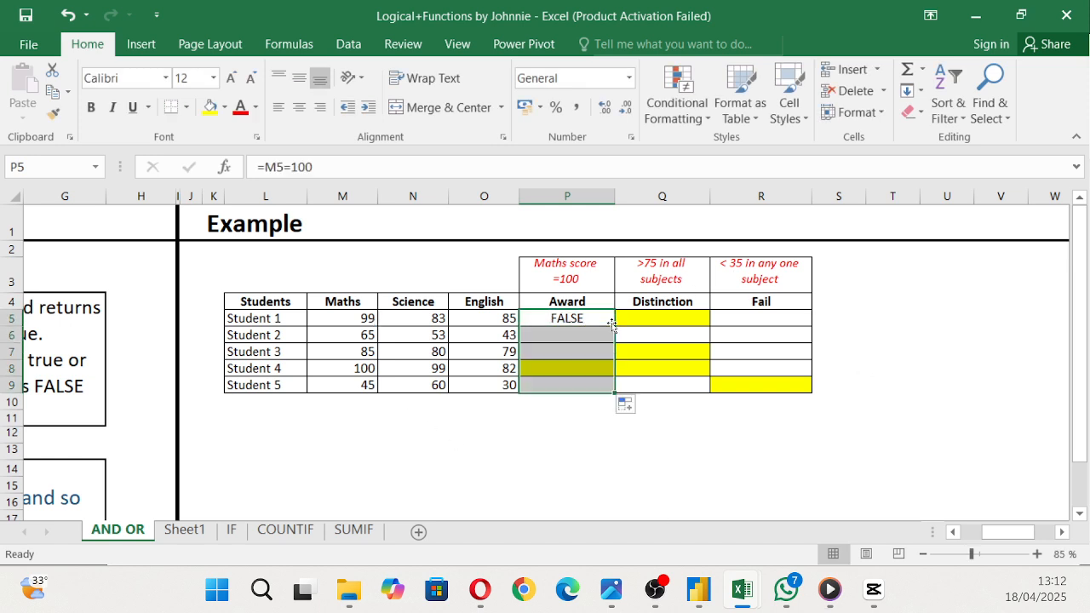
click(567, 377)
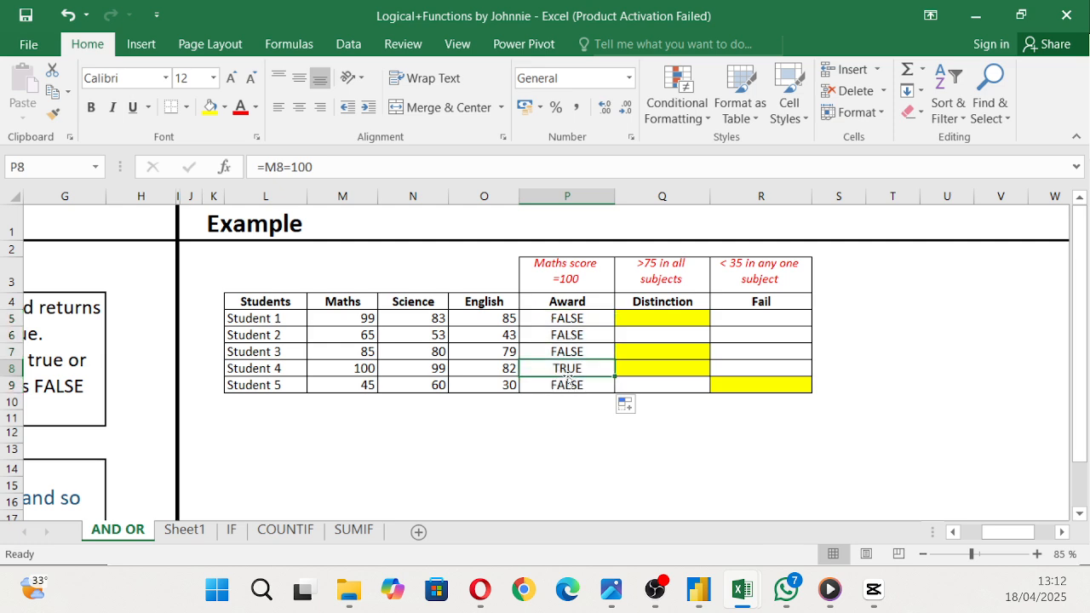
click(349, 357)
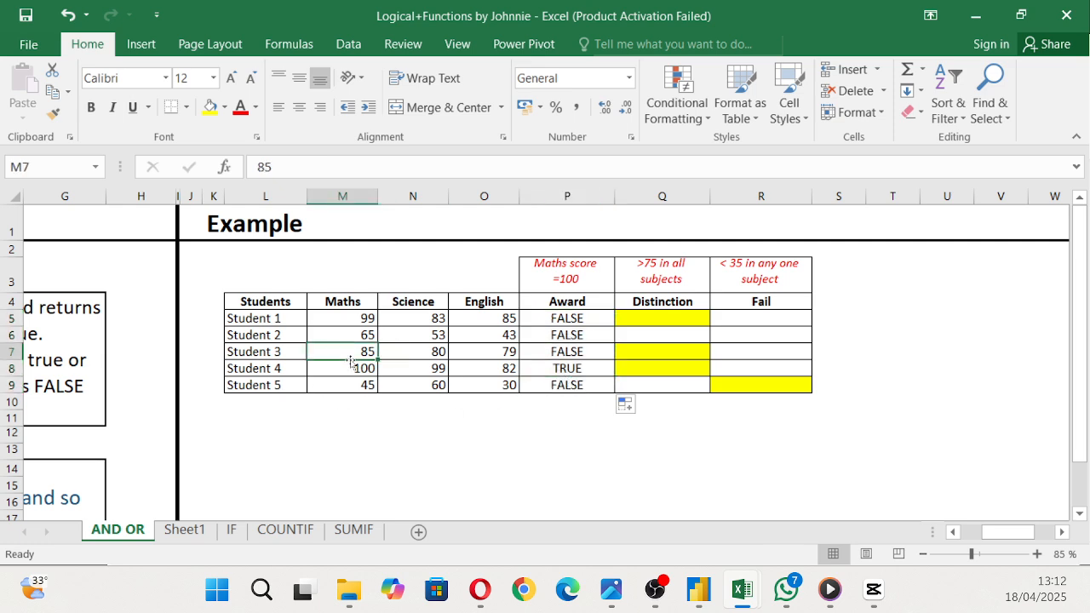
click(347, 368)
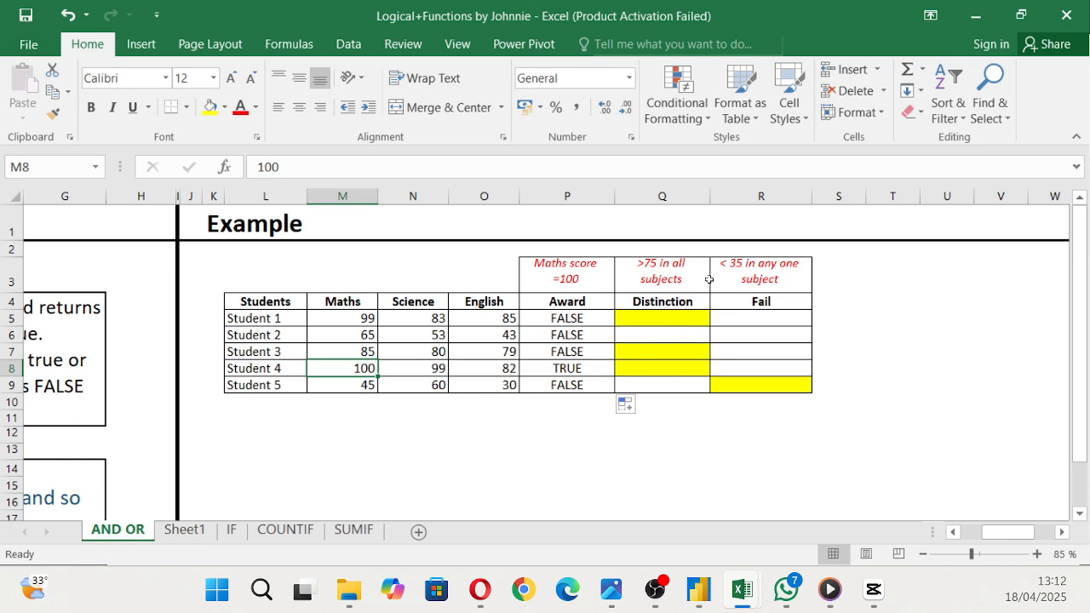
Step: Widen columns Q and R so the Distinction and Fail criteria each fit on one line
drag(708, 198, 739, 230)
drag(843, 195, 883, 197)
drag(741, 202, 782, 312)
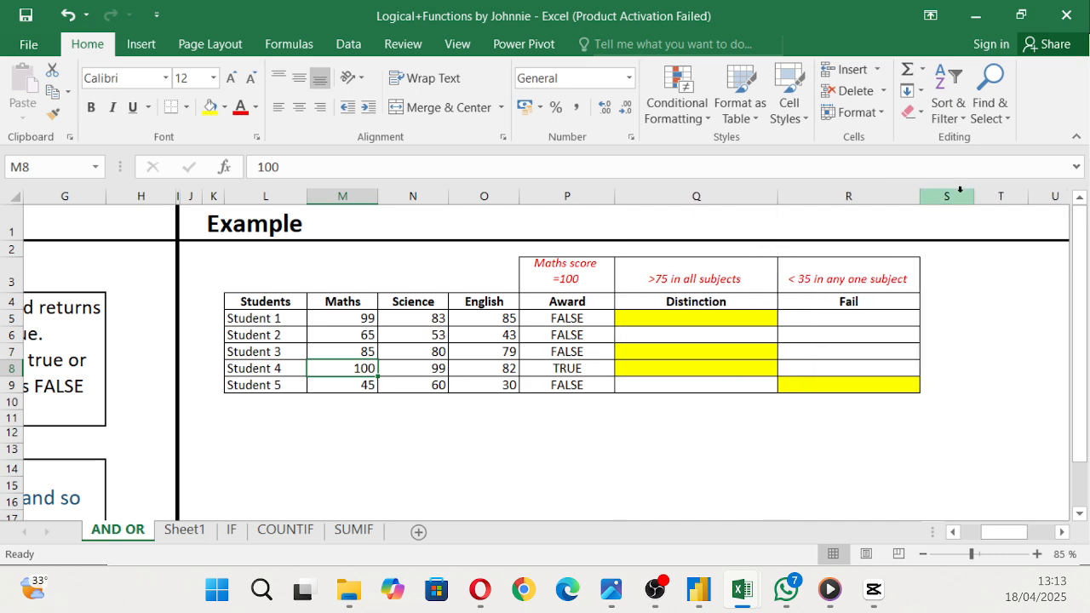
drag(920, 198, 955, 281)
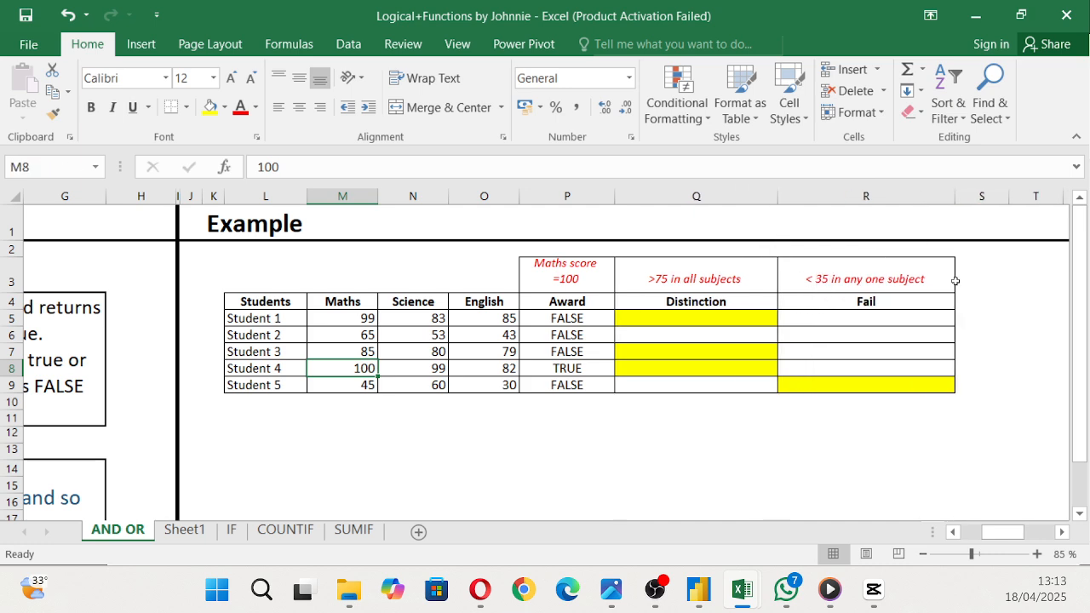
Step: Start an AND formula in Q5 under Distinction with M5>75 as the first condition
double_click(639, 316)
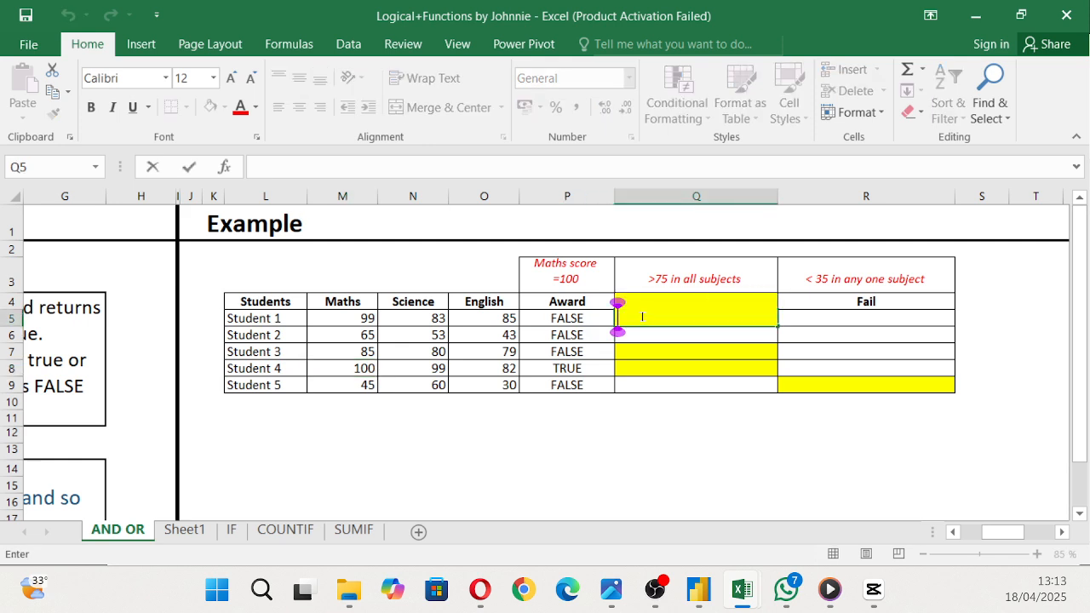
text(=)
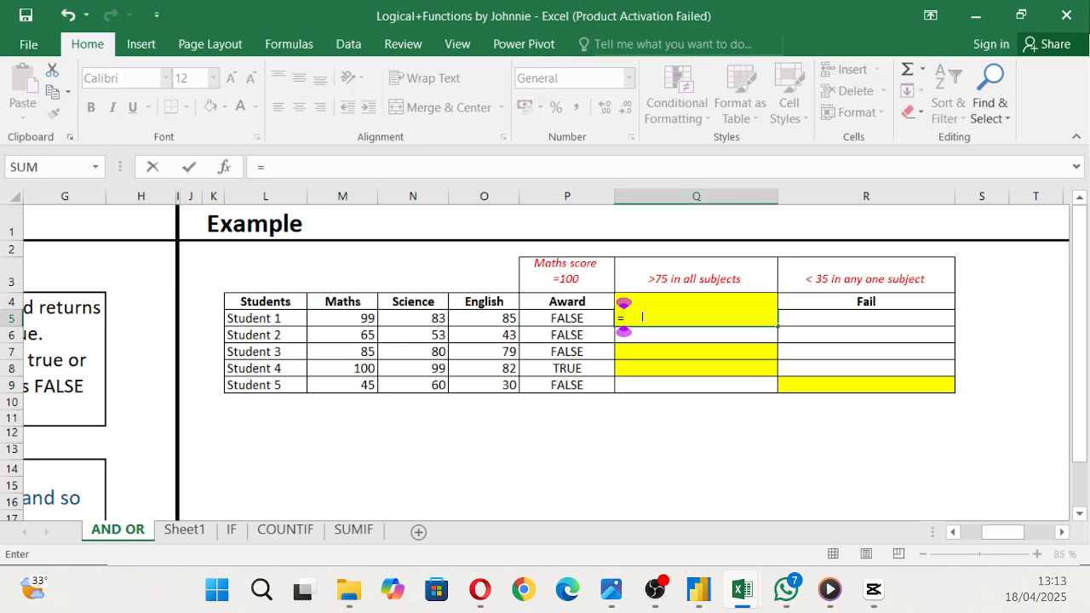
text(and)
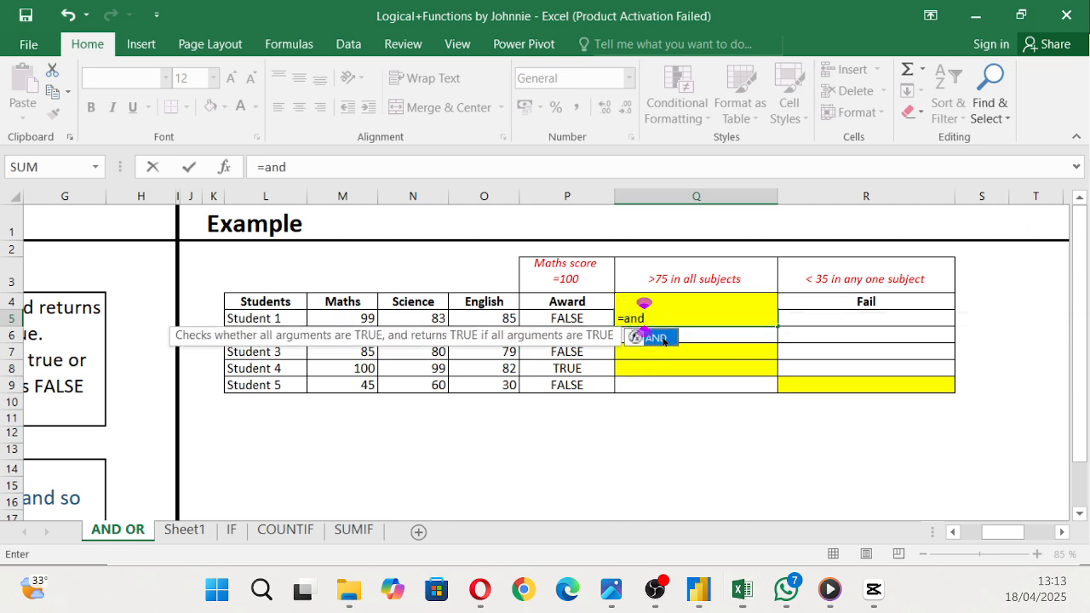
double_click(666, 338)
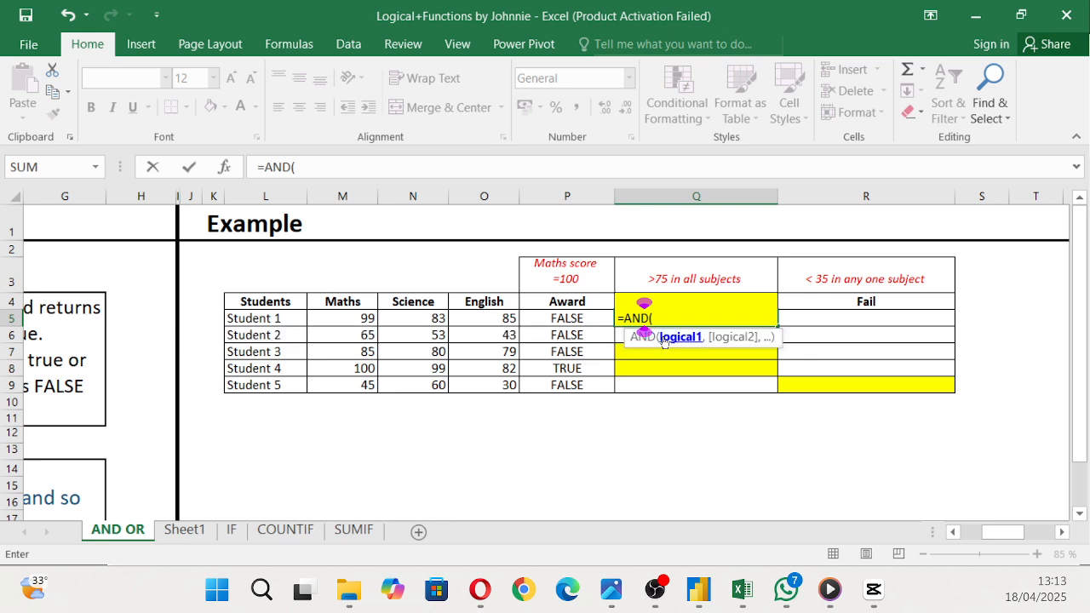
click(332, 318)
text(>)
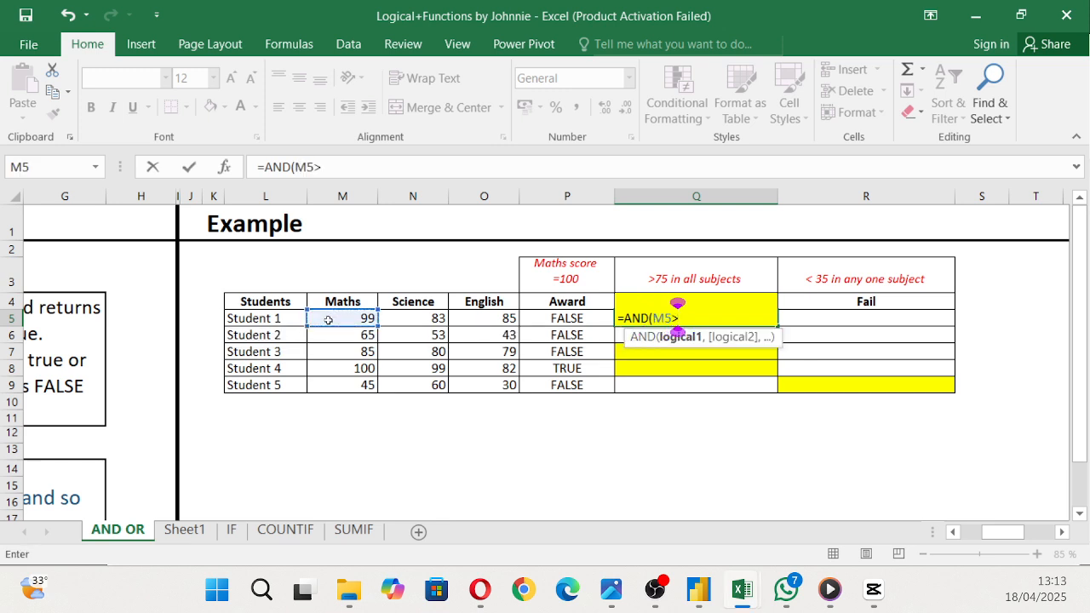
text(75,)
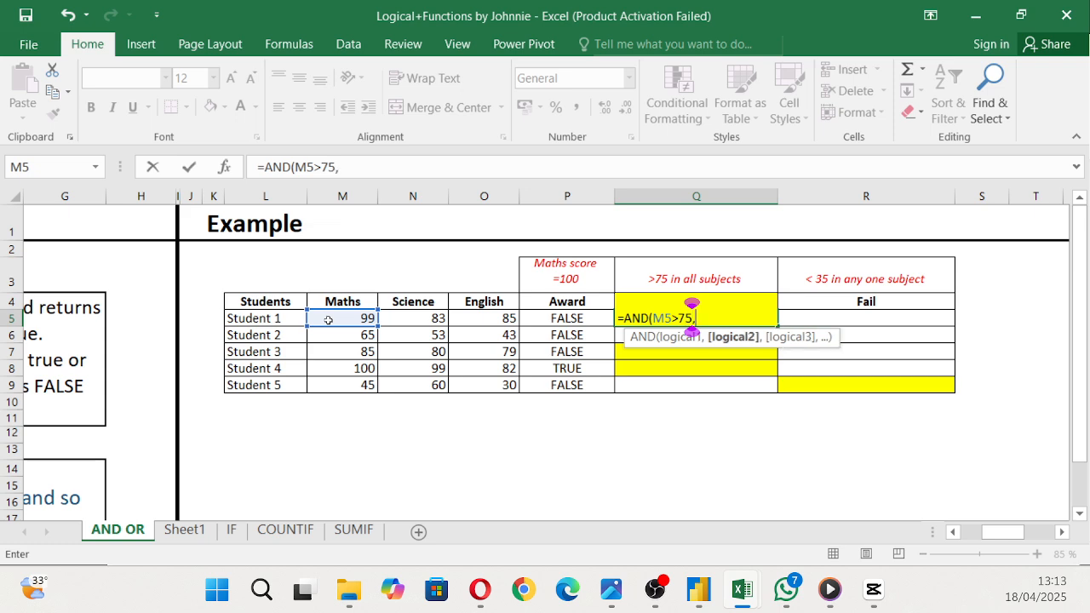
Step: Complete the Q5 AND formula with the conditions N5>75 and O5>75, and fill it down through Q9
click(403, 318)
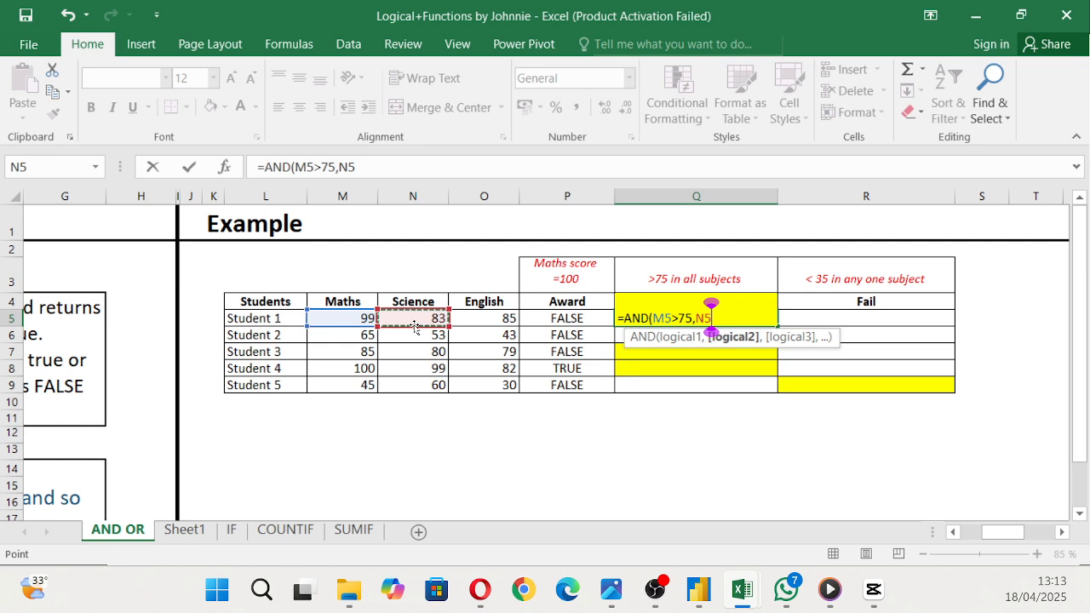
text(>75,)
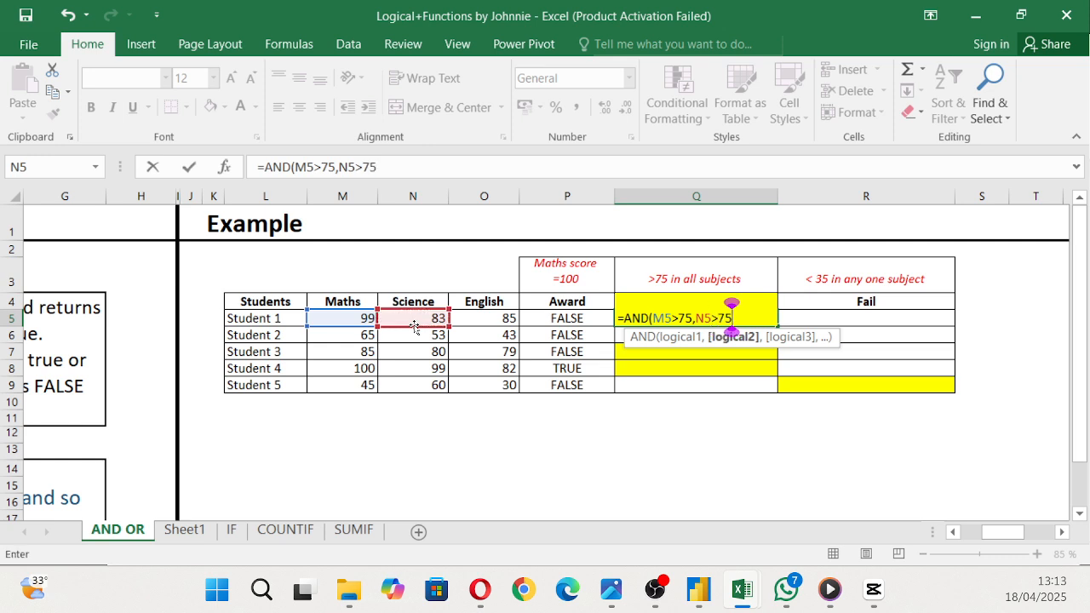
click(495, 319)
text(>)
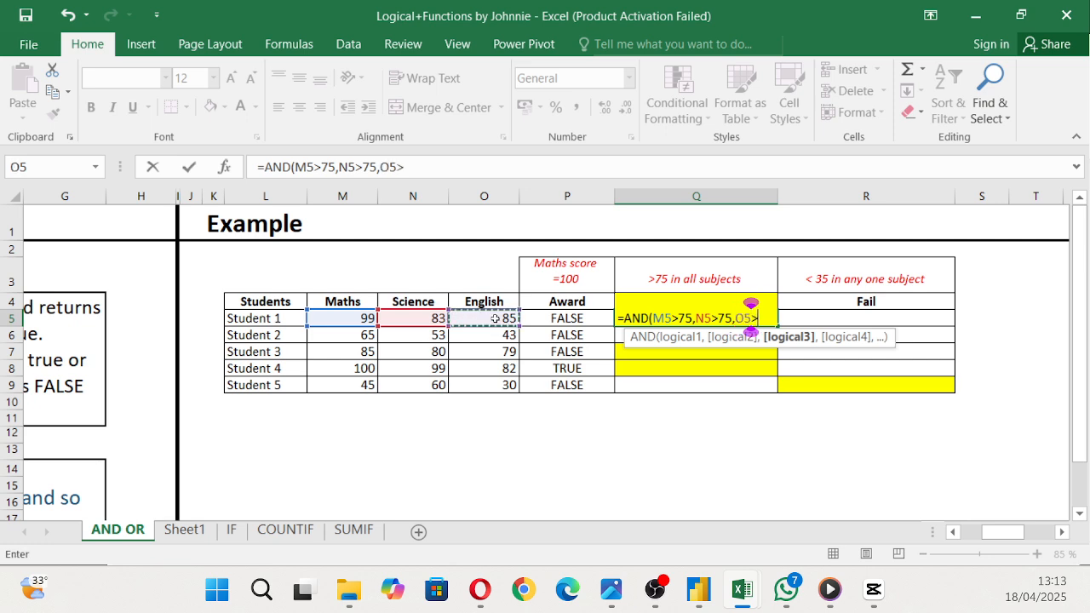
text(75)
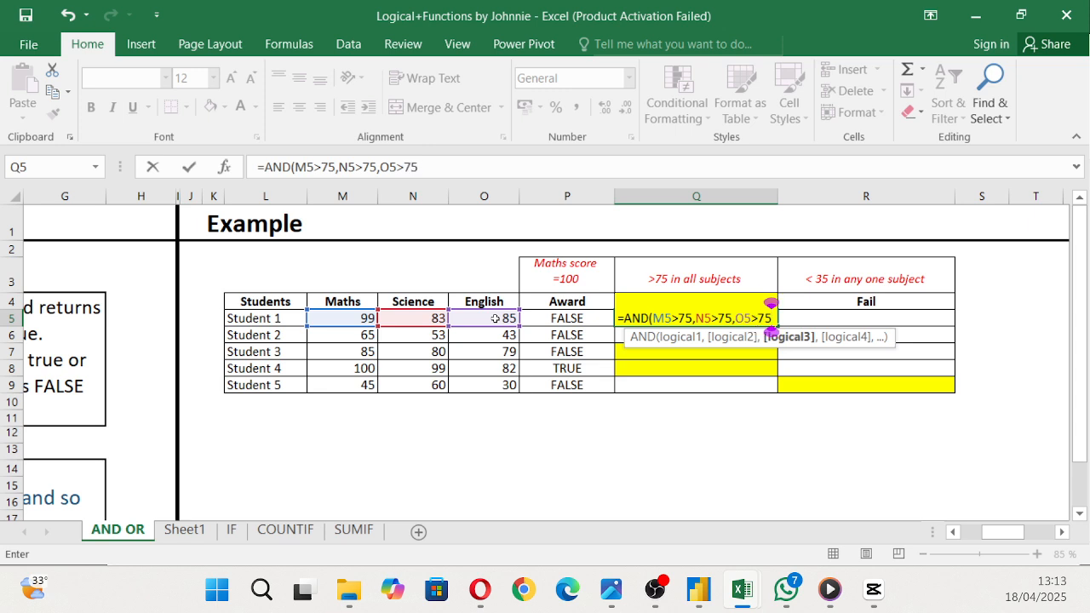
key(ctrl+Return)
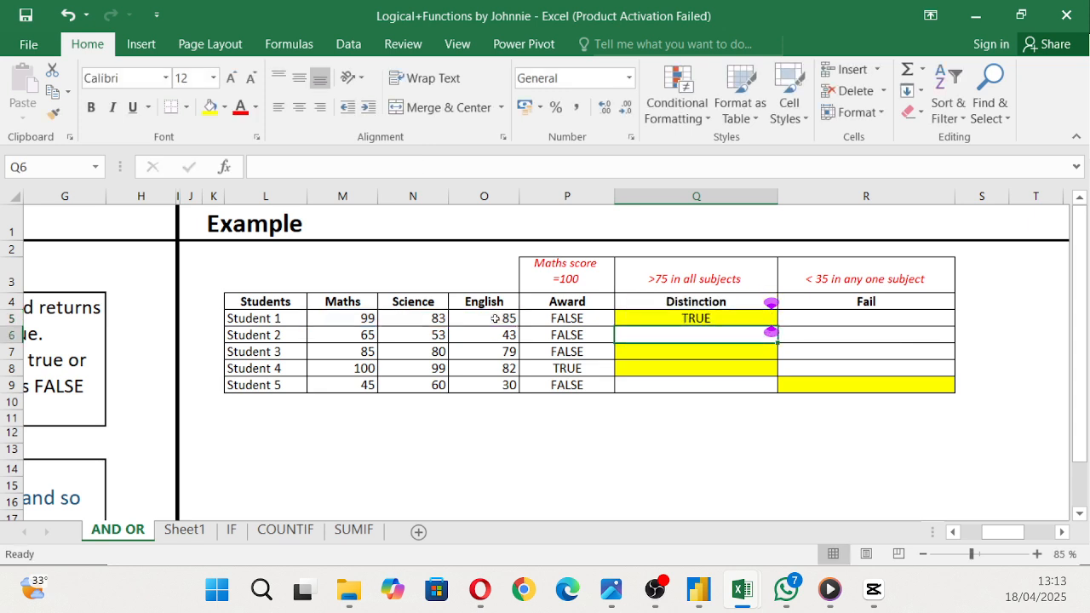
double_click(777, 325)
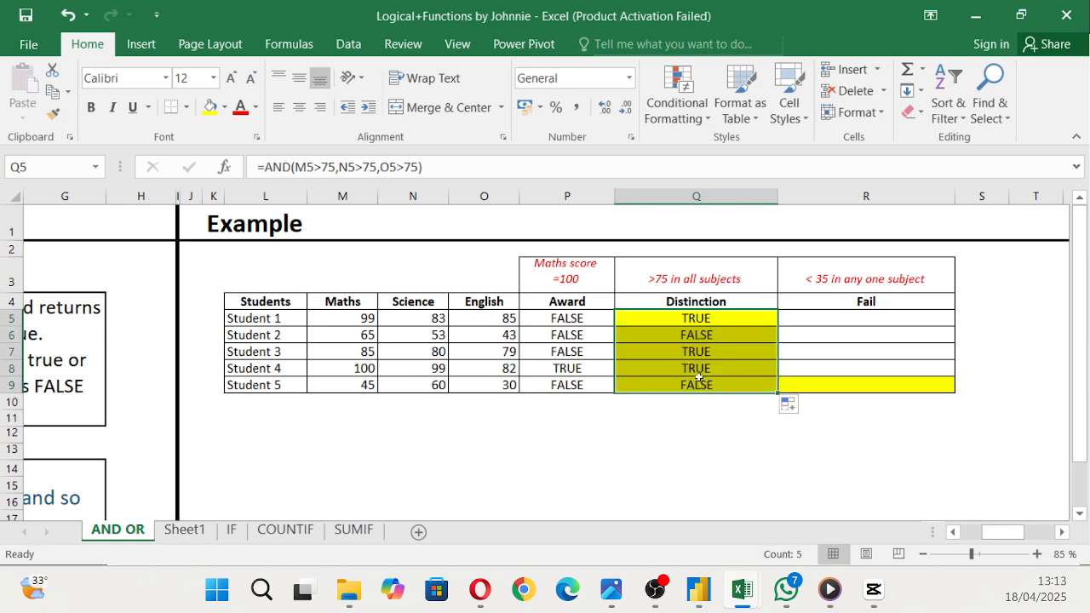
Step: Start an OR formula in R5 under Fail with M5<35 as the first condition
click(707, 318)
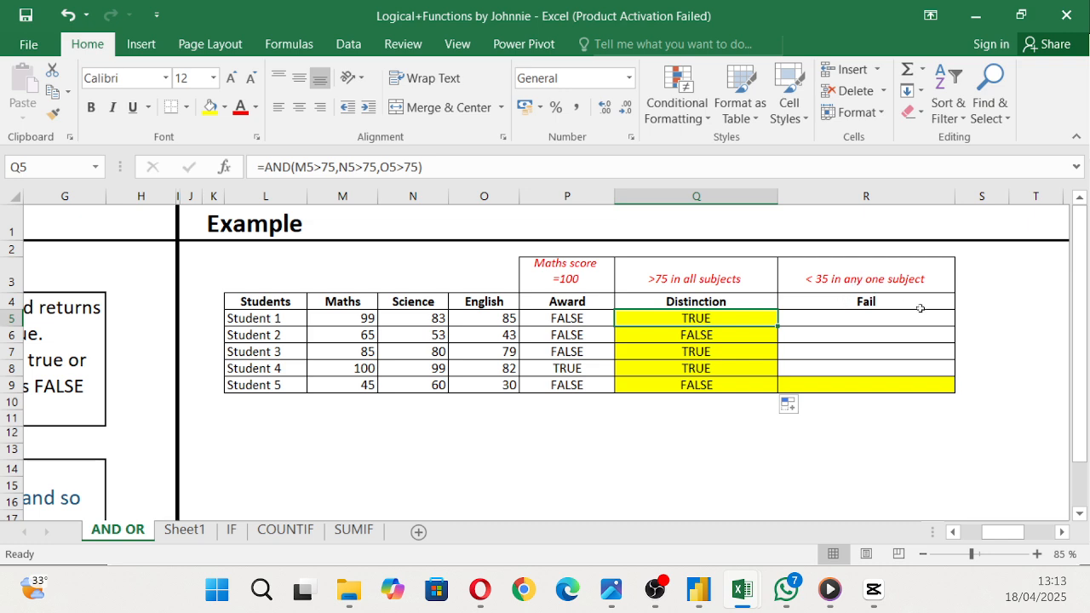
click(817, 318)
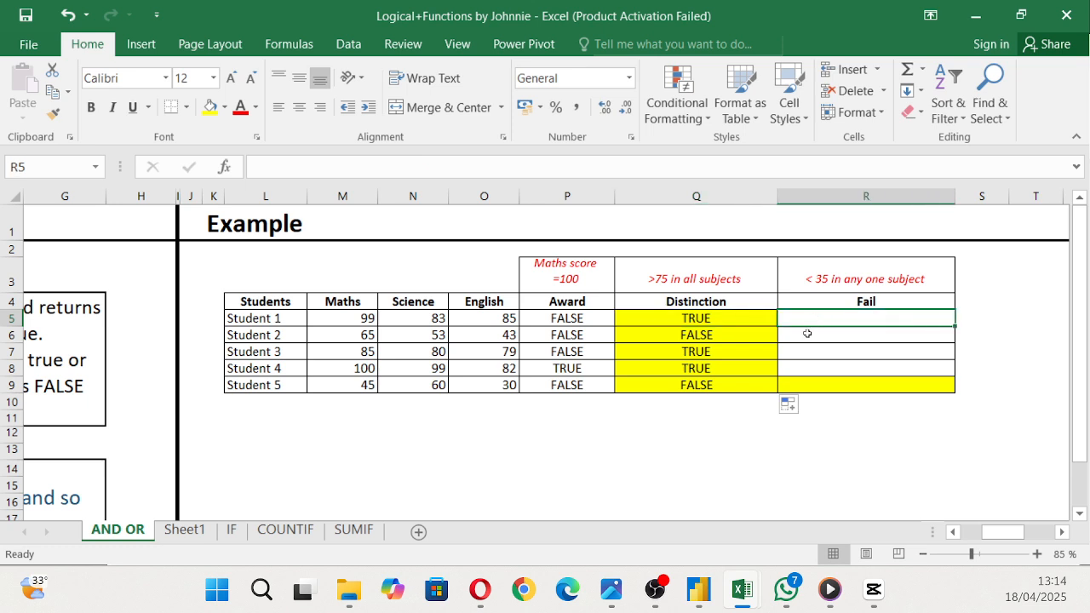
text(=)
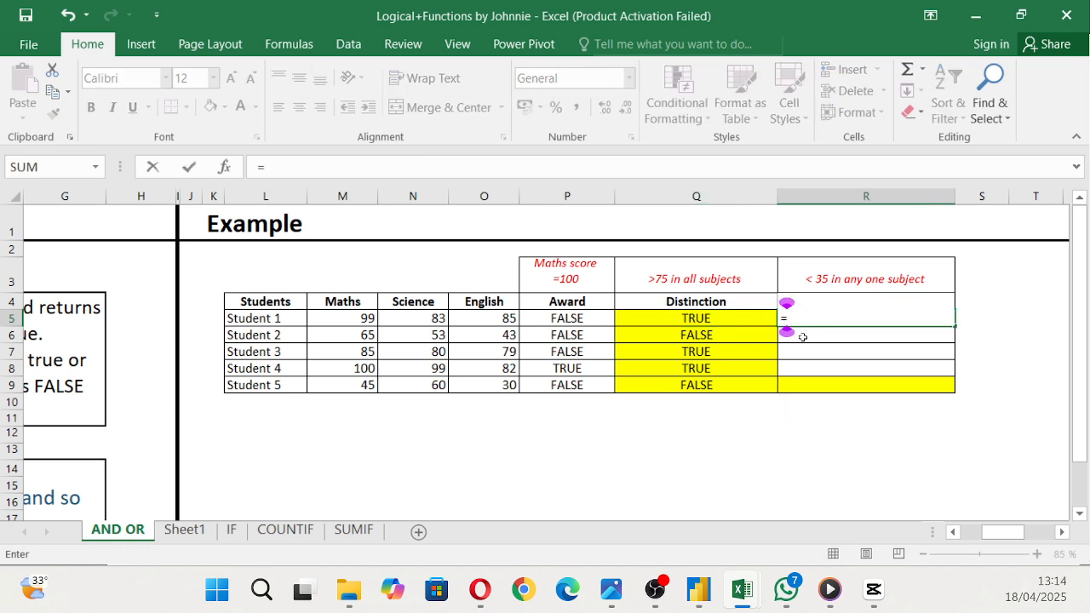
text(or)
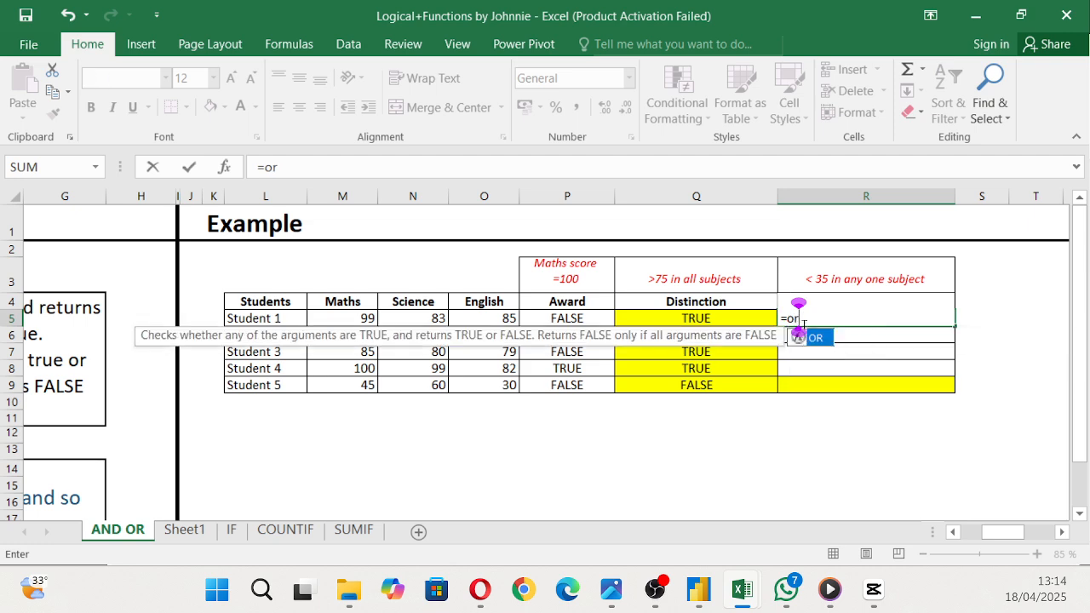
double_click(817, 338)
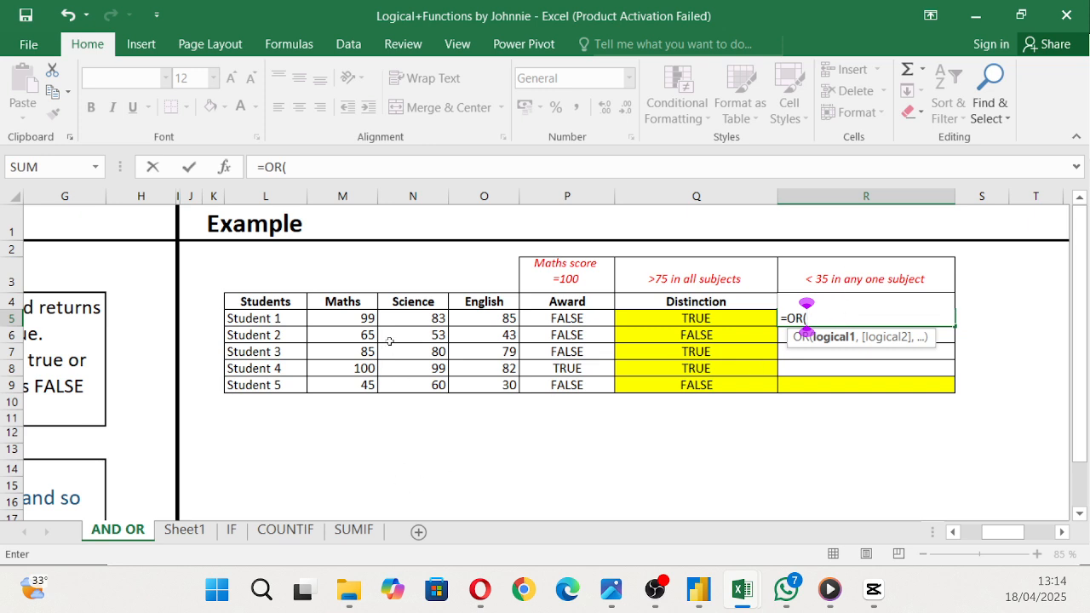
click(337, 320)
text(<)
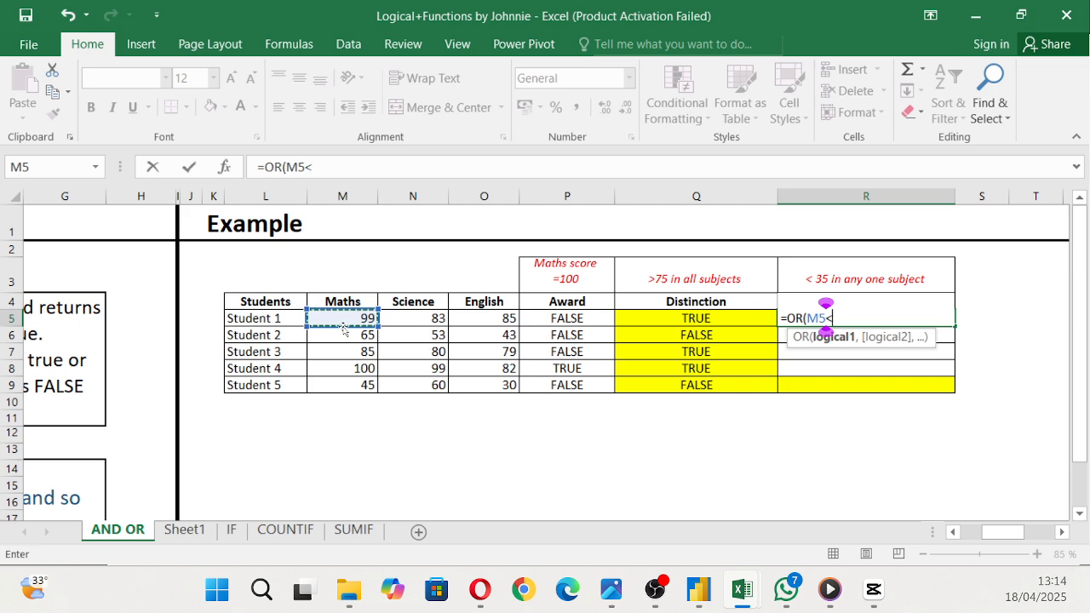
text(35,)
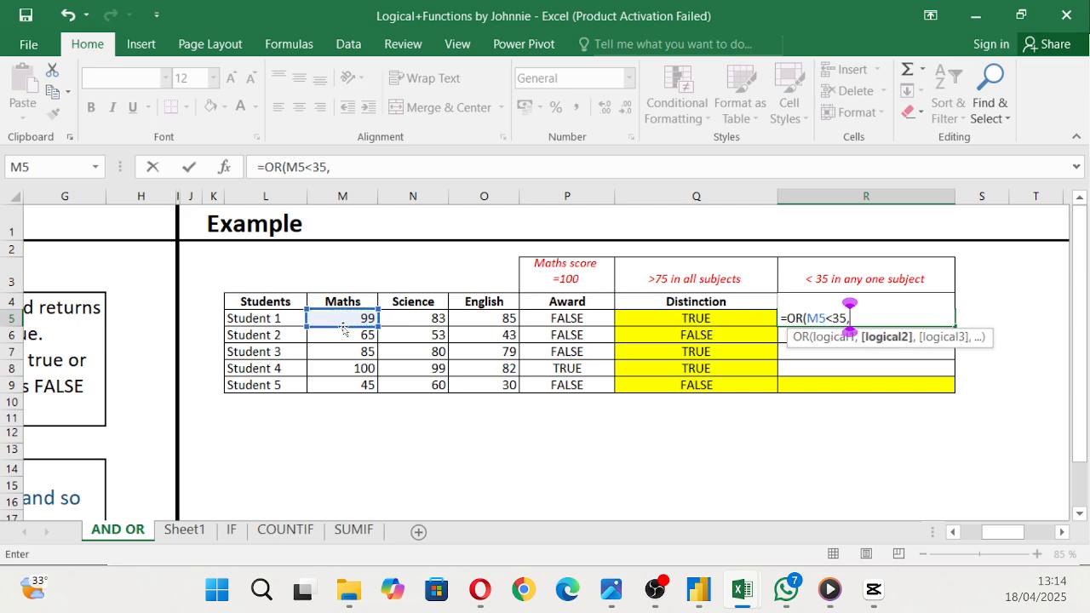
Step: Complete the R5 OR formula with the conditions N5<35 and O5<35
click(430, 318)
text(<35)
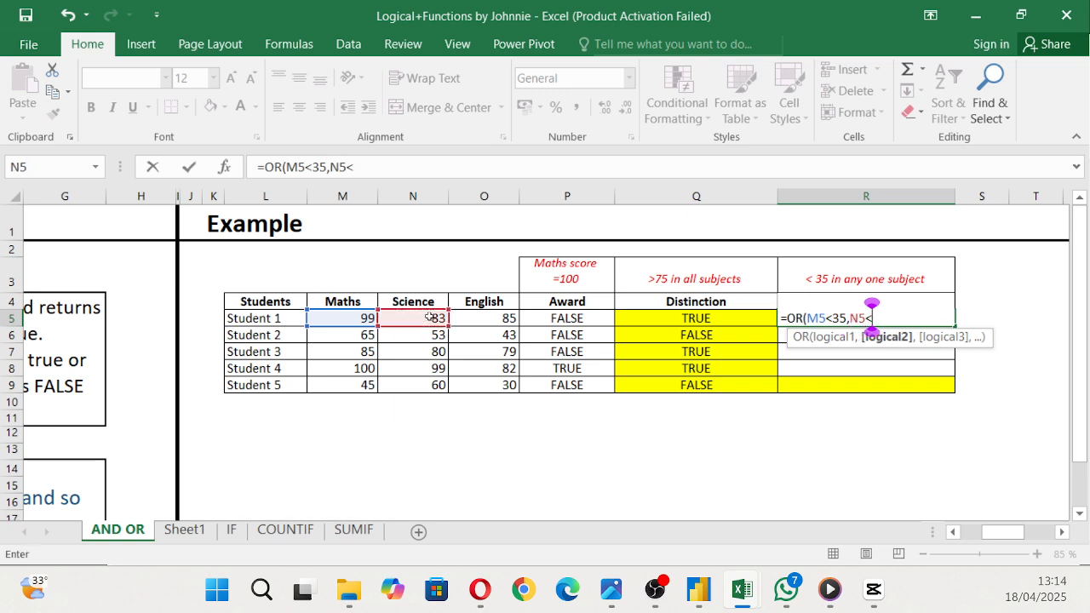
text(,)
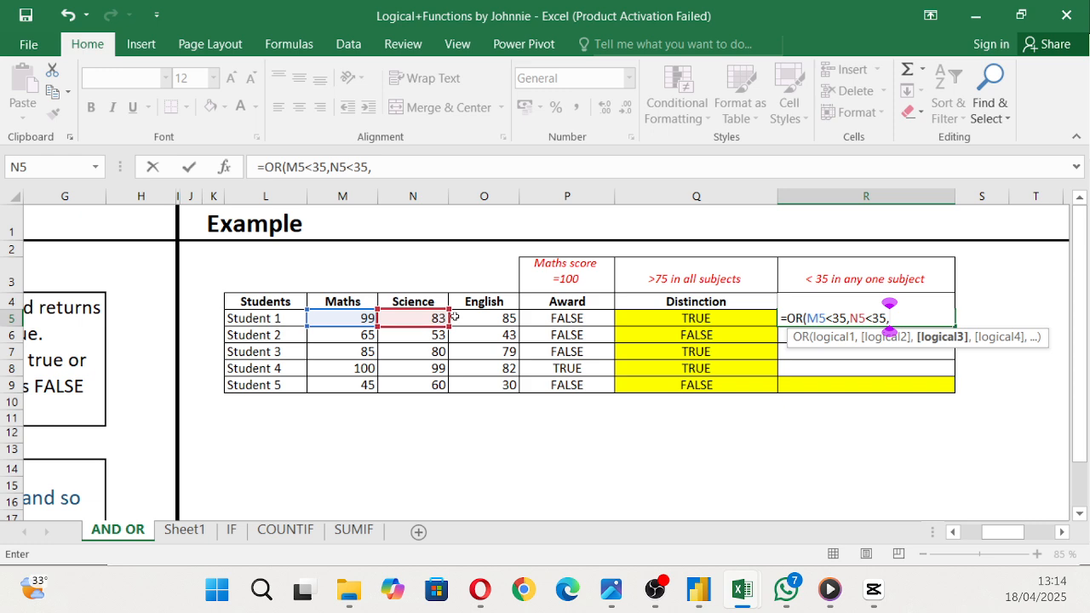
click(465, 316)
text(<35)
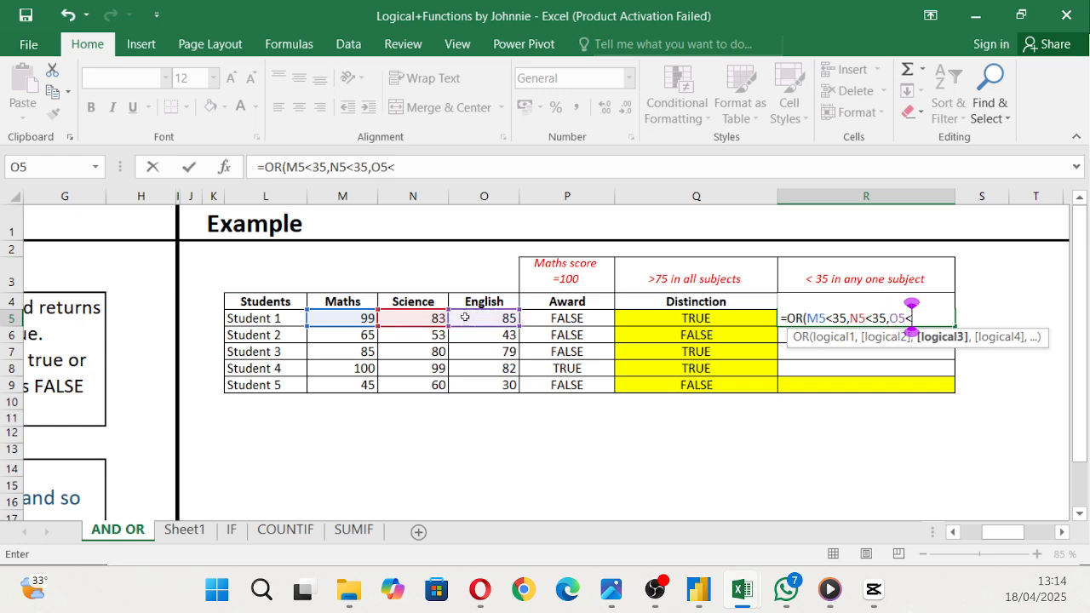
text())
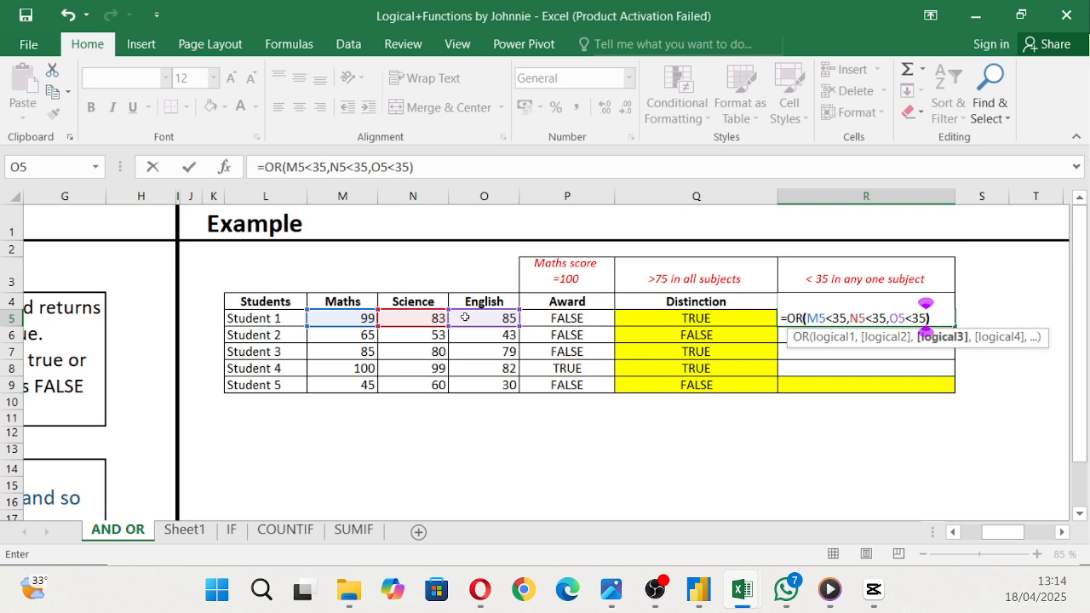
key(Return)
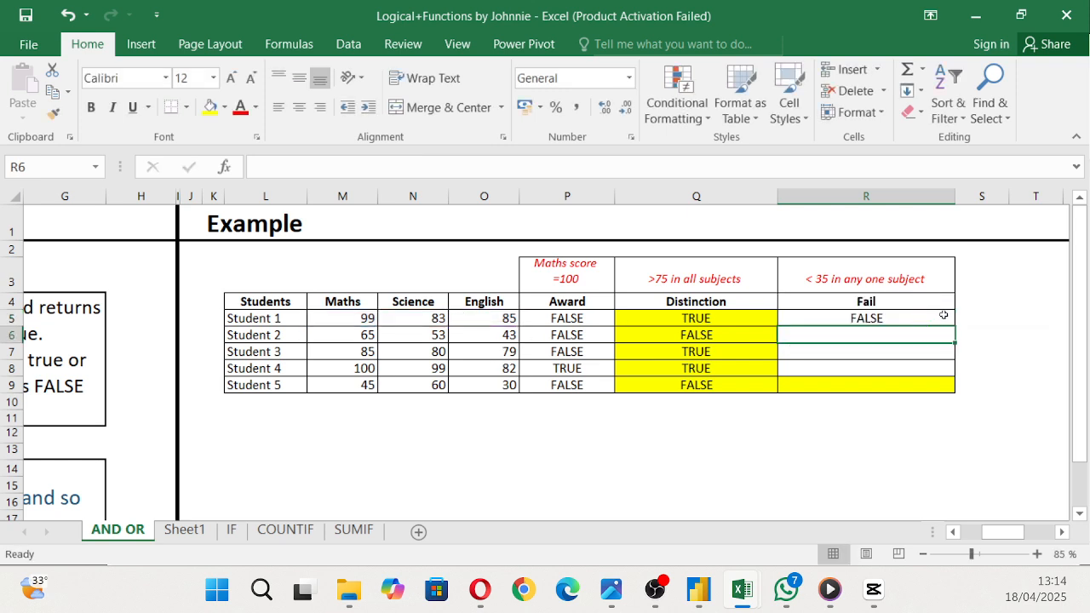
Step: Fill the Fail formula from R5 down through R9 and colour Student 5's scores in M9:O9 red
click(915, 315)
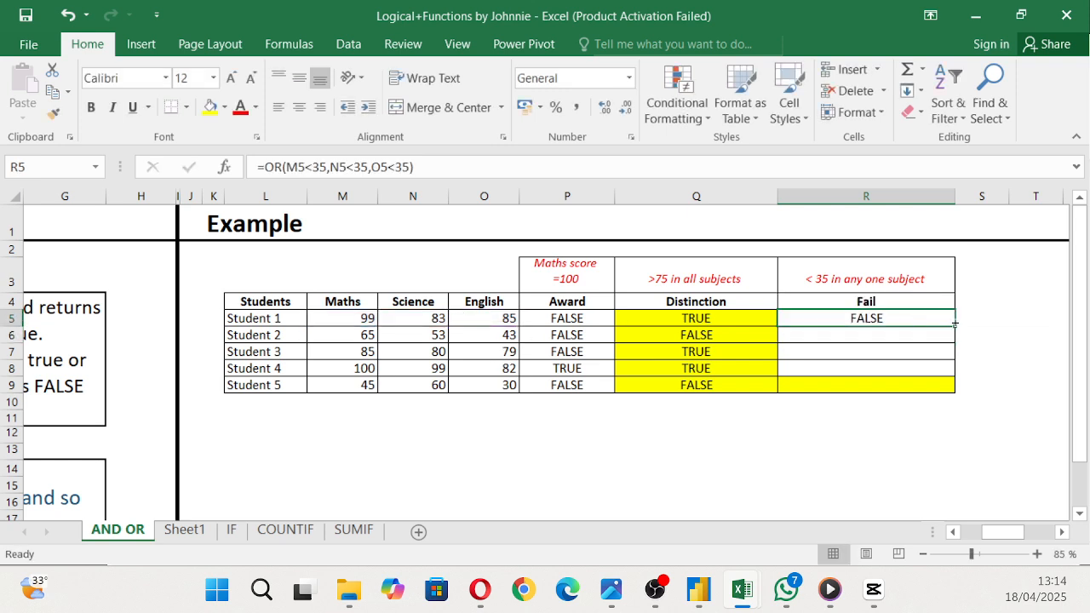
drag(953, 317, 954, 387)
click(812, 423)
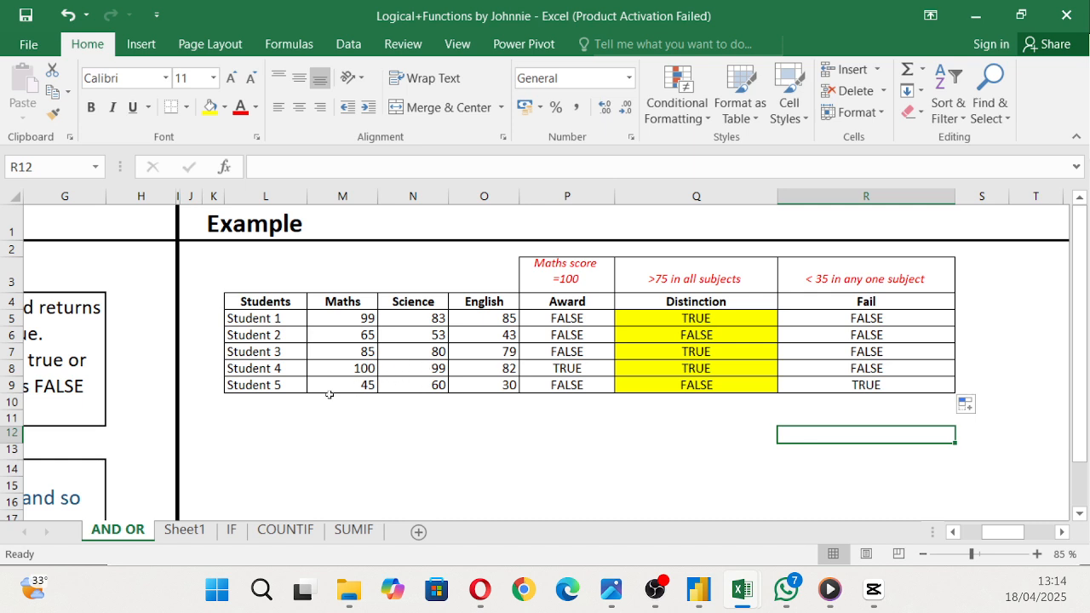
drag(327, 386, 506, 383)
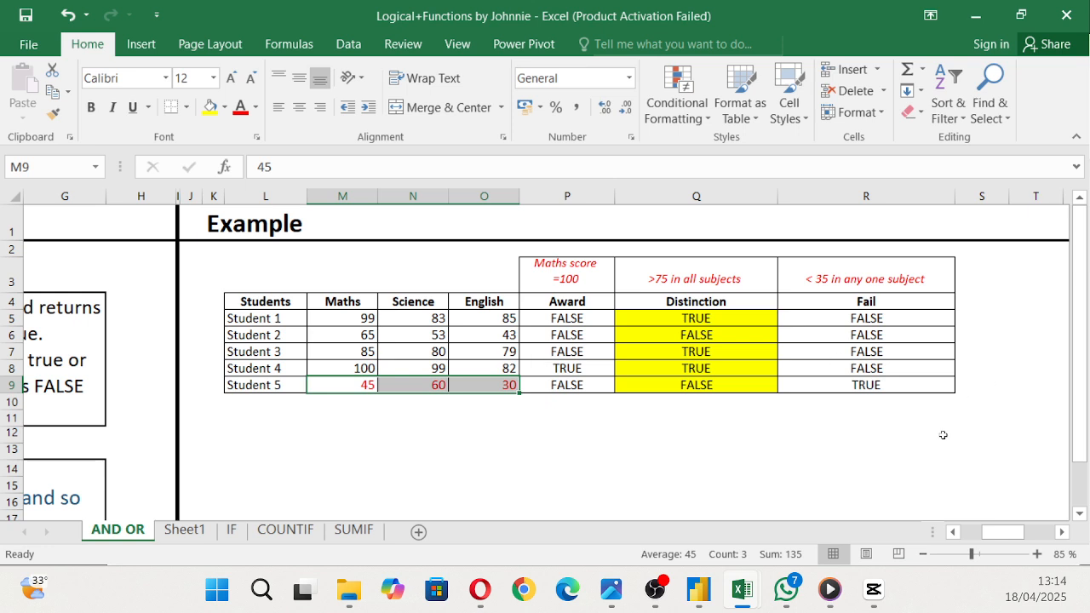
click(713, 485)
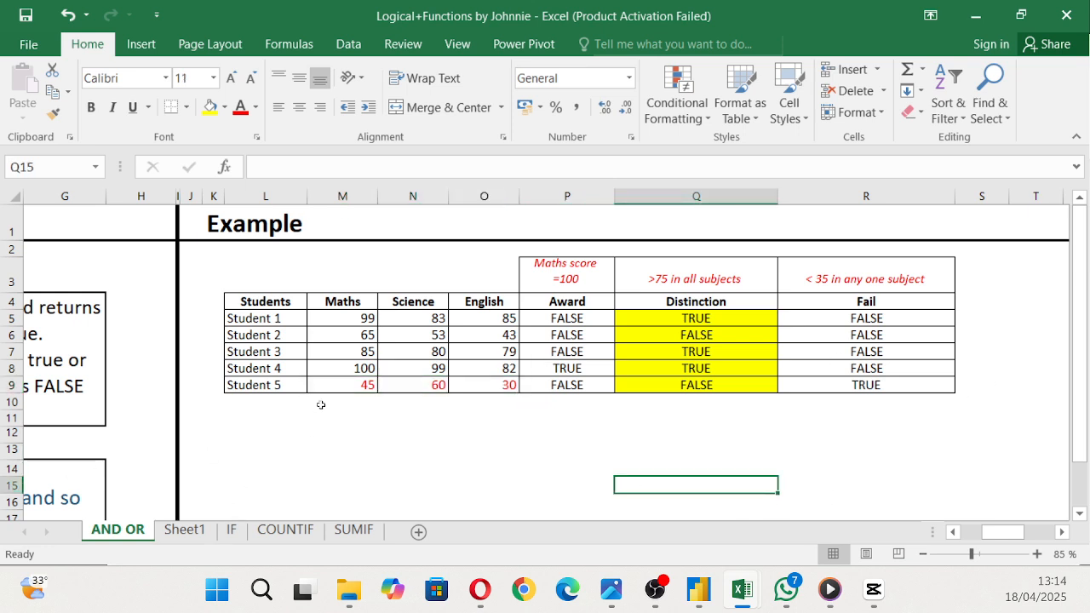
Step: Open the IF sheet and examine its example tables and grade criteria at 130% zoom
click(229, 530)
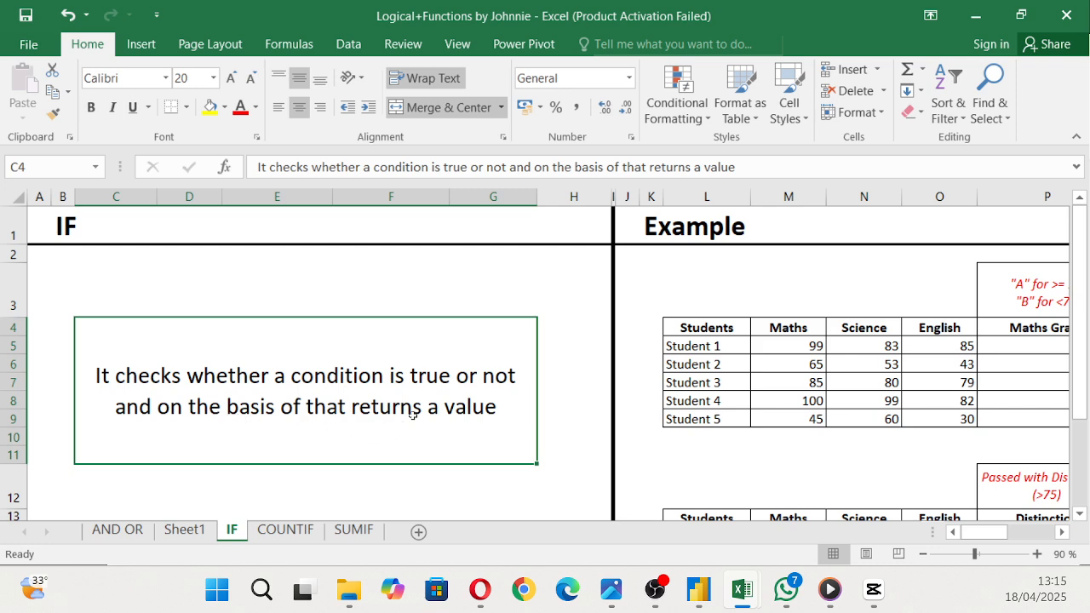
click(1062, 532)
click(1062, 532)
click(1062, 532)
click(1063, 532)
click(1062, 533)
click(1062, 532)
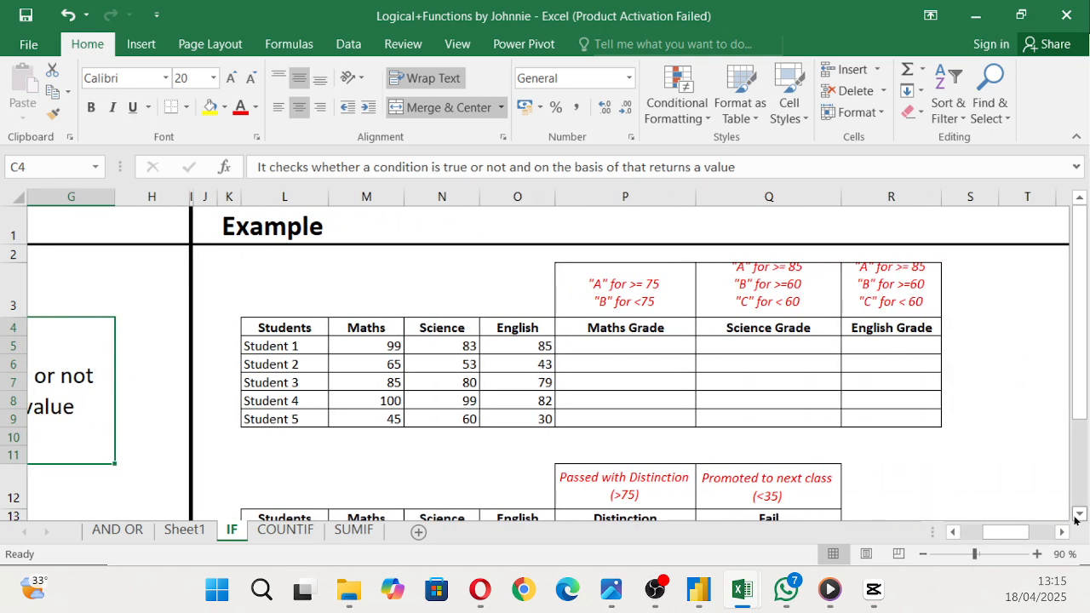
click(1077, 515)
click(1076, 515)
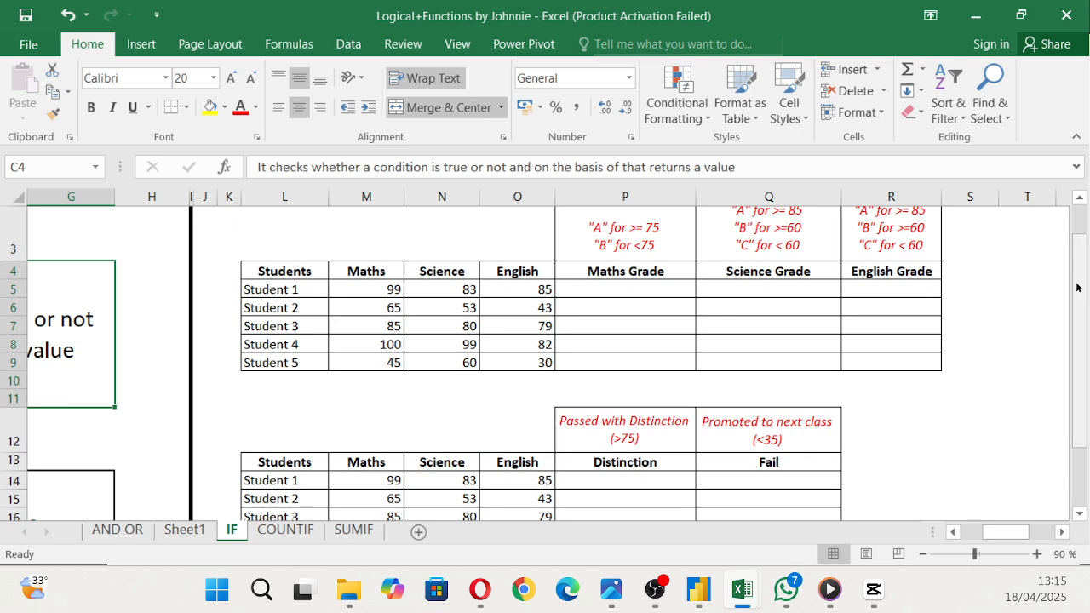
drag(1078, 285, 1078, 256)
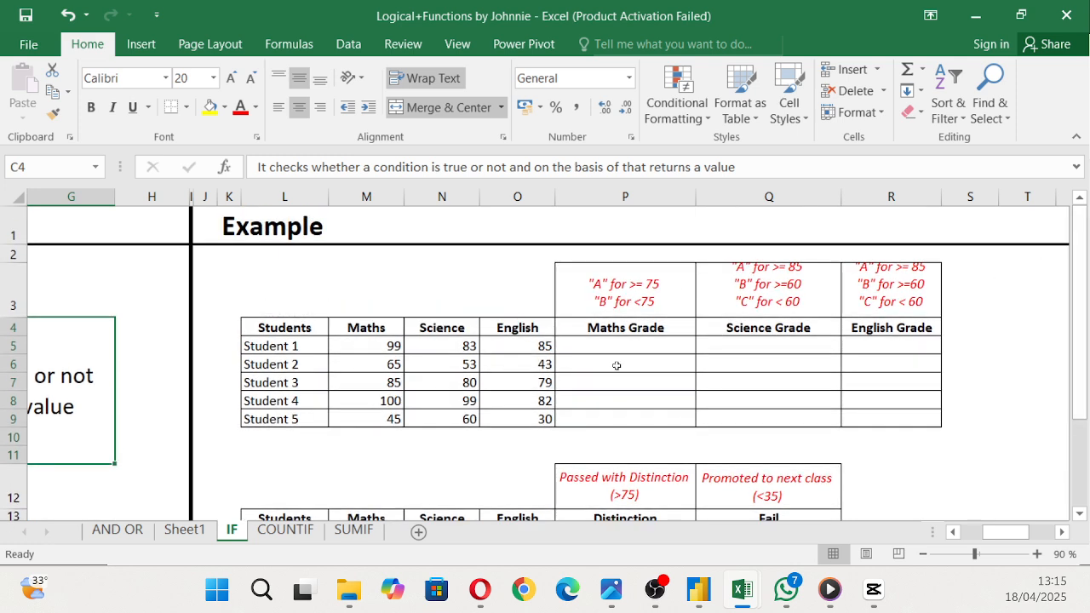
click(1033, 554)
click(1034, 553)
click(1035, 554)
click(1036, 554)
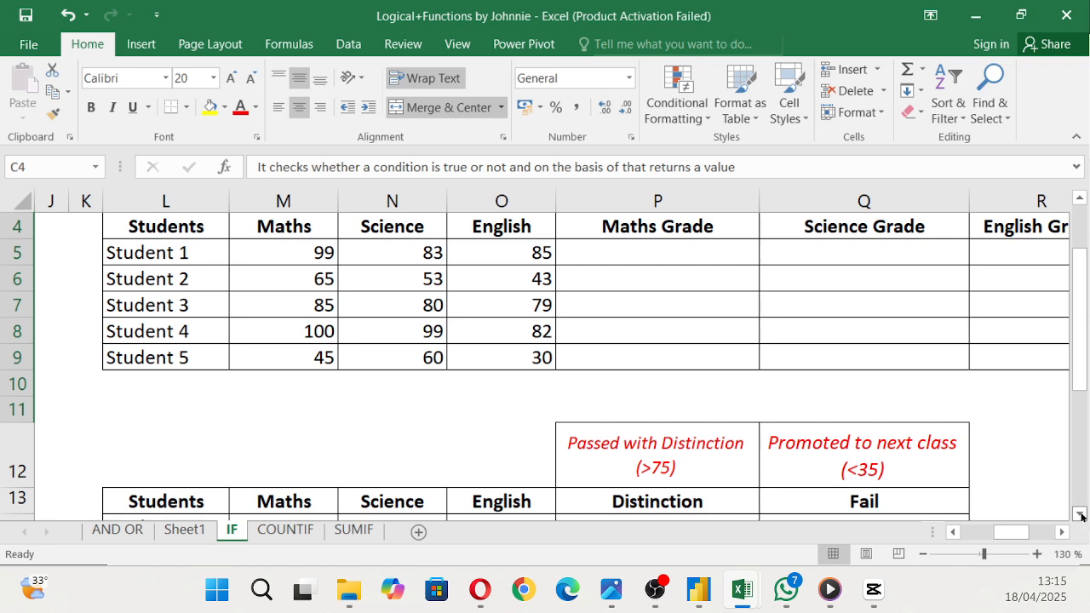
click(1061, 531)
click(1060, 531)
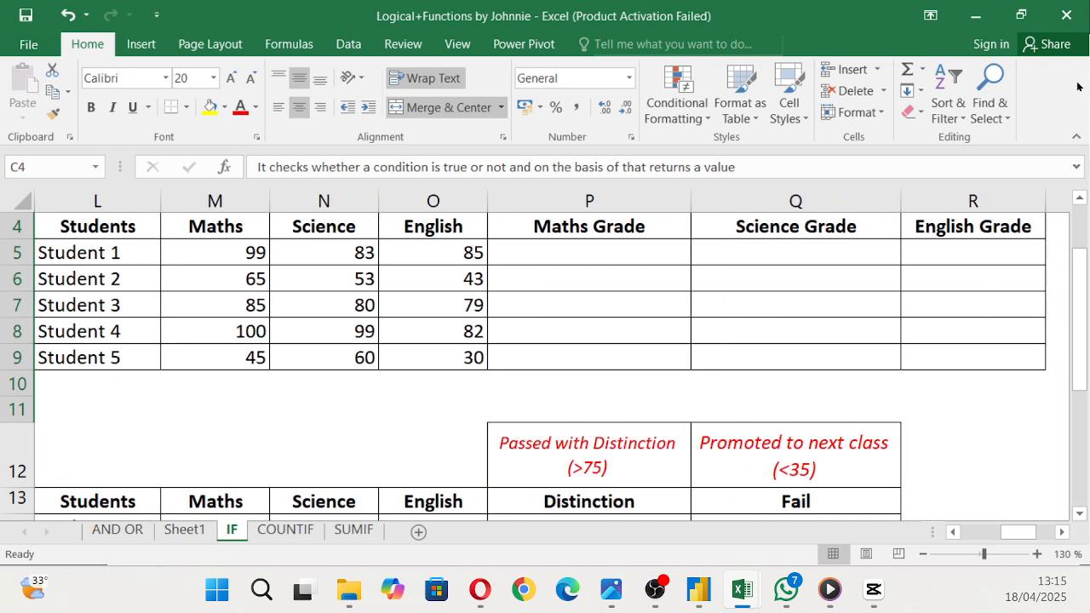
drag(1077, 298, 1077, 253)
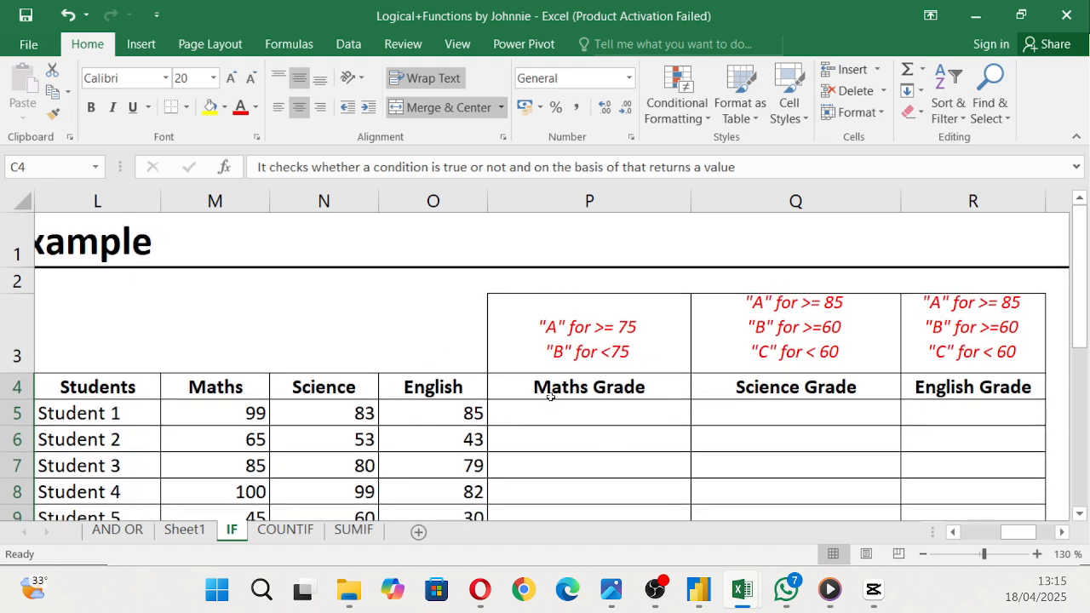
Step: Start an IF formula in P5 under Maths Grade with M5>=75 as the logical test
click(497, 414)
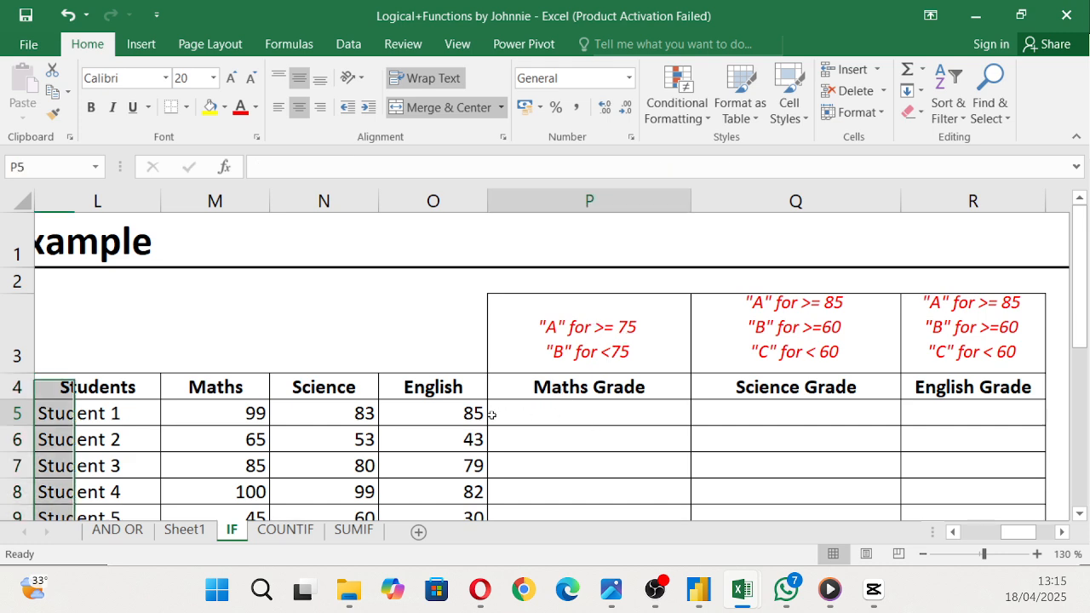
text(=)
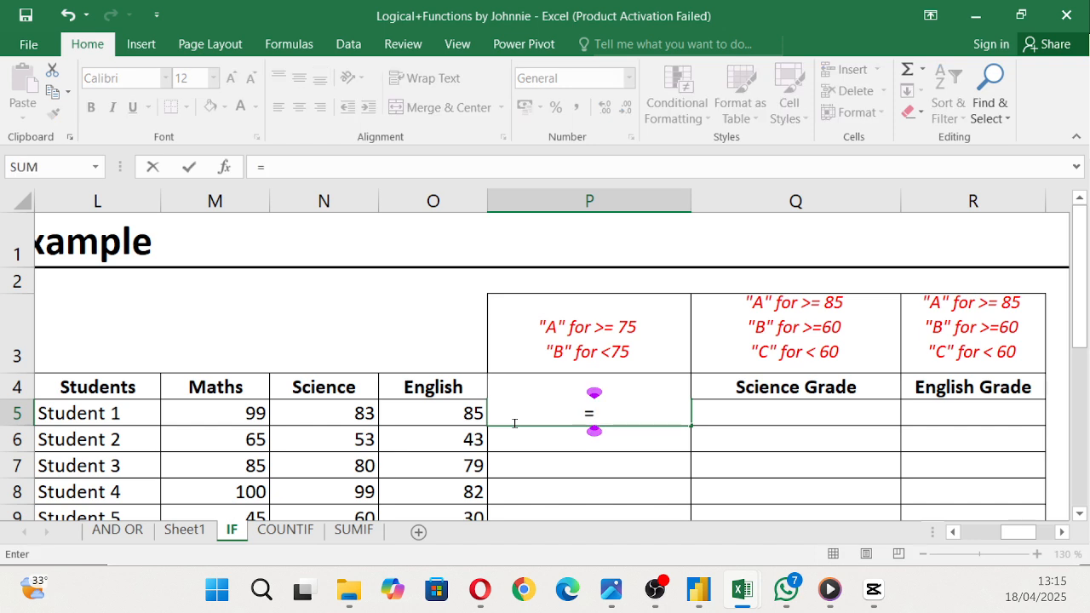
text(if)
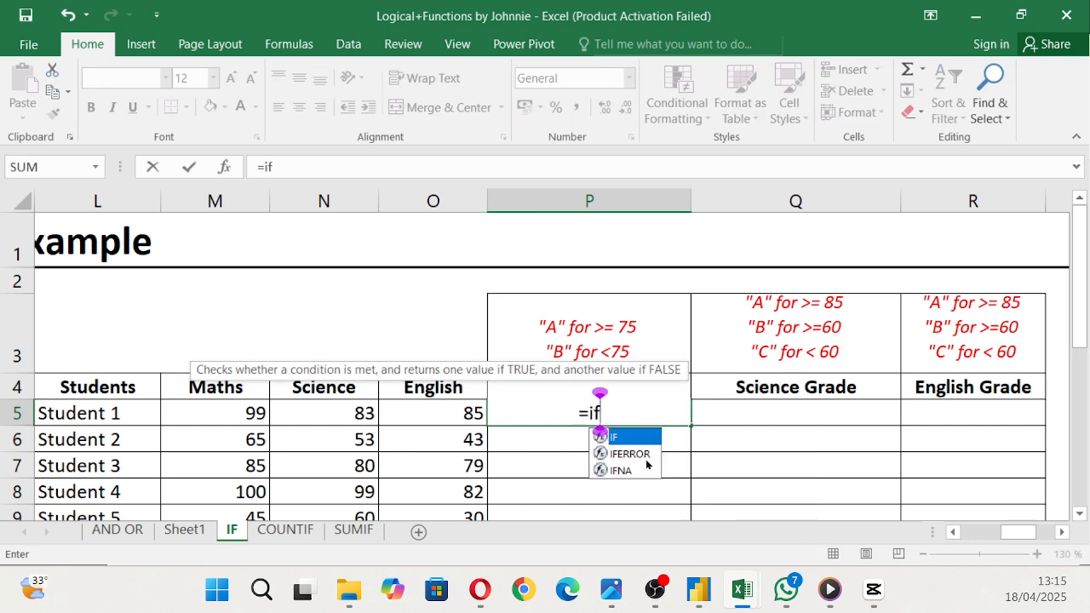
double_click(630, 437)
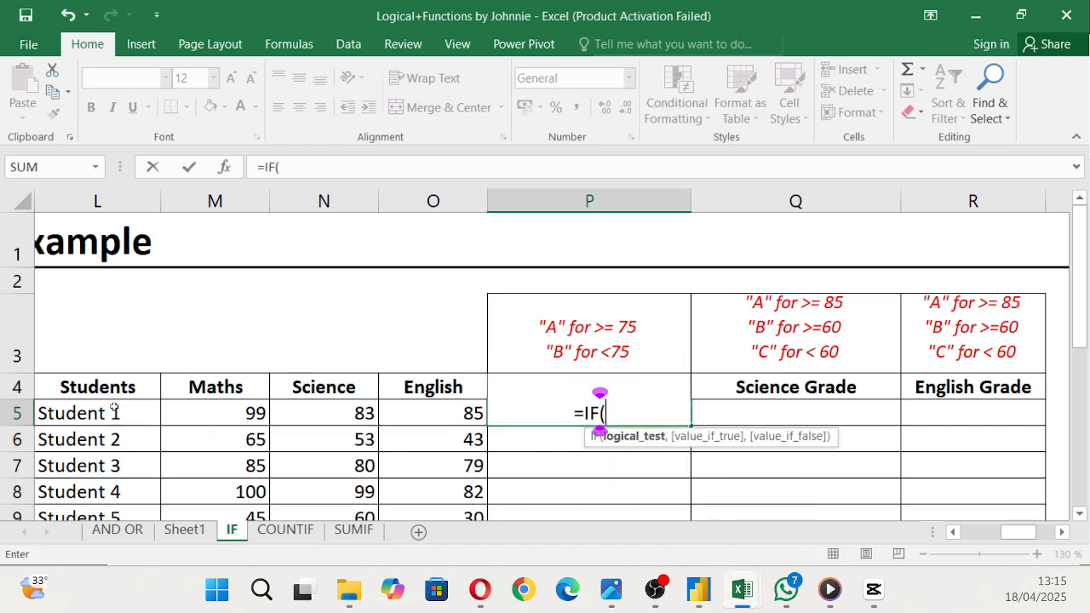
click(199, 412)
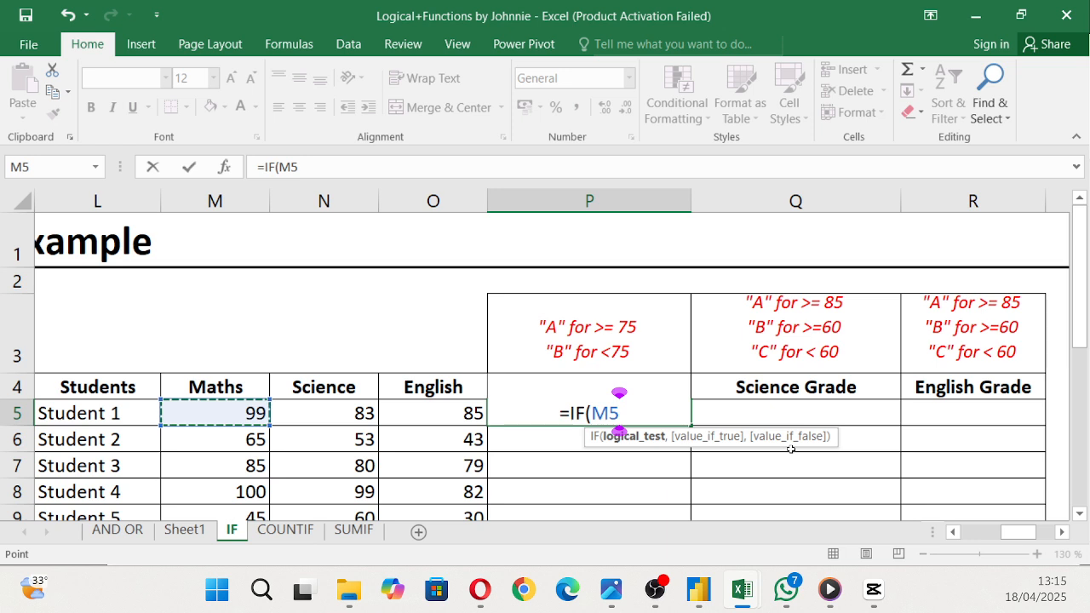
text(>)
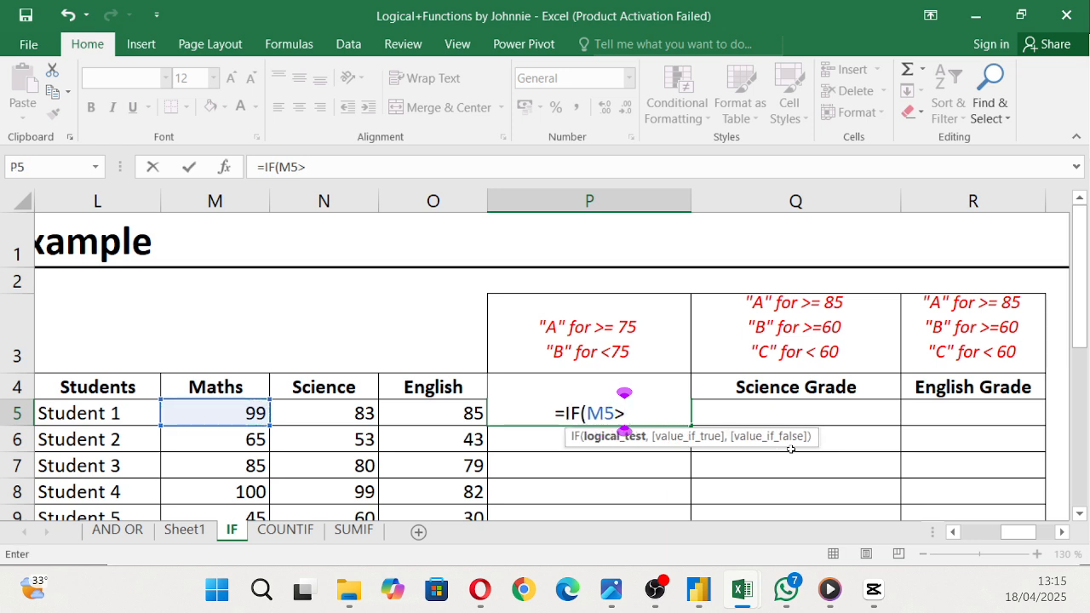
text(=)
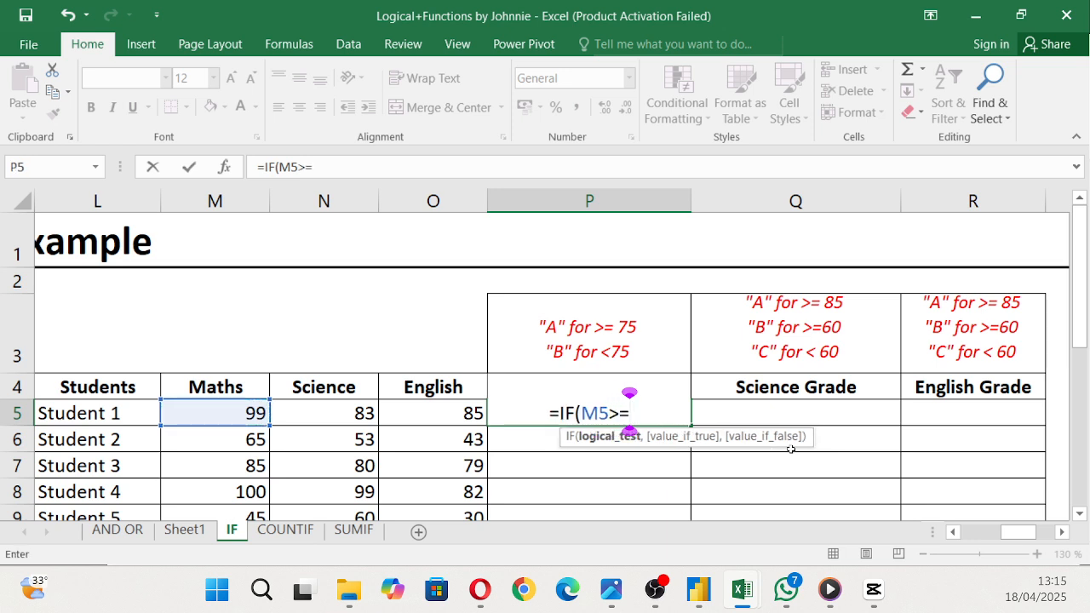
text(75,)
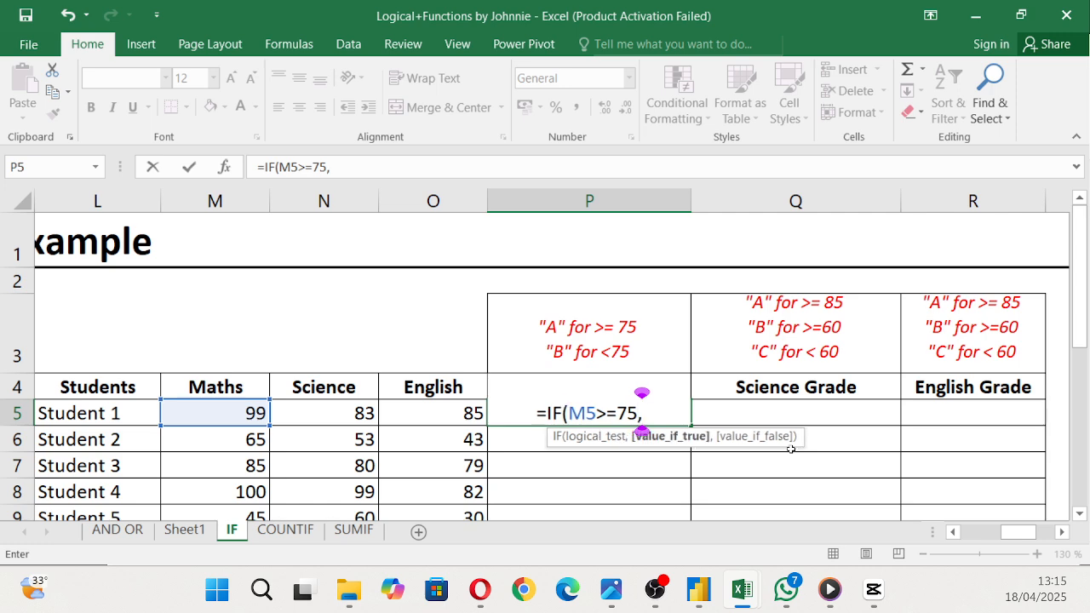
Step: Complete the P5 IF formula to return "A" when true and "B" when false
text("A)
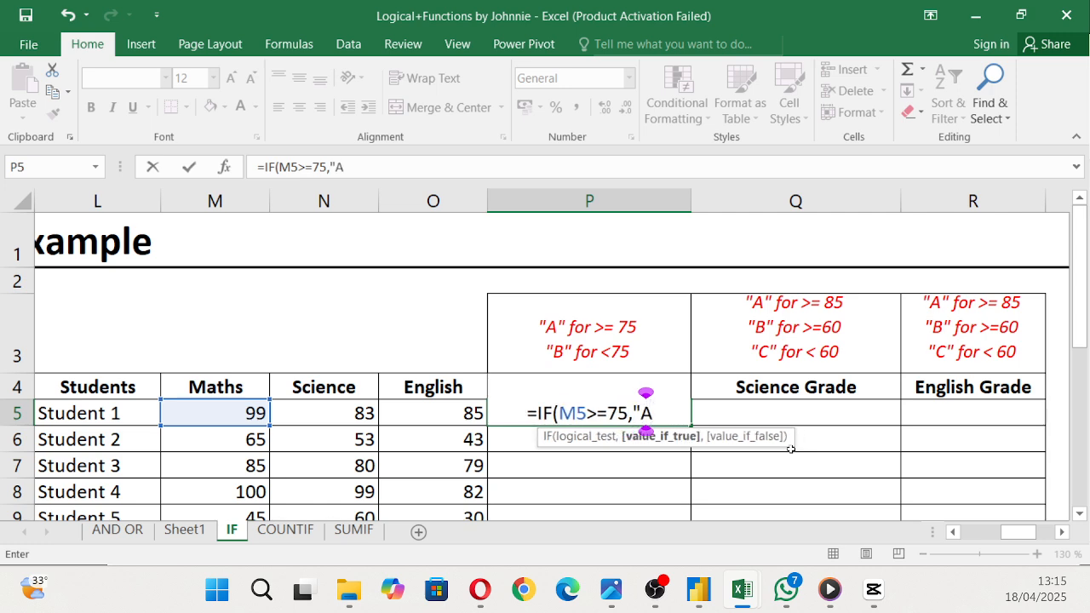
text(",)
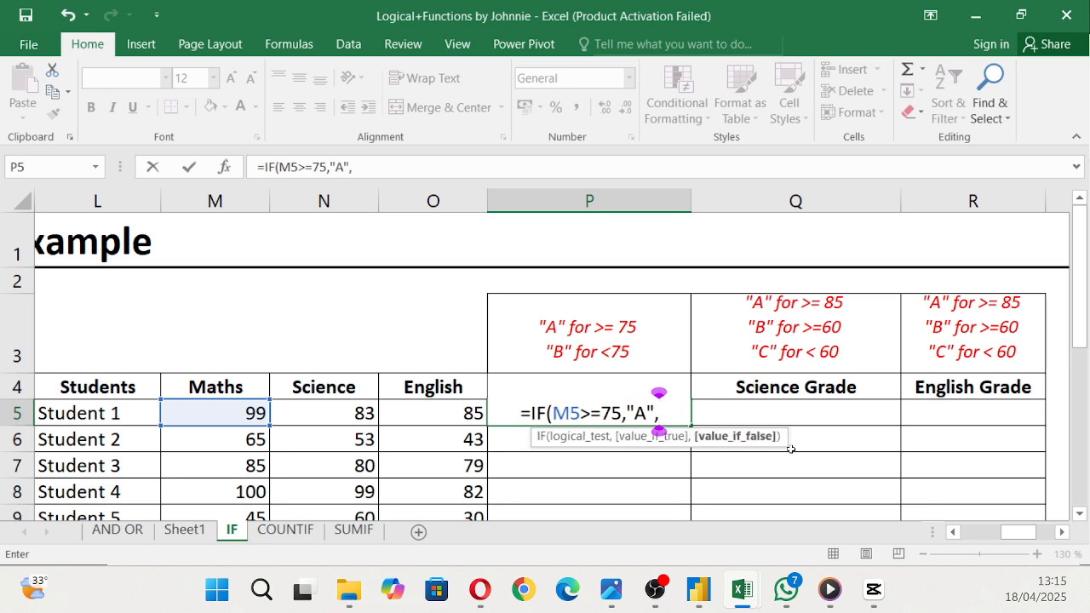
text("B")
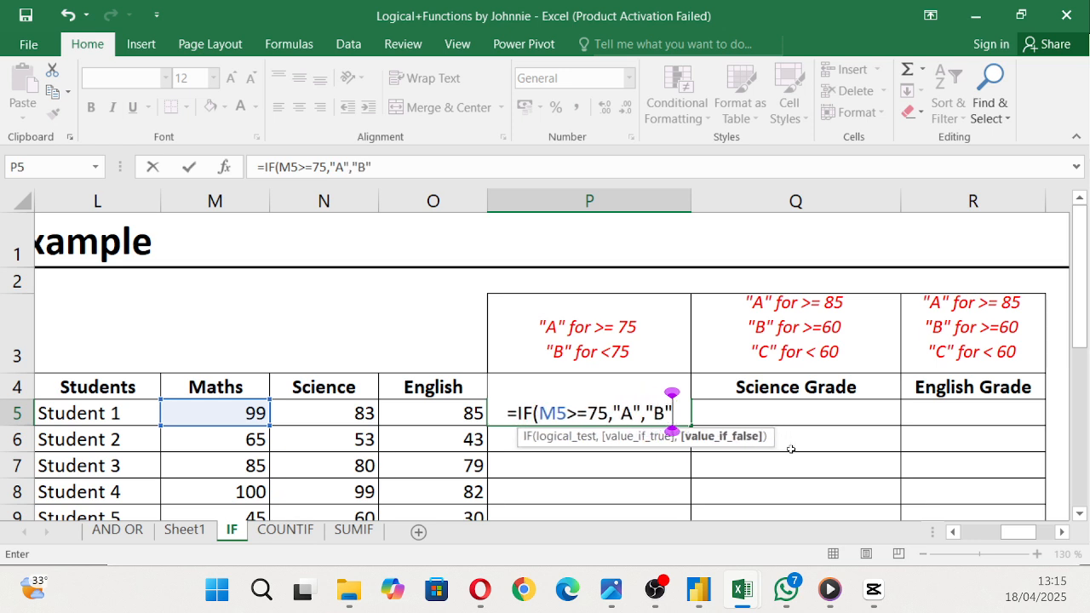
text())
key(Return)
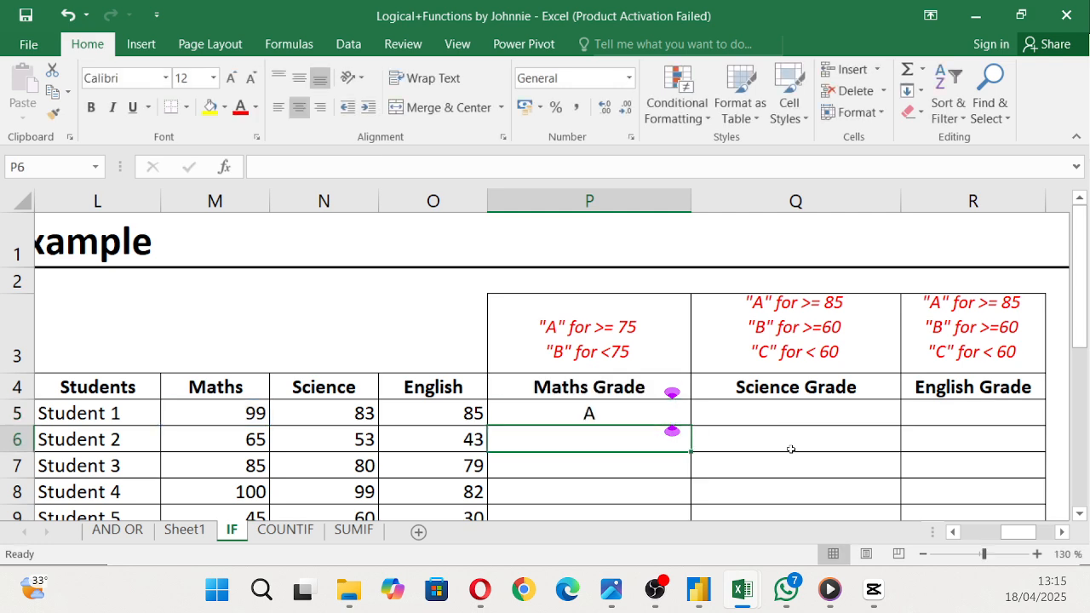
Step: Fill the Maths Grade formula from P5 down through P9
scroll(771, 406, down, 1)
click(635, 248)
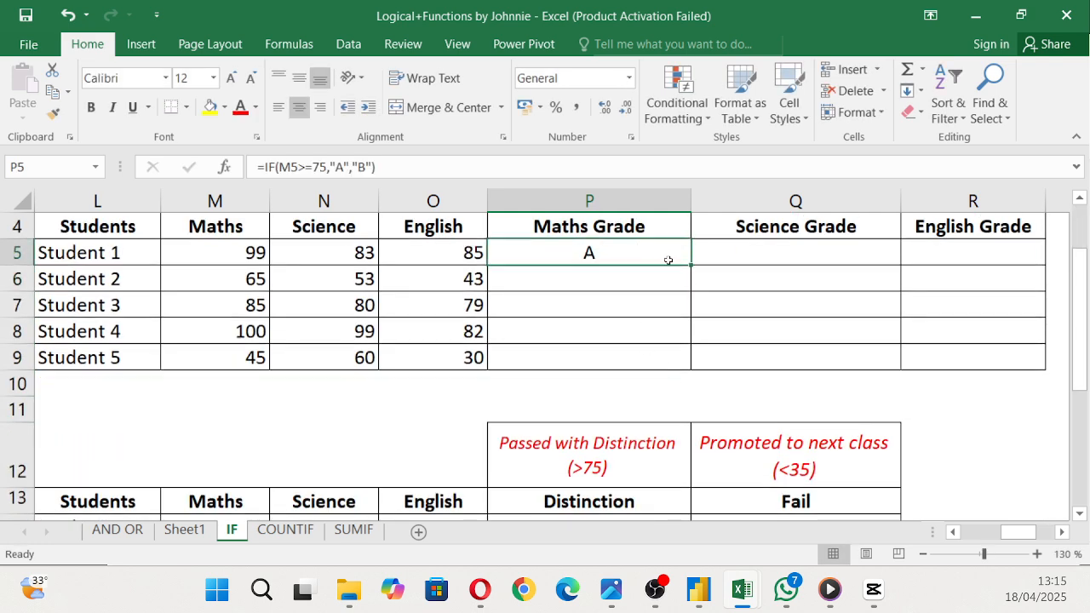
double_click(689, 263)
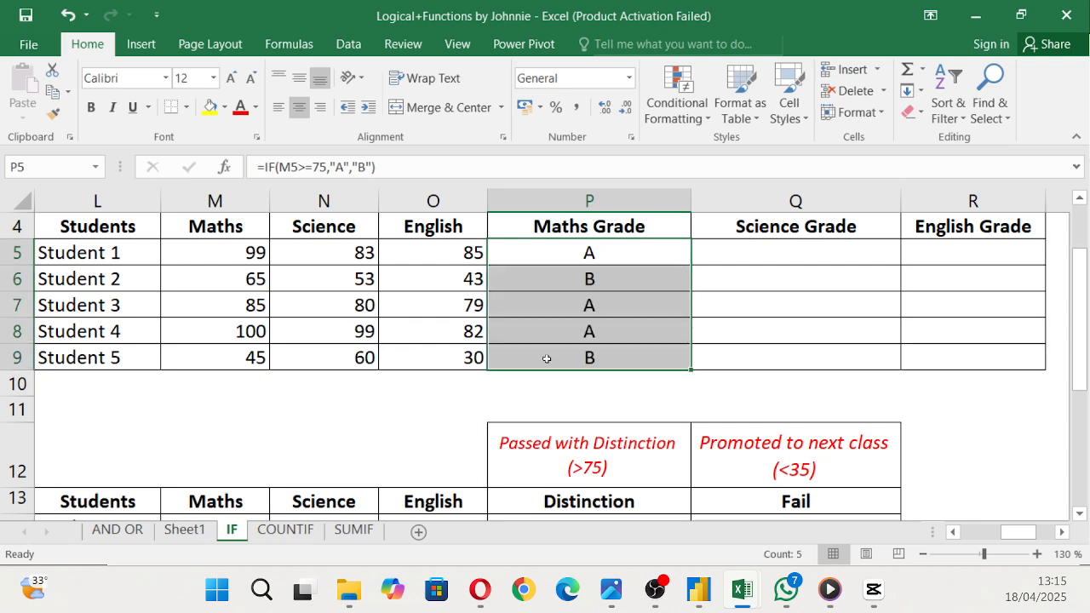
Step: Start an IF formula in Q5 under Science Grade
scroll(737, 413, up, 1)
click(765, 420)
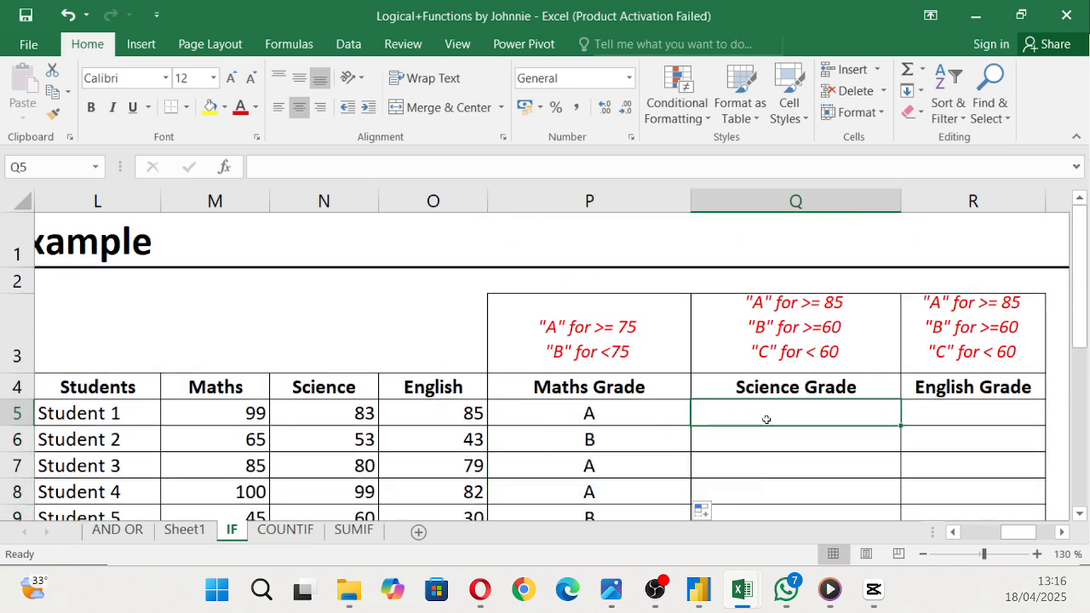
text(=)
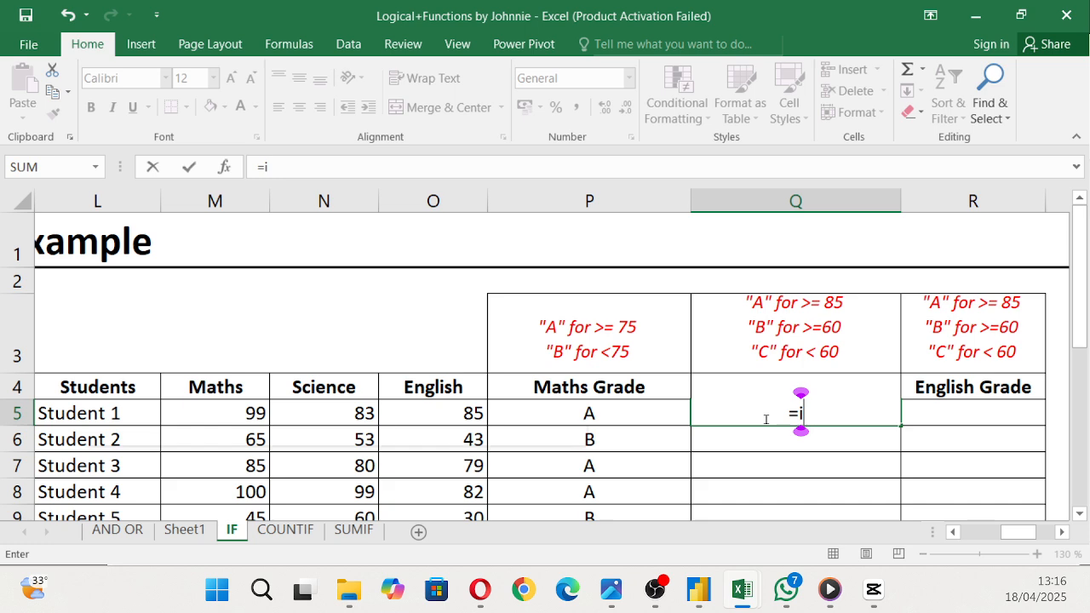
text(if)
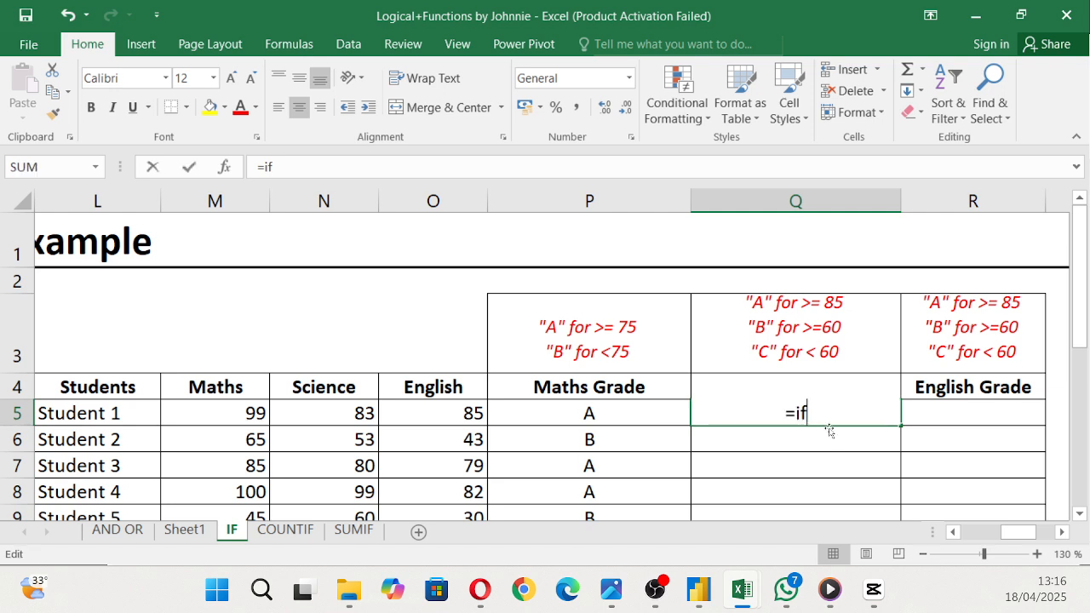
key(BackSpace)
text(IF)
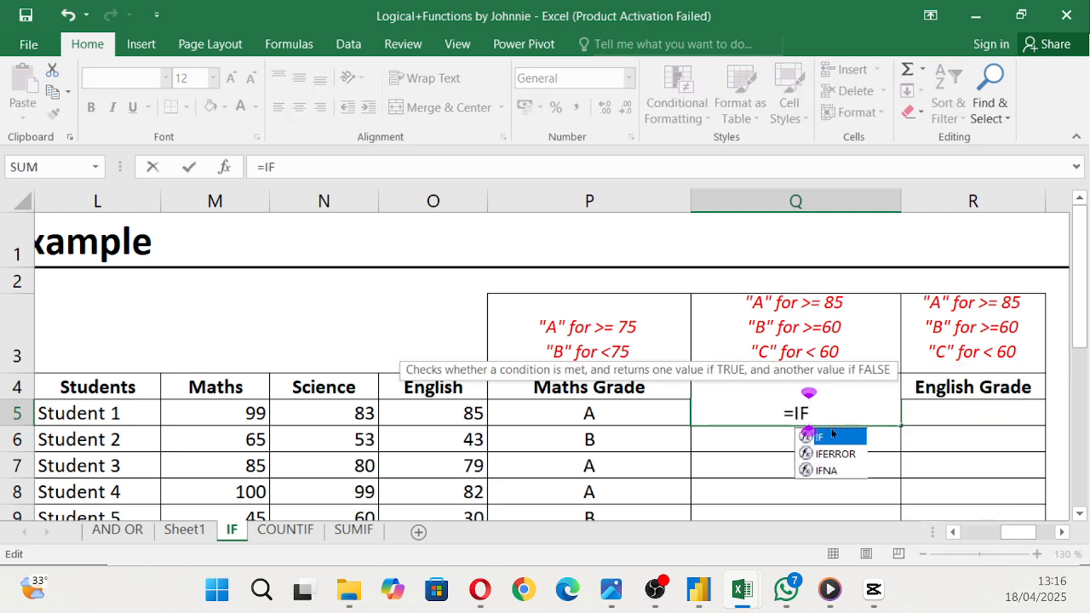
text(()
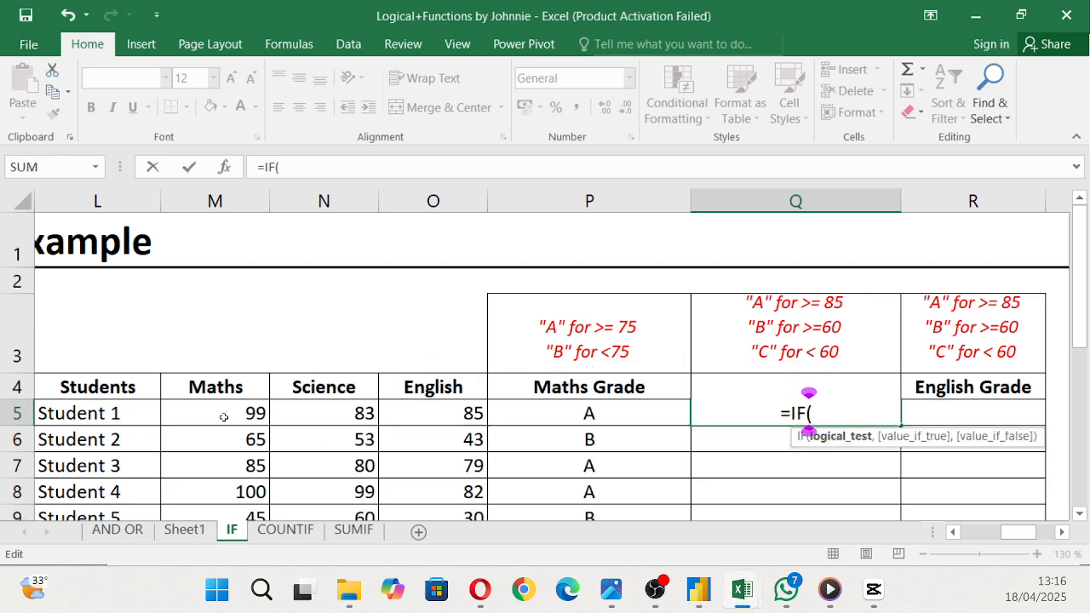
Step: Give the Q5 IF formula the logical test N5>=85 and the value "A" when true
click(224, 417)
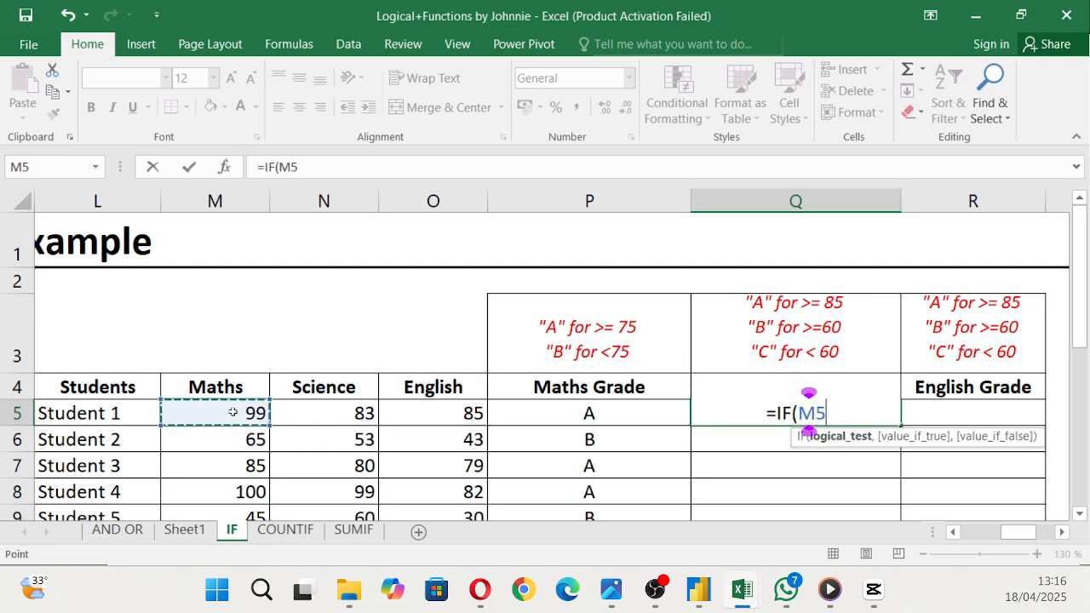
click(311, 410)
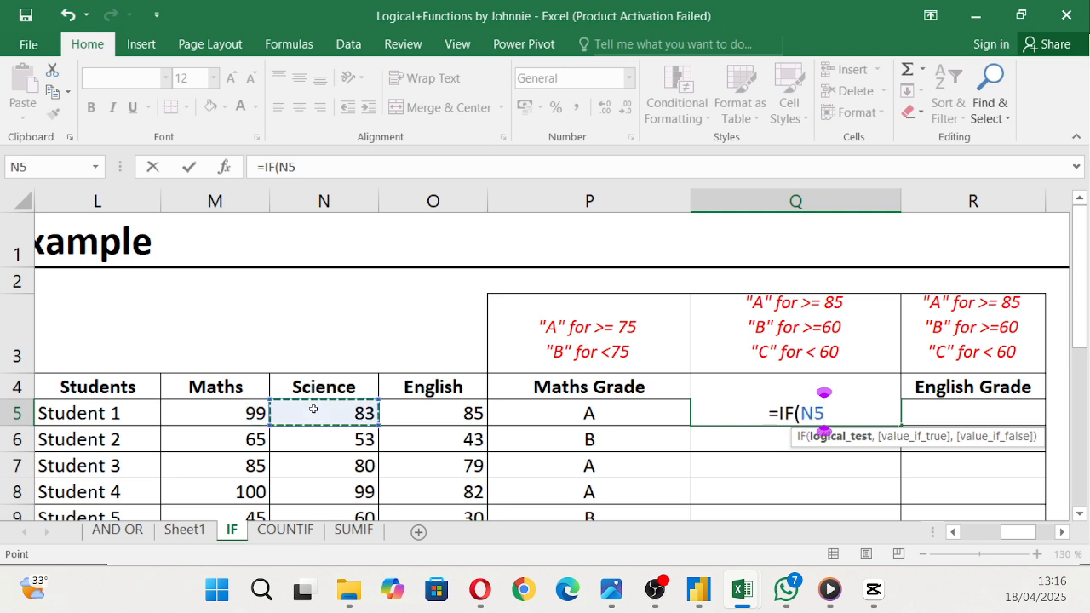
text(>)
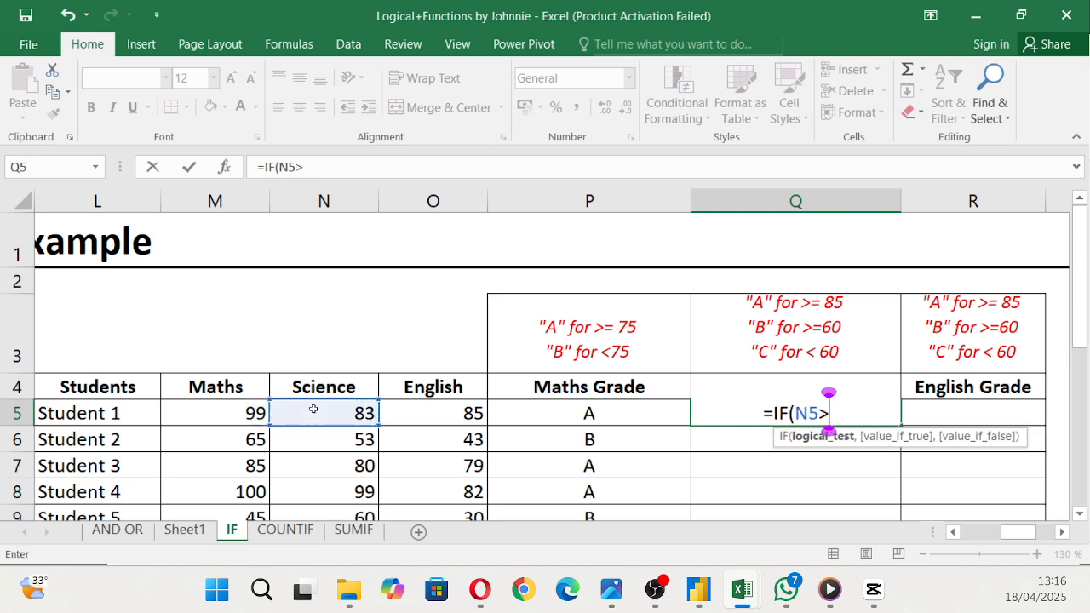
text(=)
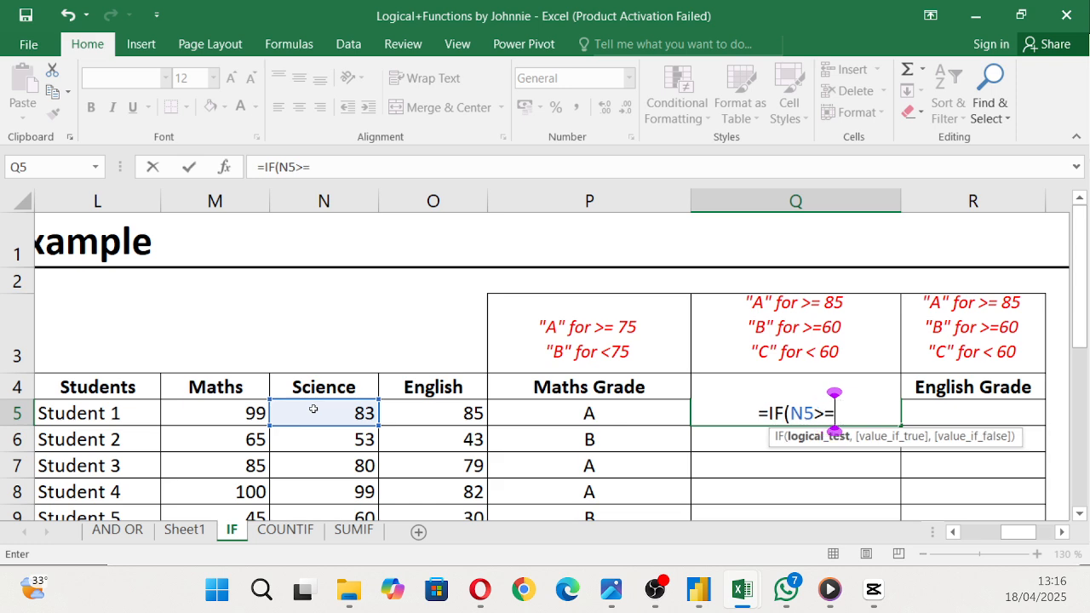
text(85,)
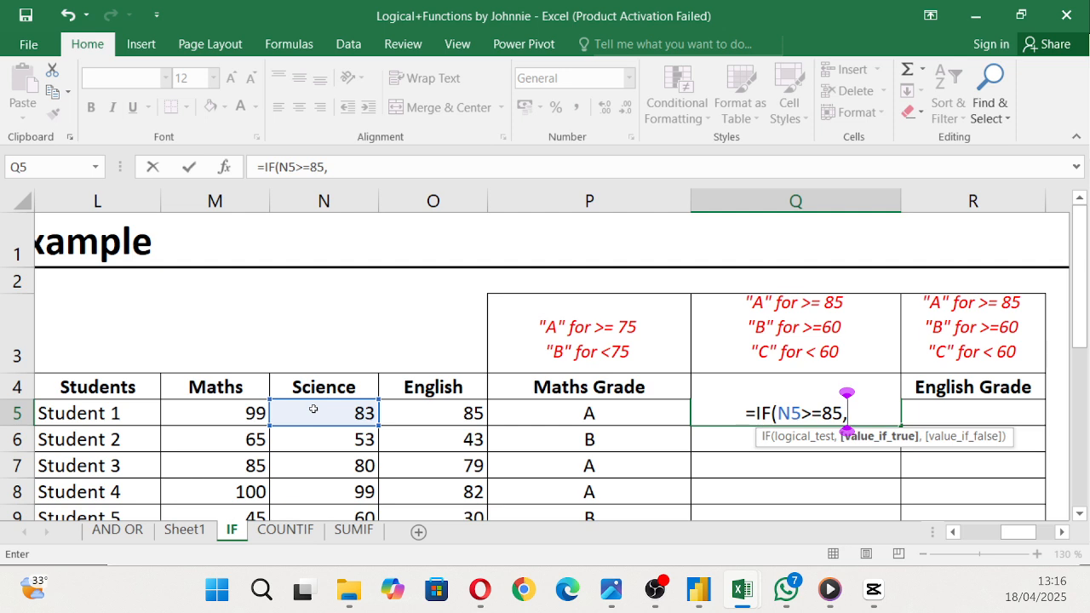
text("A")
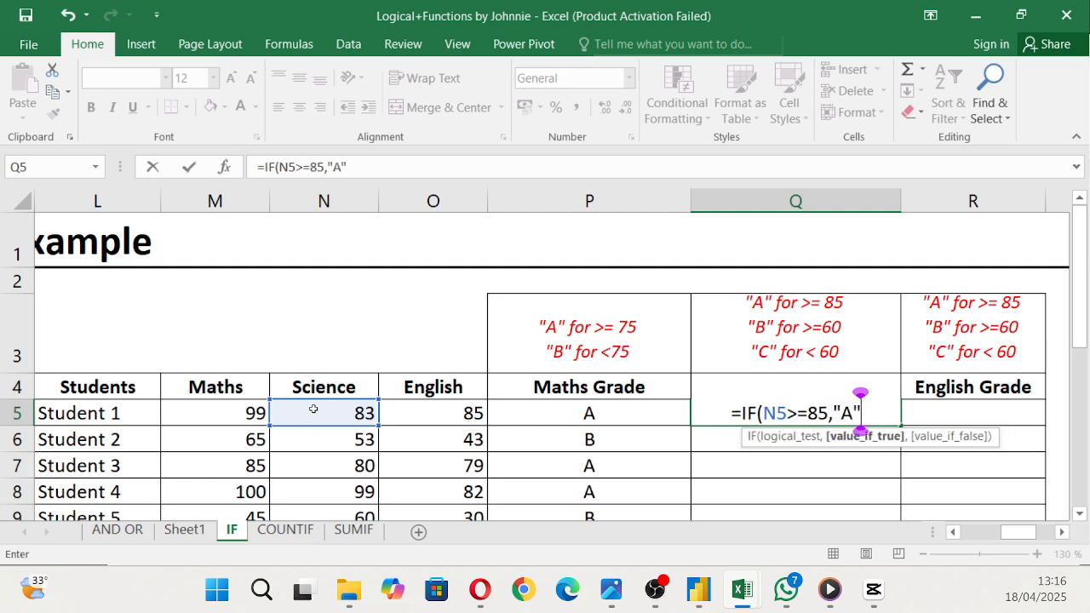
text(,)
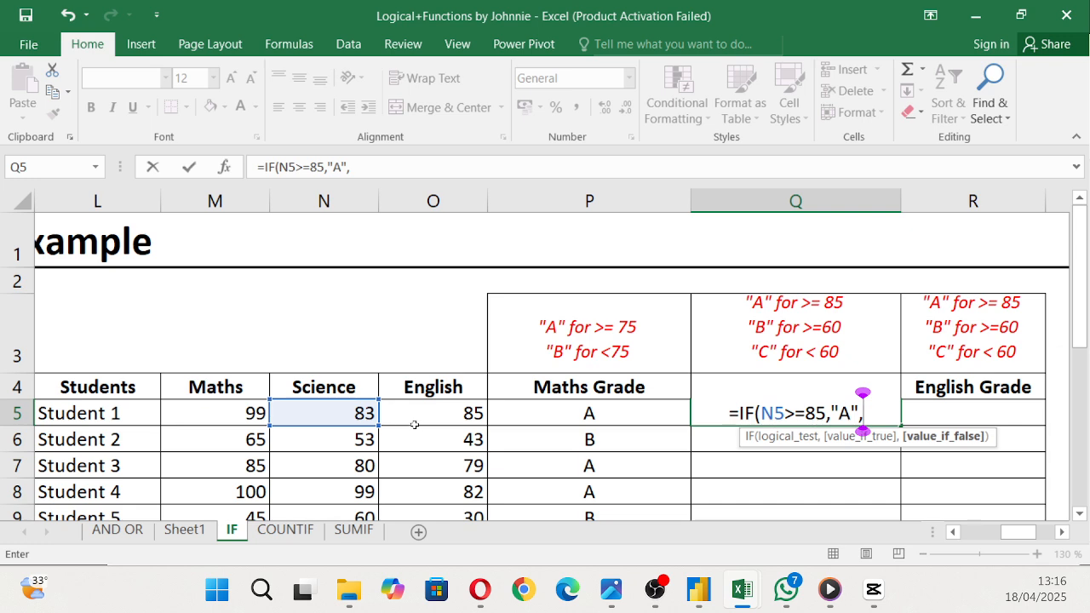
Step: Complete the Q5 formula with a nested IF that tests N5>=60 and returns "B" when true and "C" when false
text(if)
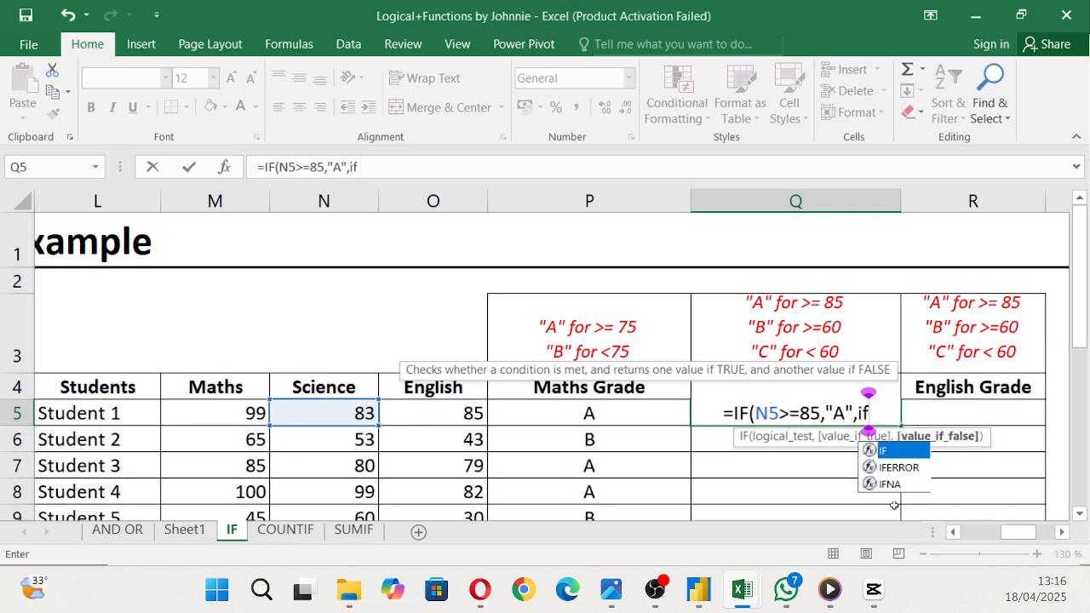
key(Tab)
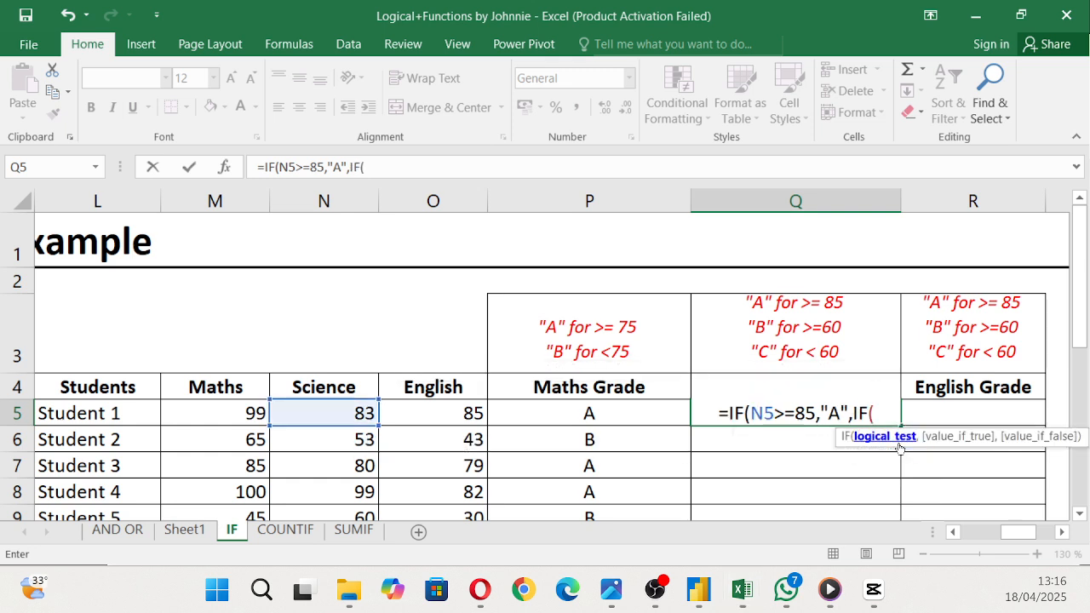
click(320, 407)
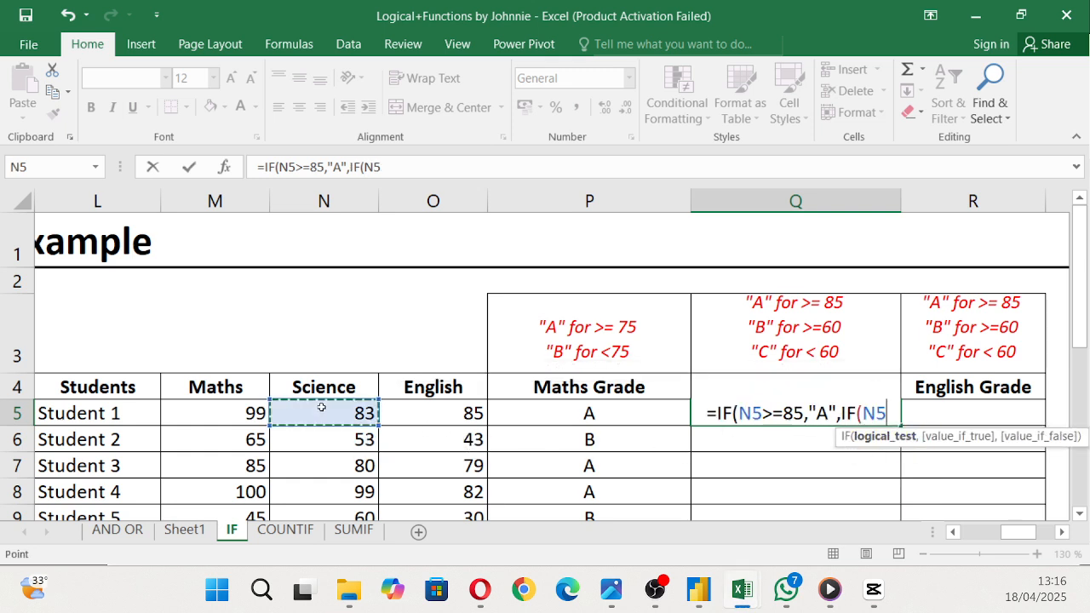
text(>)
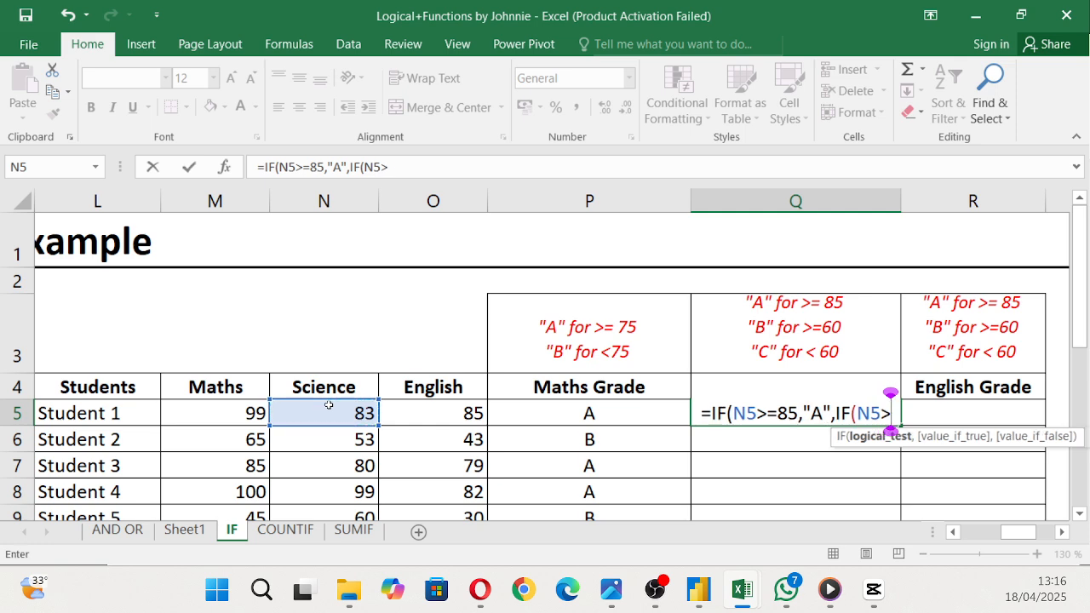
text(=60,)
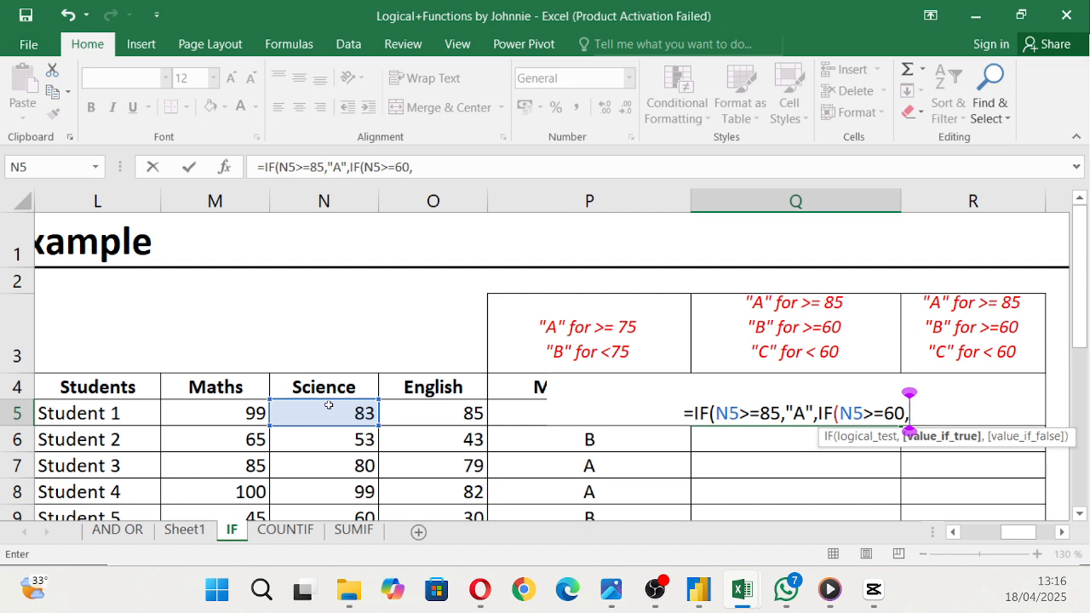
text("B",)
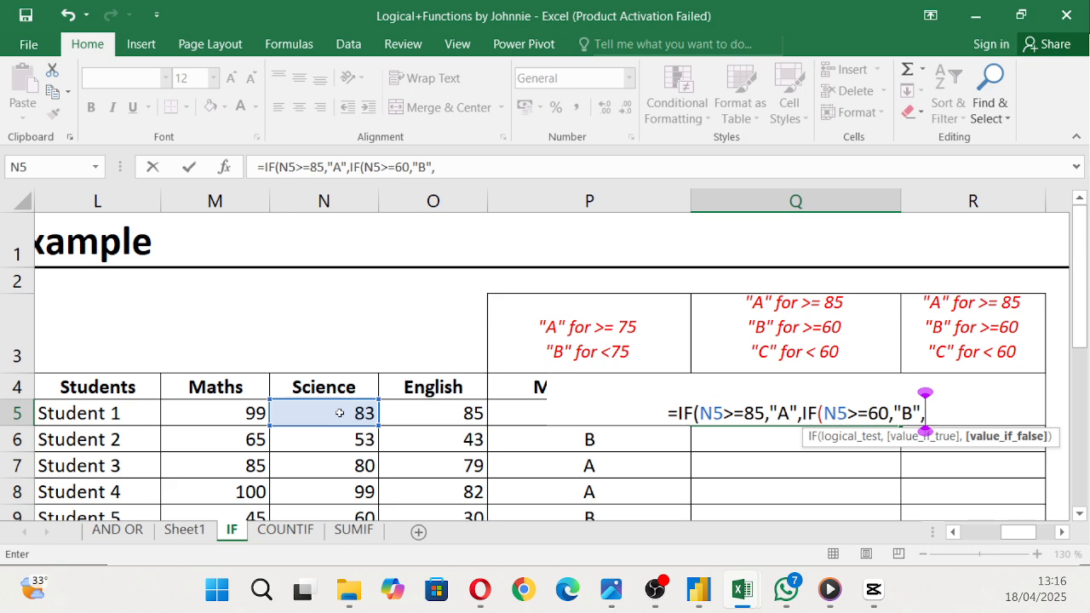
text(")
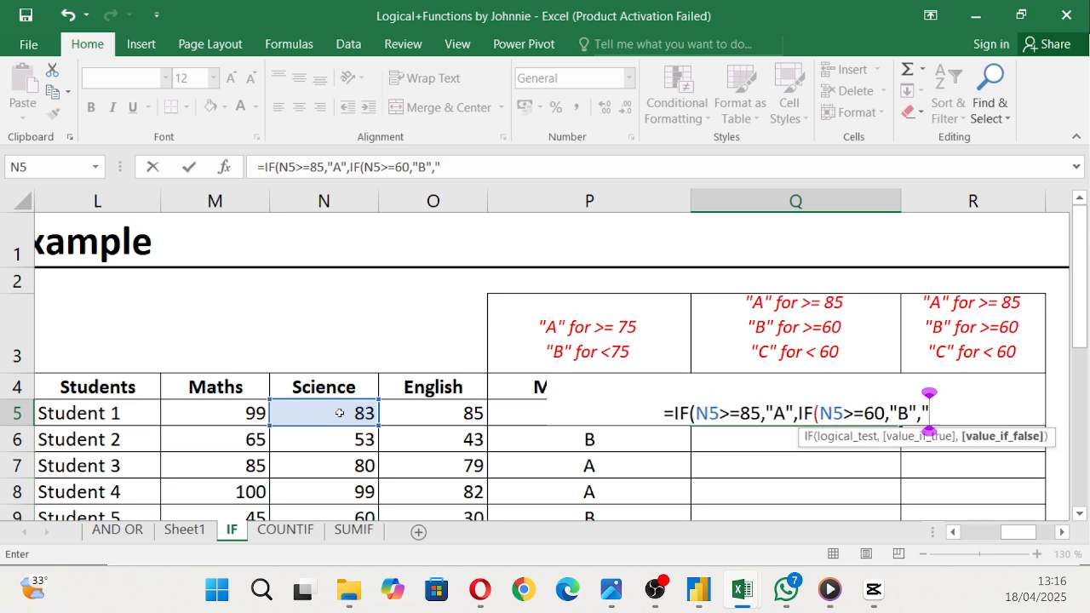
text(C")
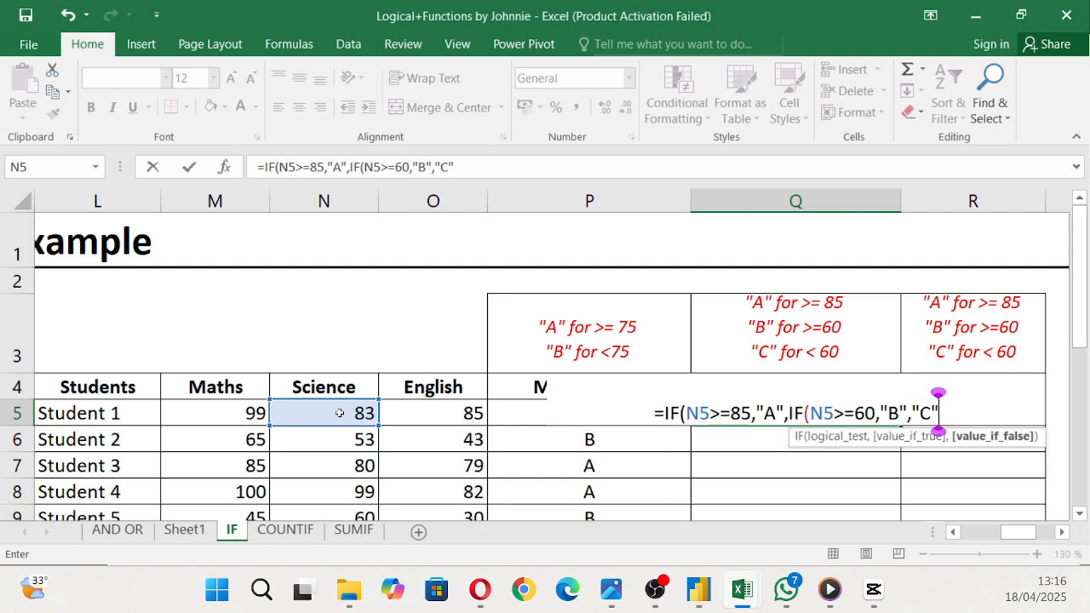
text()))
key(Return)
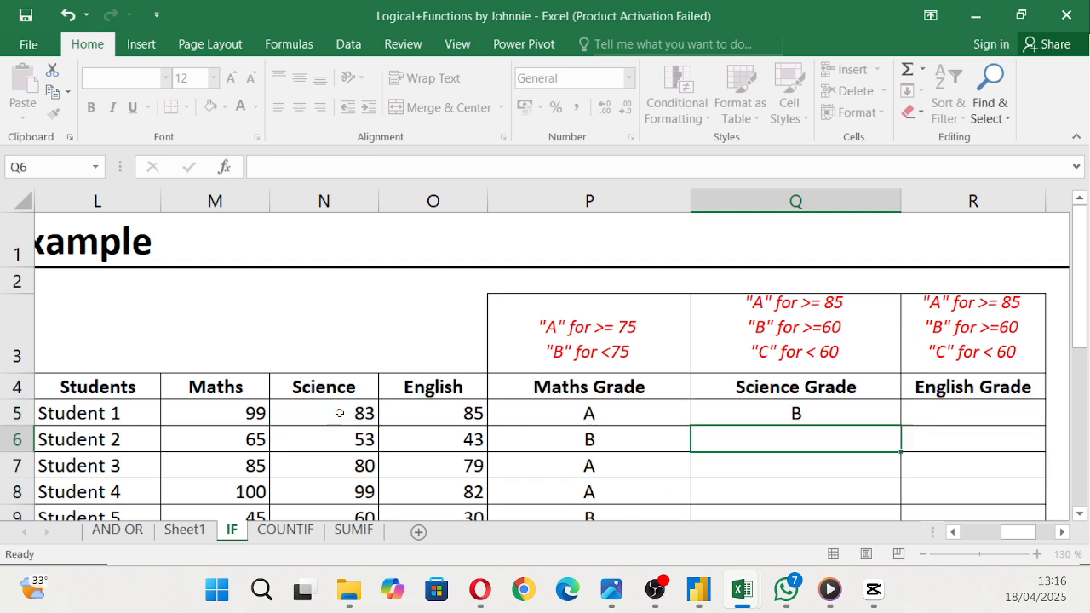
Step: Fill the Science Grade formula from Q5 down through Q9
click(836, 417)
double_click(896, 428)
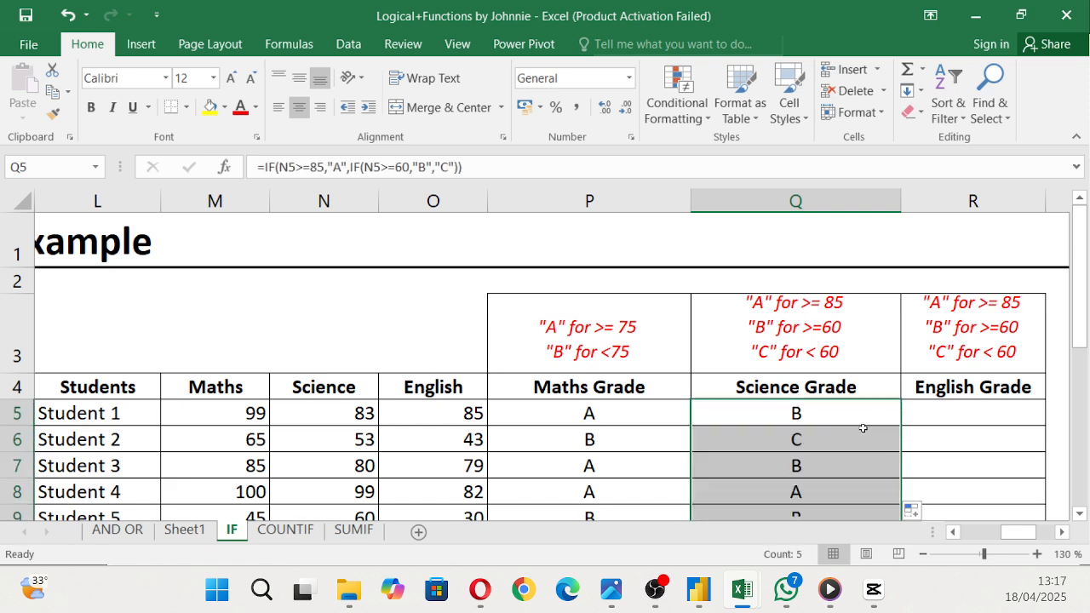
scroll(849, 426, down, 1)
Step: Review the nested IF formula in Q5 against the Science Grade criteria and examine the Distinction and Fail table below
click(817, 244)
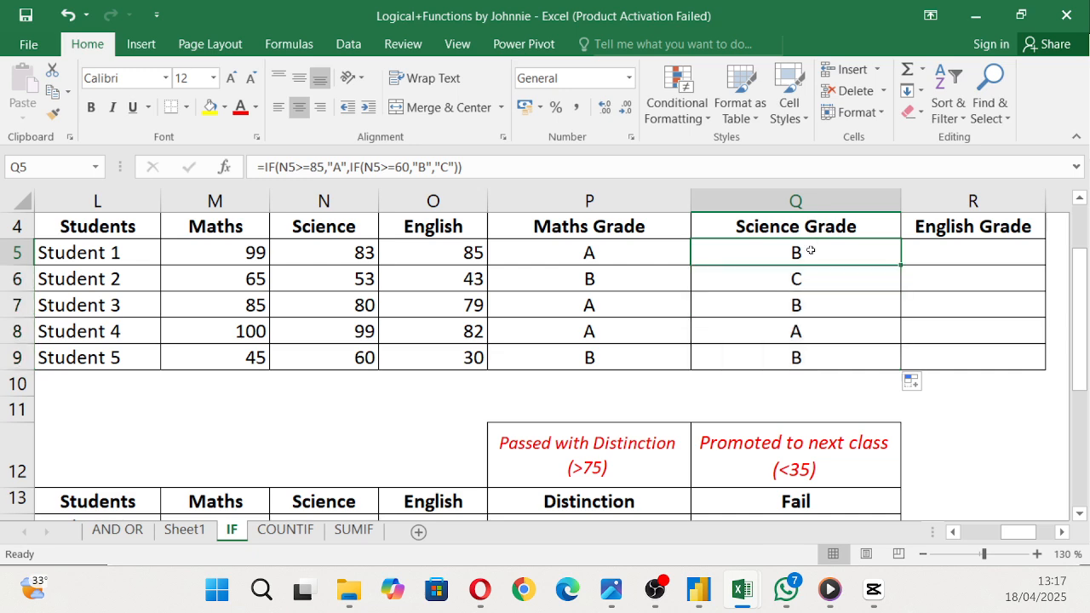
double_click(817, 245)
scroll(849, 338, up, 1)
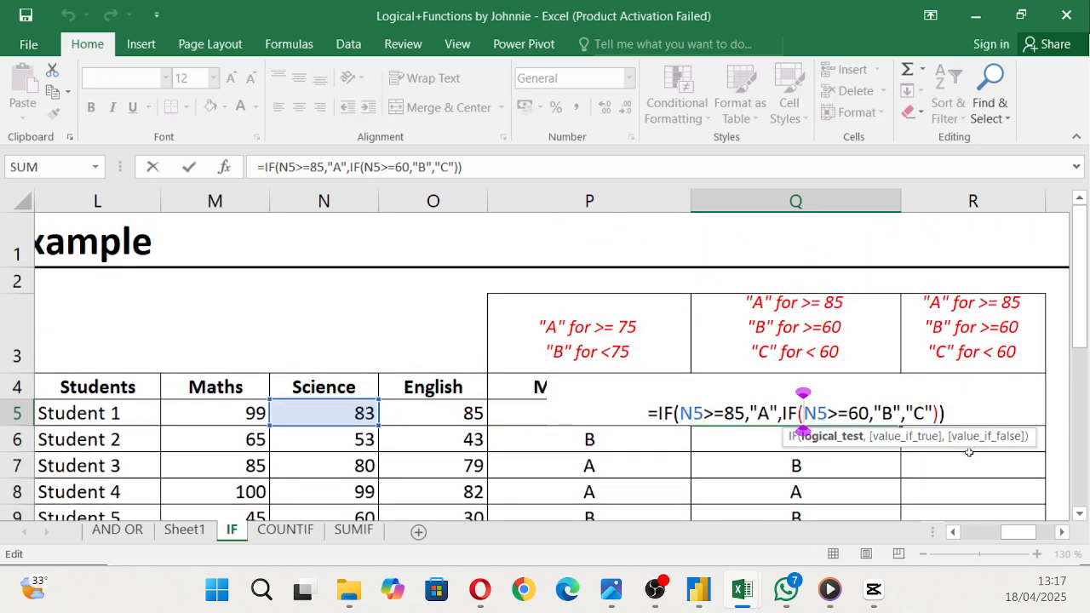
key(Return)
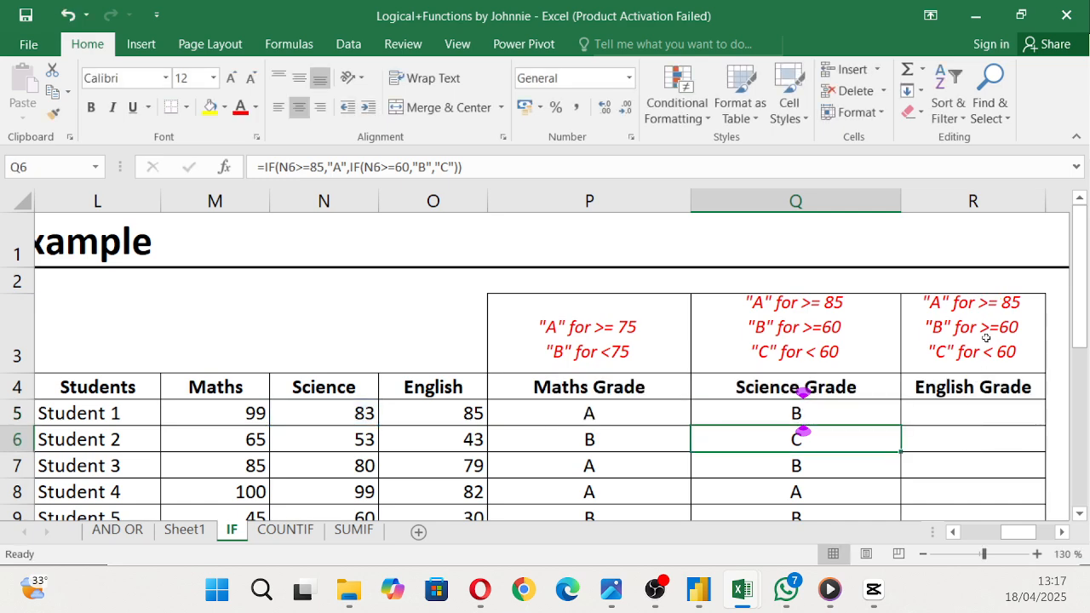
scroll(985, 338, down, 1)
scroll(839, 314, down, 1)
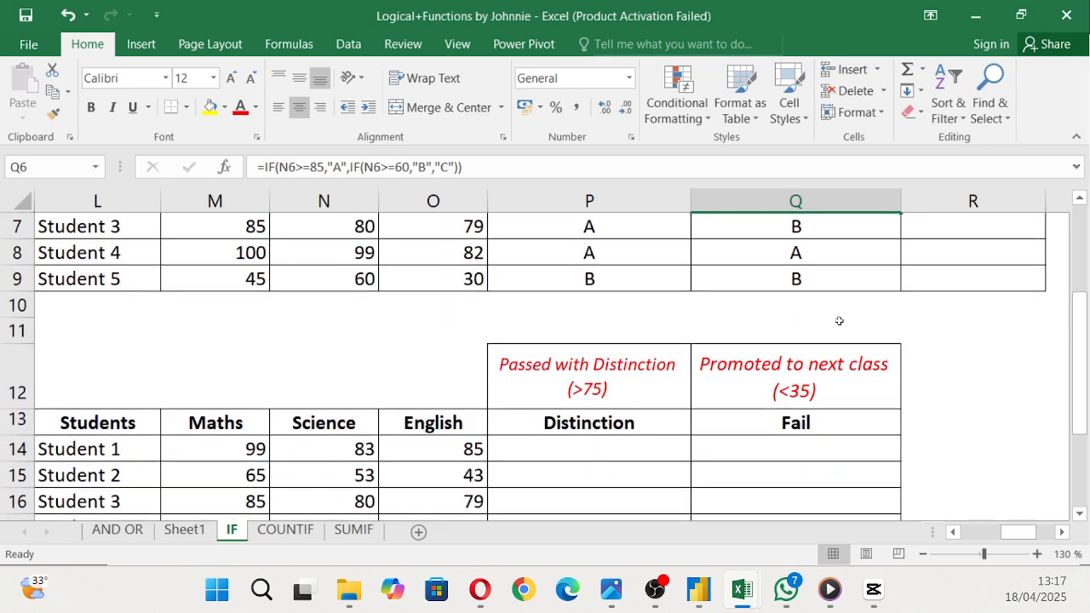
scroll(838, 321, down, 1)
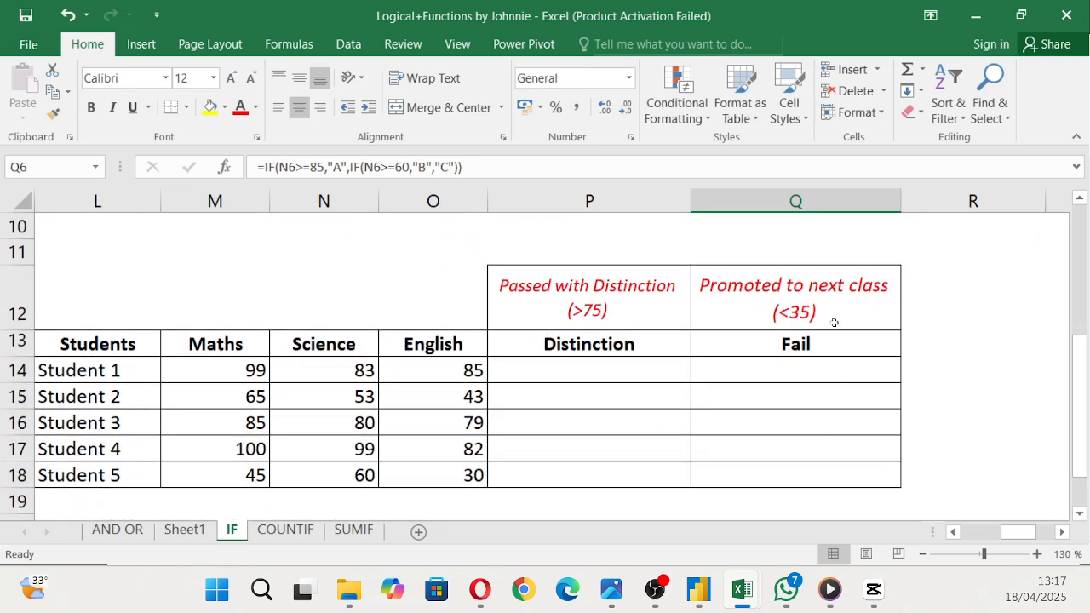
scroll(394, 392, up, 2)
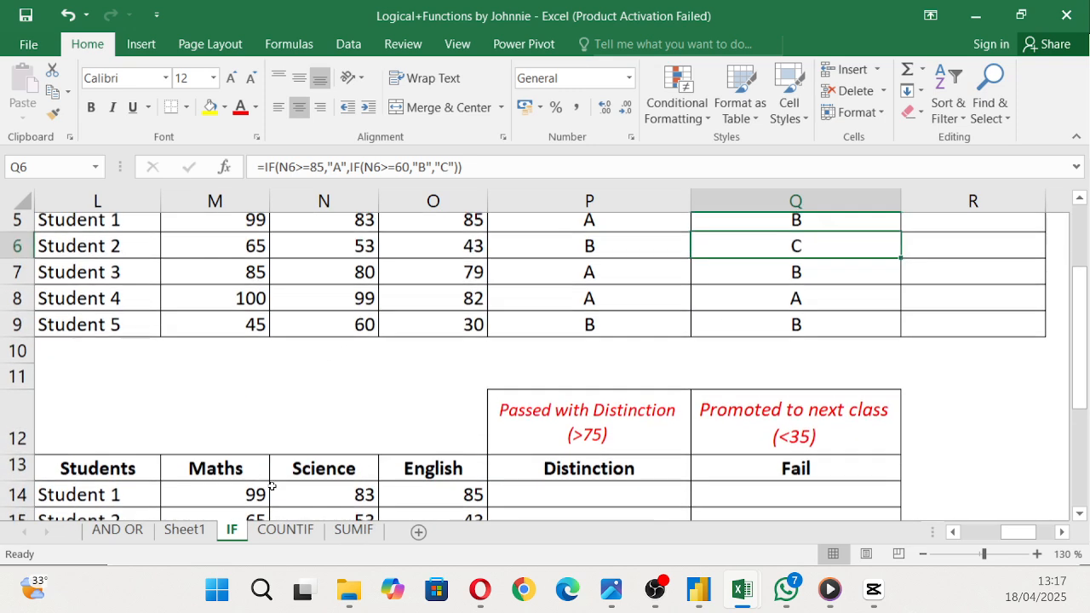
scroll(365, 417, up, 1)
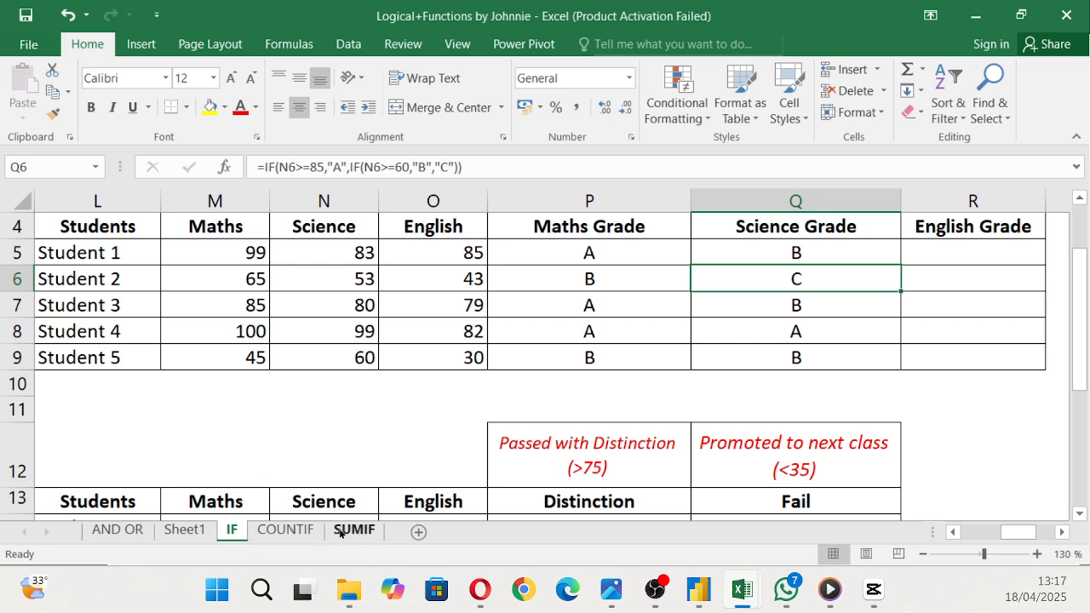
scroll(556, 315, up, 1)
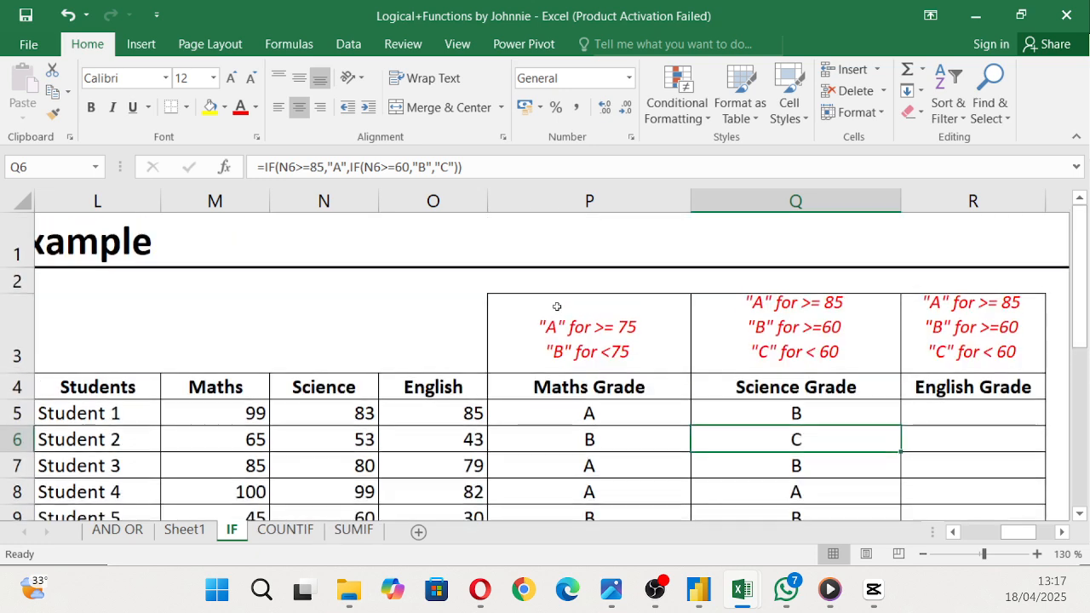
click(952, 531)
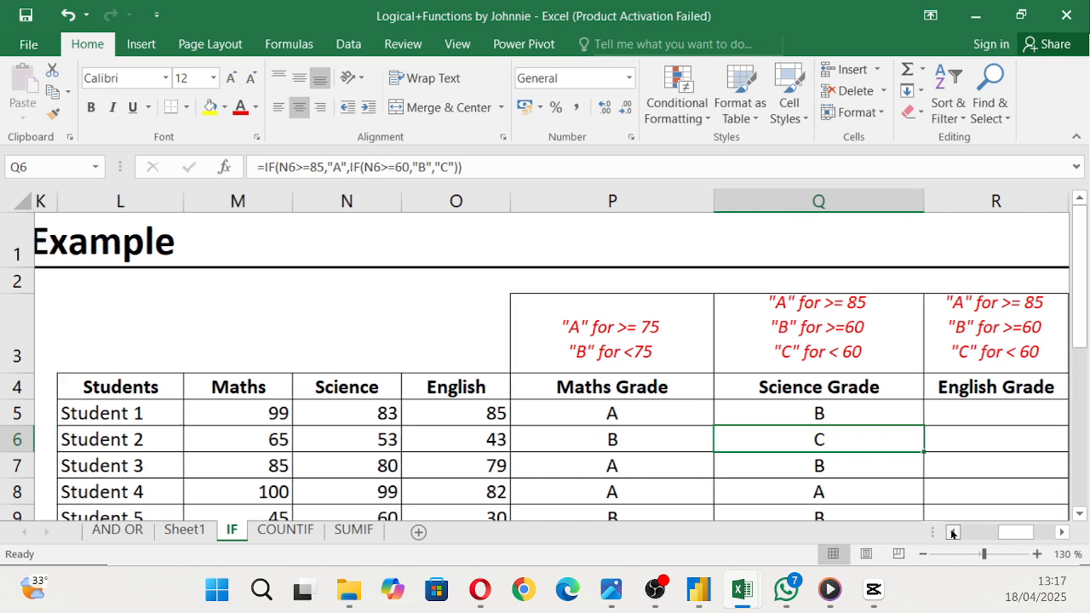